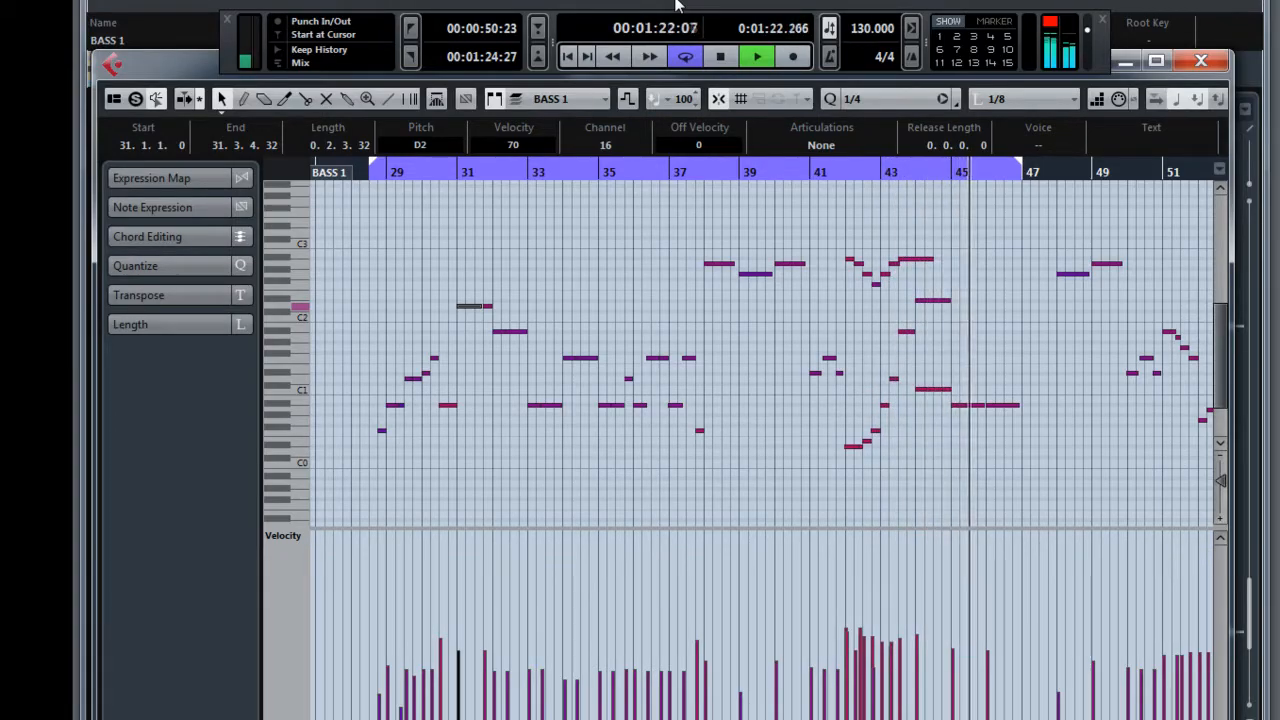
Play the looped section of the BASS 1 part from its start around bar 28 and stop at its end.
click(720, 57)
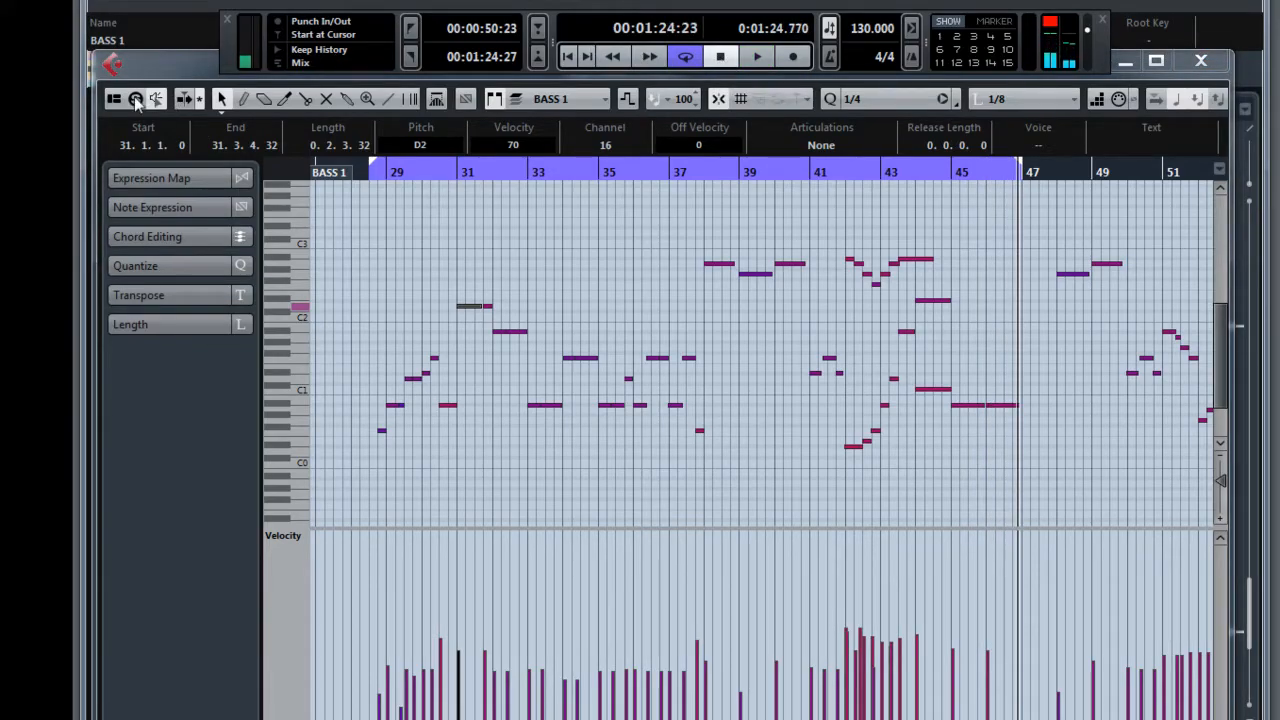
click(368, 176)
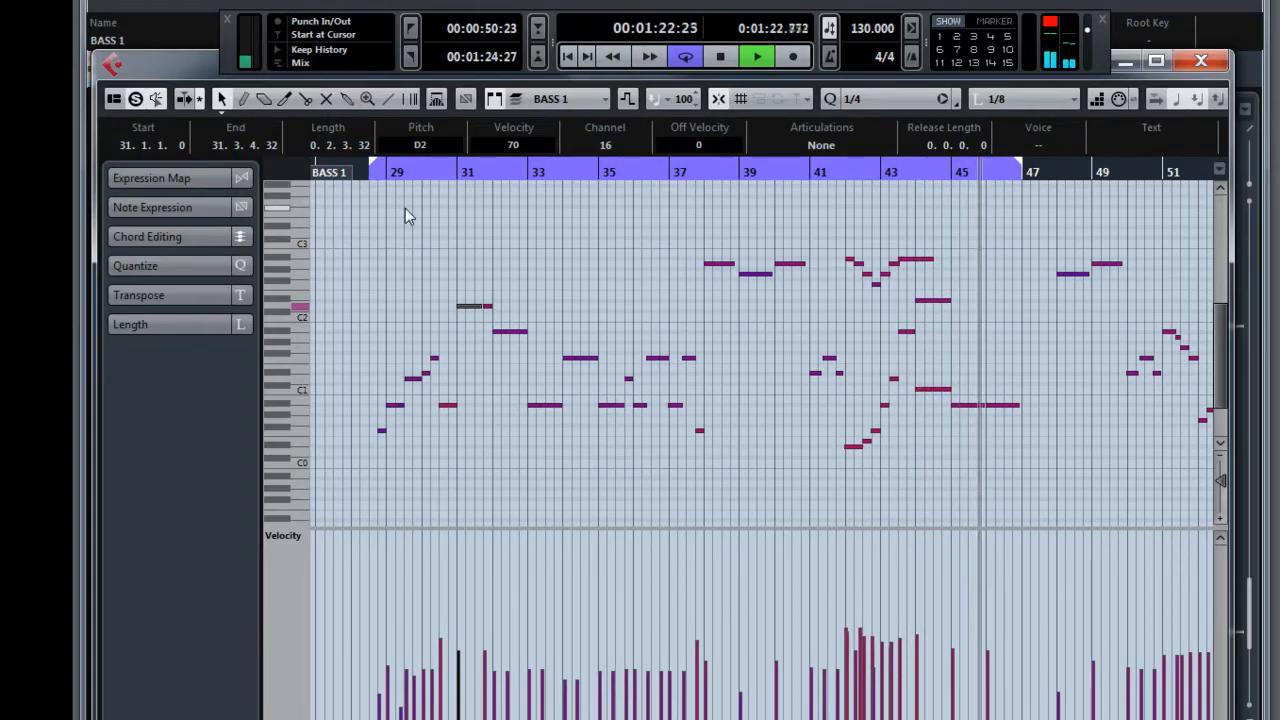
key(space)
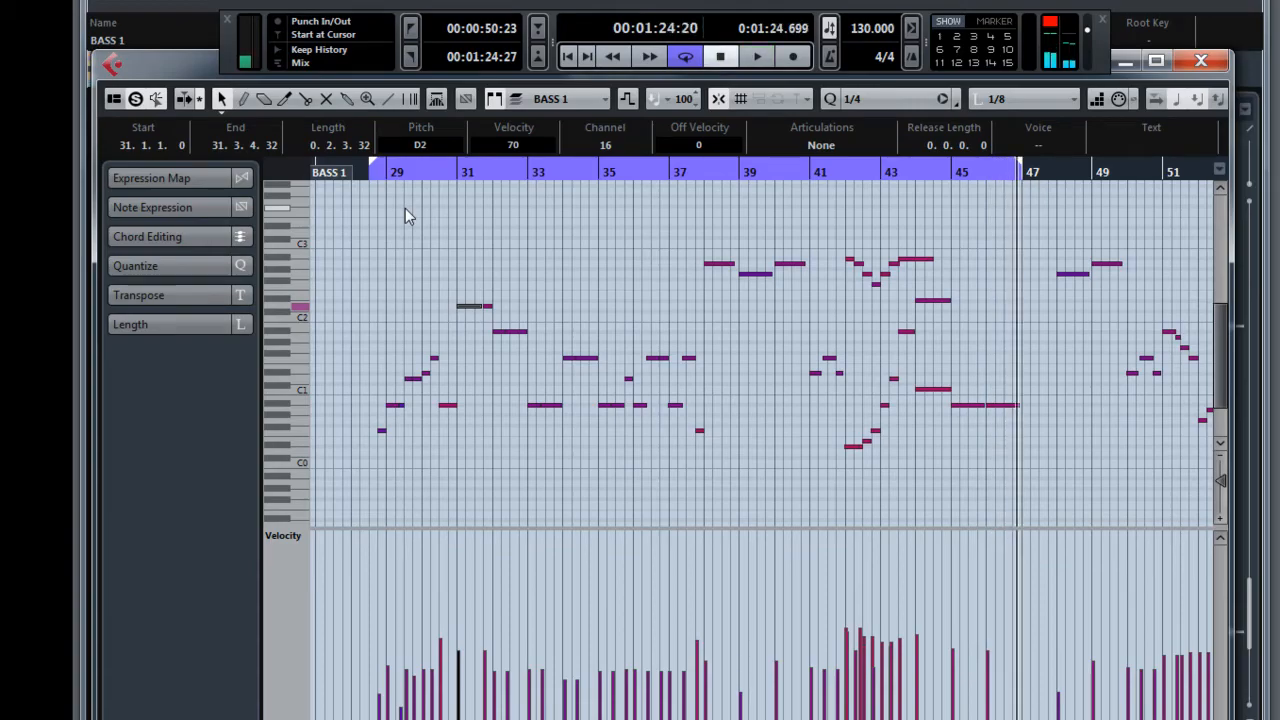
Select all notes in the BASS 1 part and apply the Fixed Velocity function at 100.
click(382, 218)
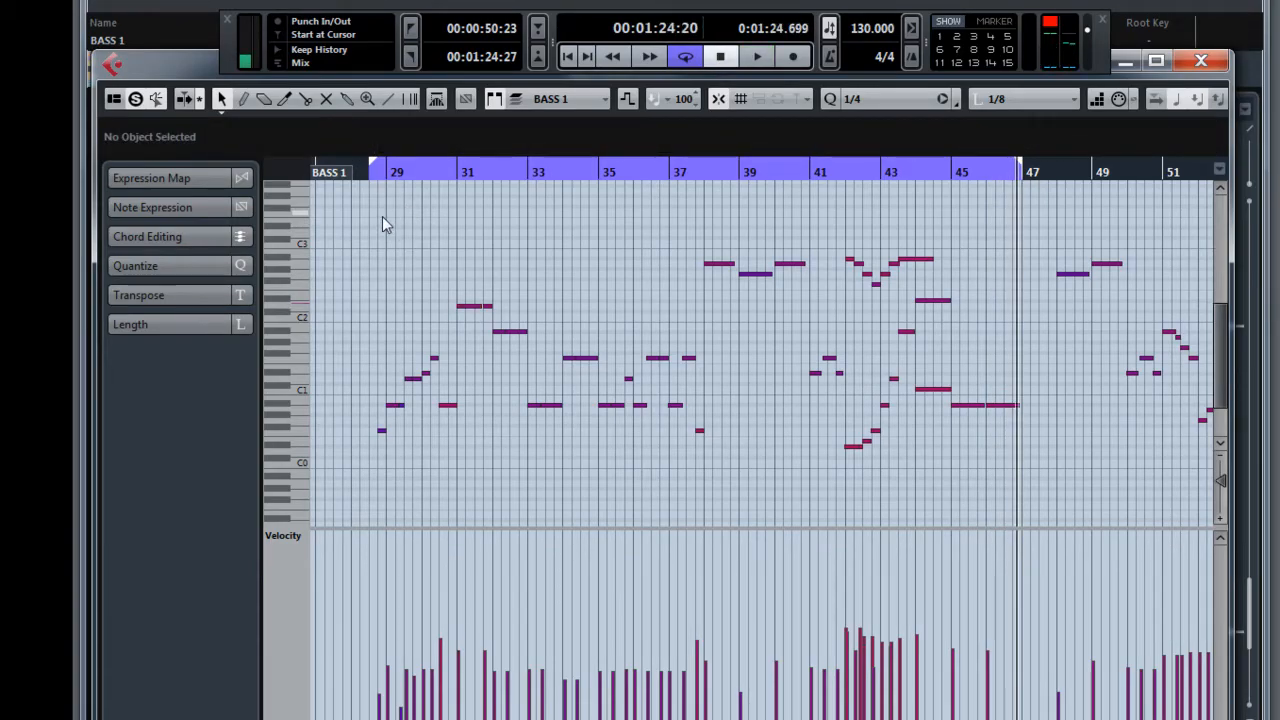
key(ctrl+a)
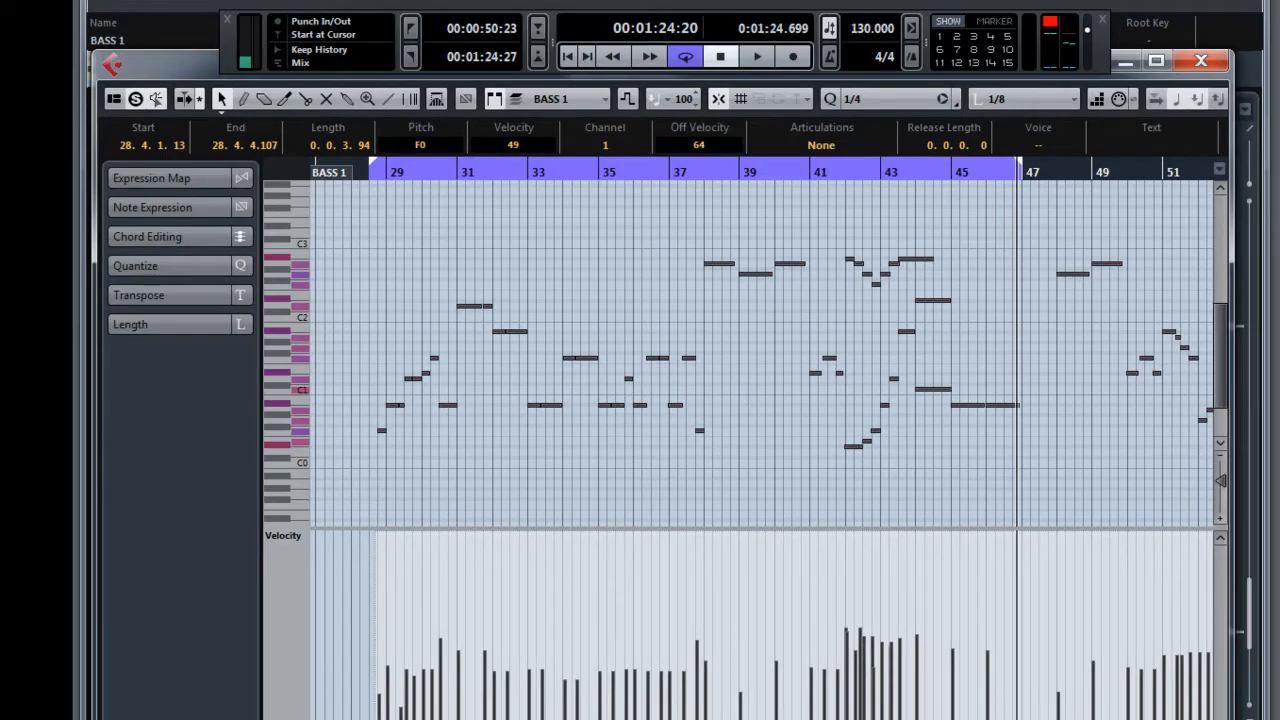
click(316, 1)
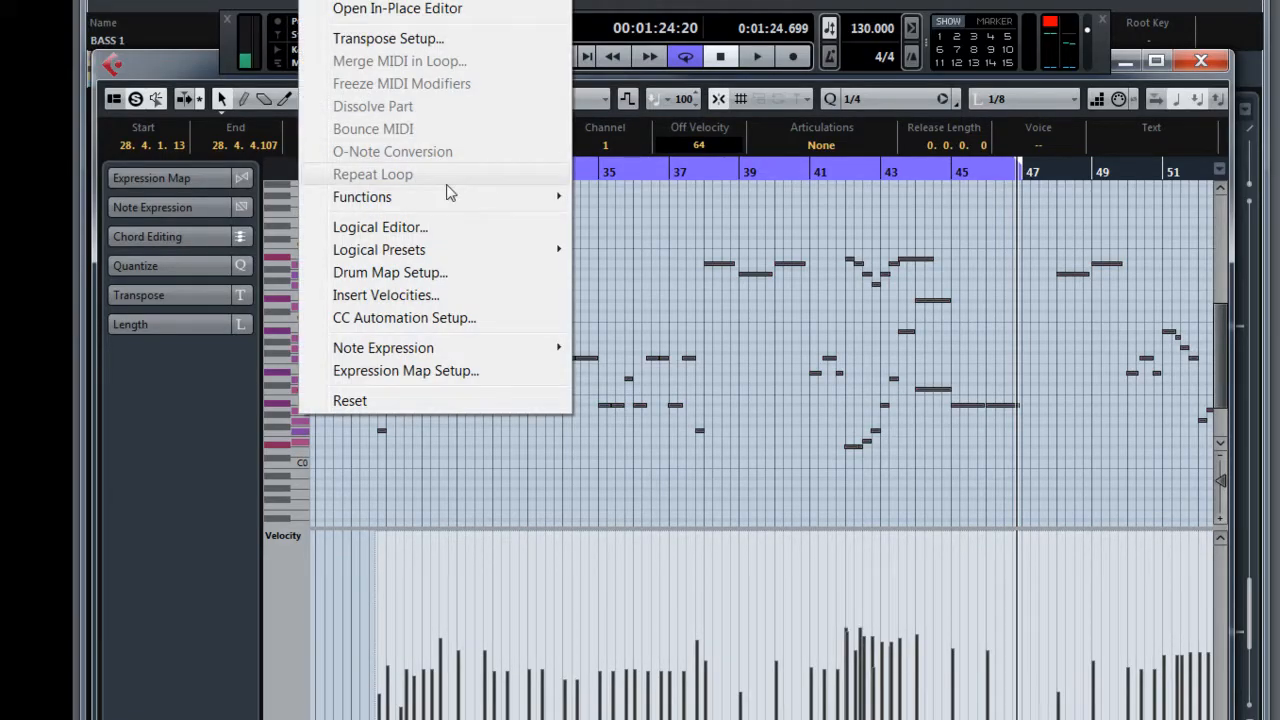
mouse_move(468, 206)
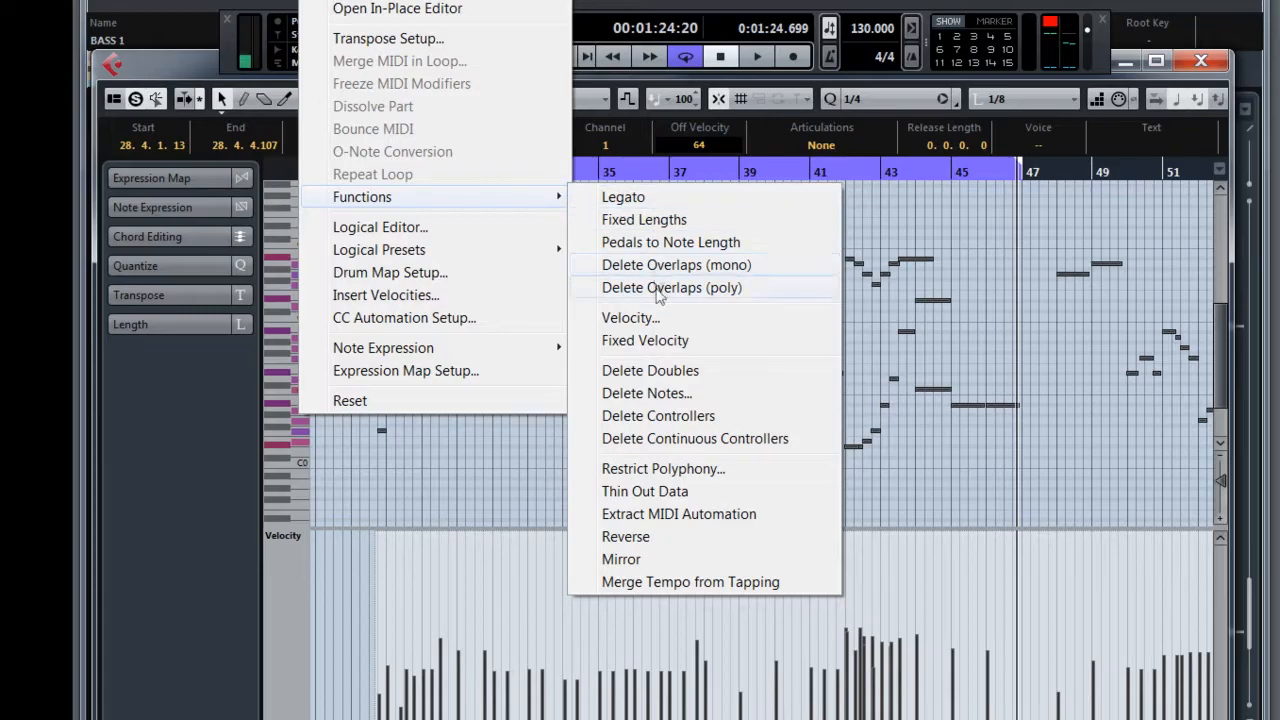
click(645, 340)
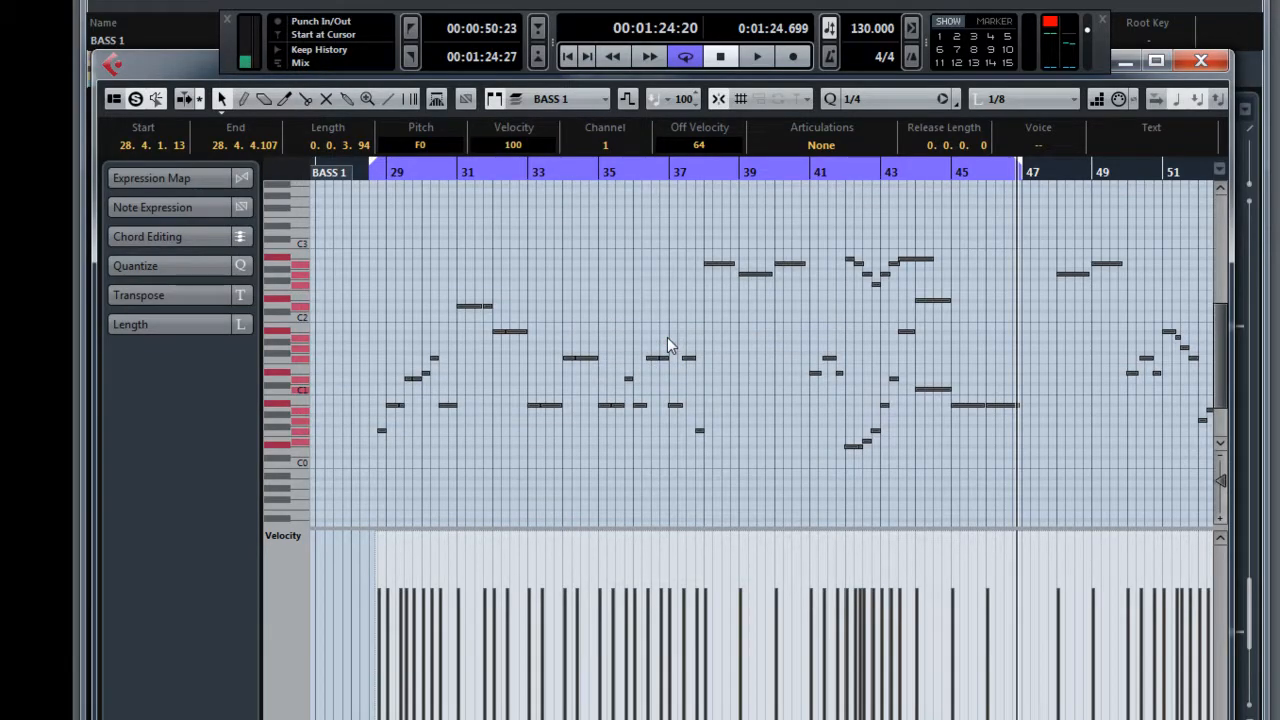
Replay the looped section from its start twice to audition the BASS 1 notes at fixed velocity.
click(370, 175)
key(space)
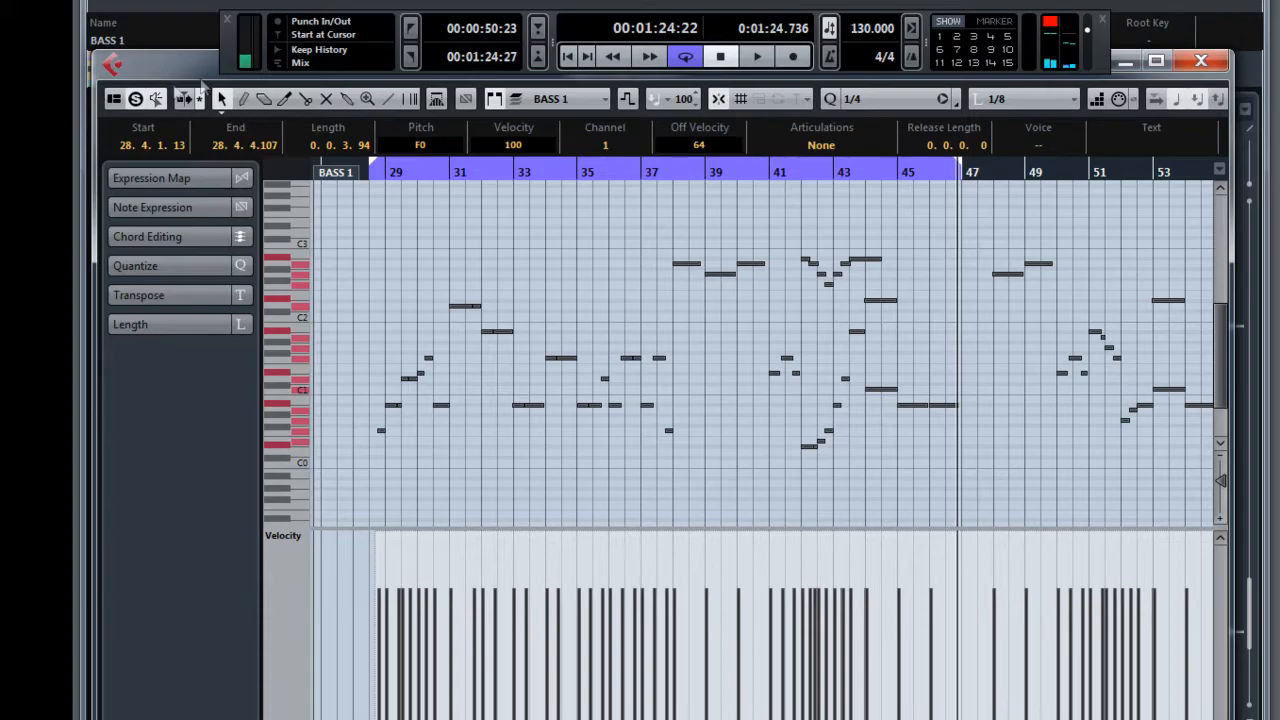
drag(371, 171, 365, 190)
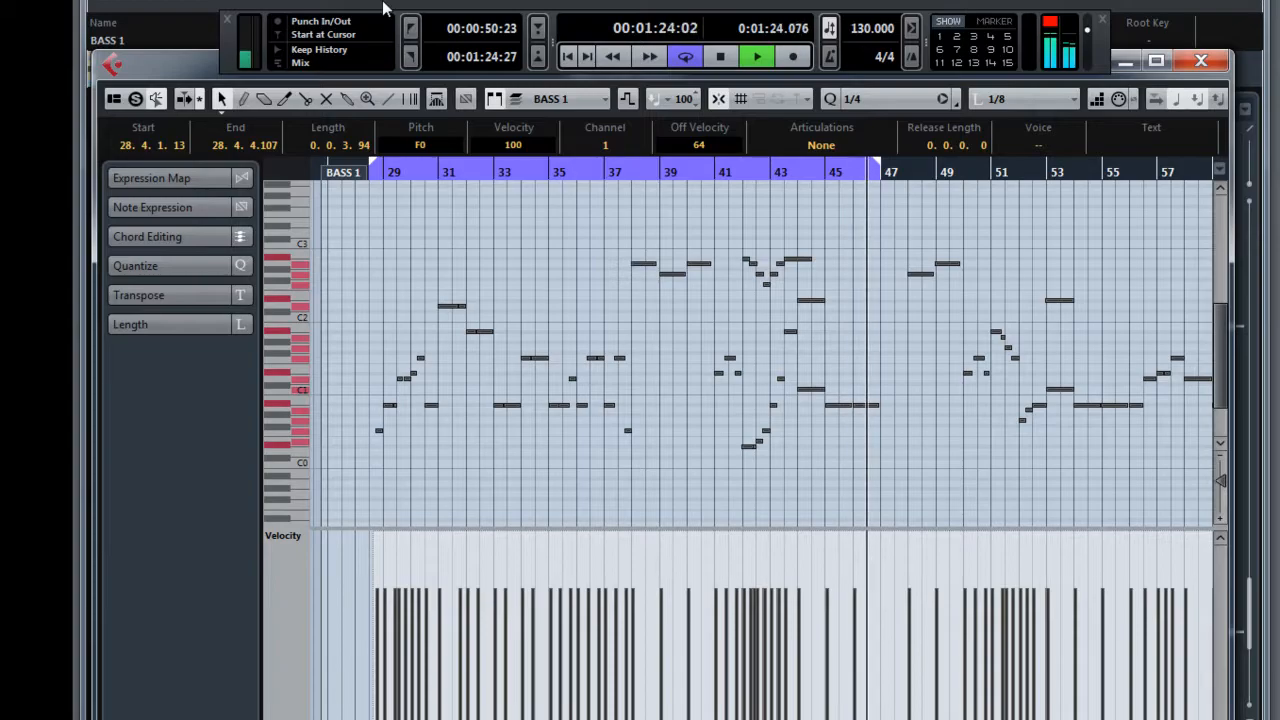
key(space)
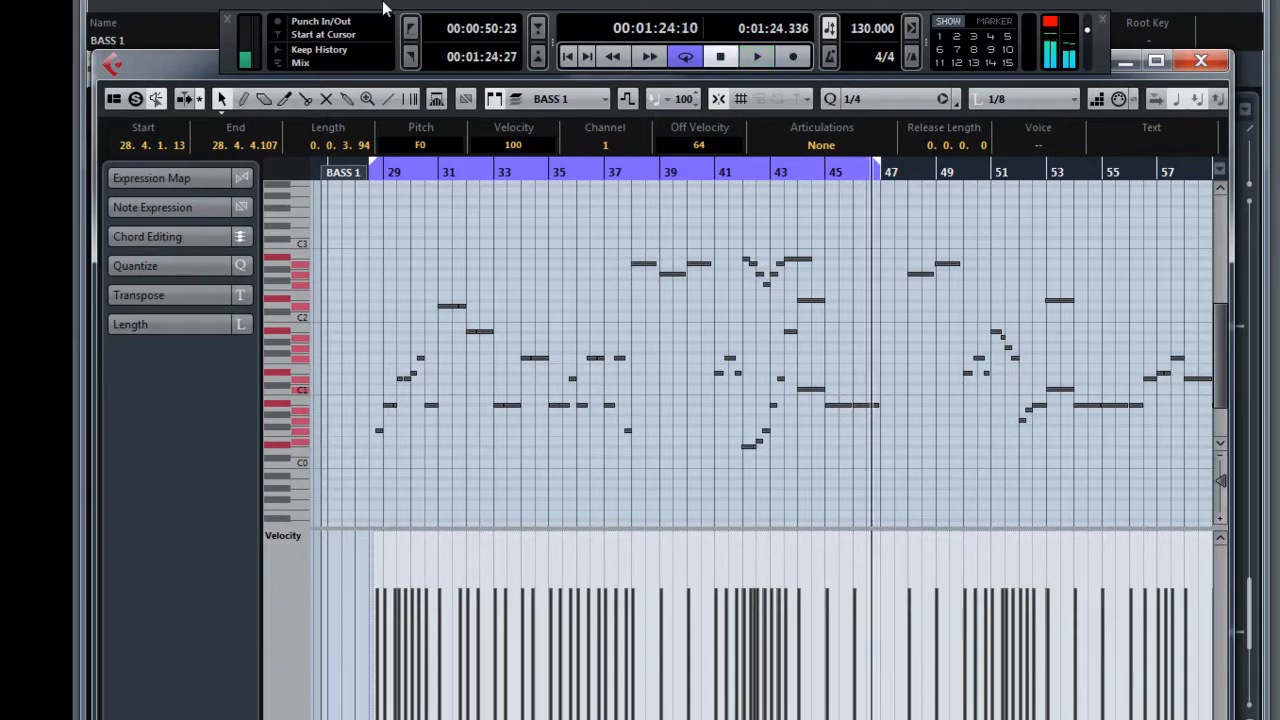
Turn off cycle playback and play the BASS 1 part through to its end near bar 143.
click(678, 63)
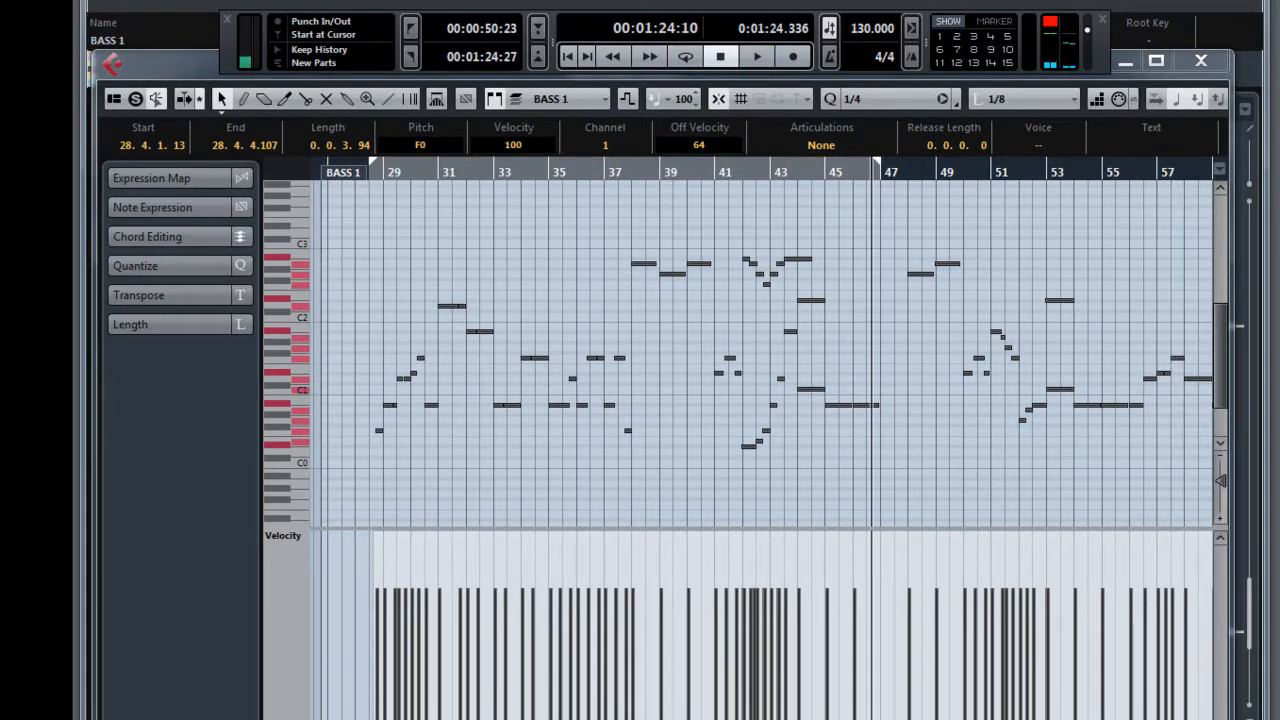
scroll(762, 440, right, 5)
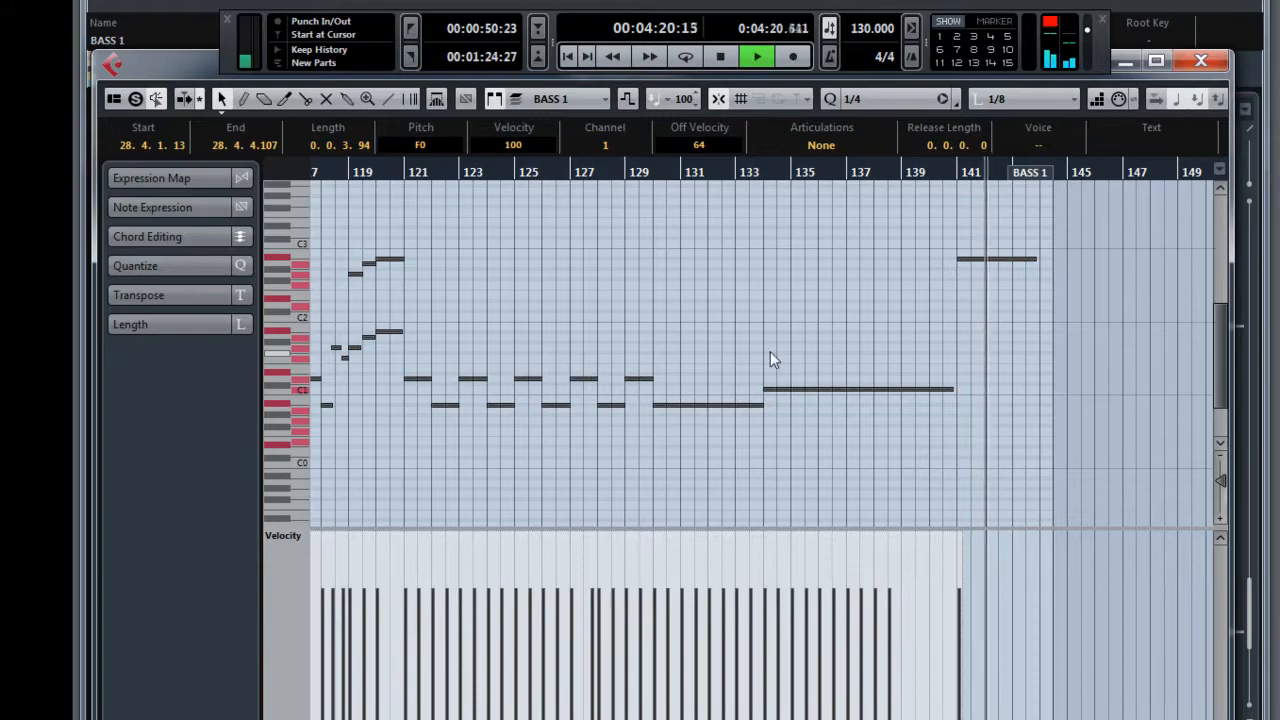
click(719, 58)
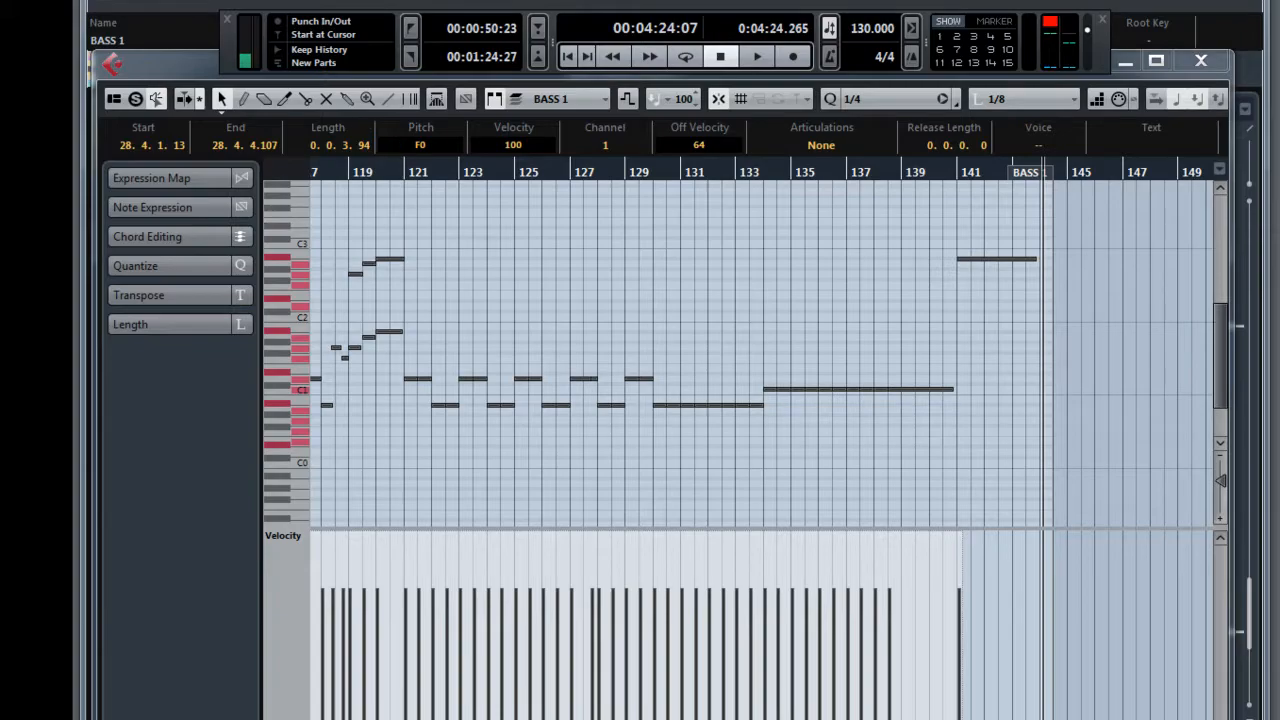
Return the playback position to the left locator at 00:00:50:23 and reopen the BASS 1 part for note editing.
key(Return)
click(409, 40)
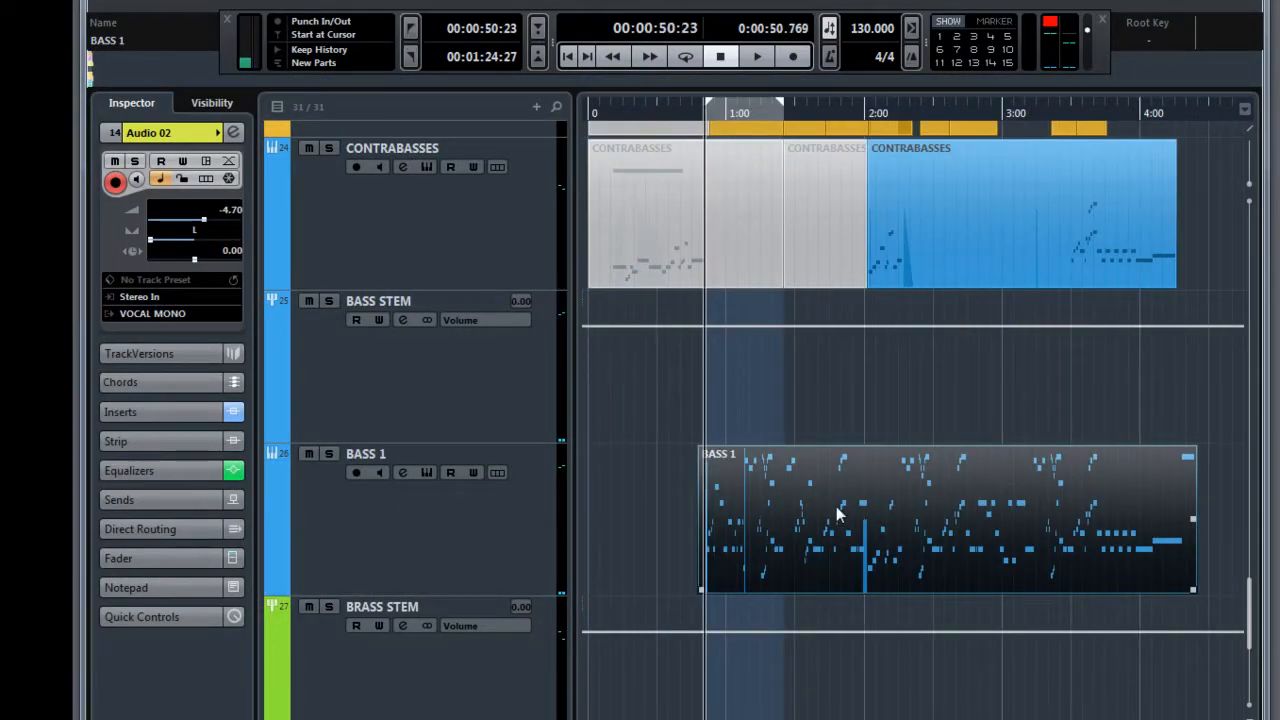
double_click(838, 513)
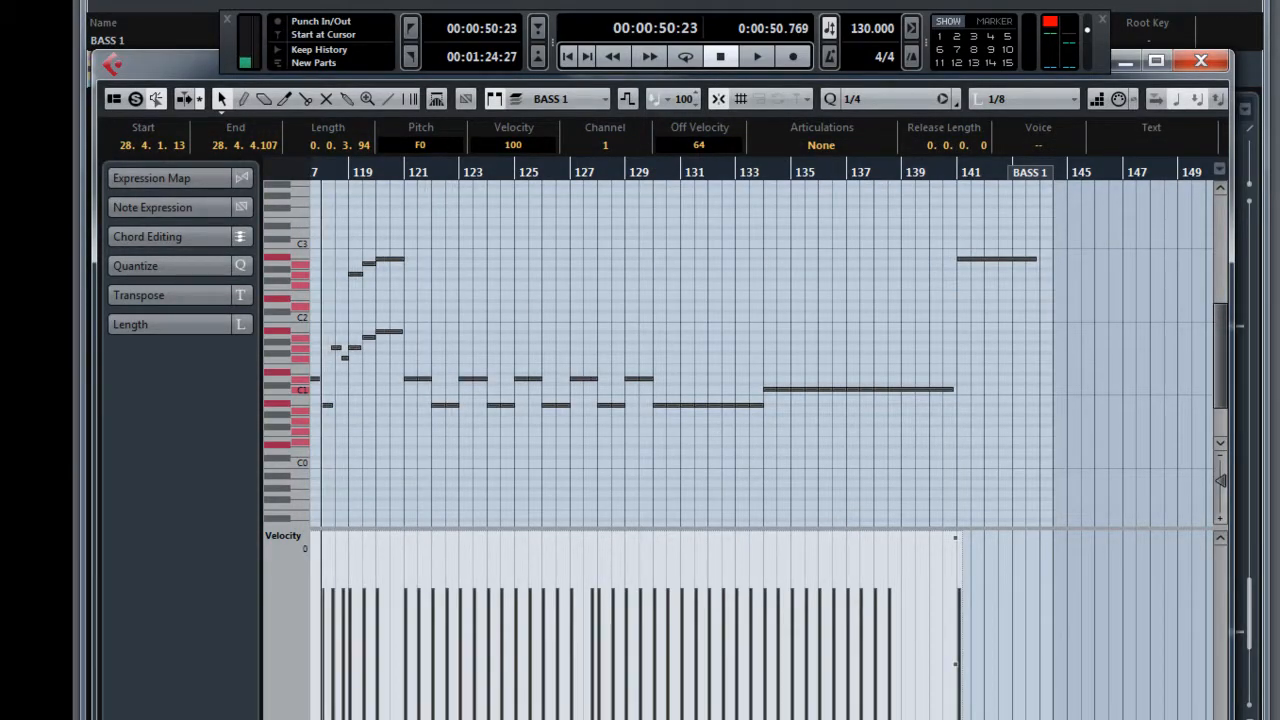
Place the playback position at 00:01:00:00, turn cycle playback back on, and close the BASS 1 note editor.
scroll(760, 354, left, 10)
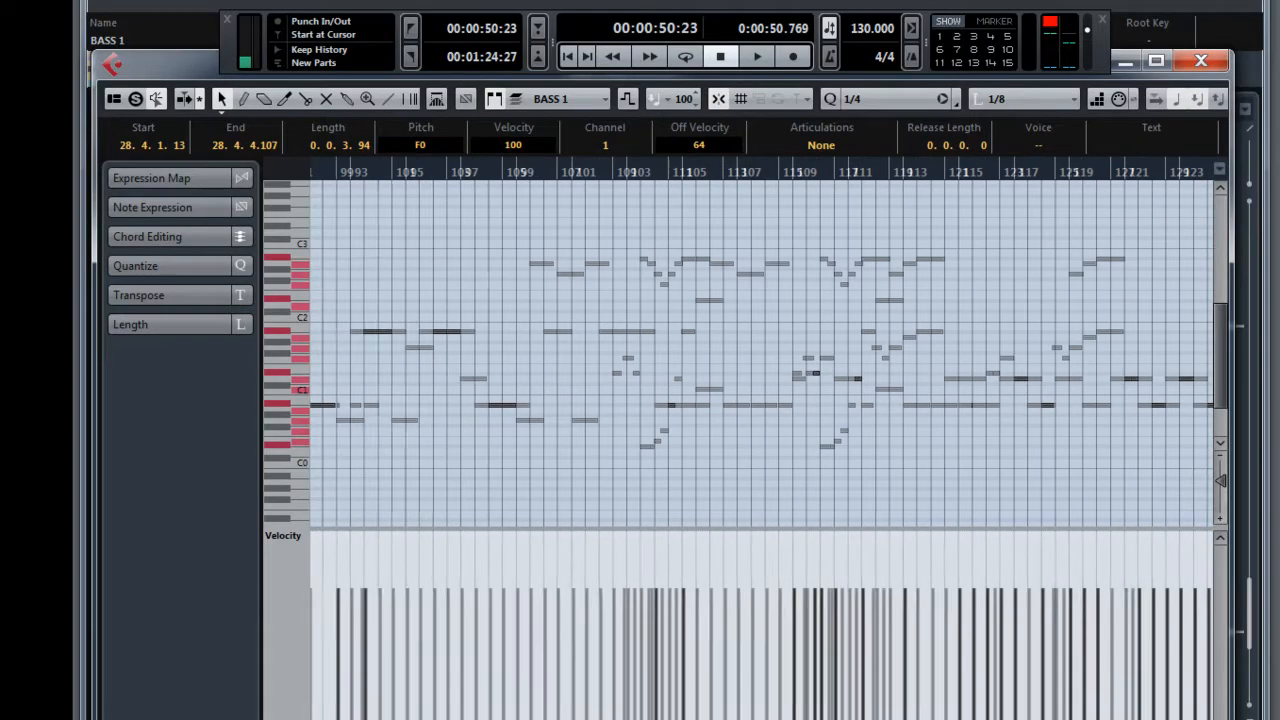
scroll(760, 354, left, 12)
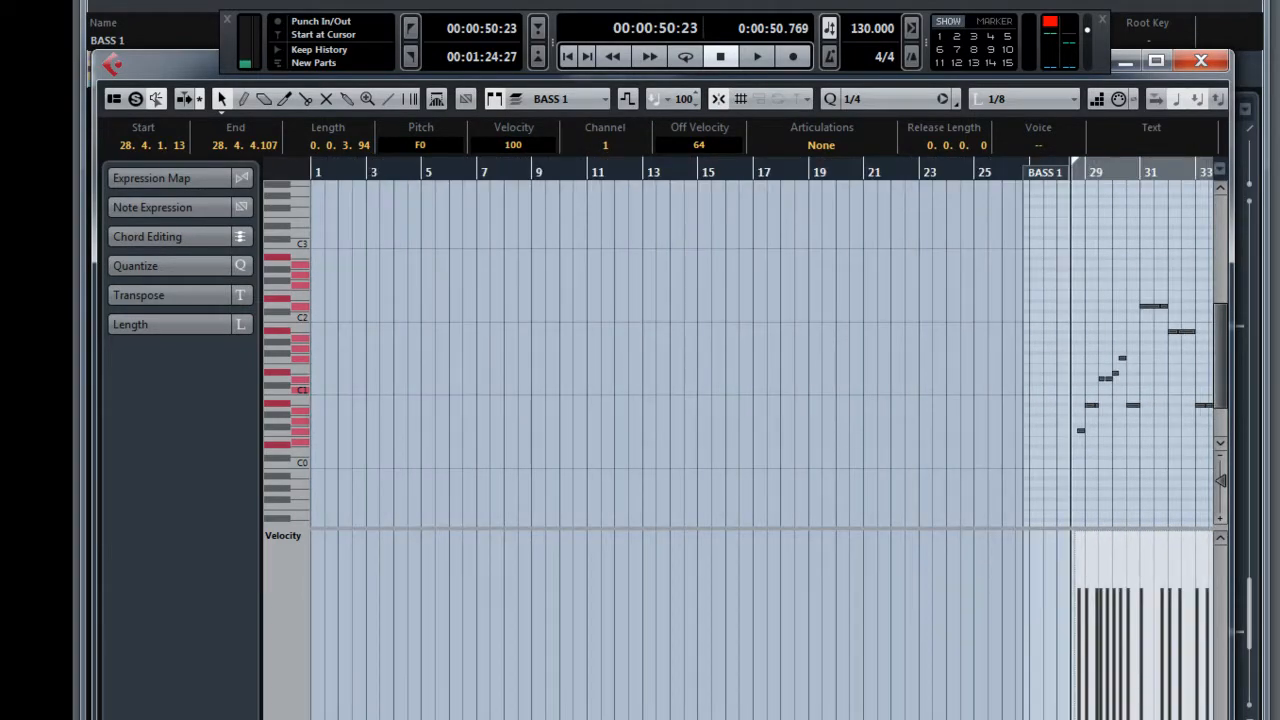
scroll(760, 354, right, 4)
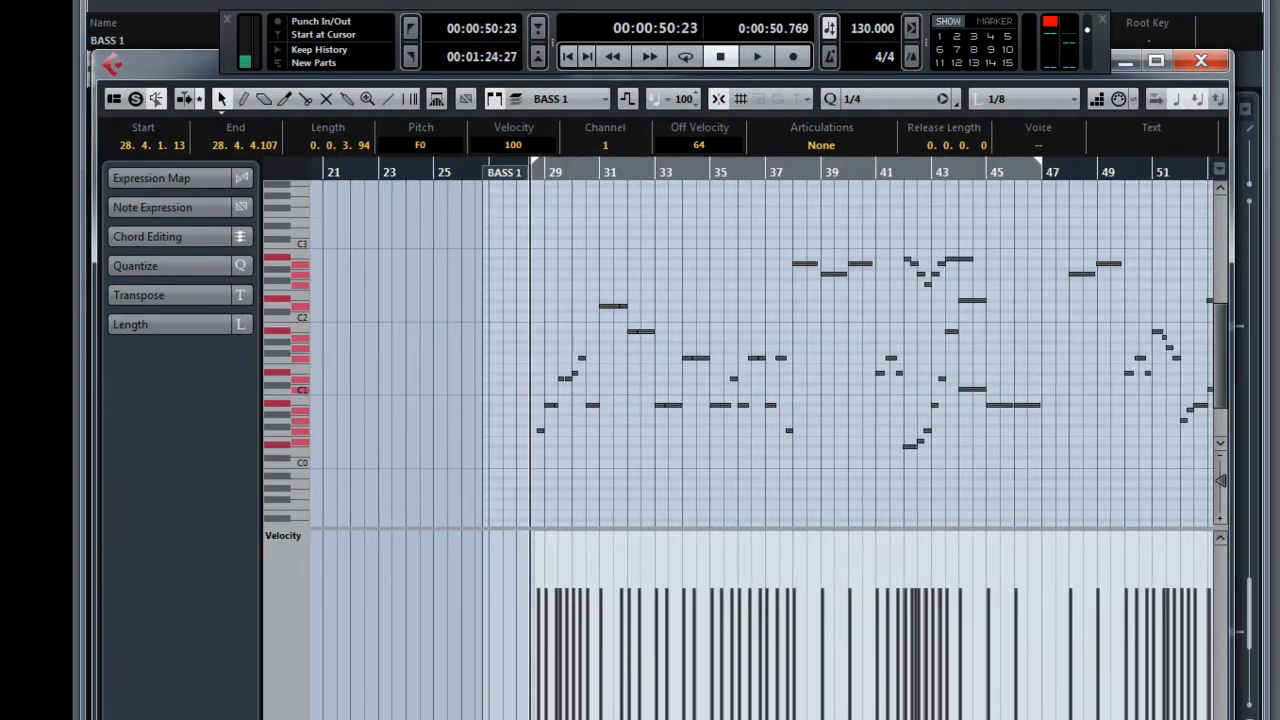
click(667, 166)
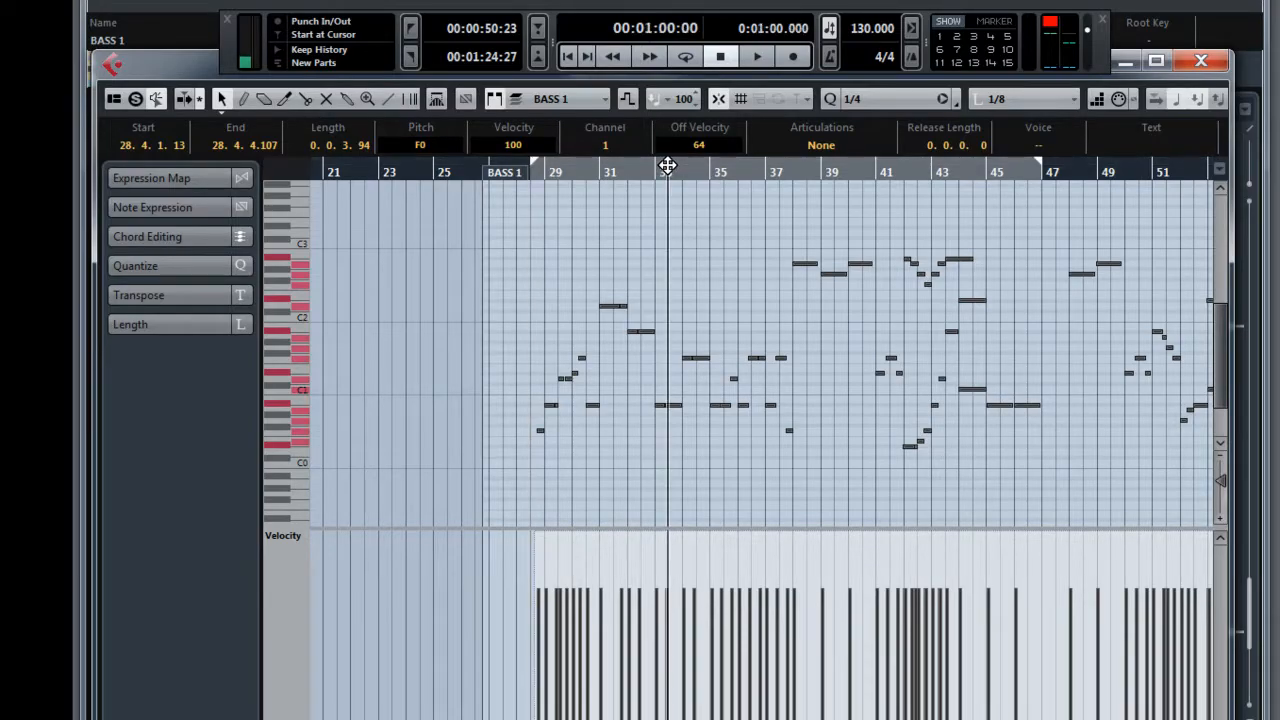
click(666, 164)
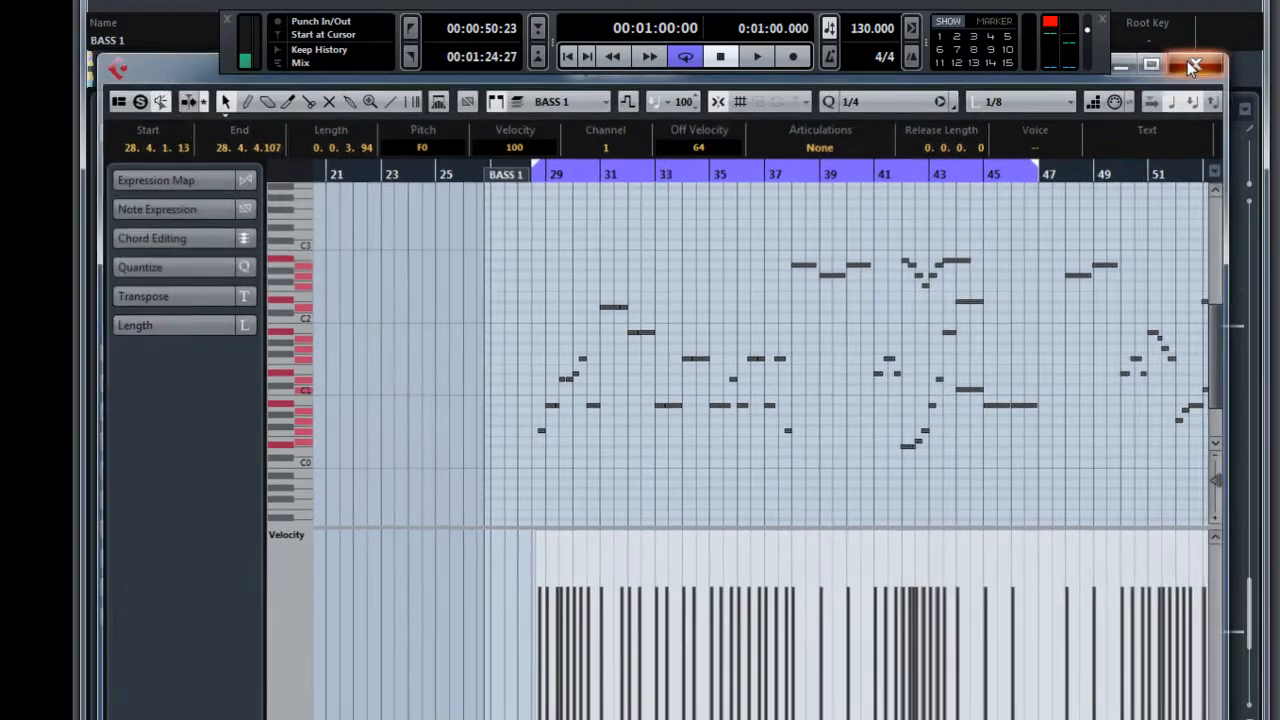
click(1198, 63)
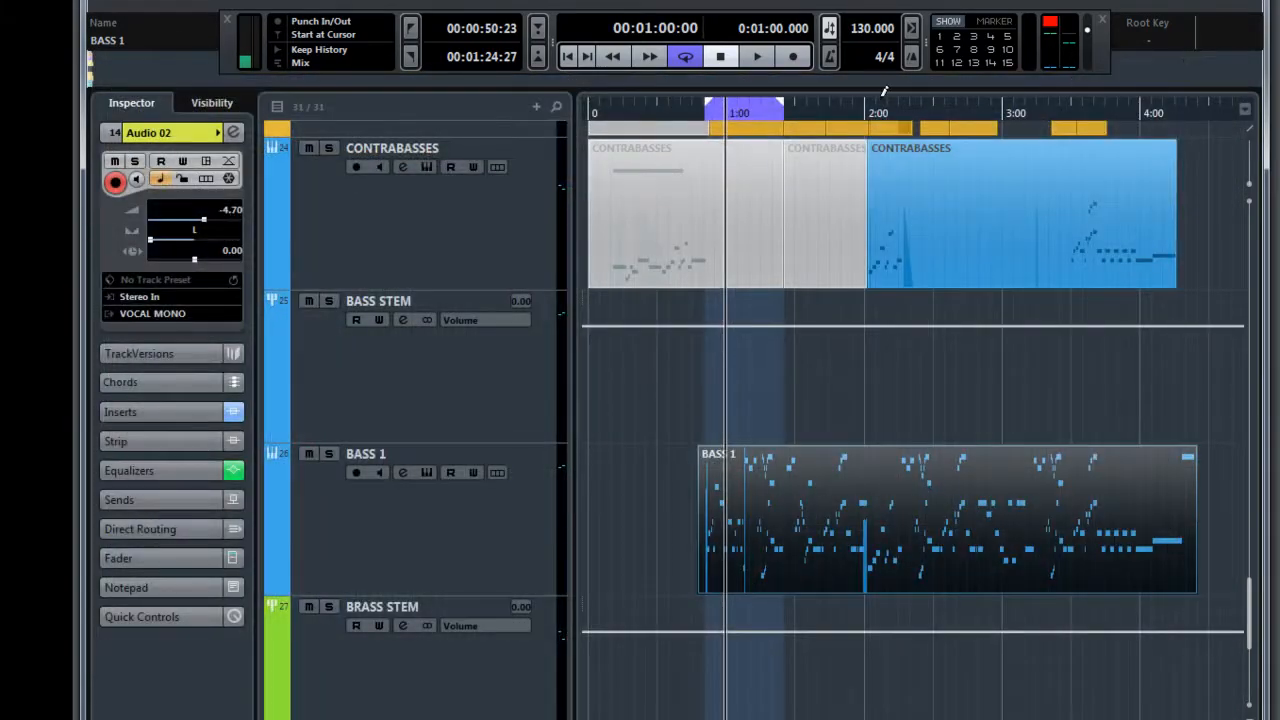
Select the BASS 1 track and audition its SR Upright Bass sound in the HALion Sonic SE instrument window.
click(430, 520)
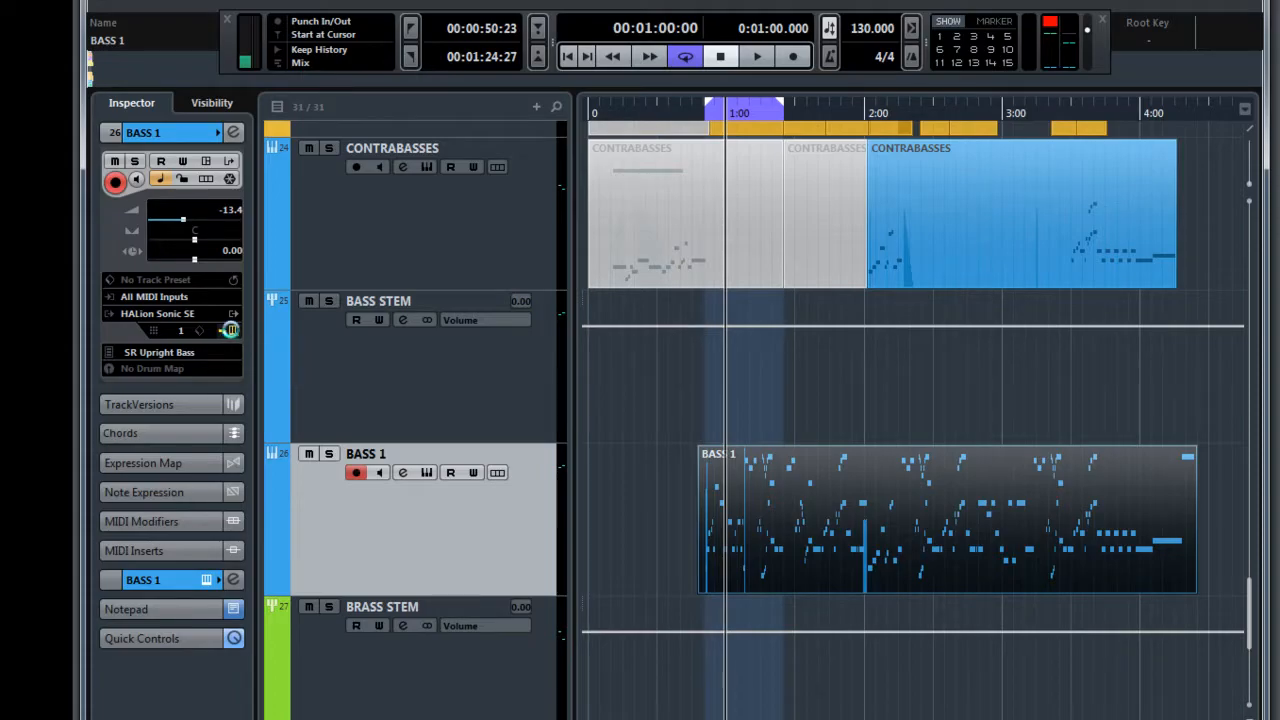
click(230, 330)
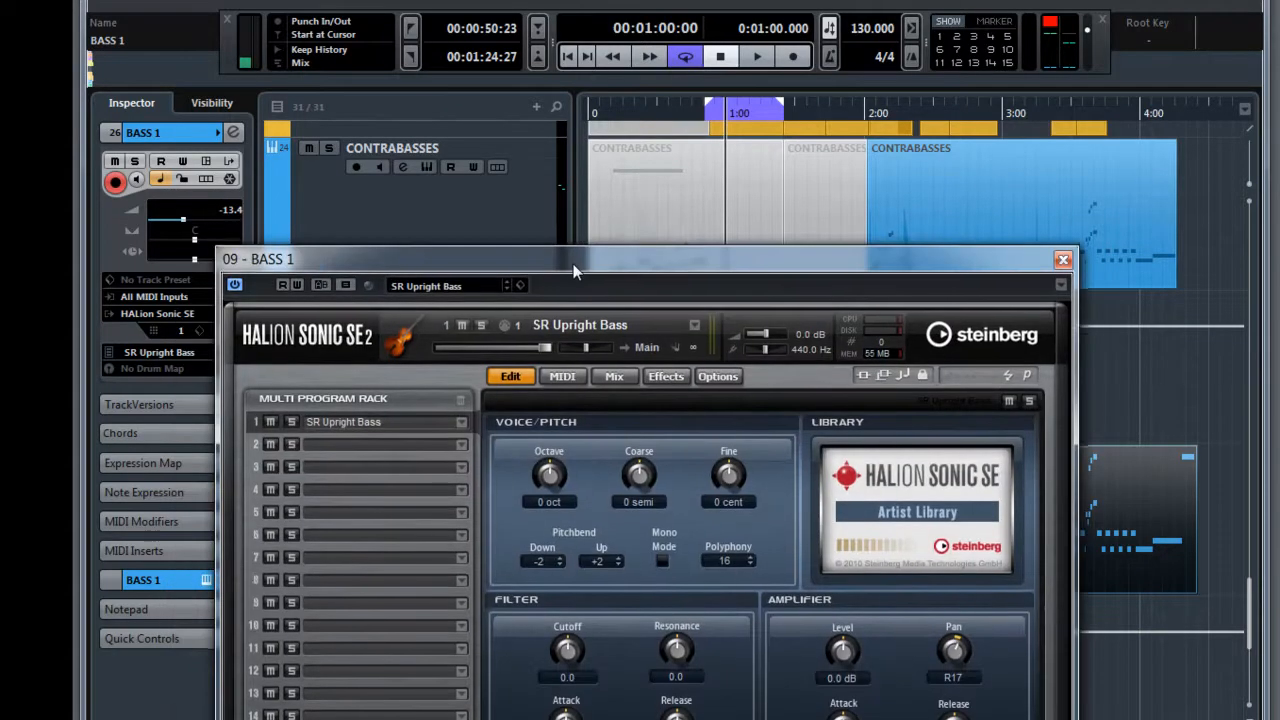
drag(583, 254, 618, 104)
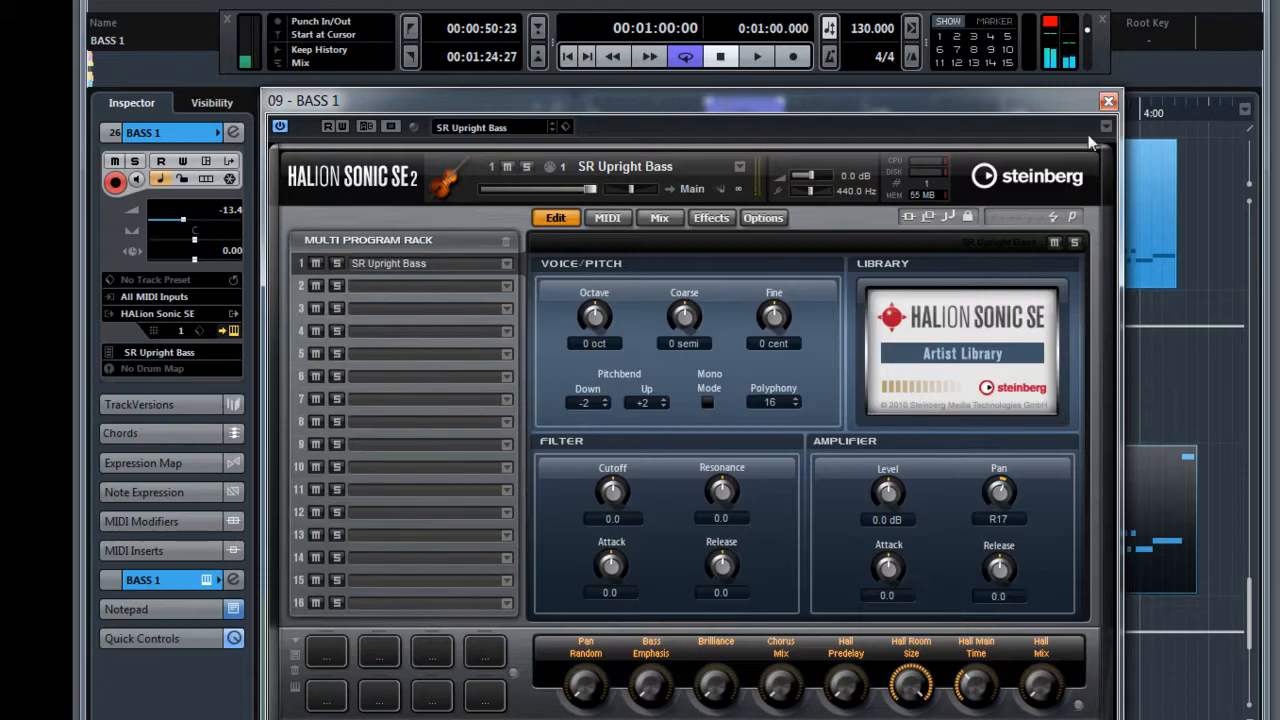
click(1108, 102)
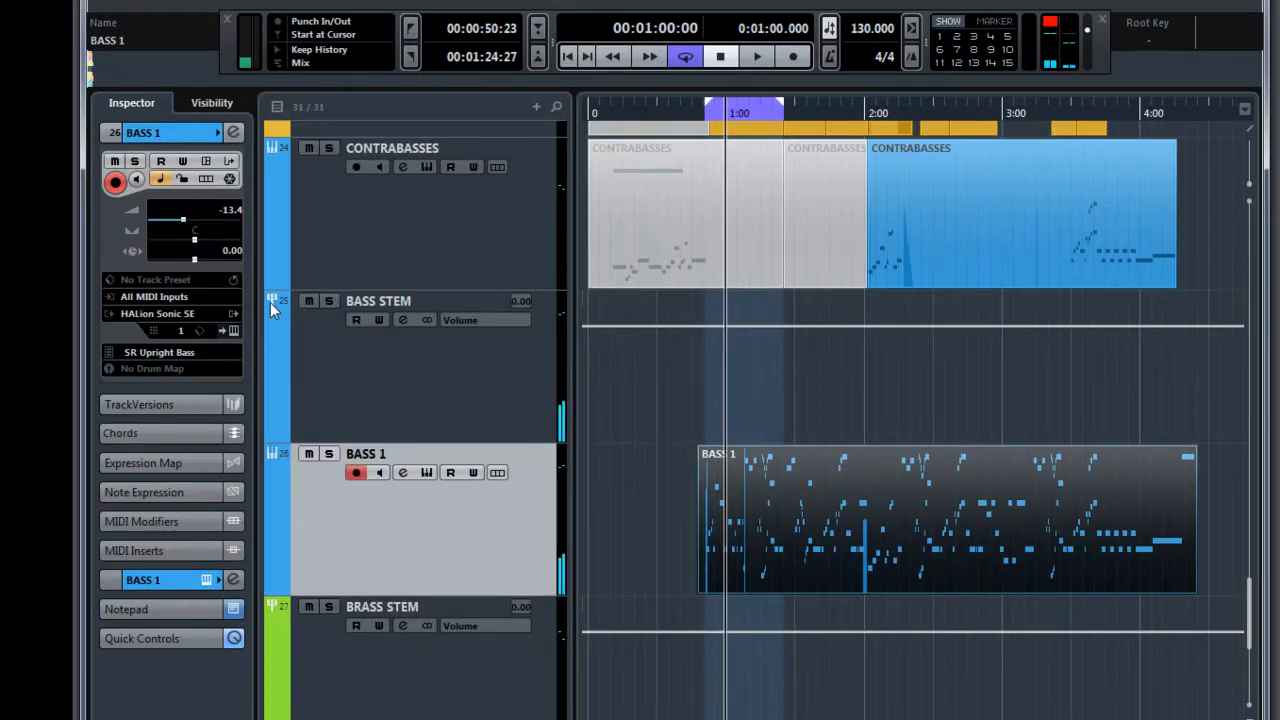
Open the BASS 1 channel settings and inspect its equalizer and PuigChild 670 Stereo insert.
click(233, 134)
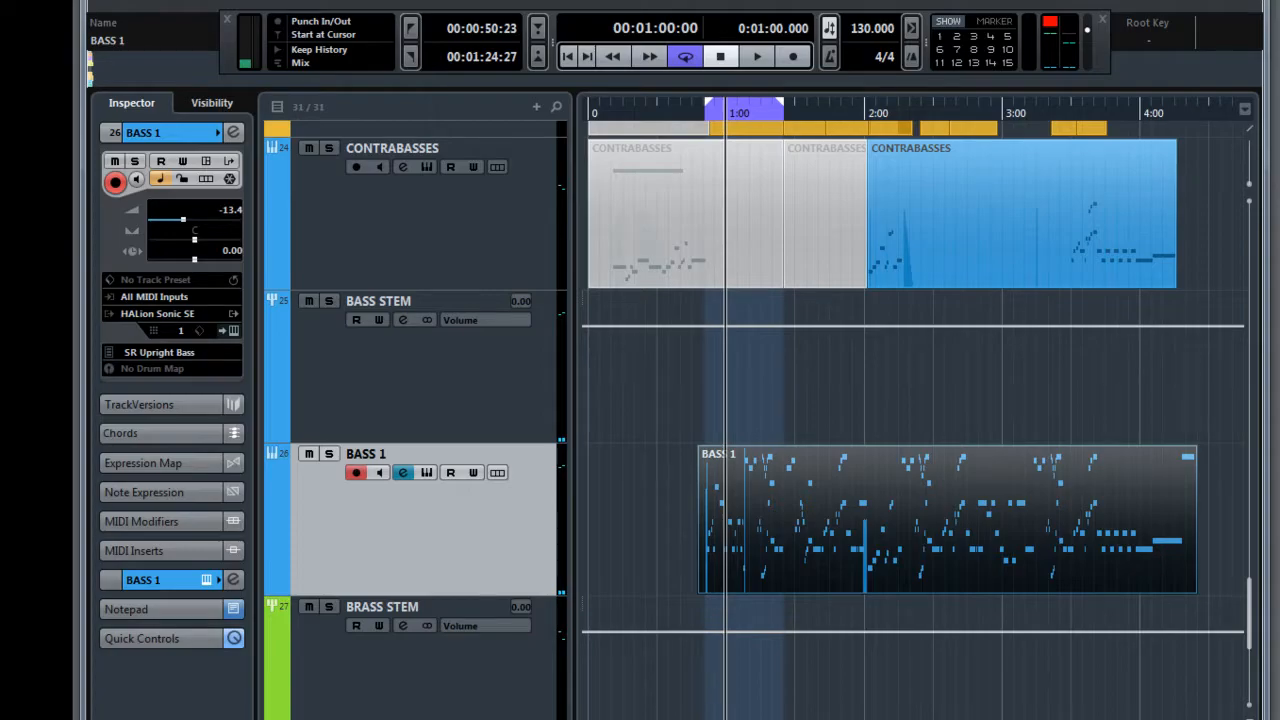
drag(576, 547, 512, 183)
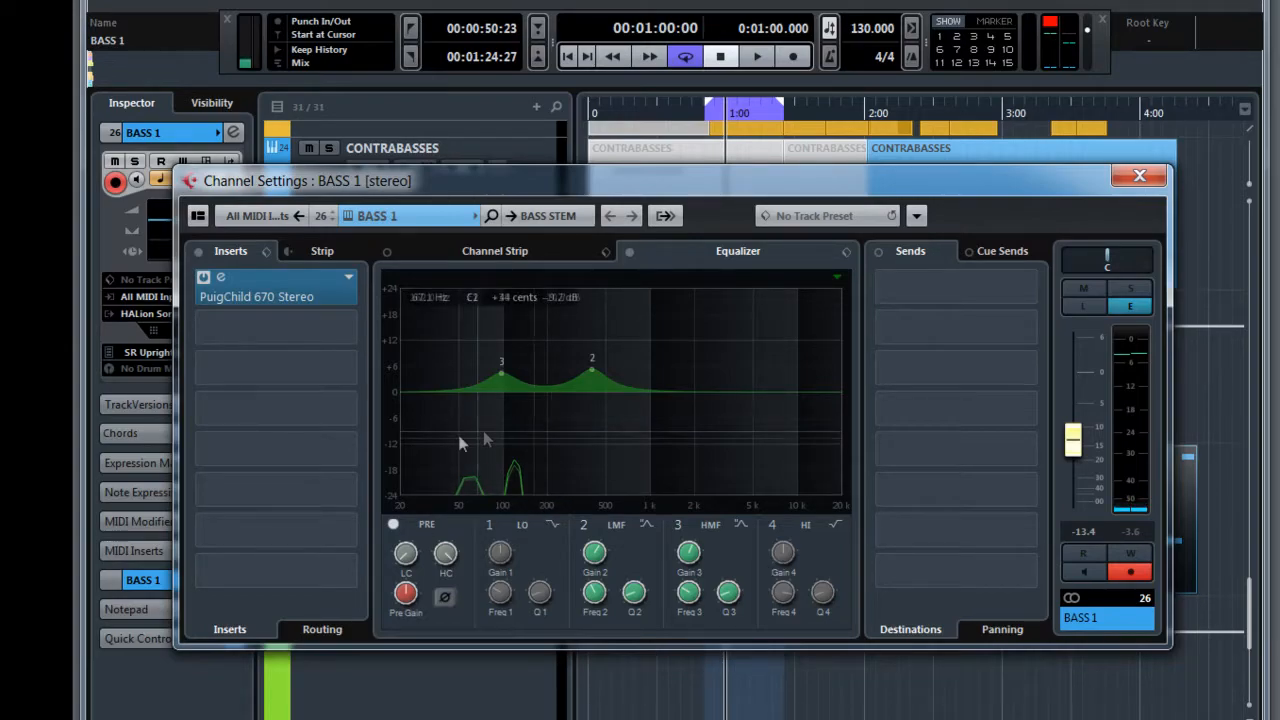
click(208, 284)
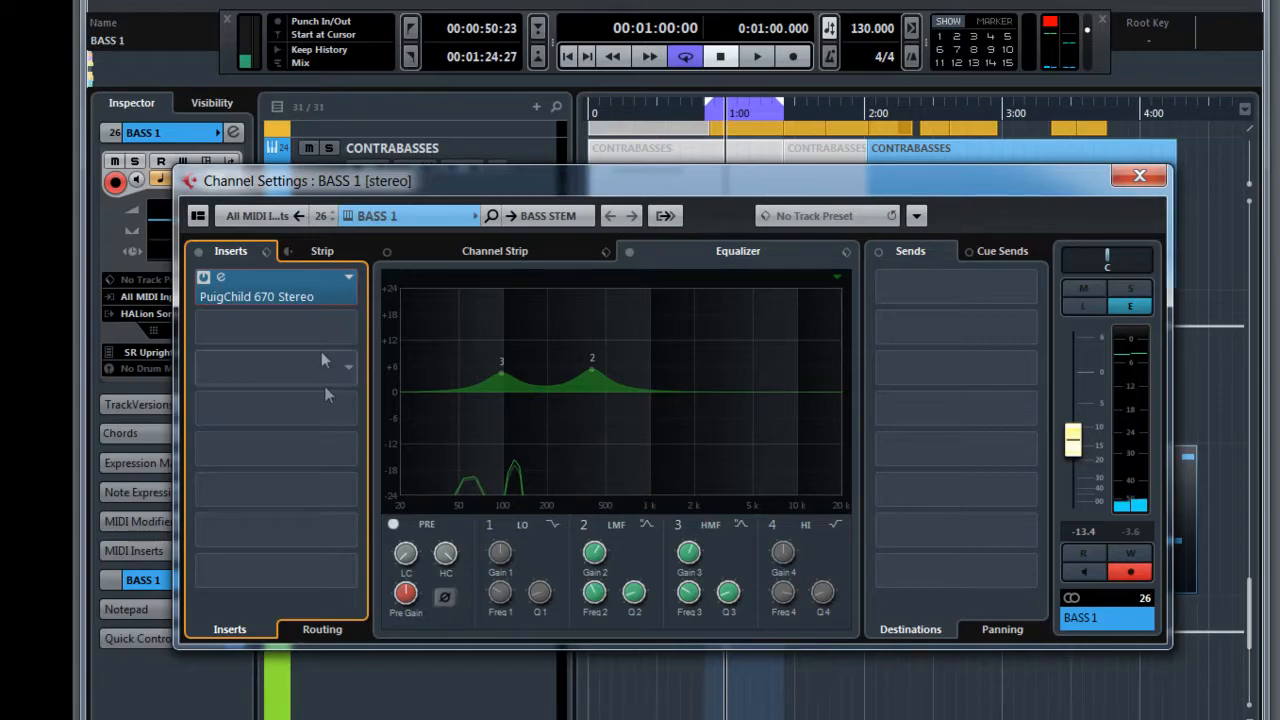
click(310, 290)
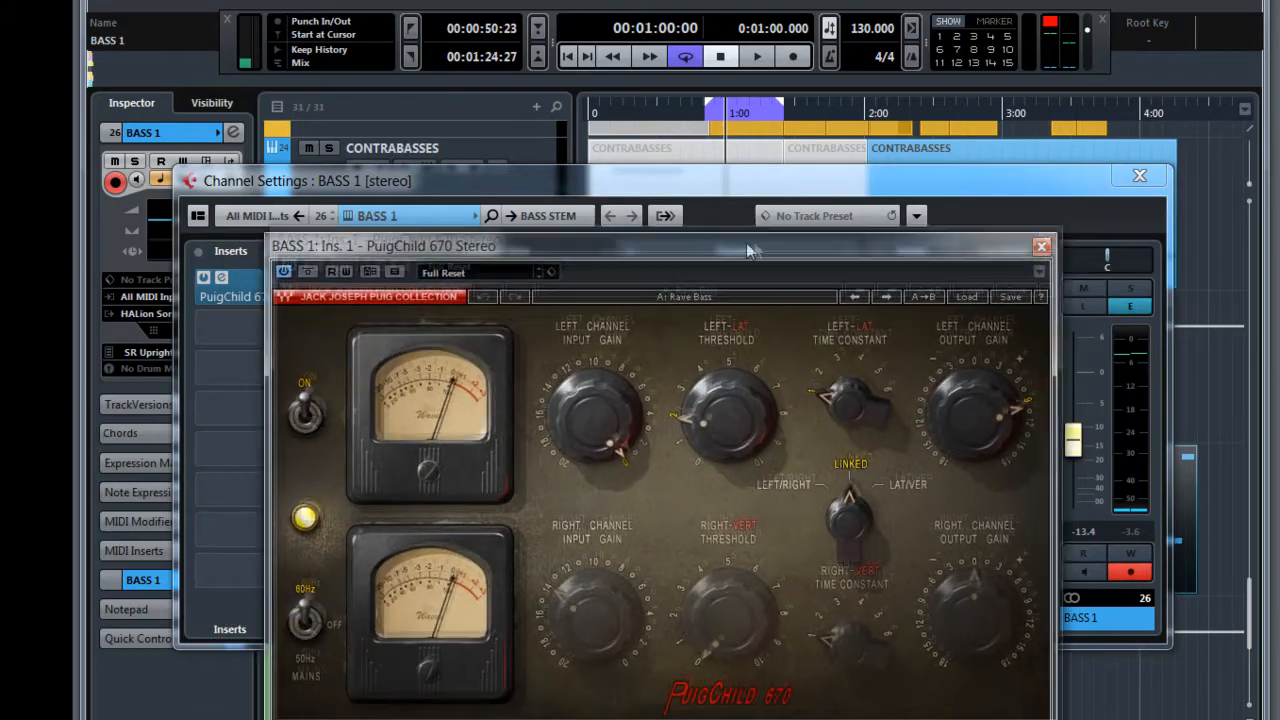
drag(762, 250, 781, 206)
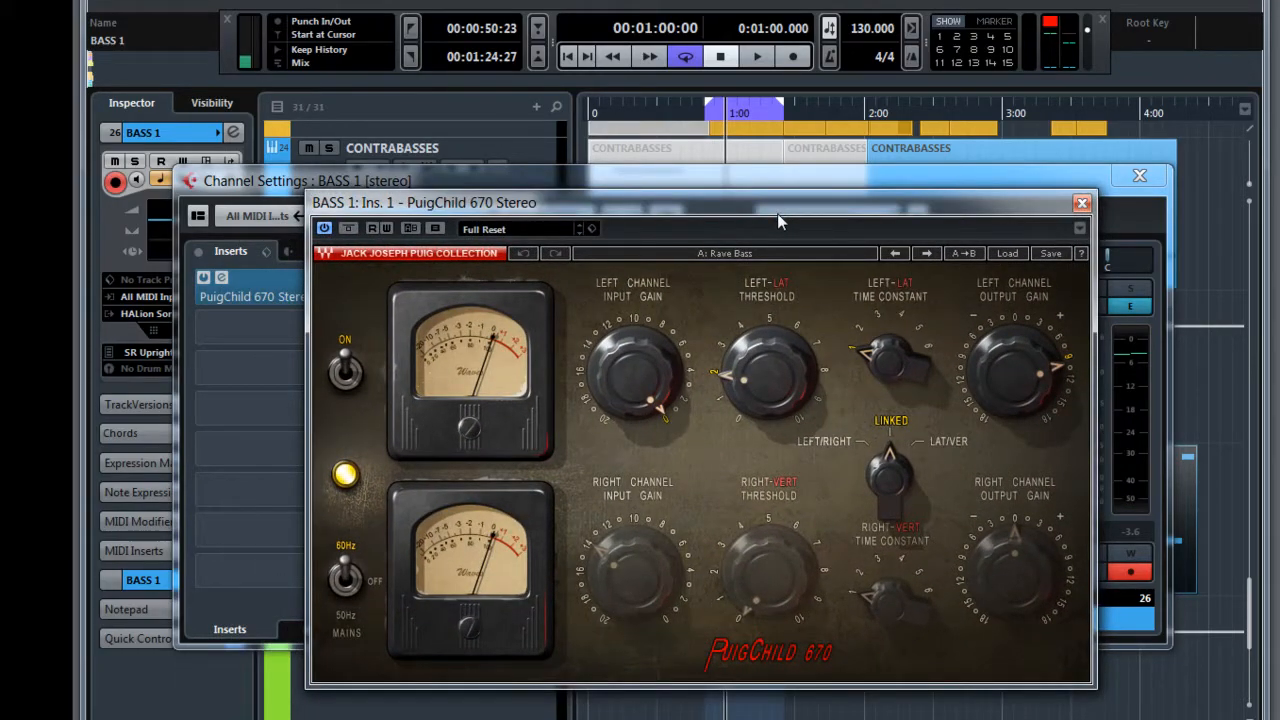
Step through the PuigChild 670 Stereo presets and load Rave Bass.
click(580, 231)
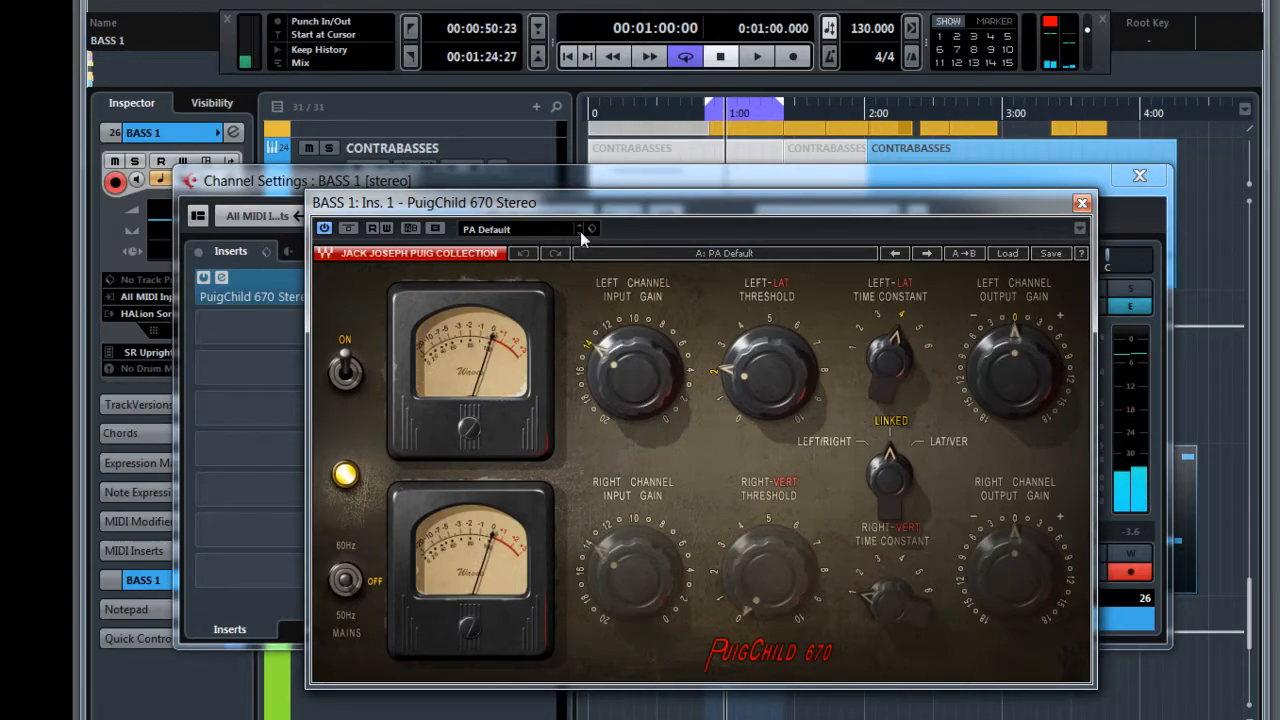
click(580, 231)
click(580, 231)
click(580, 231)
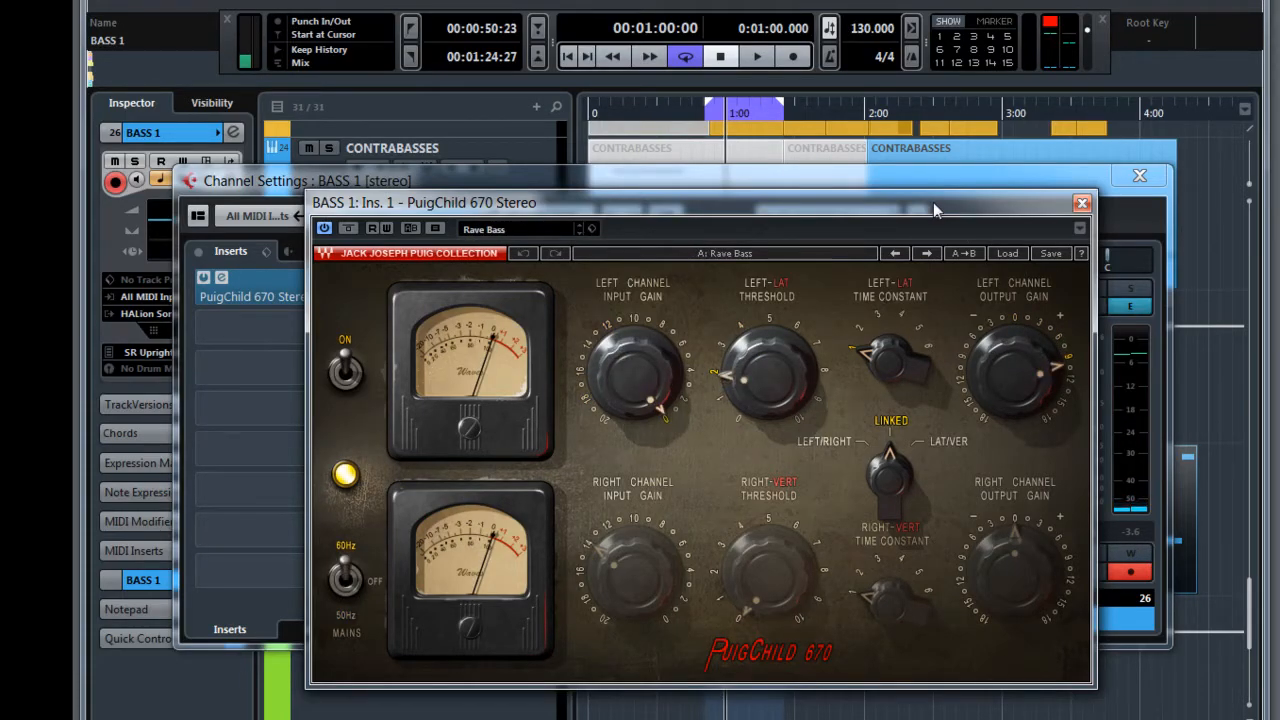
Set the BASS 1 channel fader to -16.3 and close the PuigChild 670 Stereo and channel settings windows.
drag(933, 202, 831, 73)
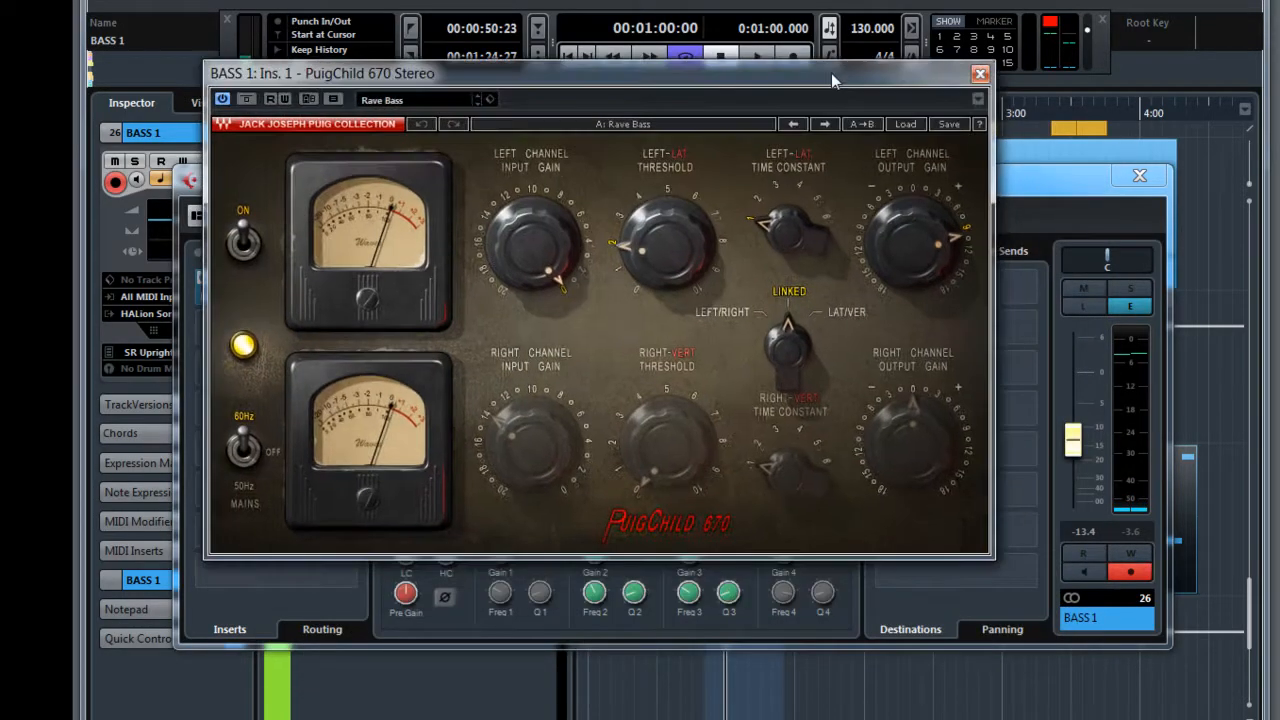
click(1076, 447)
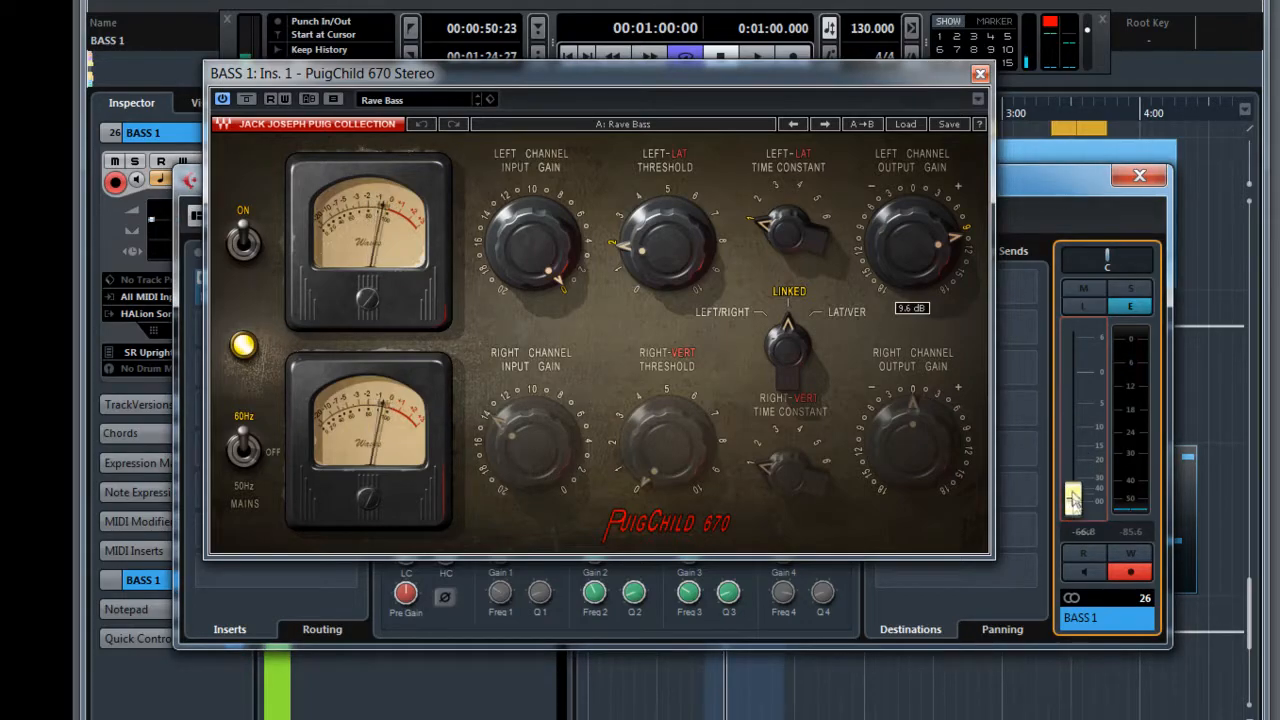
drag(1074, 494, 1076, 472)
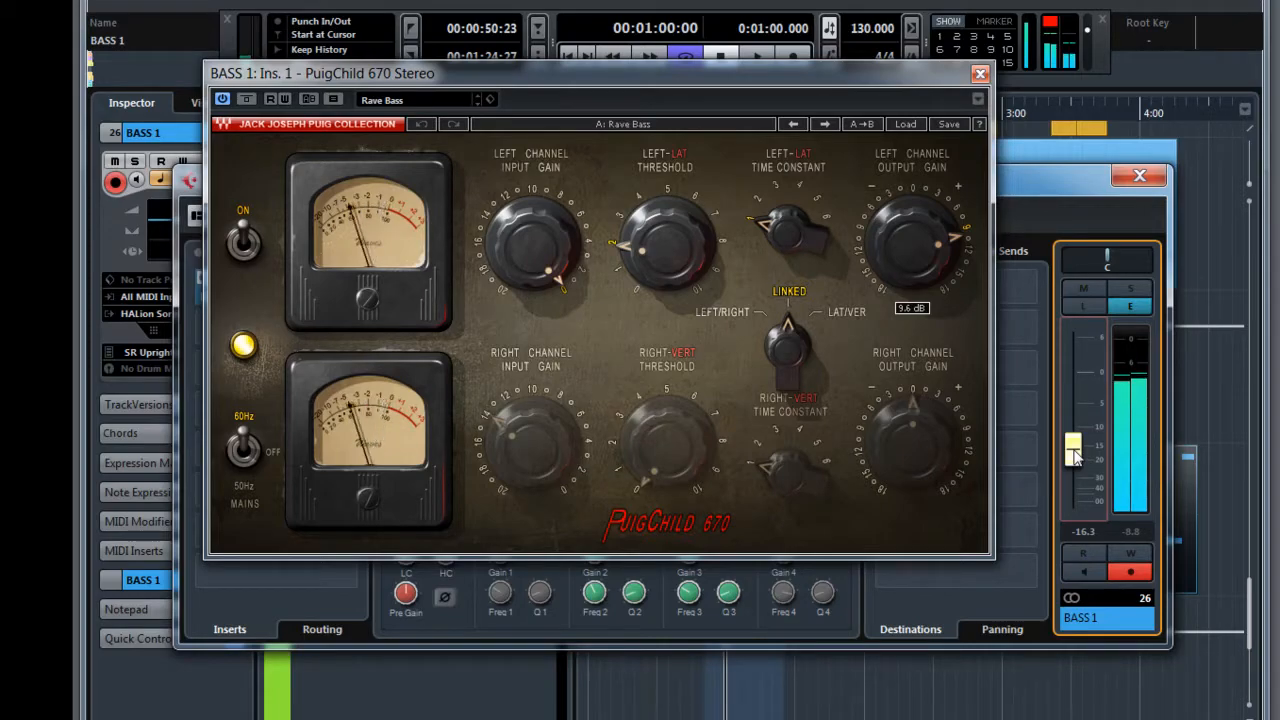
click(980, 74)
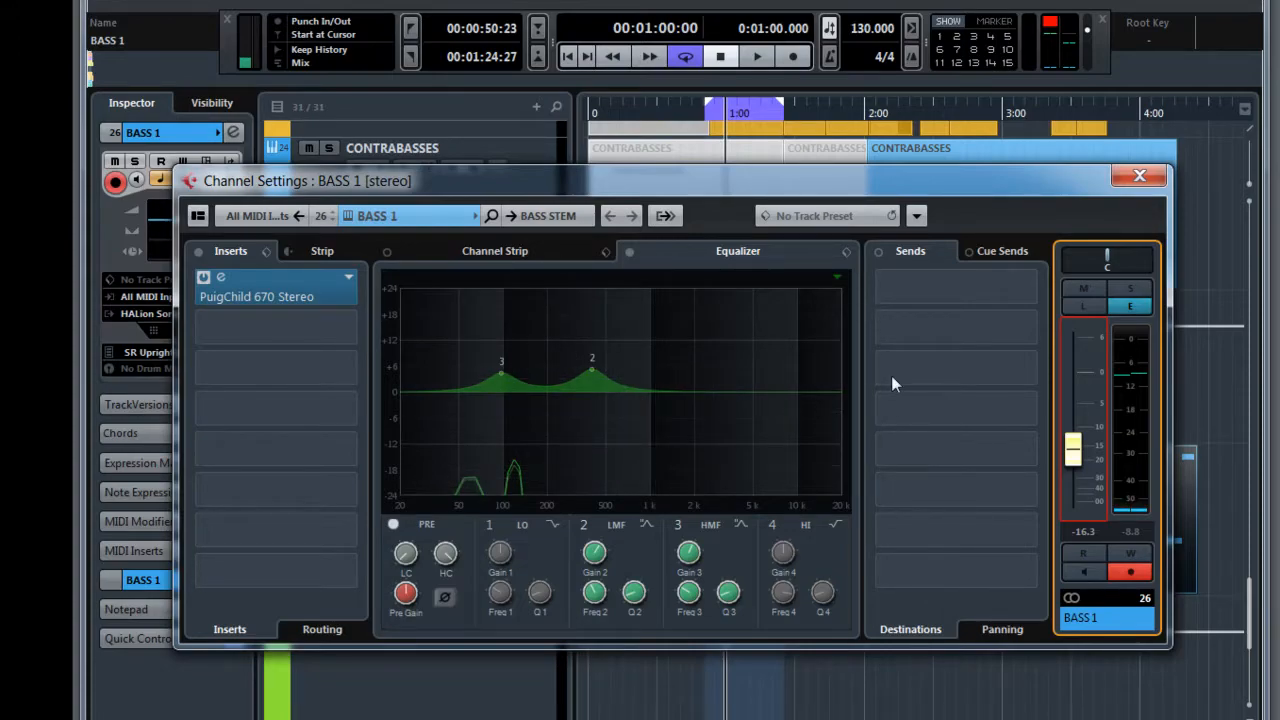
click(1139, 177)
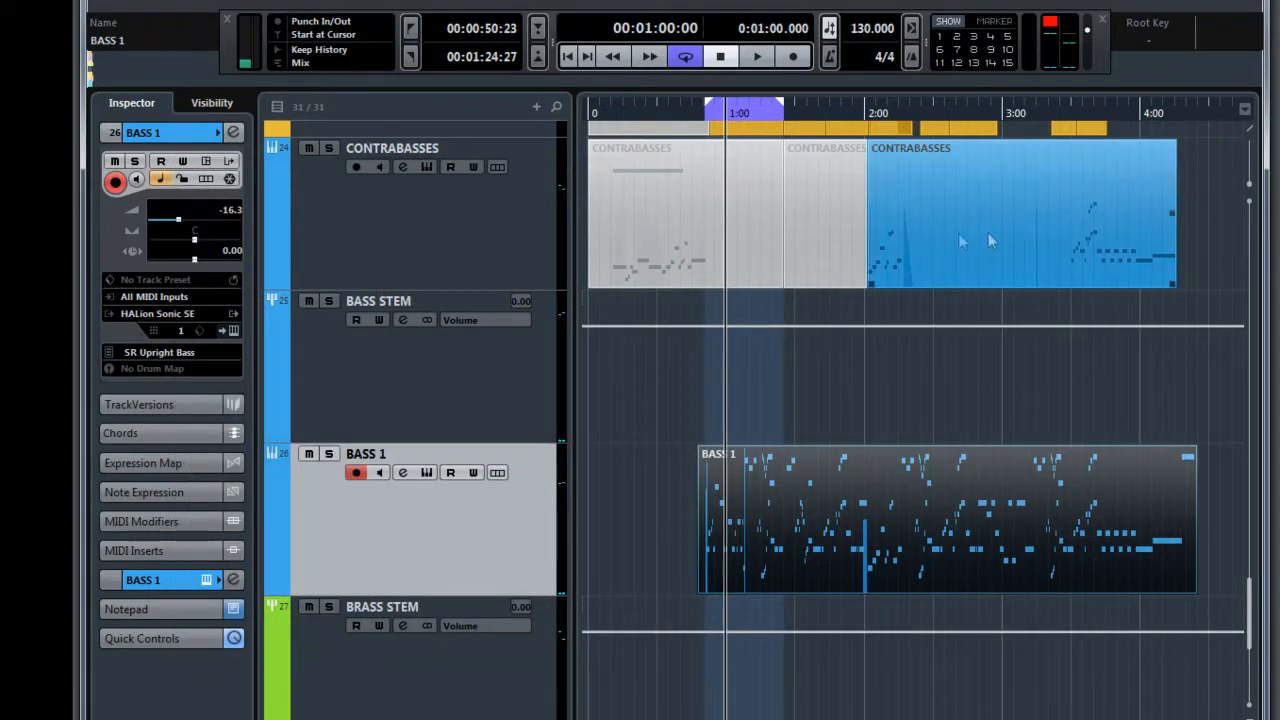
Open the BASS 1 part in the note editor and play it back from 00:00:50:23.
double_click(790, 508)
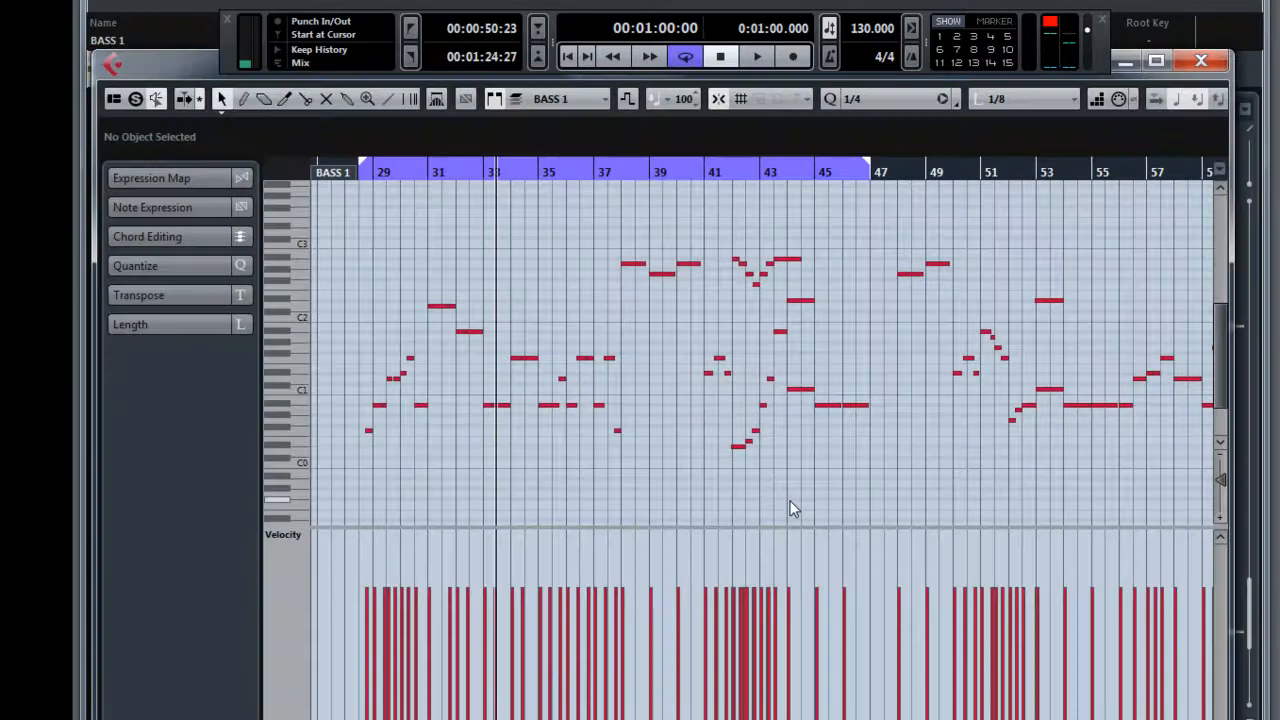
click(359, 172)
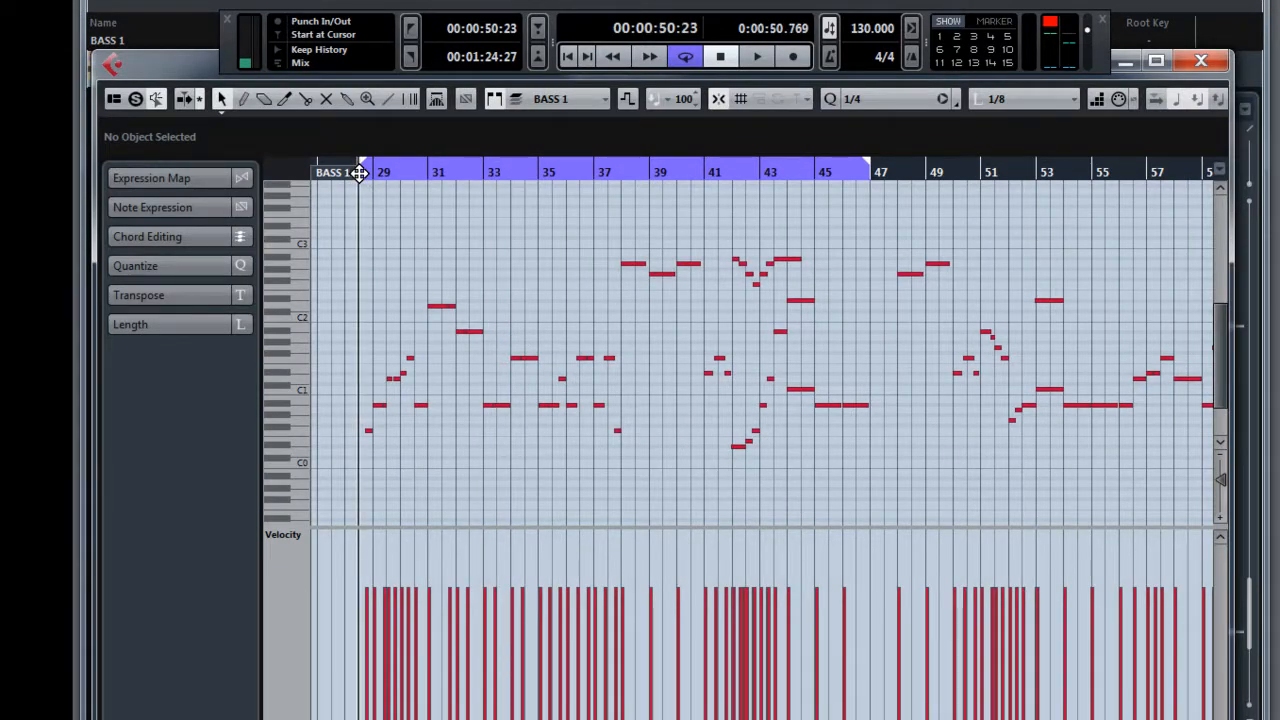
key(space)
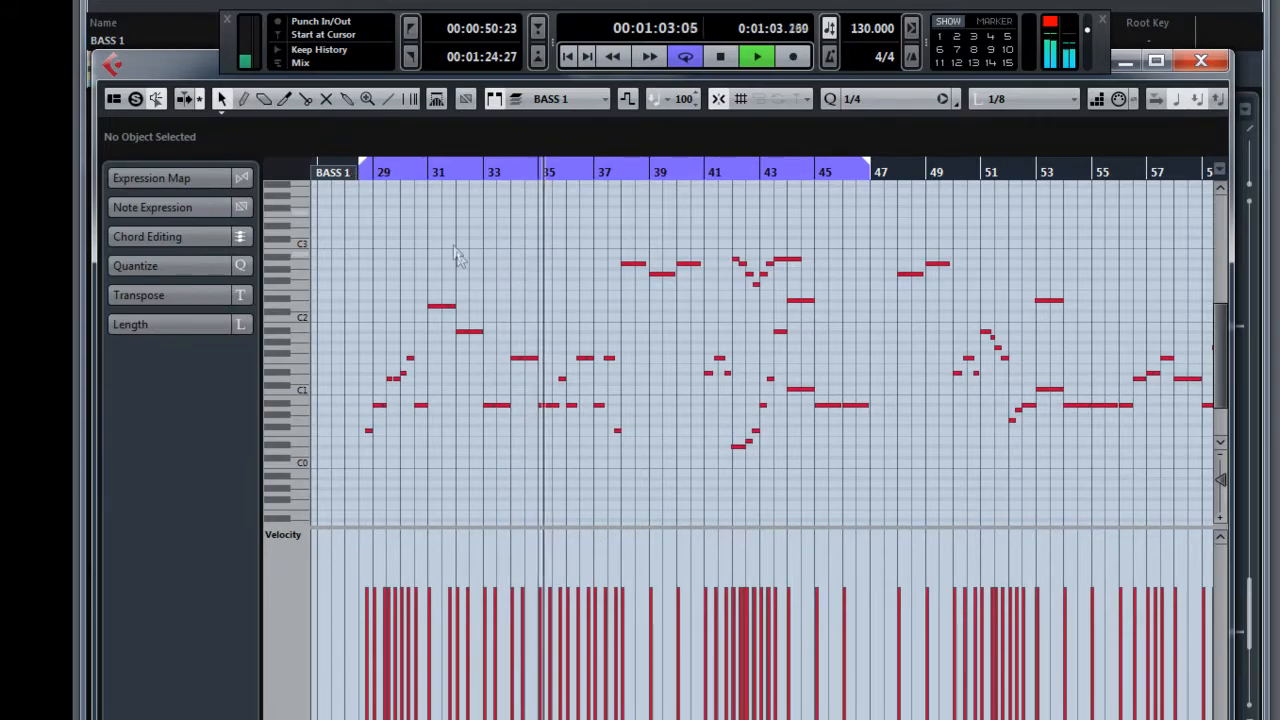
key(space)
Replay the bass passage from 00:00:58:18, stopping in bar 35.
drag(494, 175, 498, 231)
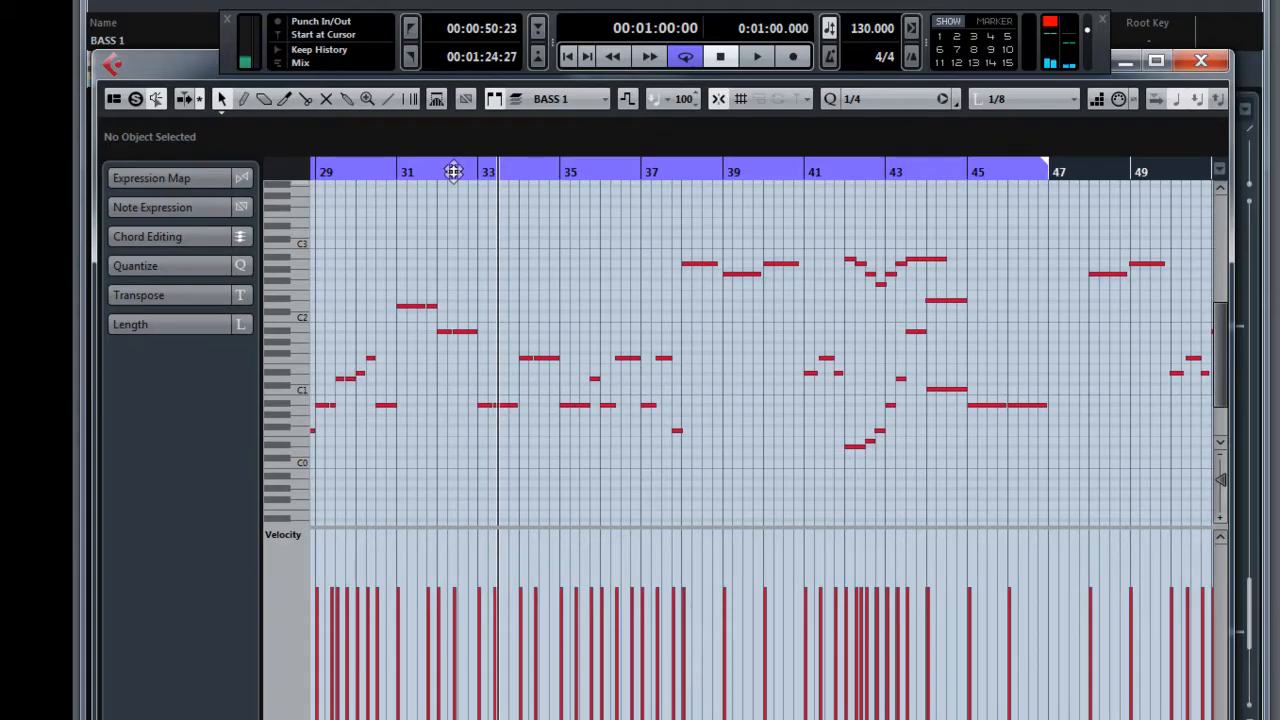
drag(467, 170, 468, 150)
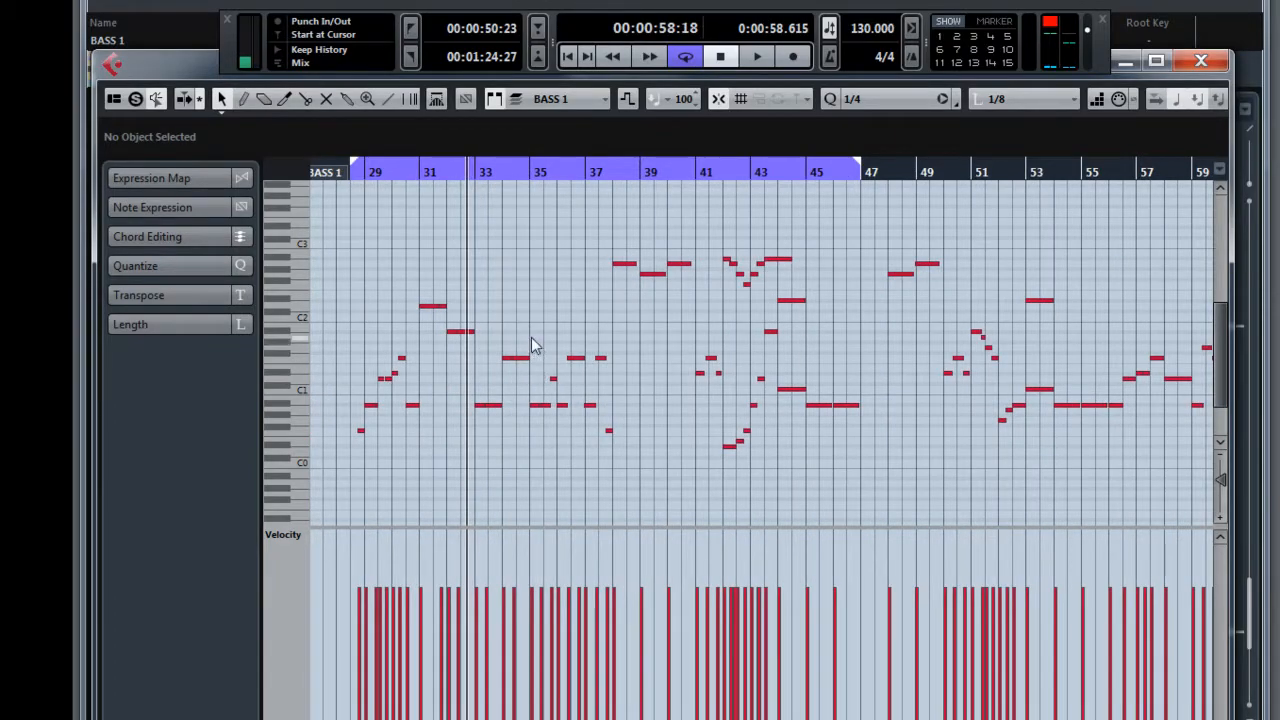
key(space)
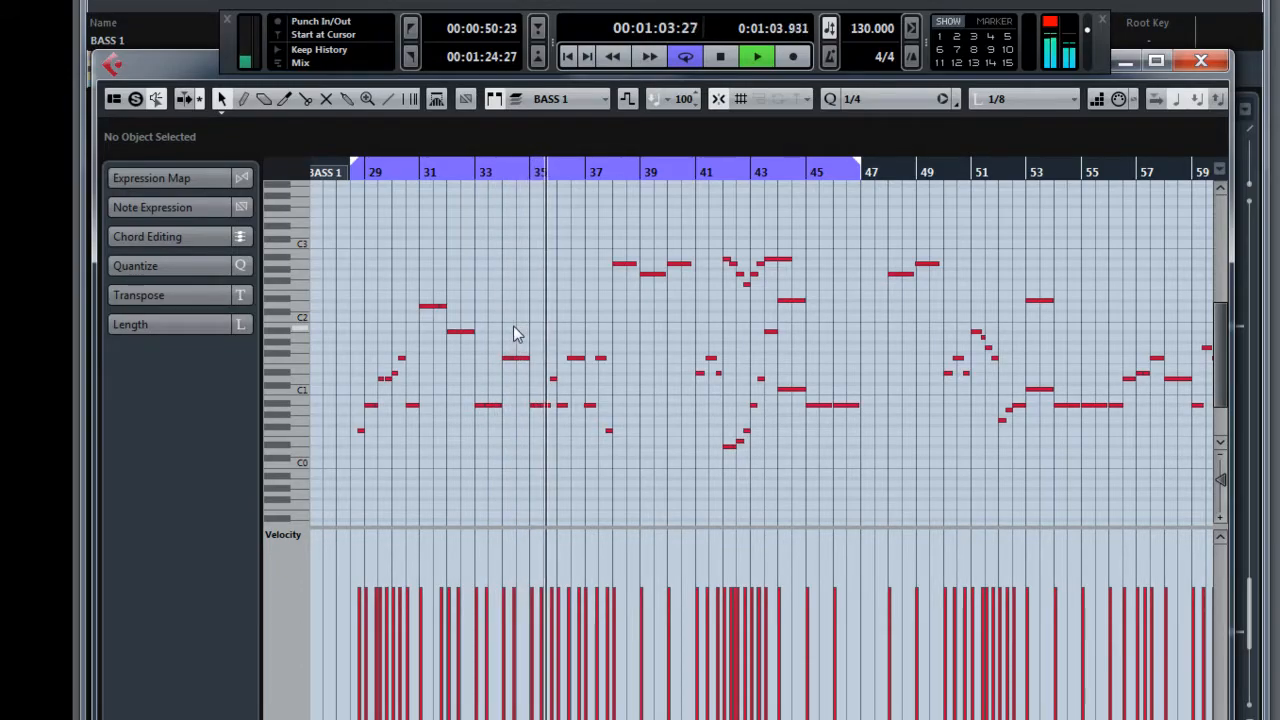
key(space)
Lower the two F1 notes in bar 34 to A#0 and audition the passage from 00:00:58:18.
drag(499, 337, 539, 345)
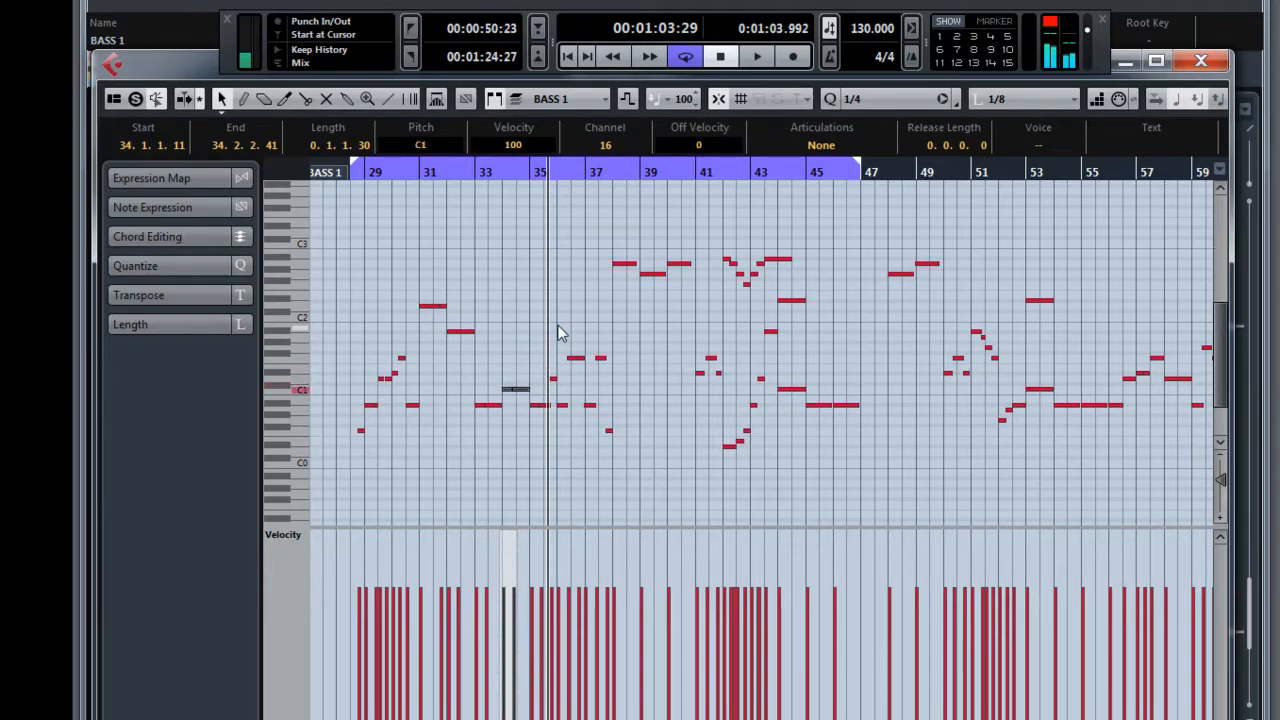
drag(469, 171, 414, 240)
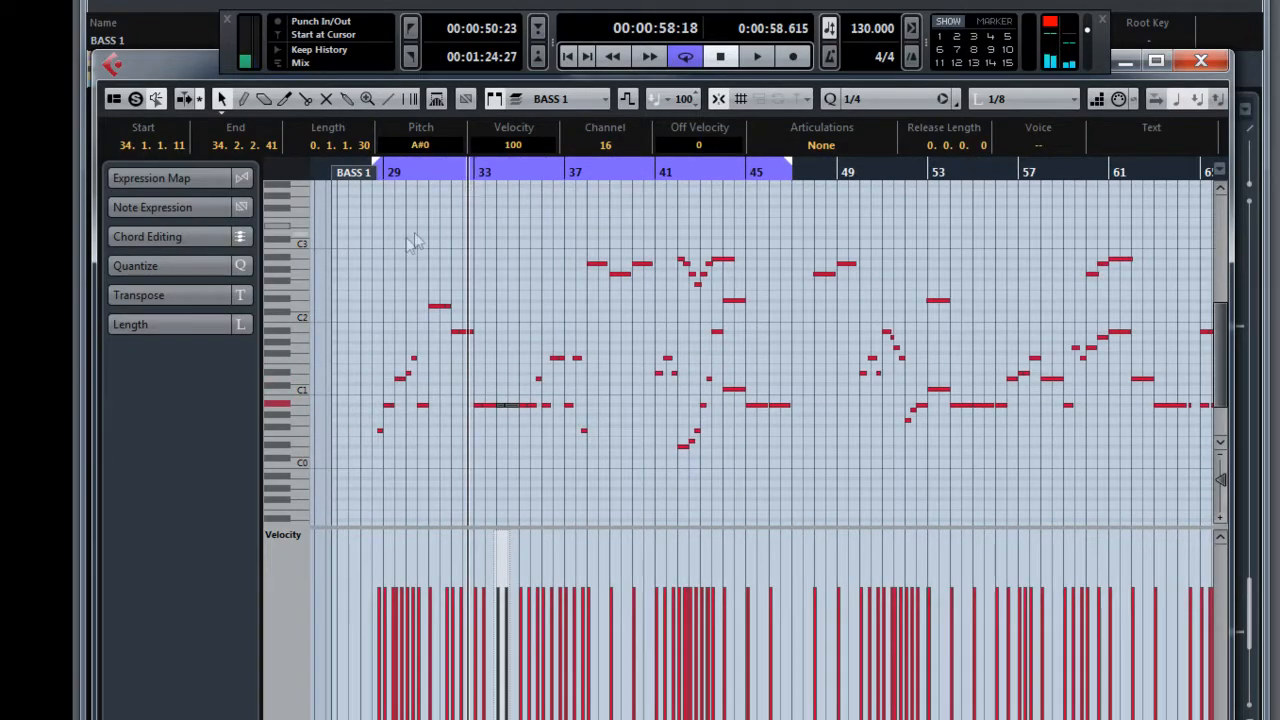
key(space)
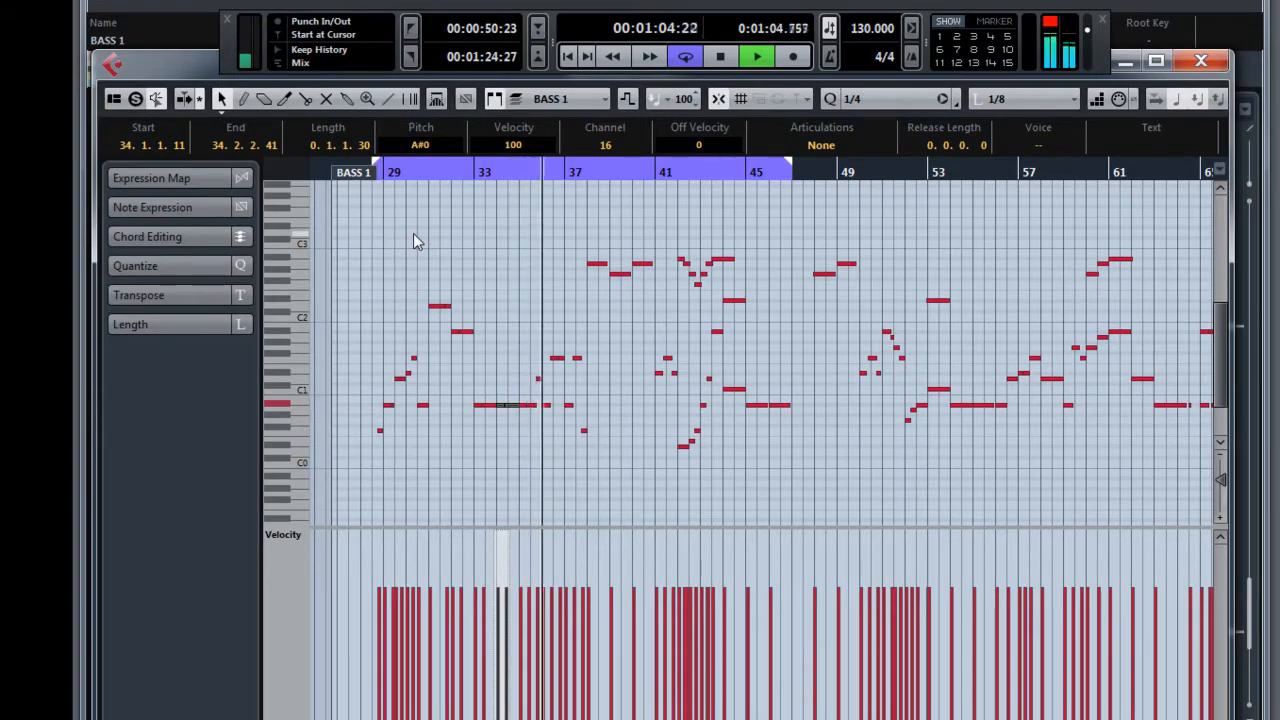
key(space)
Undo the pitch change of the bar 34 notes, audition the original version, and restore the notes to A#0.
key(ctrl+z)
drag(466, 176, 466, 171)
key(space)
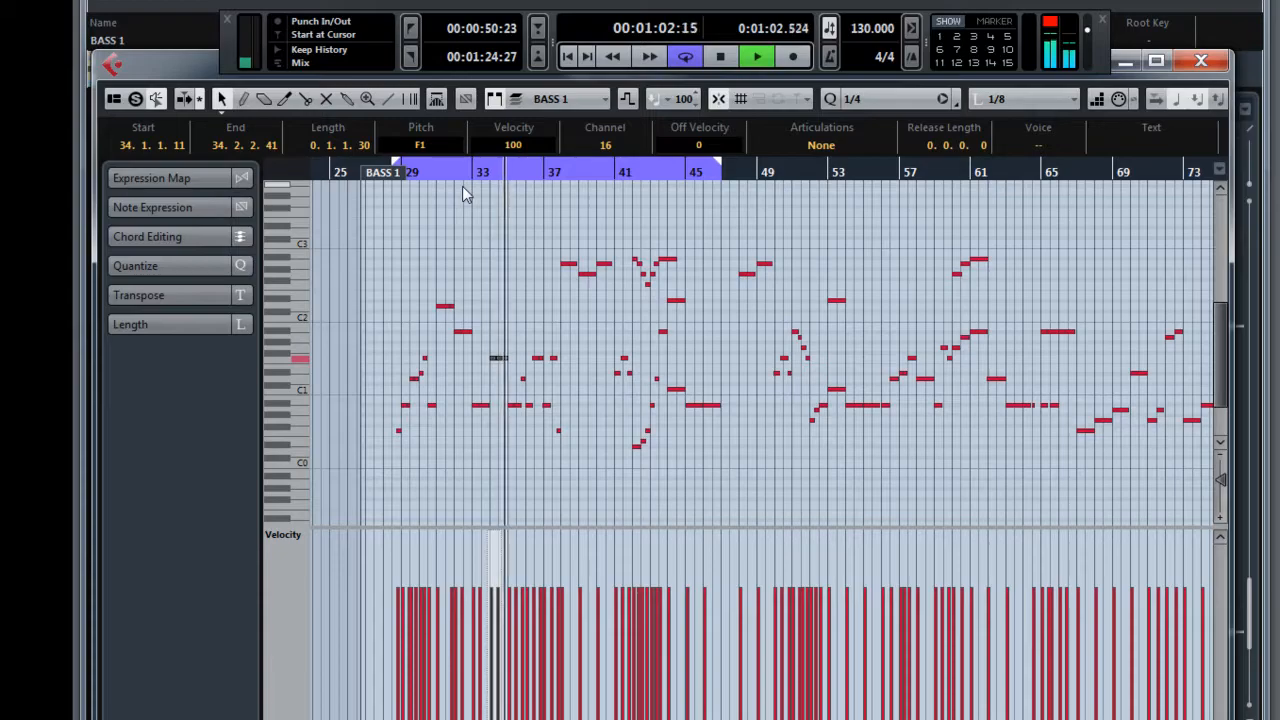
key(space)
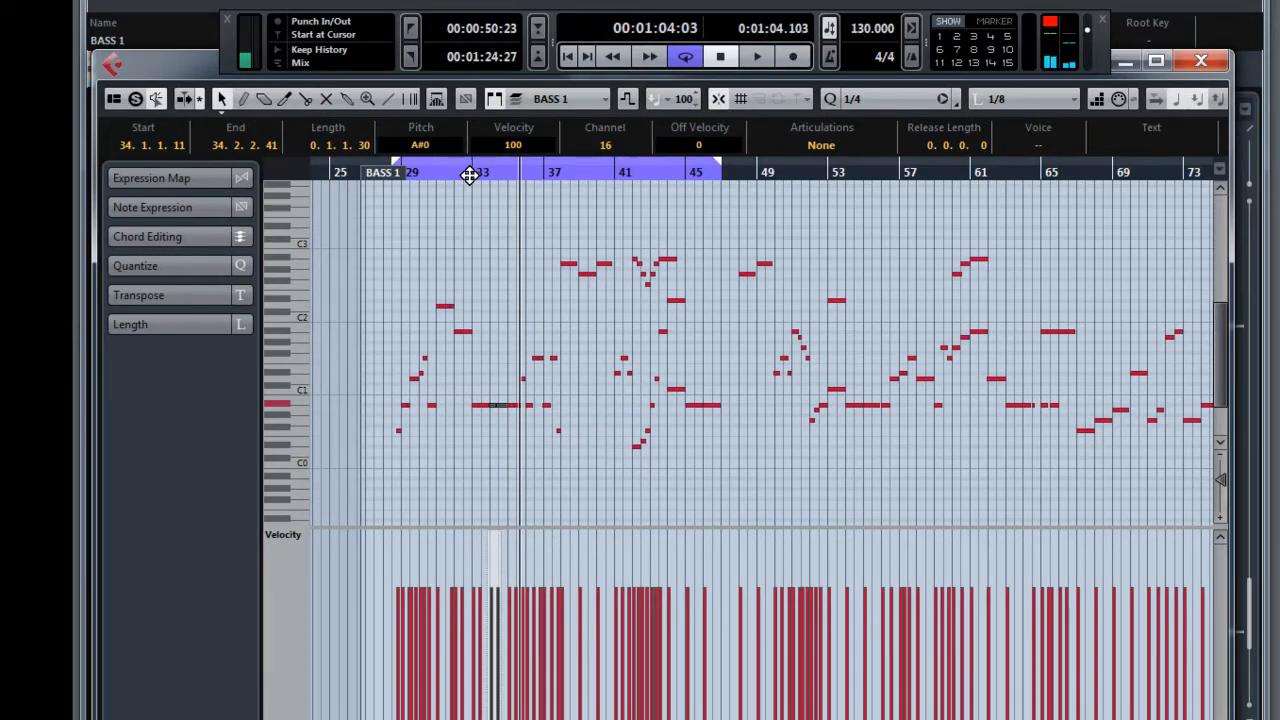
Play back the edited passage from just before bar 33 and clear the note selection.
drag(471, 171, 469, 174)
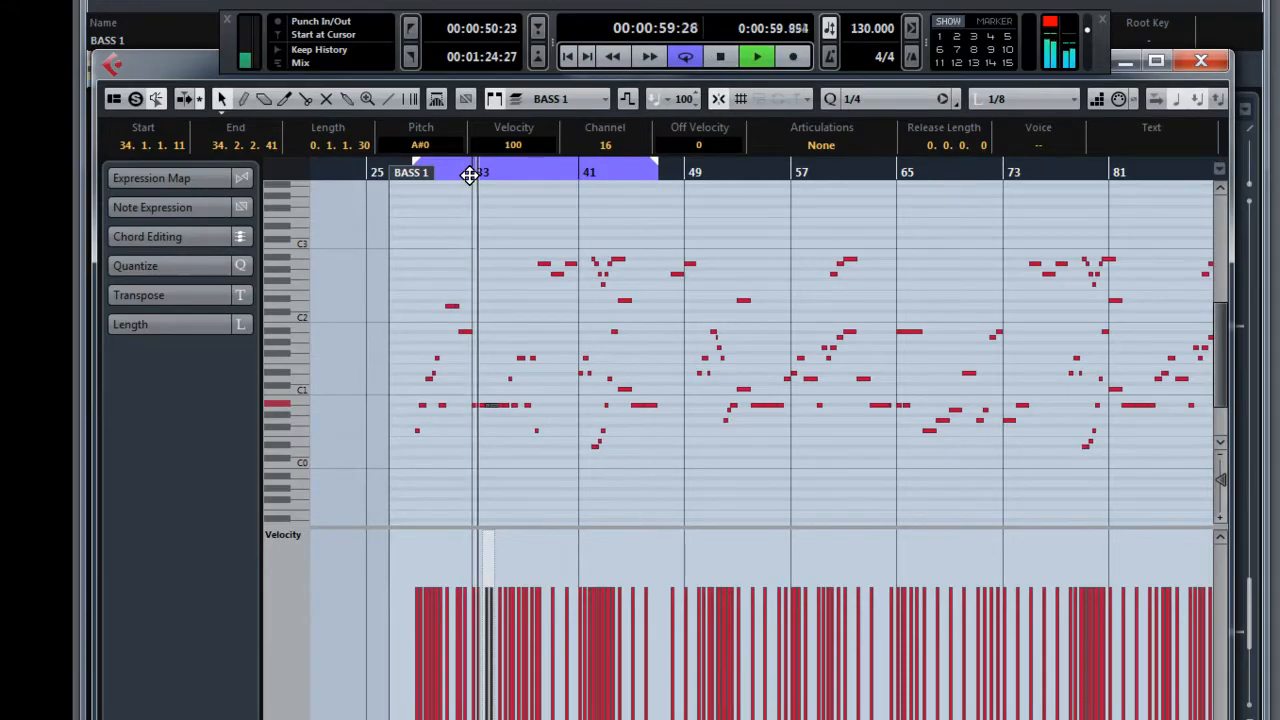
key(h)
key(h)
key(h)
key(h)
key(h)
key(h)
key(h)
key(h)
key(h)
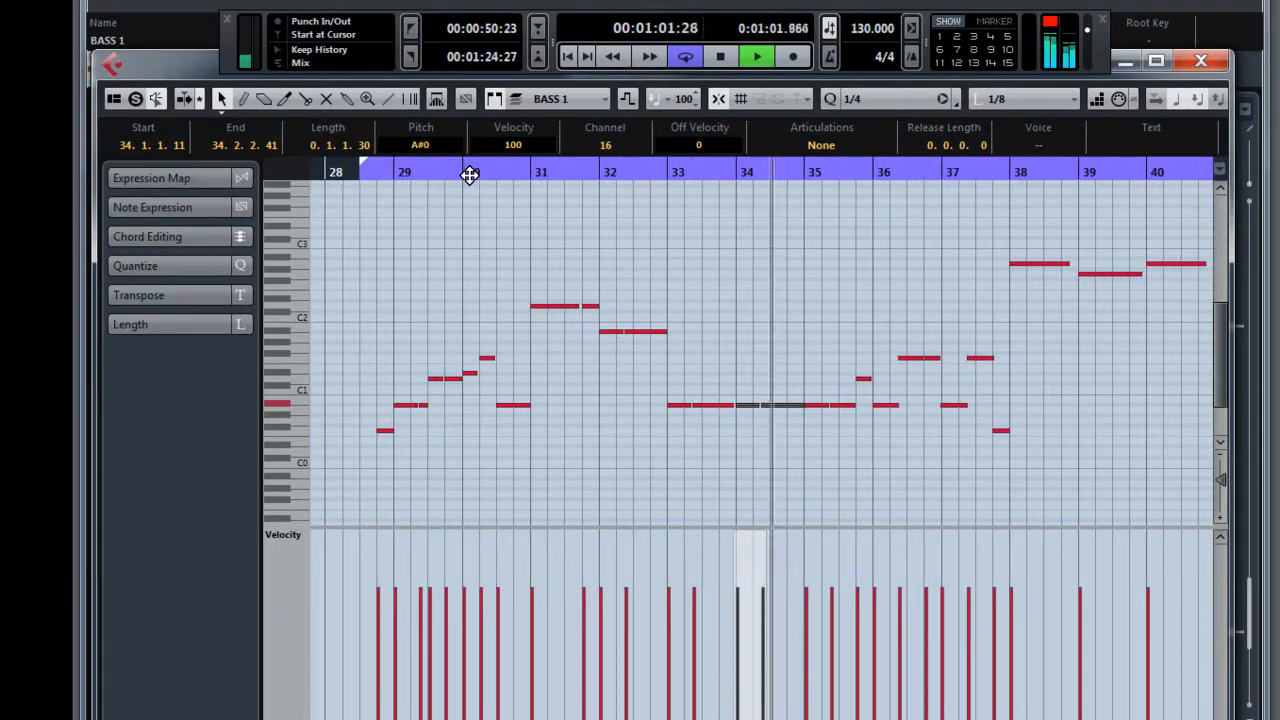
click(631, 263)
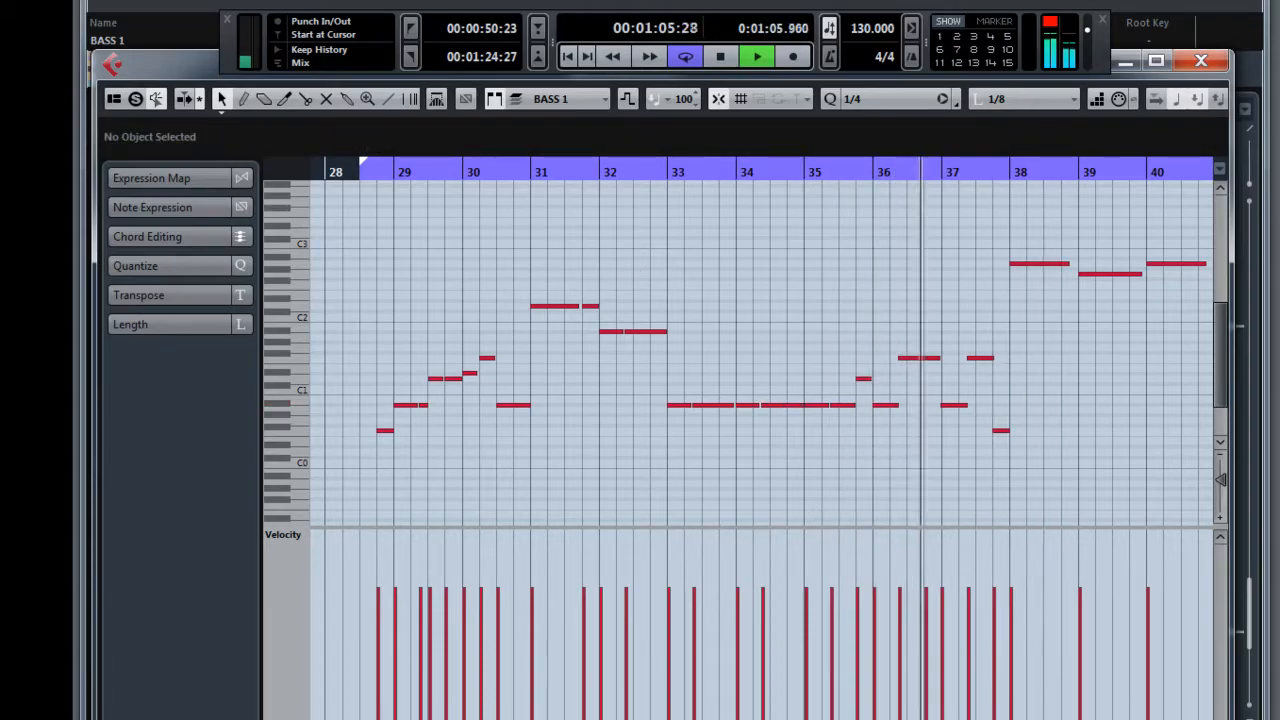
Replay the phrase around bar 36 twice and stop playback at bar 38.
scroll(995, 669, right, 2)
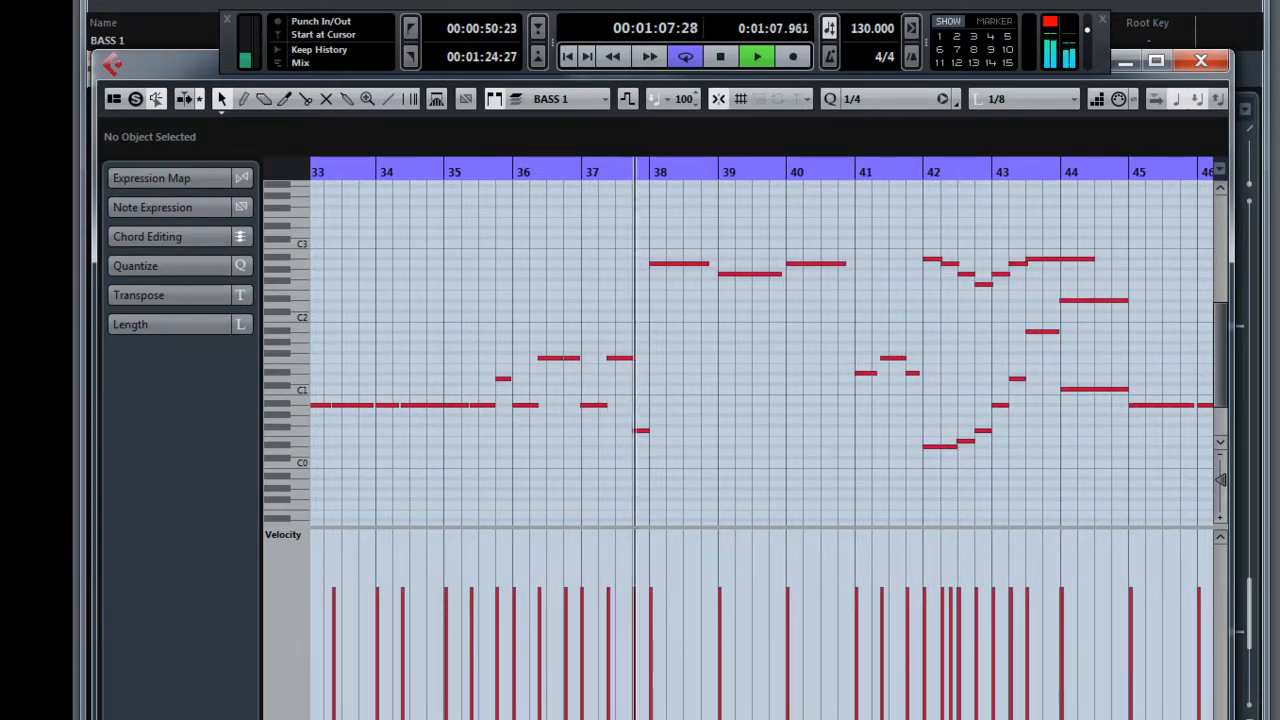
scroll(497, 298, right, 1)
click(350, 172)
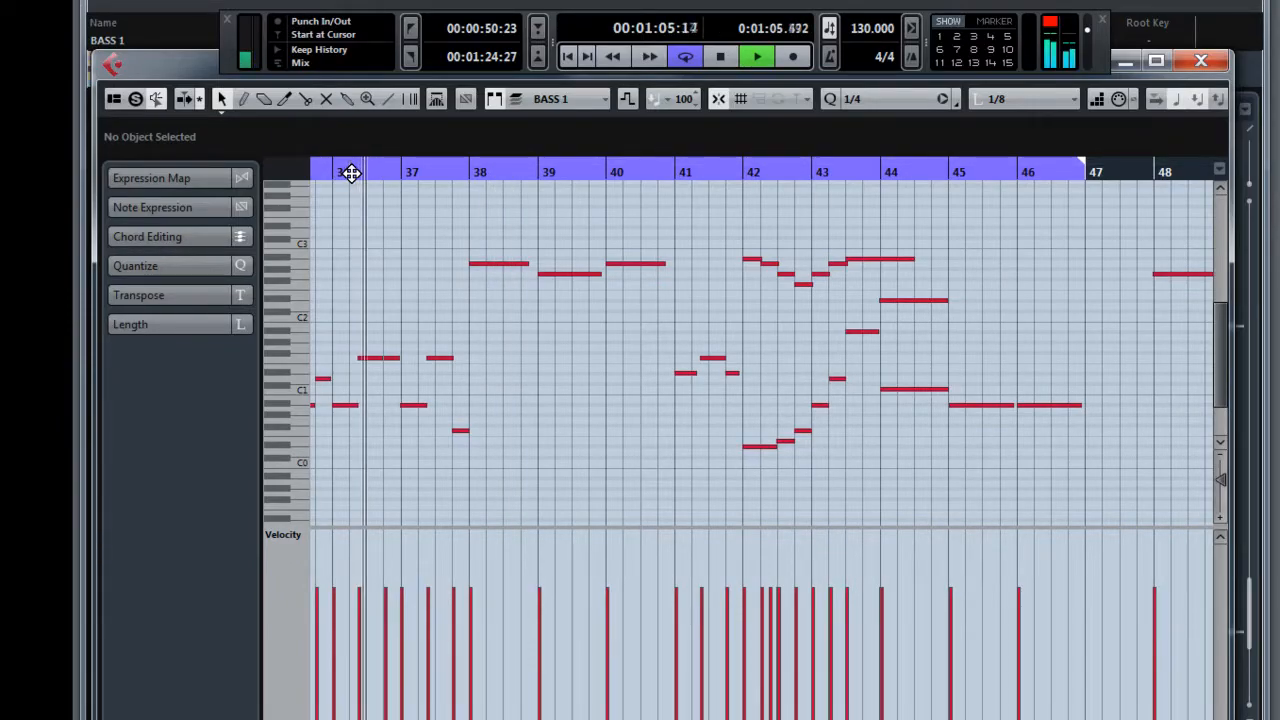
click(325, 171)
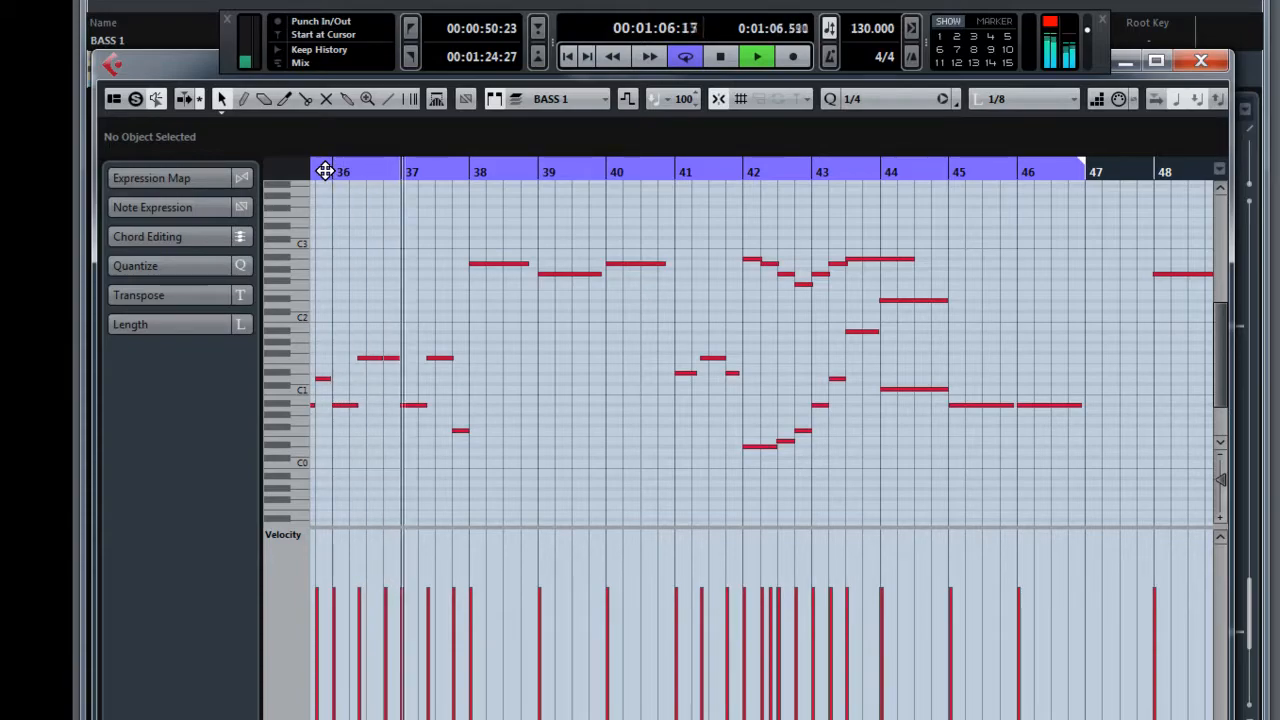
key(space)
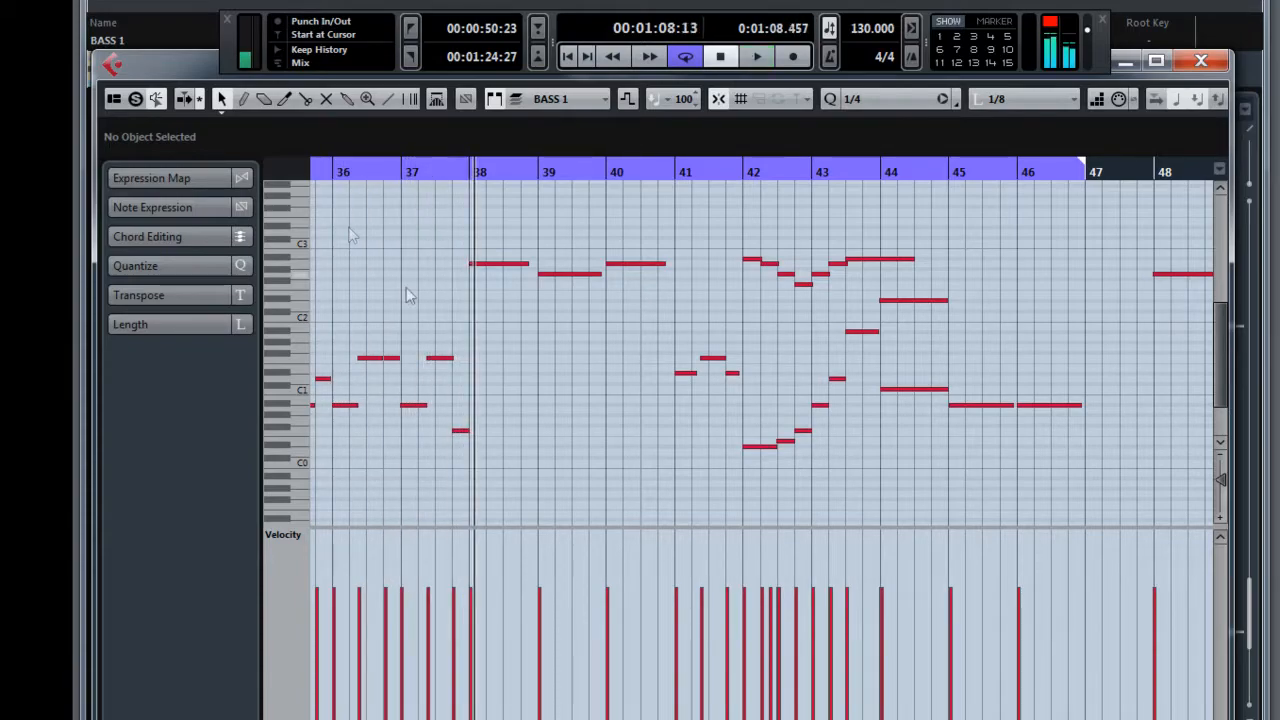
Lower the F1 note at the end of bar 36 and the F1 note in bar 37 to A#0.
drag(386, 345, 445, 395)
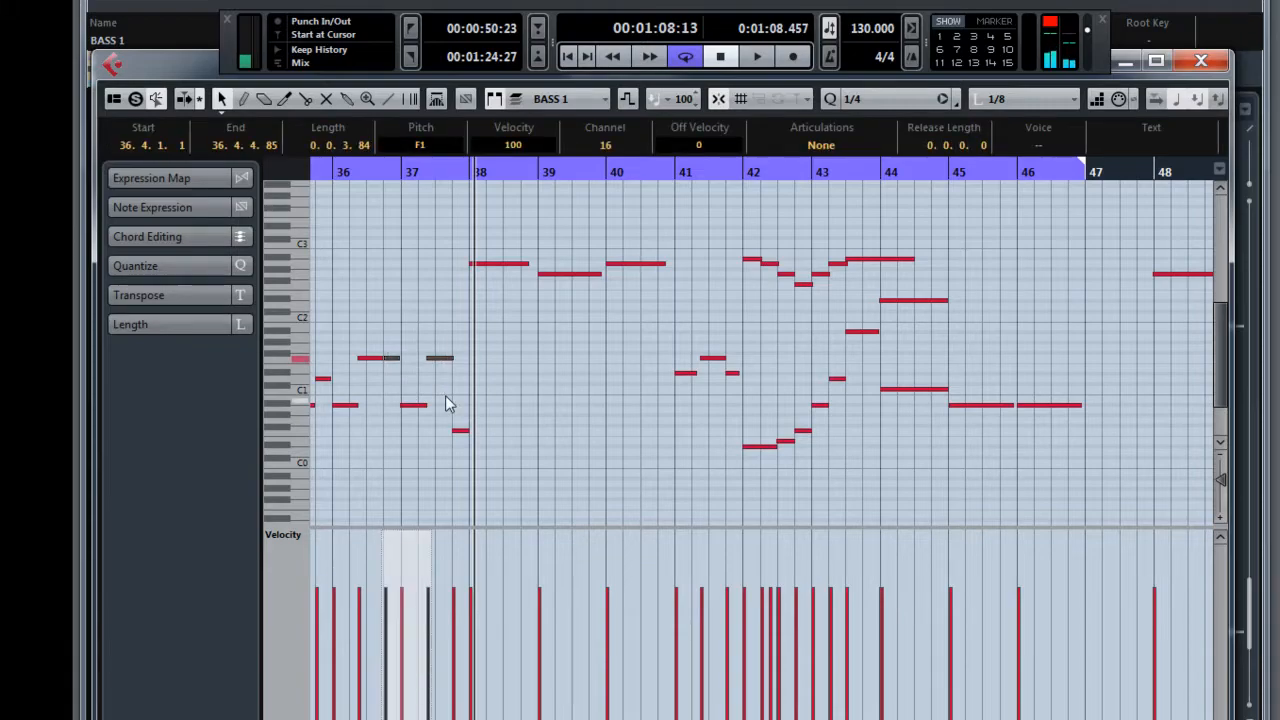
key(Down)
key(Down)
key(Down)
key(Down)
key(Down)
key(Down)
key(Down)
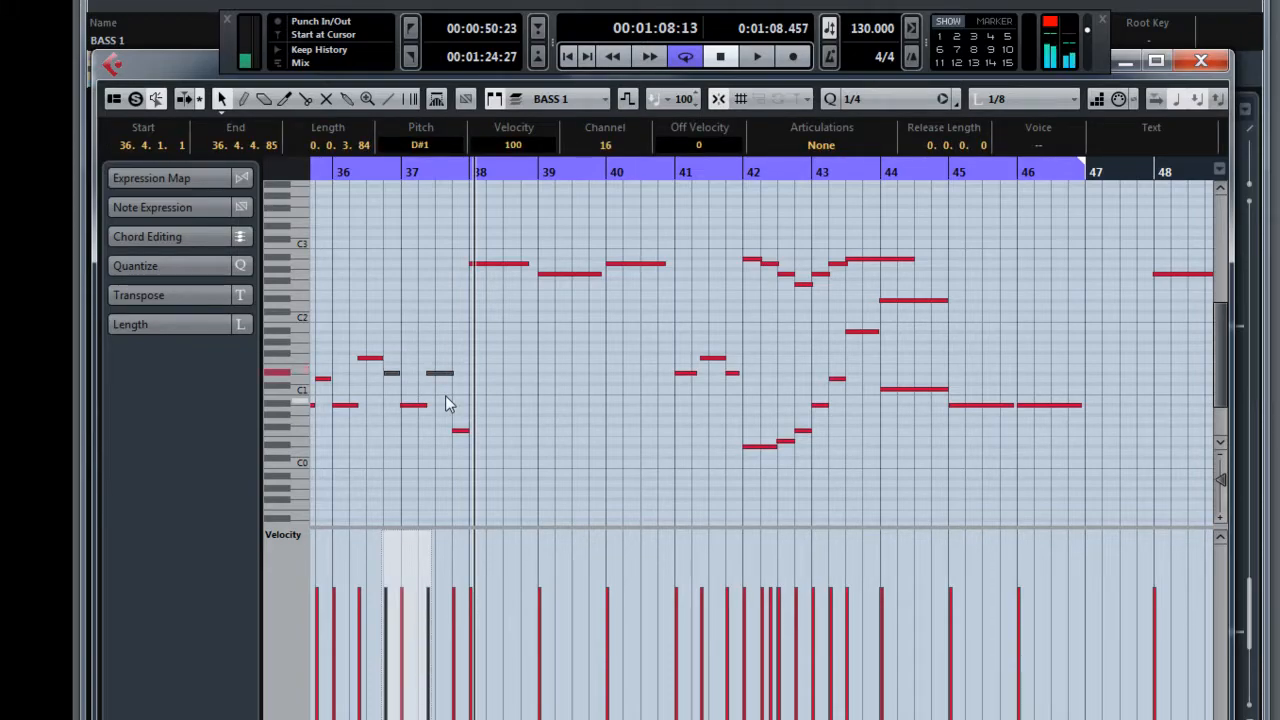
Audition the bass line from 00:01:02:09 through bar 38.
drag(320, 172, 882, 500)
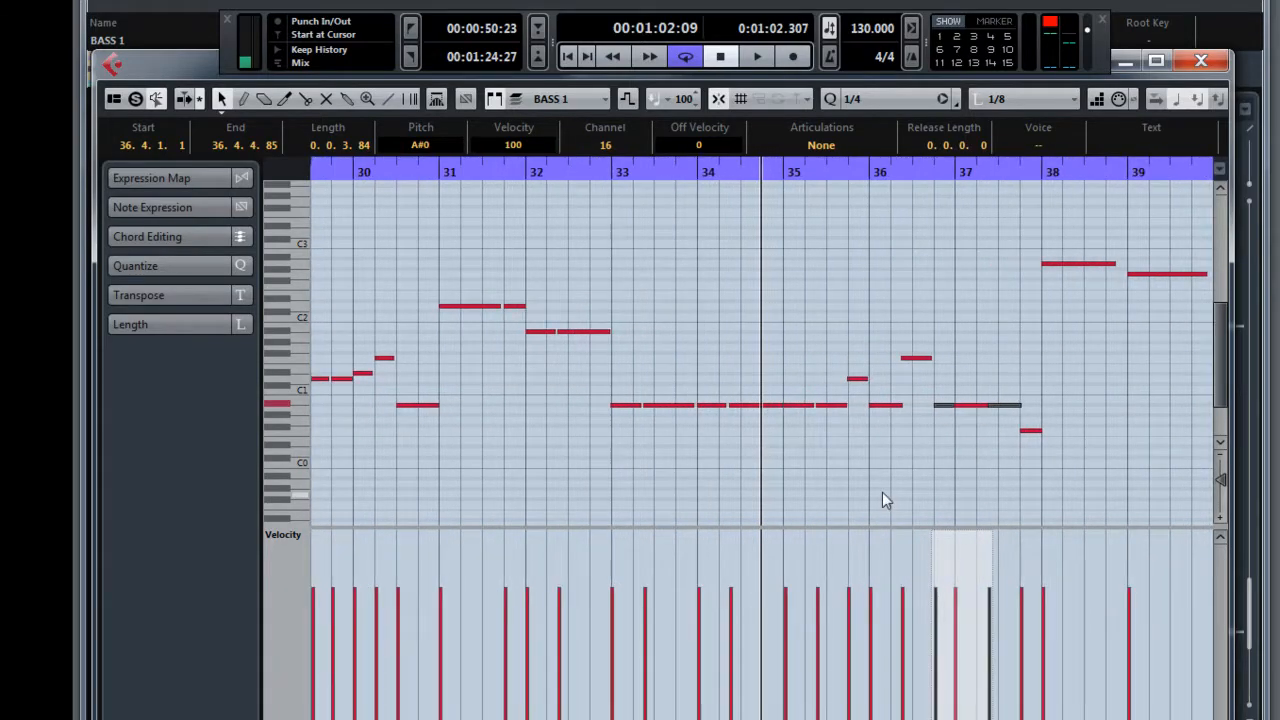
key(space)
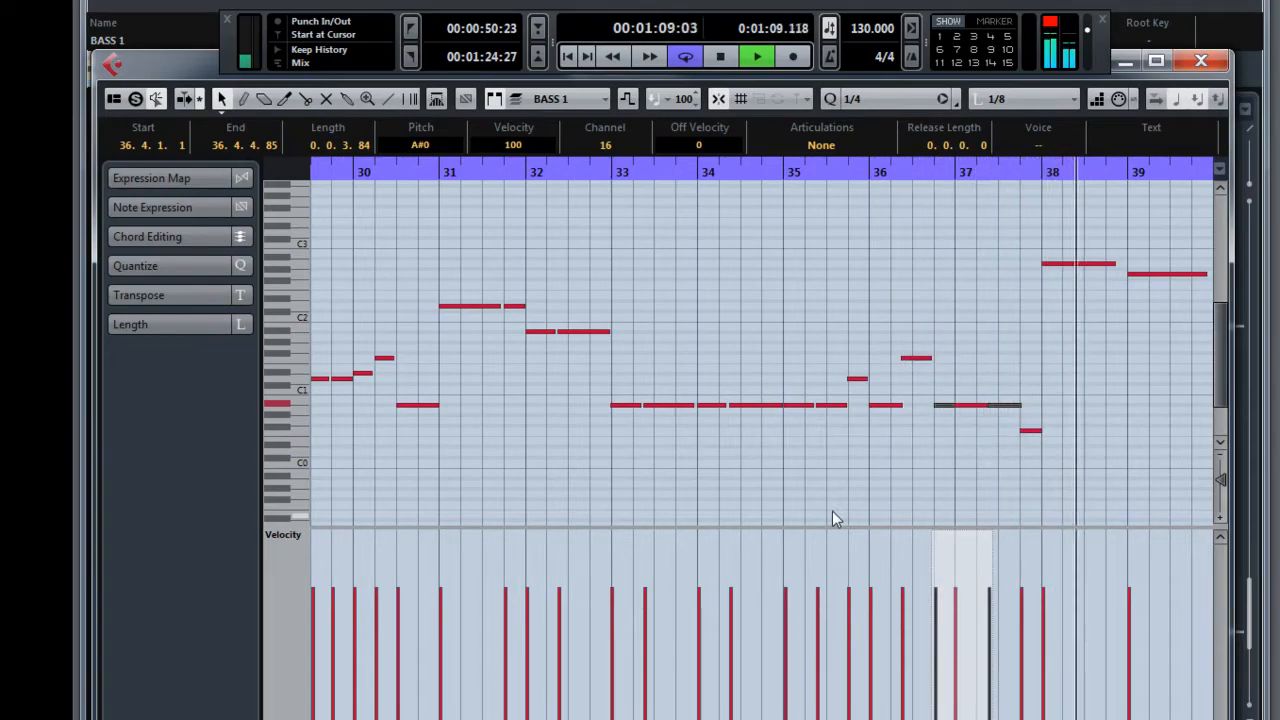
key(space)
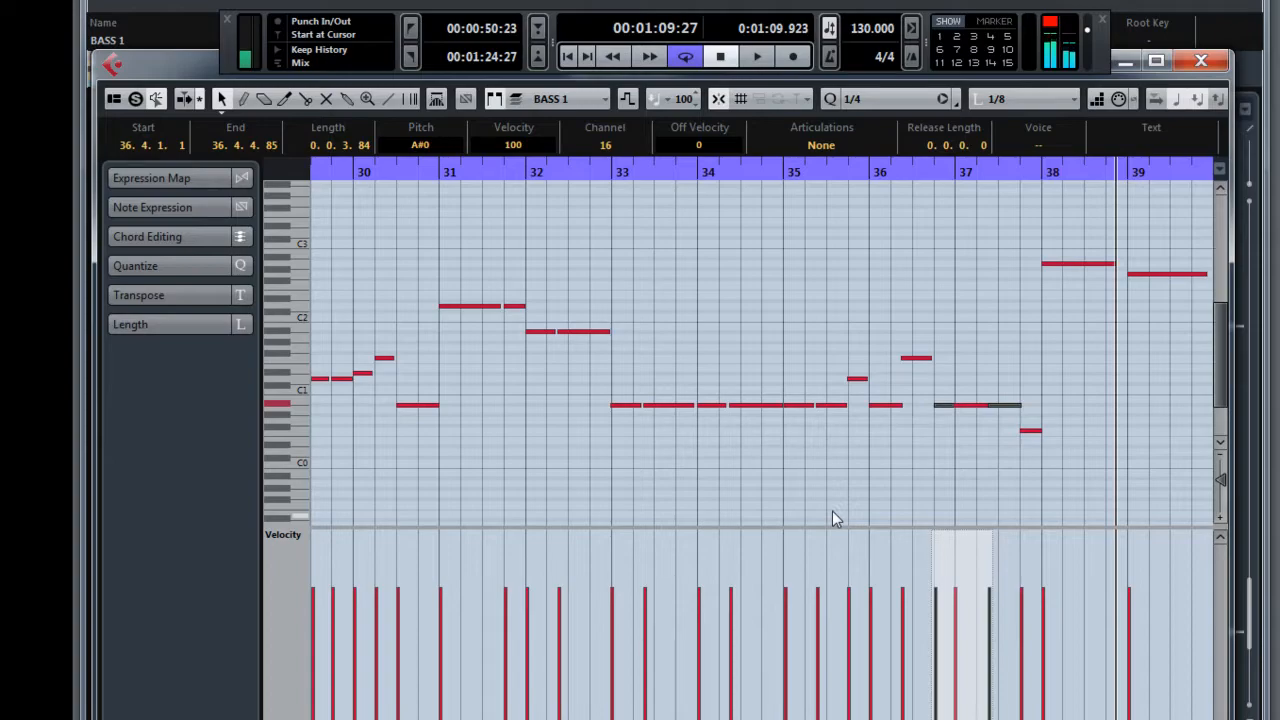
Raise the two selected notes back to F1, audition them from bar 35, and return them to A#0.
key(Up)
key(Up)
key(Up)
key(Up)
key(Up)
key(Up)
key(Up)
click(828, 177)
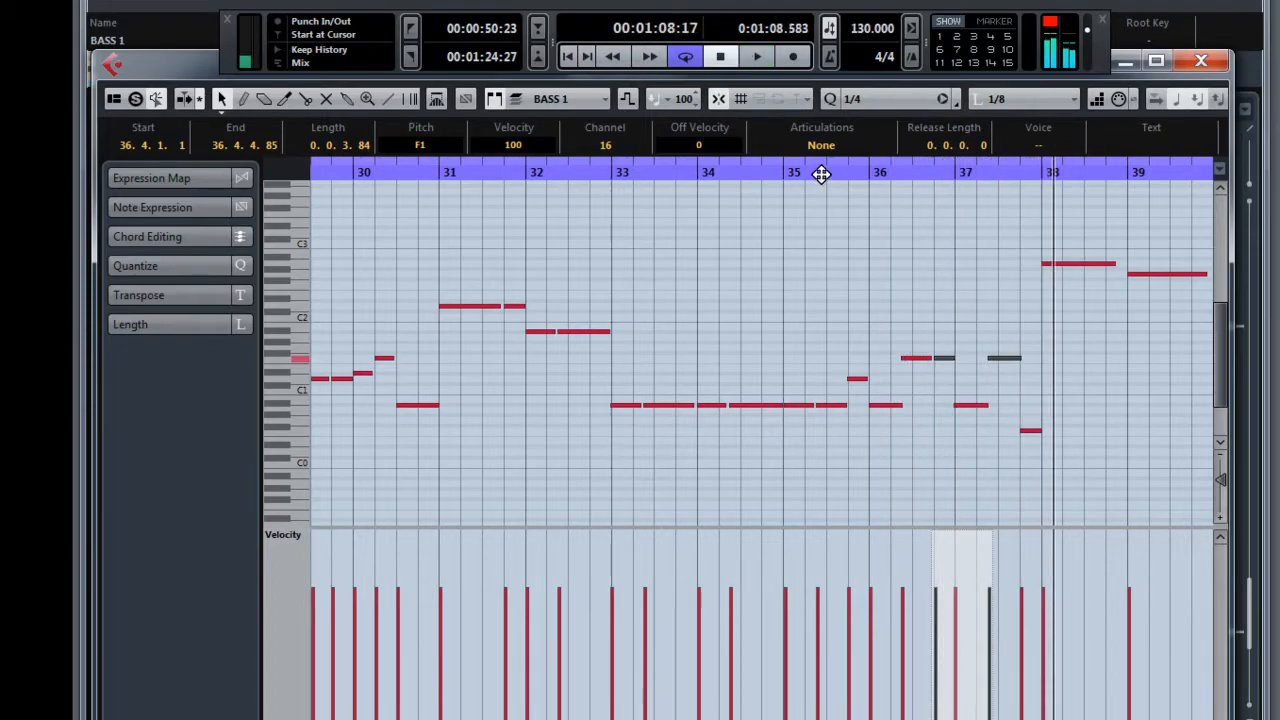
key(space)
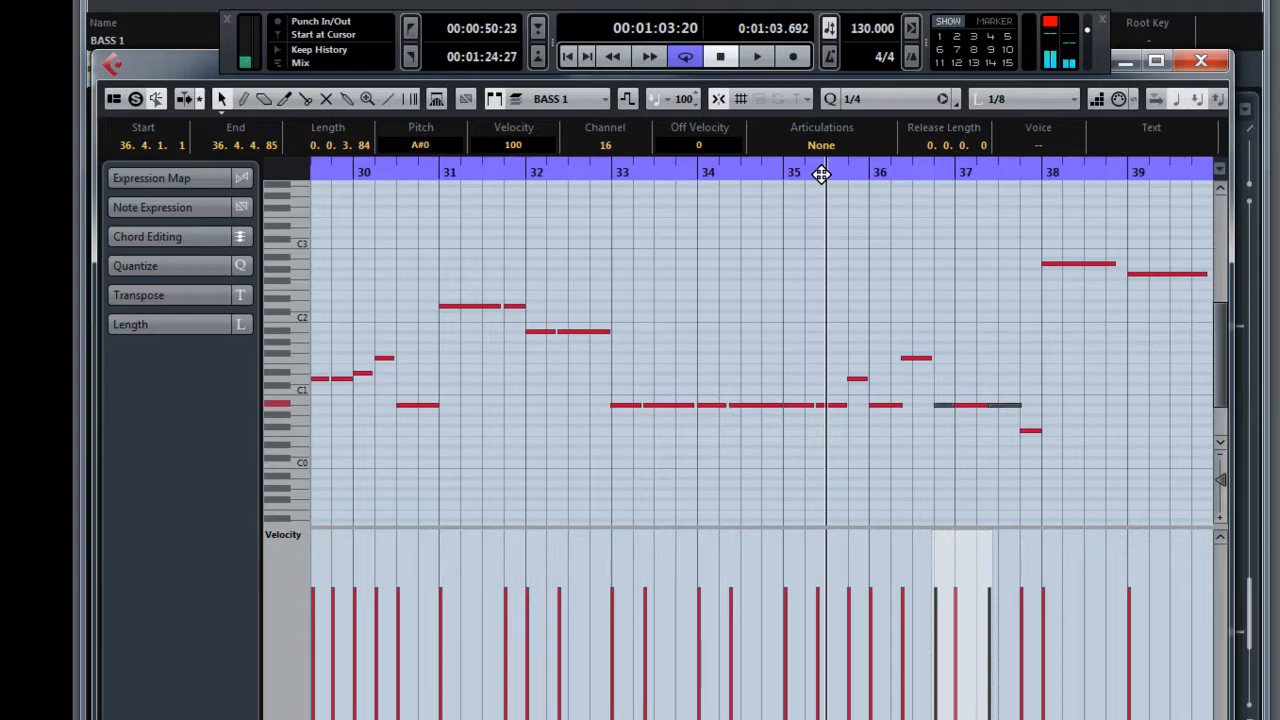
Play back the revised bass line from bar 35 onward and replay the ending phrase from bar 41.
key(space)
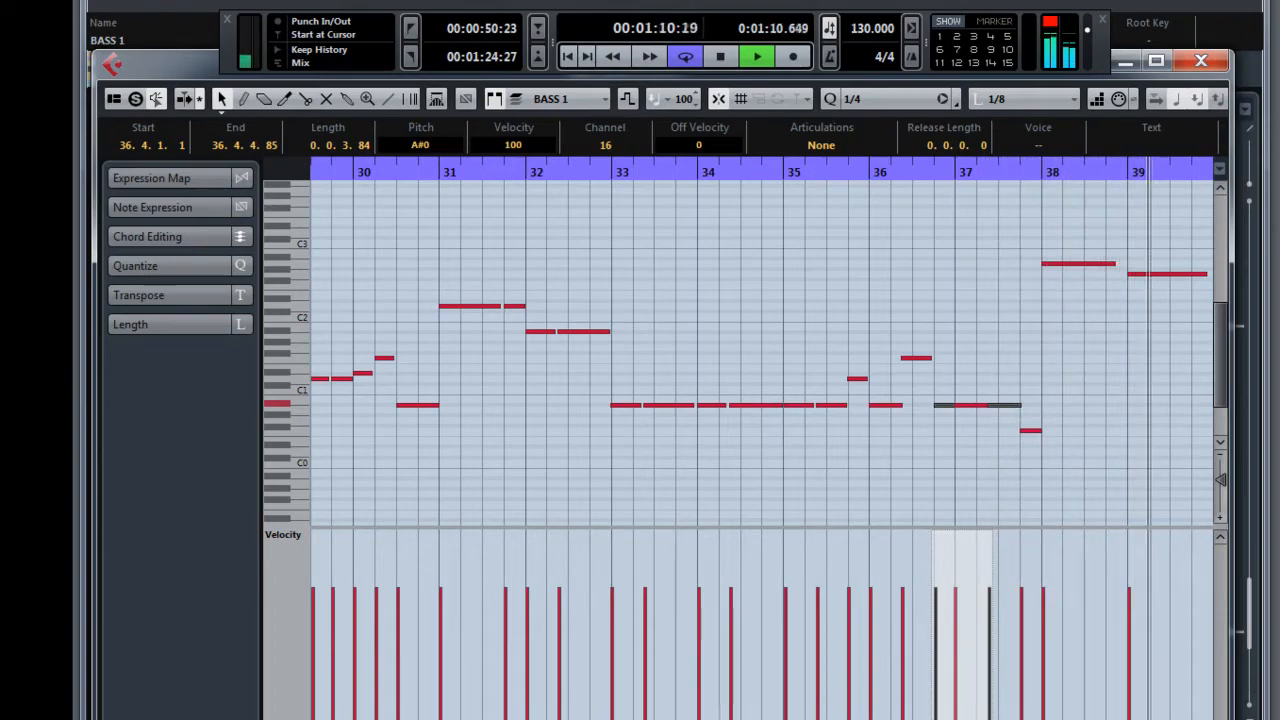
key(g)
key(g)
key(g)
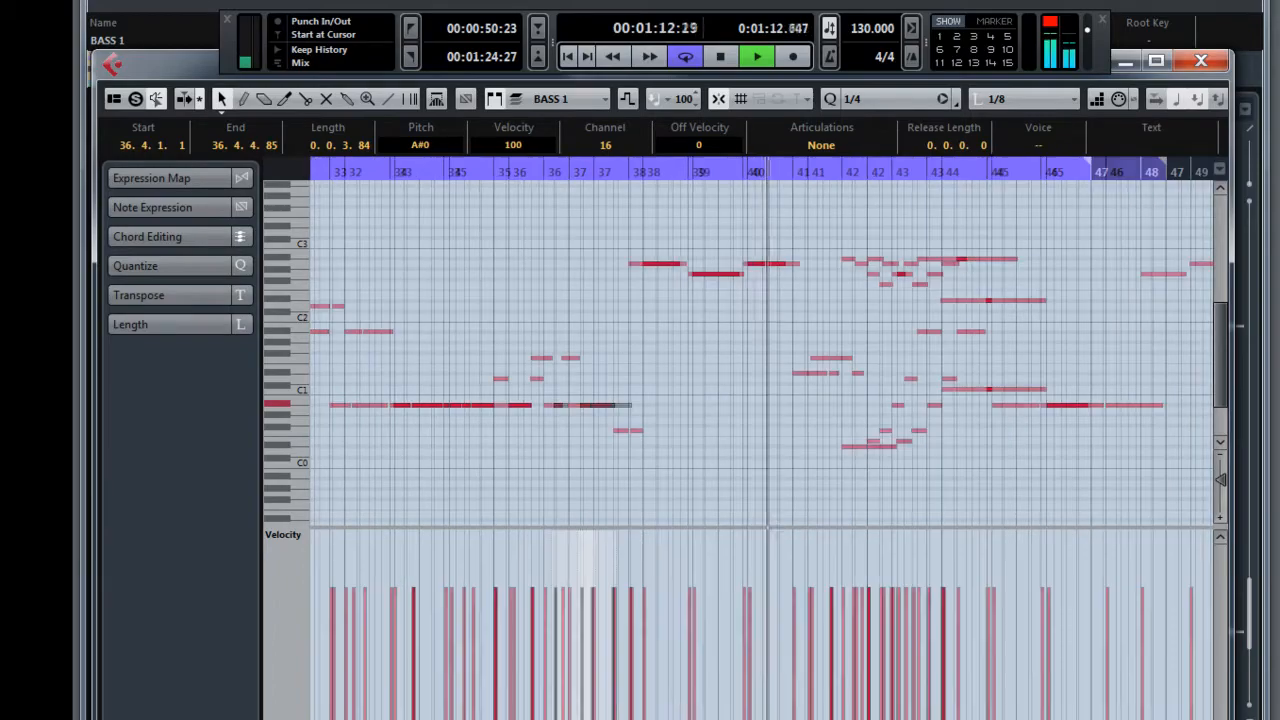
key(g)
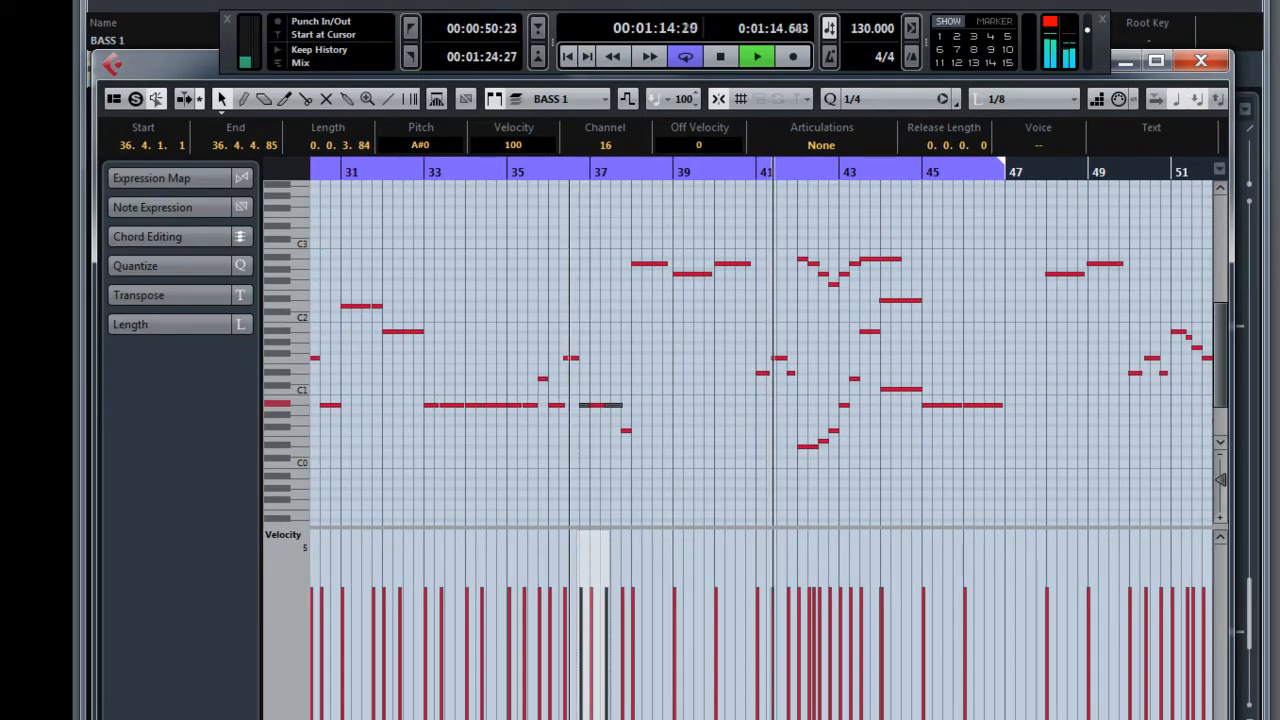
scroll(761, 353, left, 2)
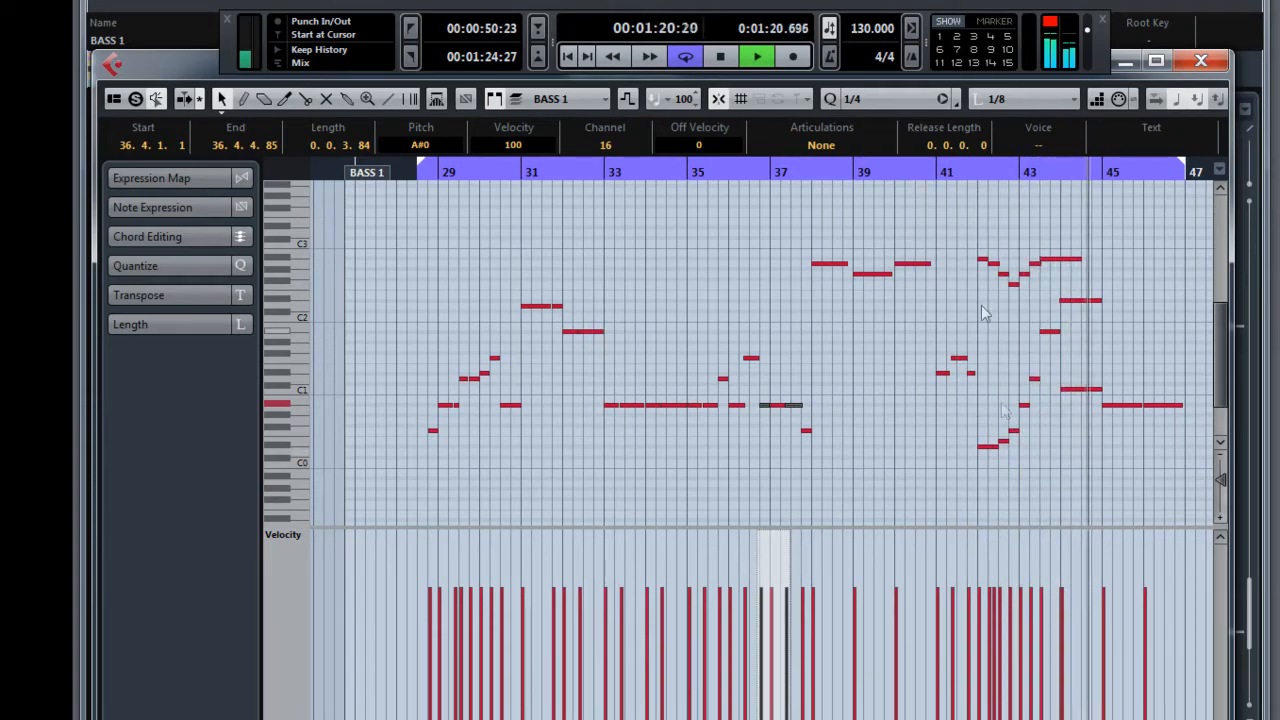
click(943, 173)
key(space)
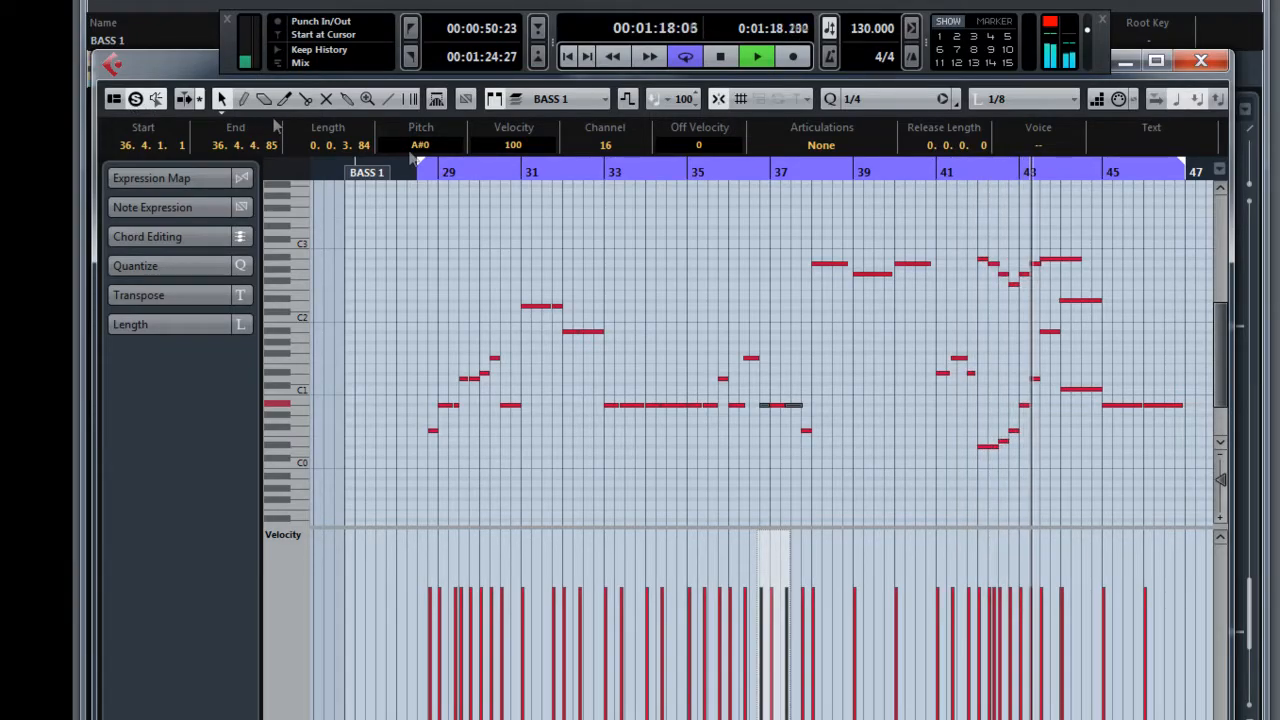
Mute the upper line of notes from bar 42 into bar 44 and audition the ending phrase from bar 40.
right_click(899, 220)
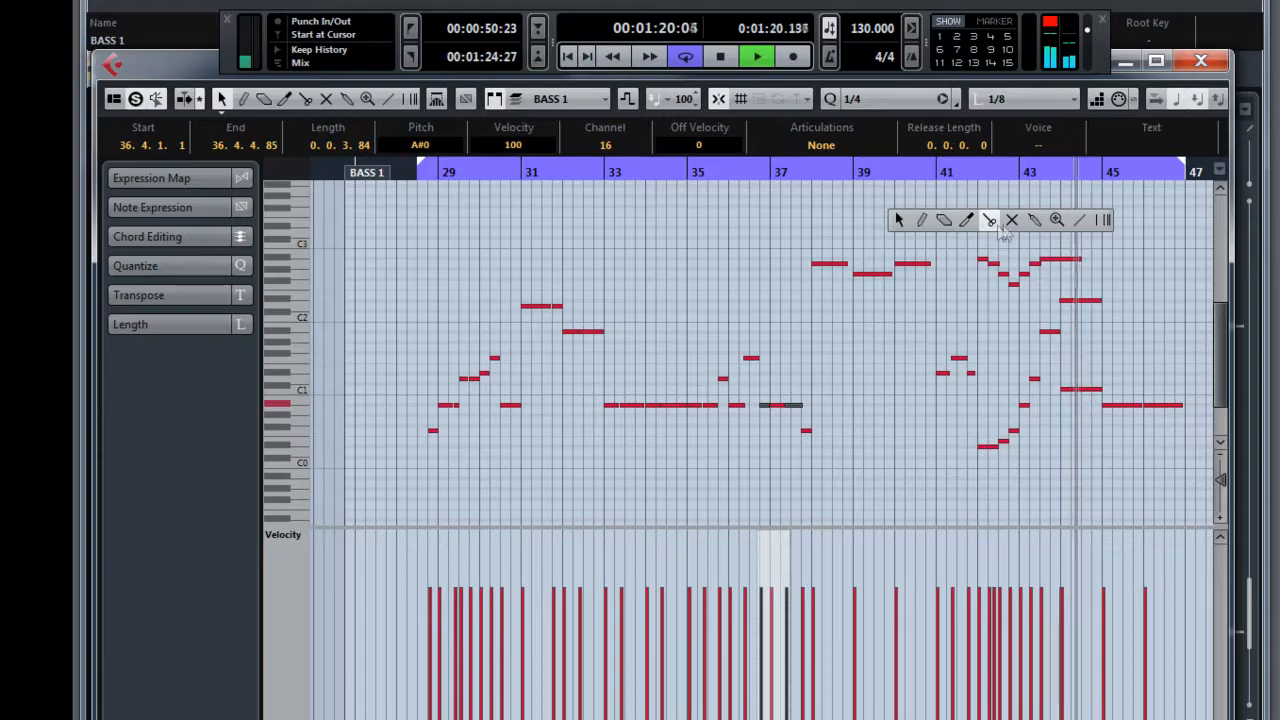
click(1011, 221)
drag(1034, 272, 1058, 290)
click(940, 172)
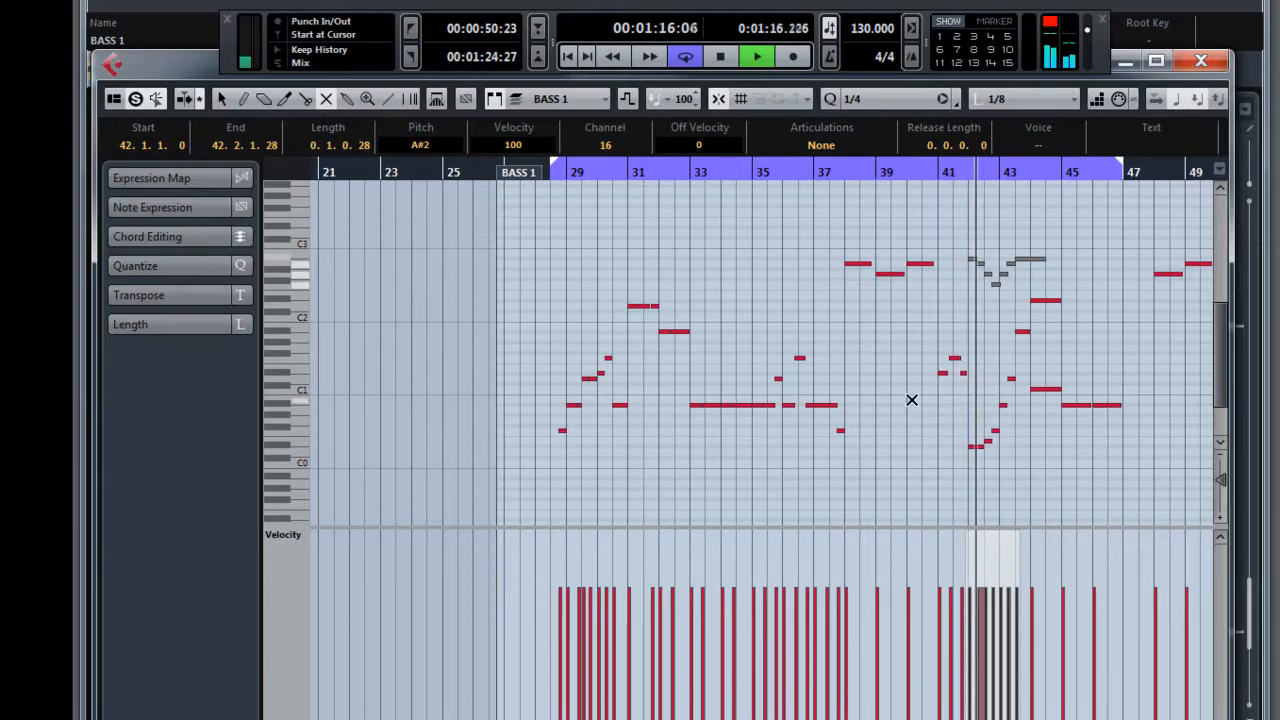
key(h)
key(h)
key(h)
key(h)
key(h)
key(h)
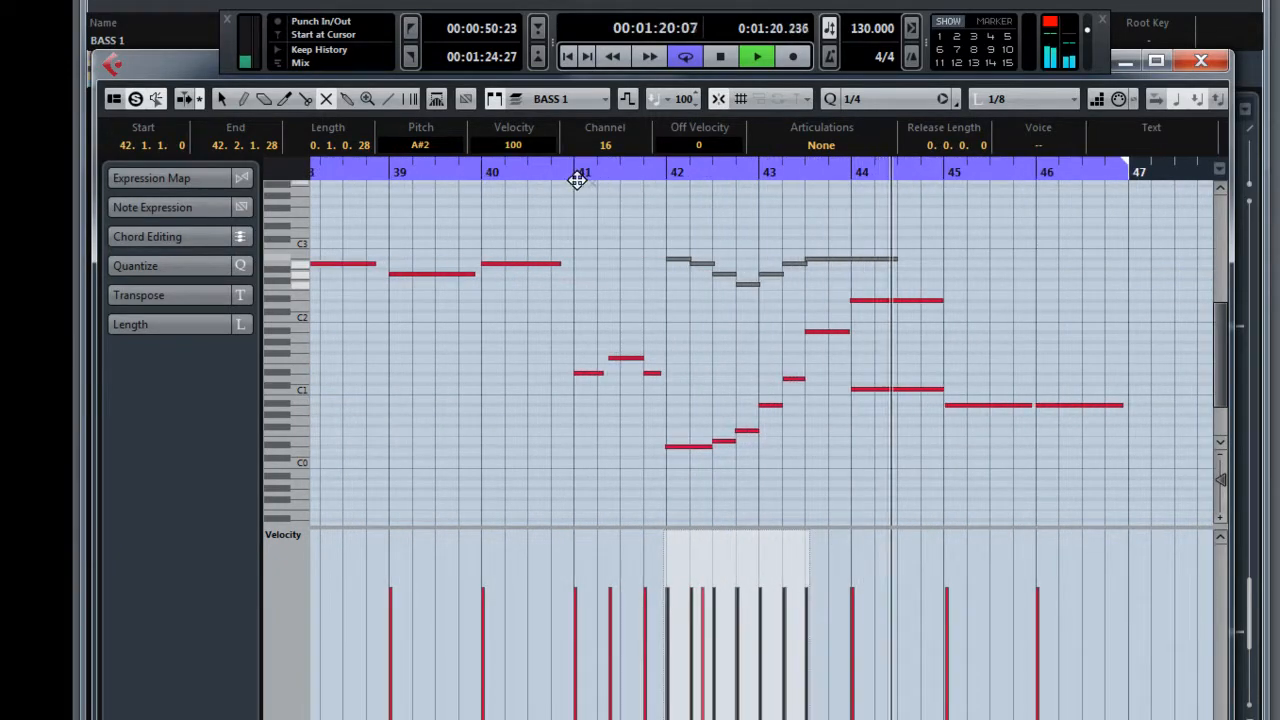
click(530, 172)
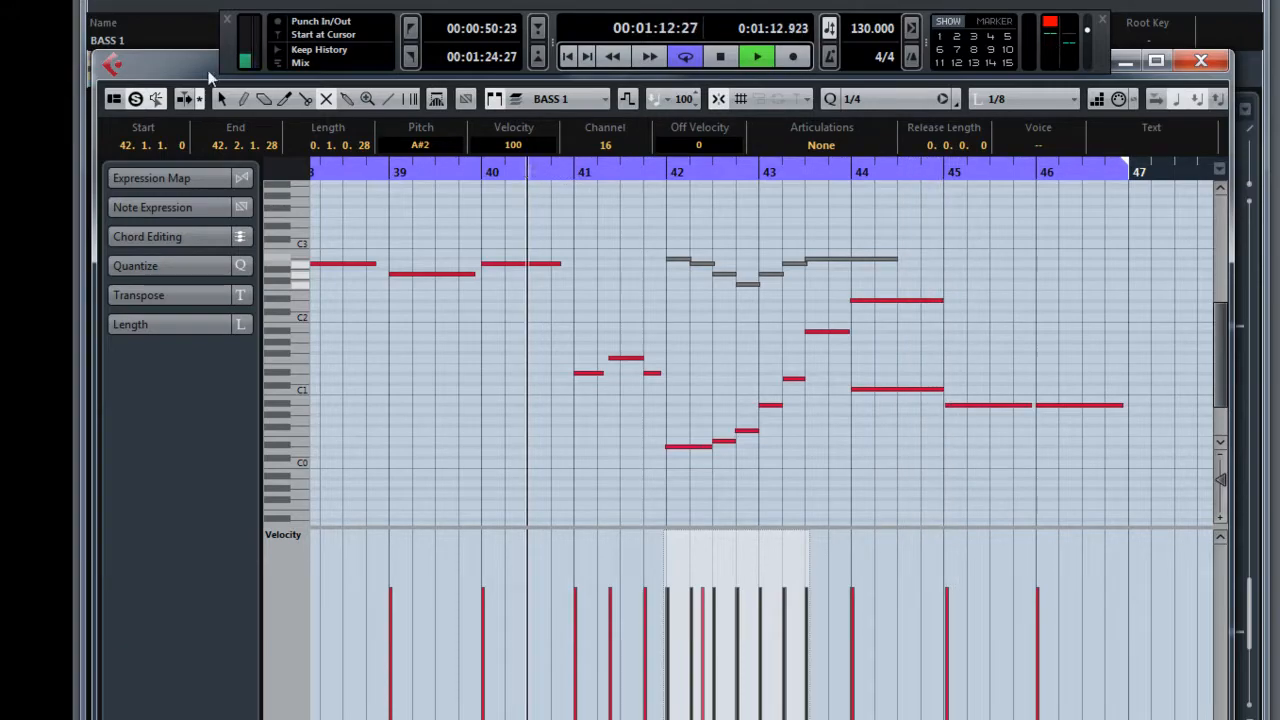
click(469, 461)
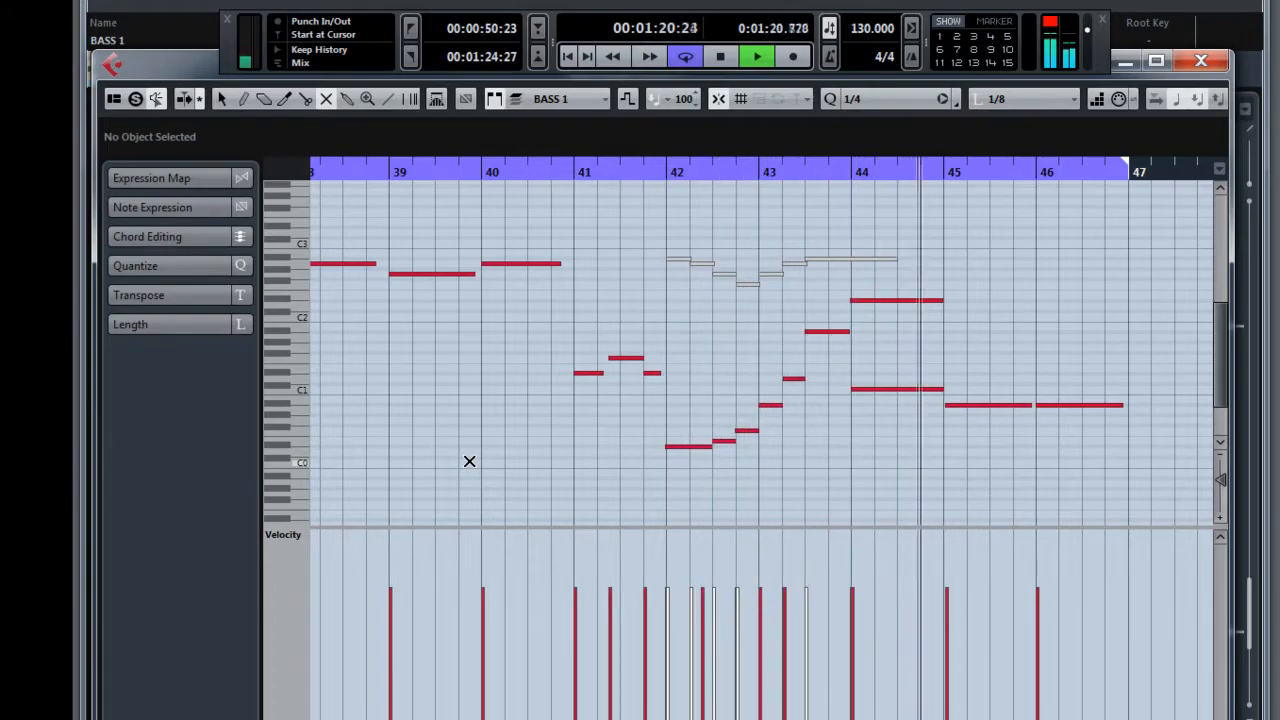
Unmute the upper notes starting at bar 42 and replay the phrase from bar 41.
key(space)
drag(640, 225, 815, 300)
click(617, 176)
key(space)
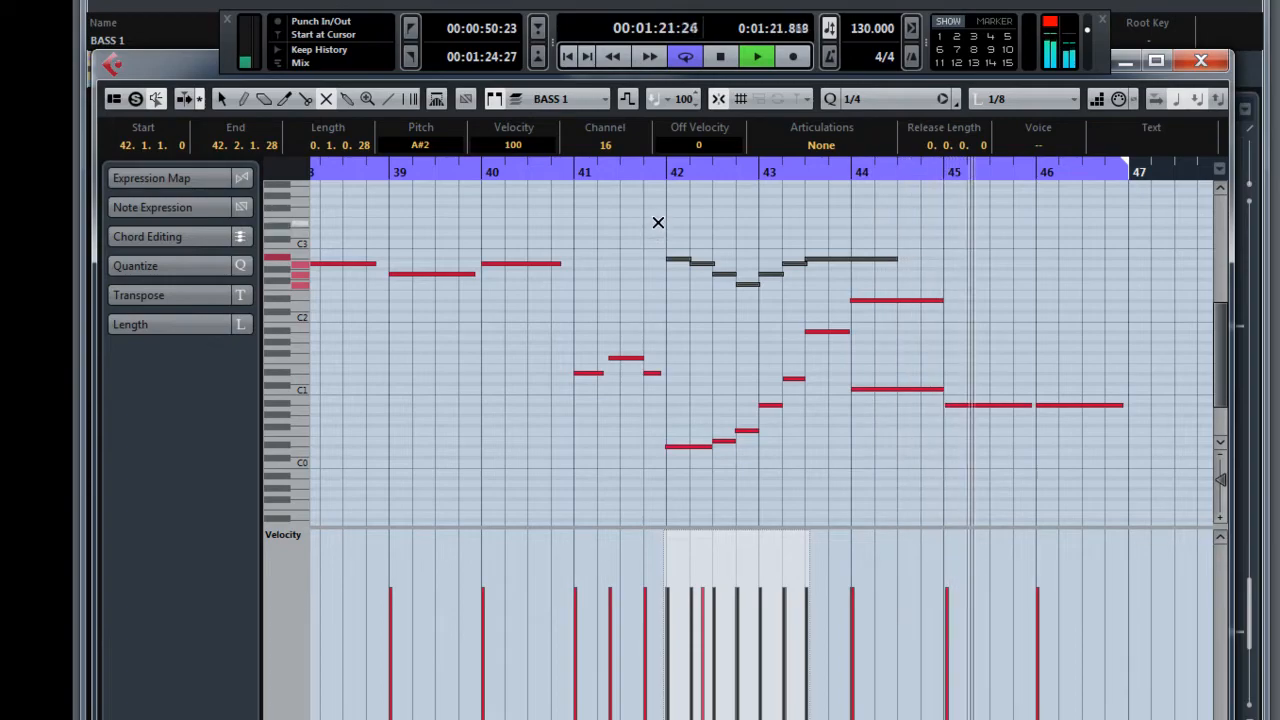
Mute the upper notes from bar 42 again and audition the phrase from bar 41 without them.
key(space)
drag(658, 222, 821, 296)
click(606, 175)
key(space)
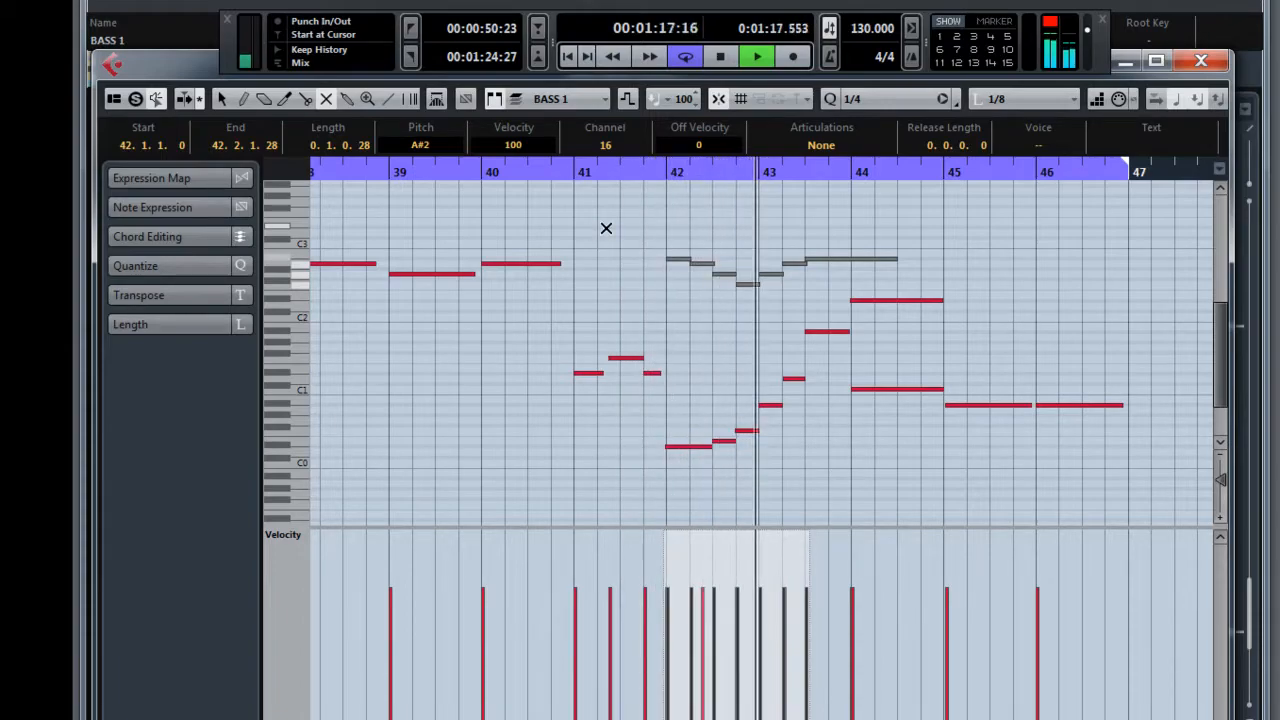
Reactivate the muted upper notes from bar 42 onward, play back from the middle of bar 41, and stop playback.
drag(657, 218, 825, 305)
click(618, 173)
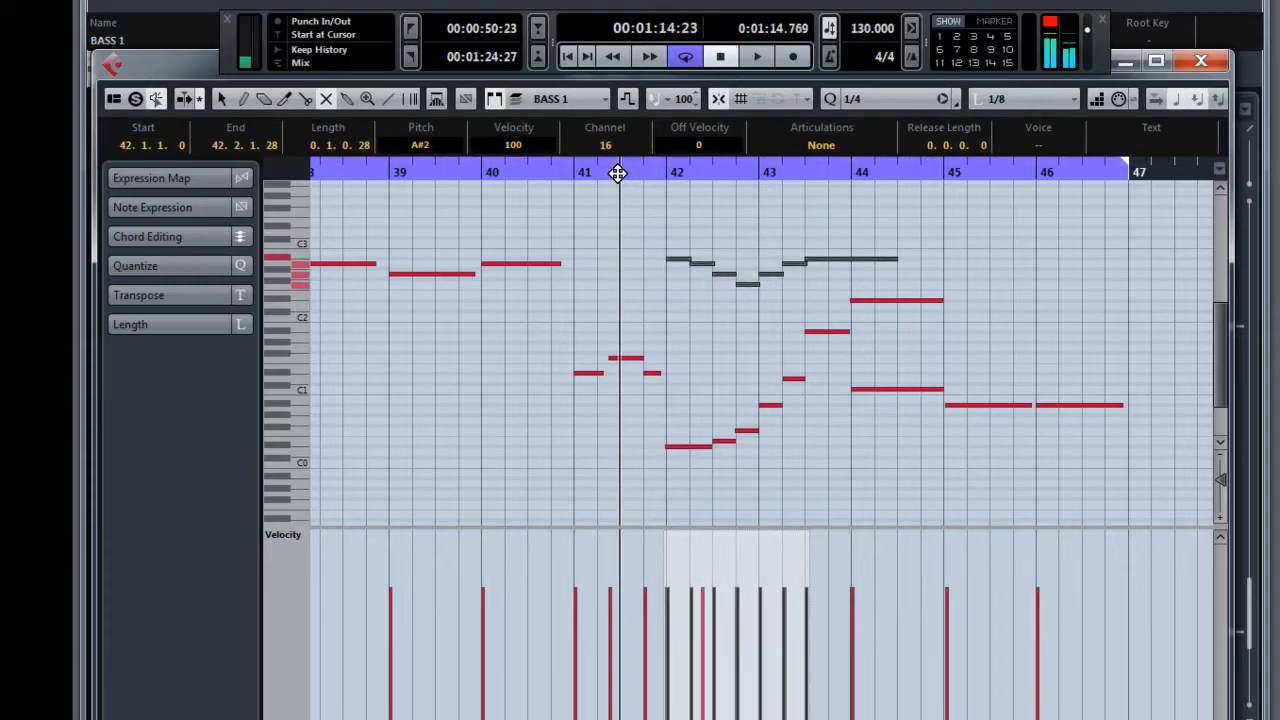
key(space)
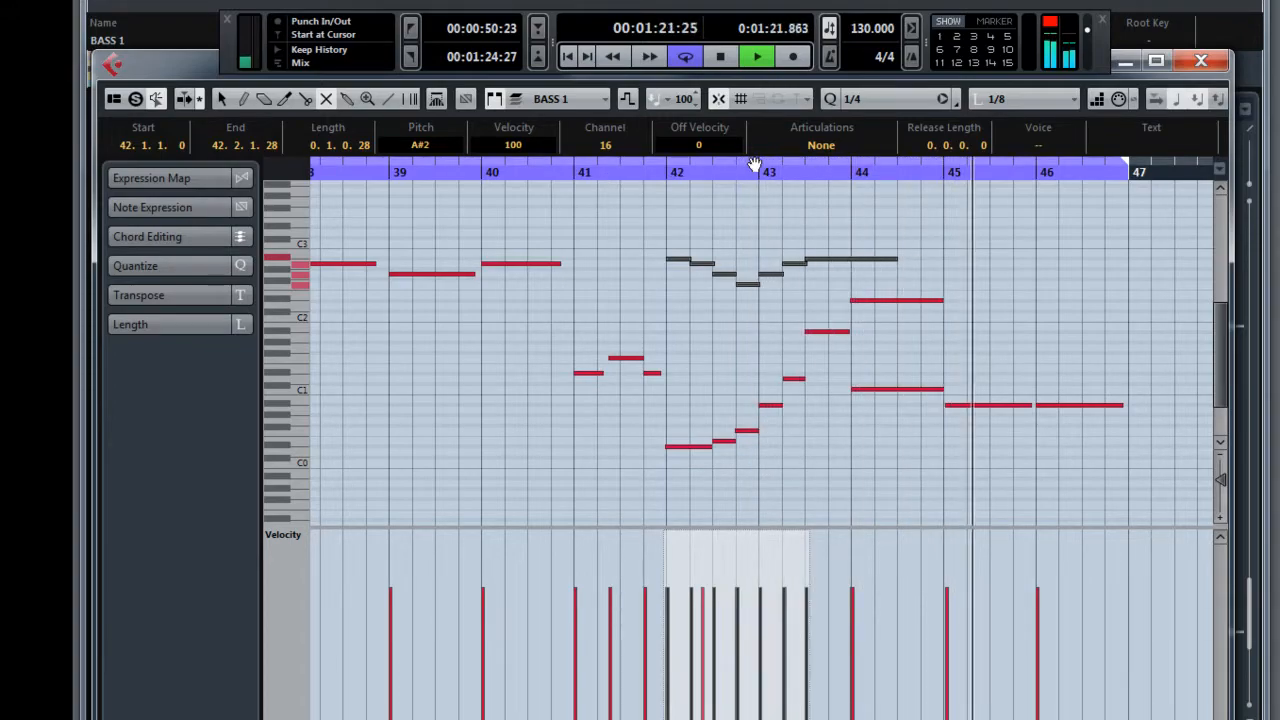
click(720, 57)
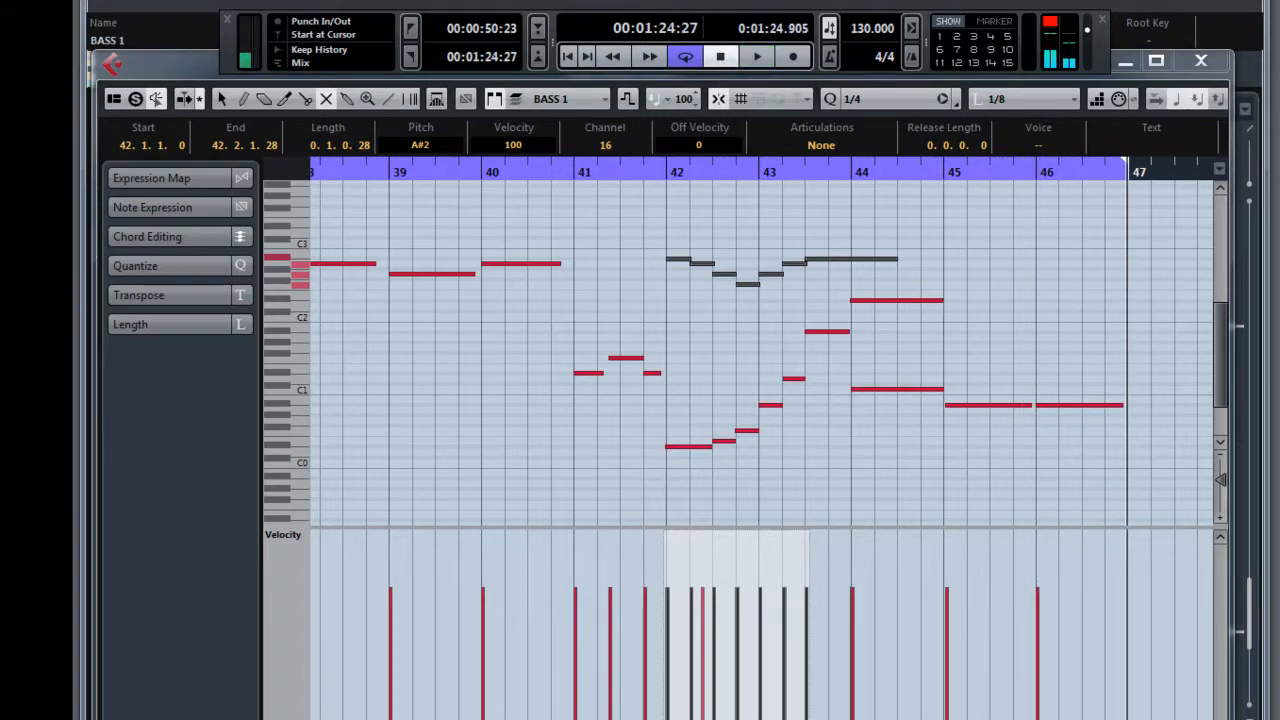
key(g)
key(g)
key(g)
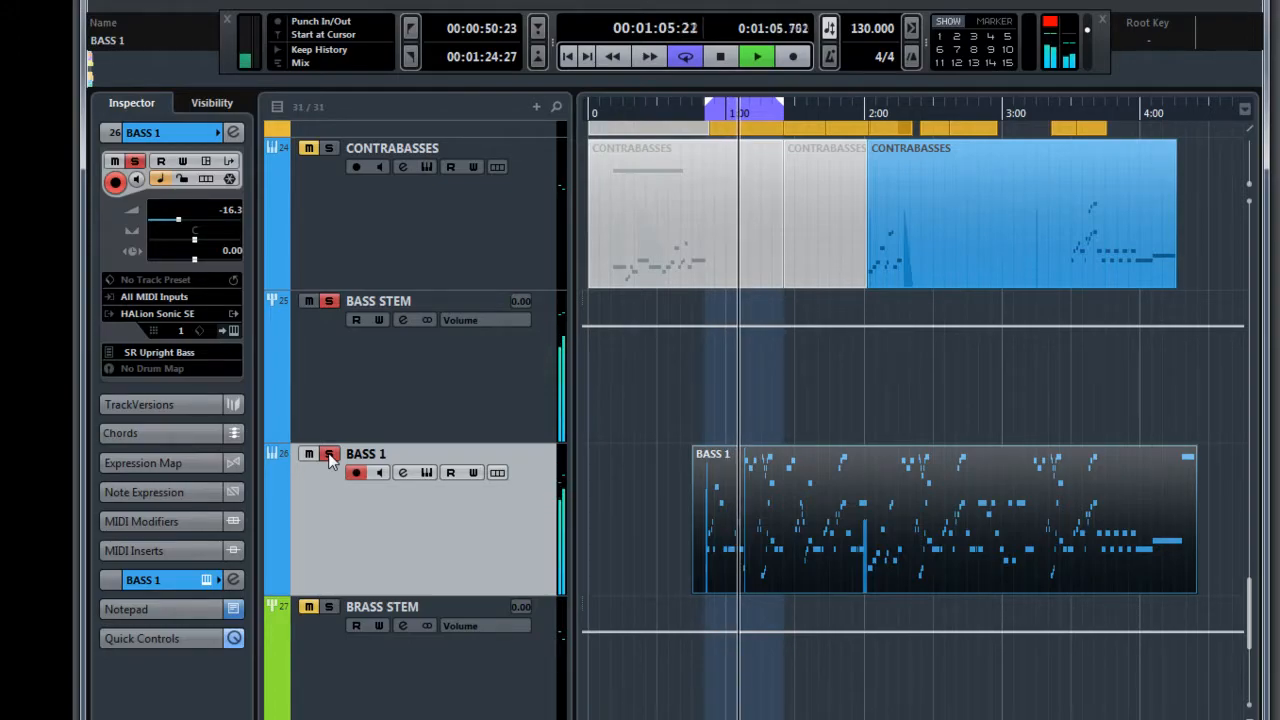
Compare BASS 1 with its PuigChild 670 compressor bypassed and enabled, leave it enabled, and close the plug-in and channel settings.
click(232, 133)
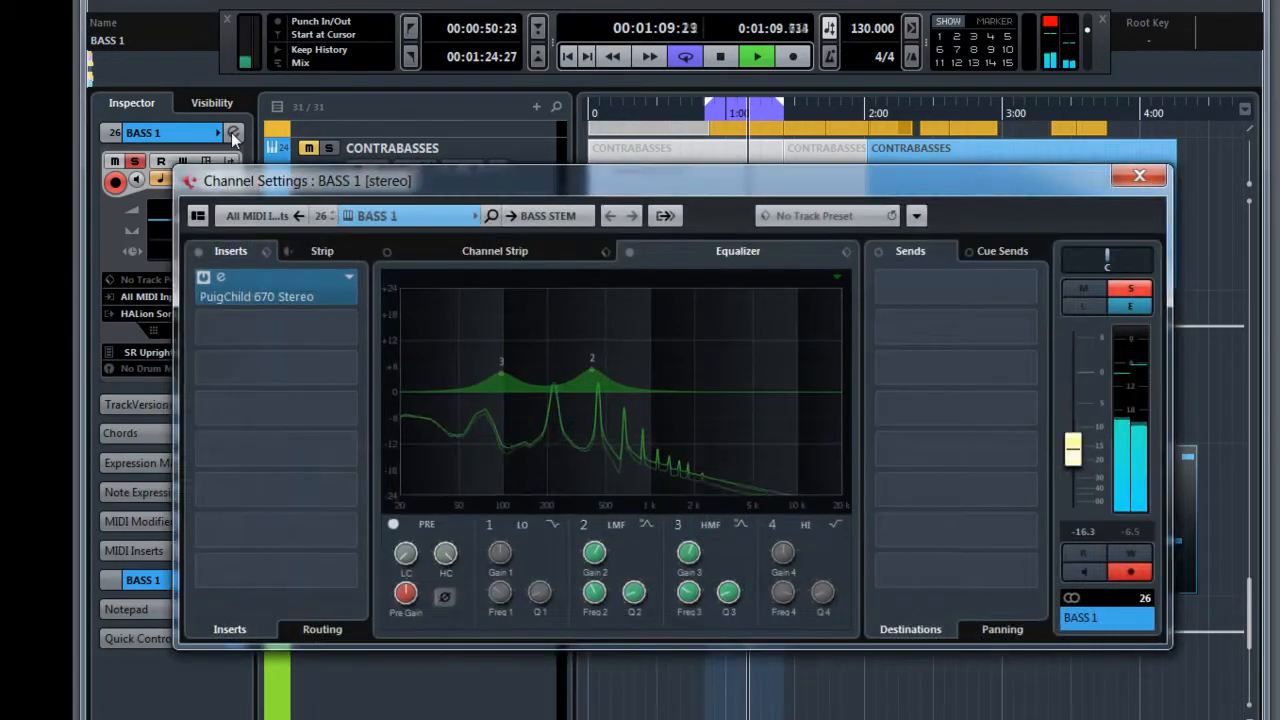
click(270, 277)
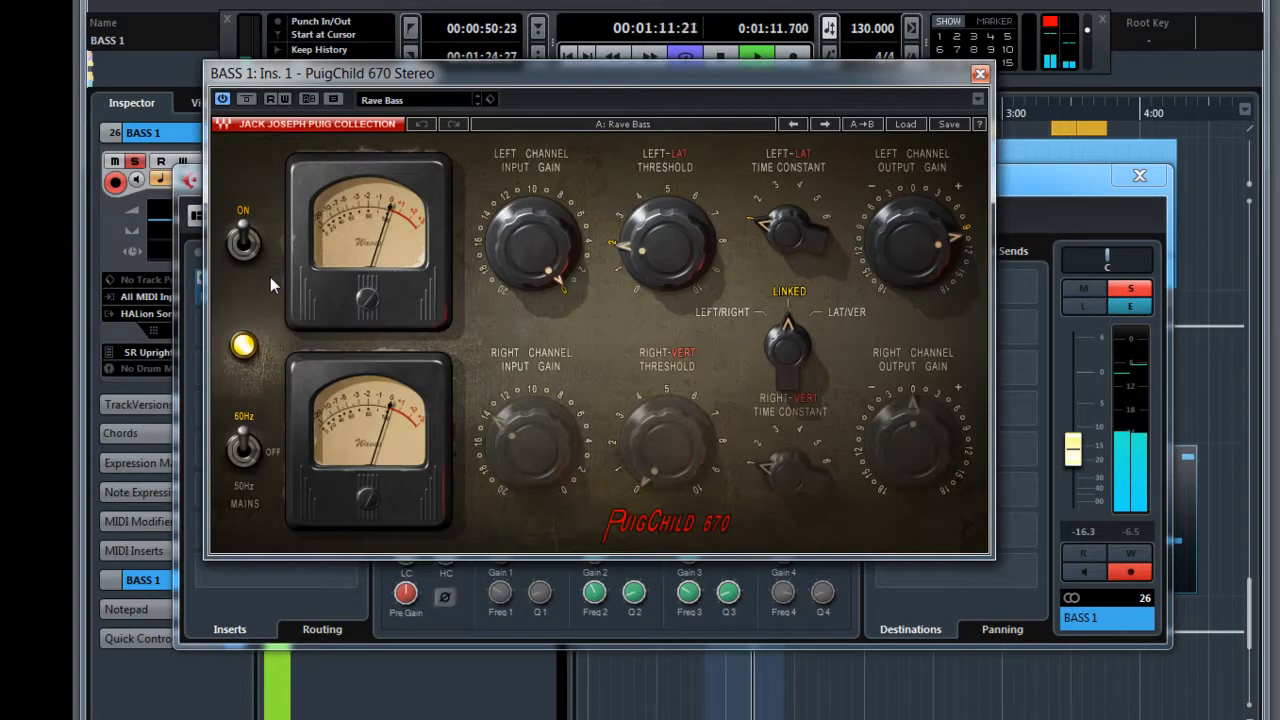
drag(709, 72, 712, 200)
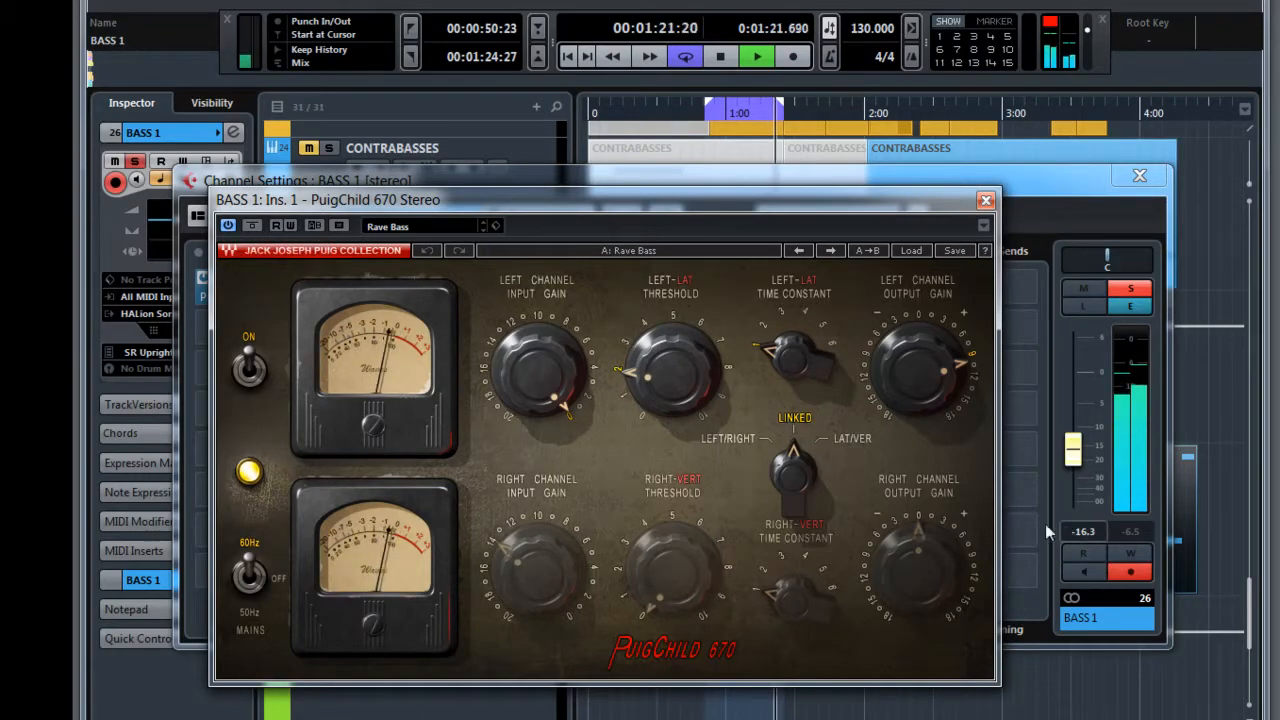
click(227, 226)
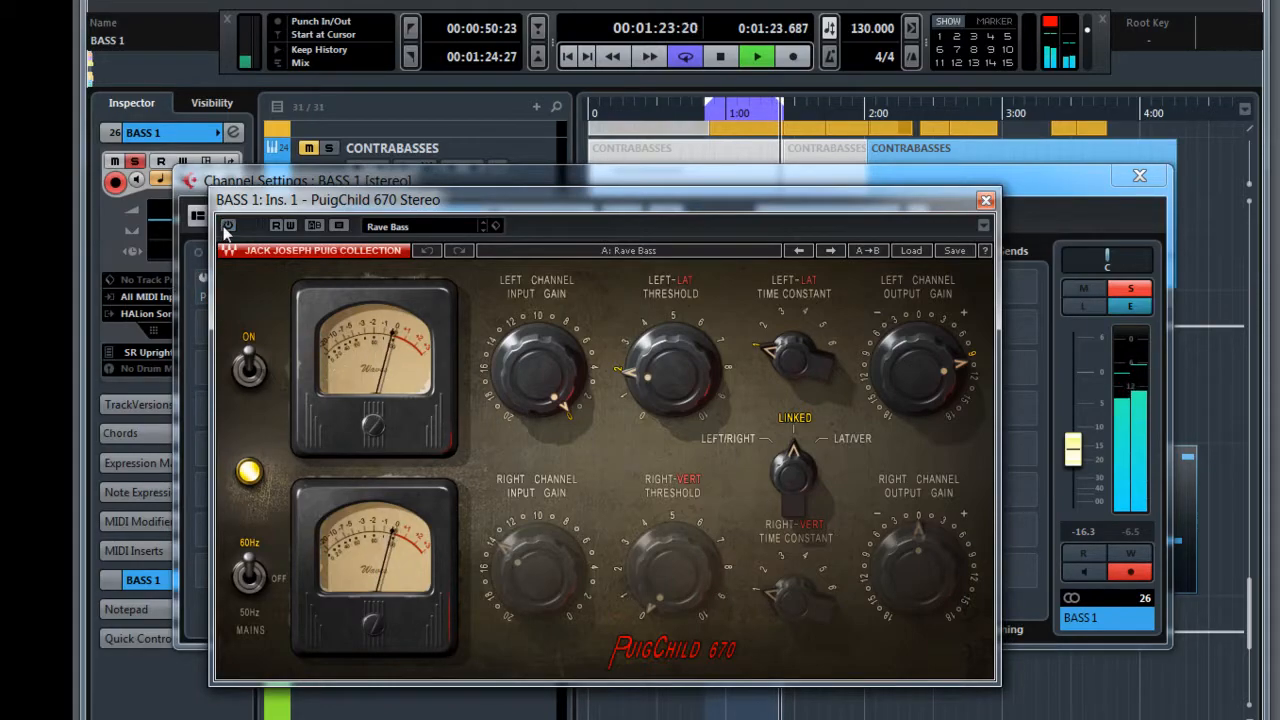
click(1072, 452)
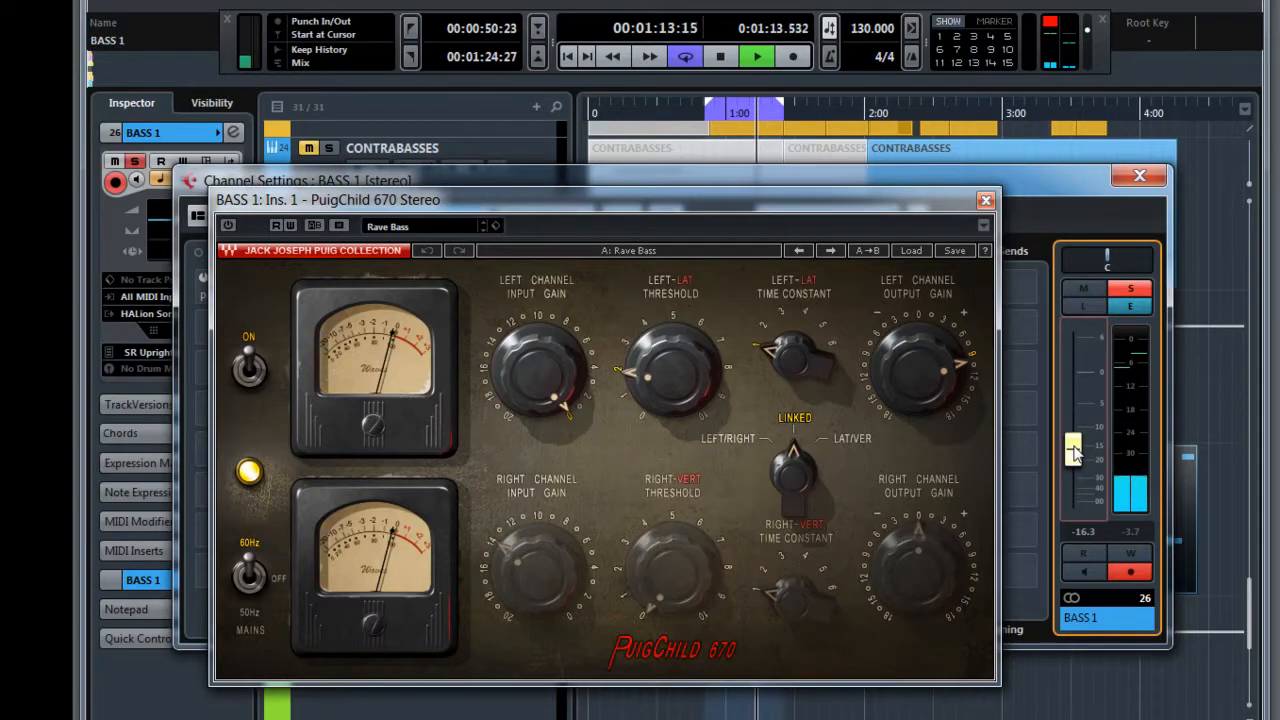
click(230, 228)
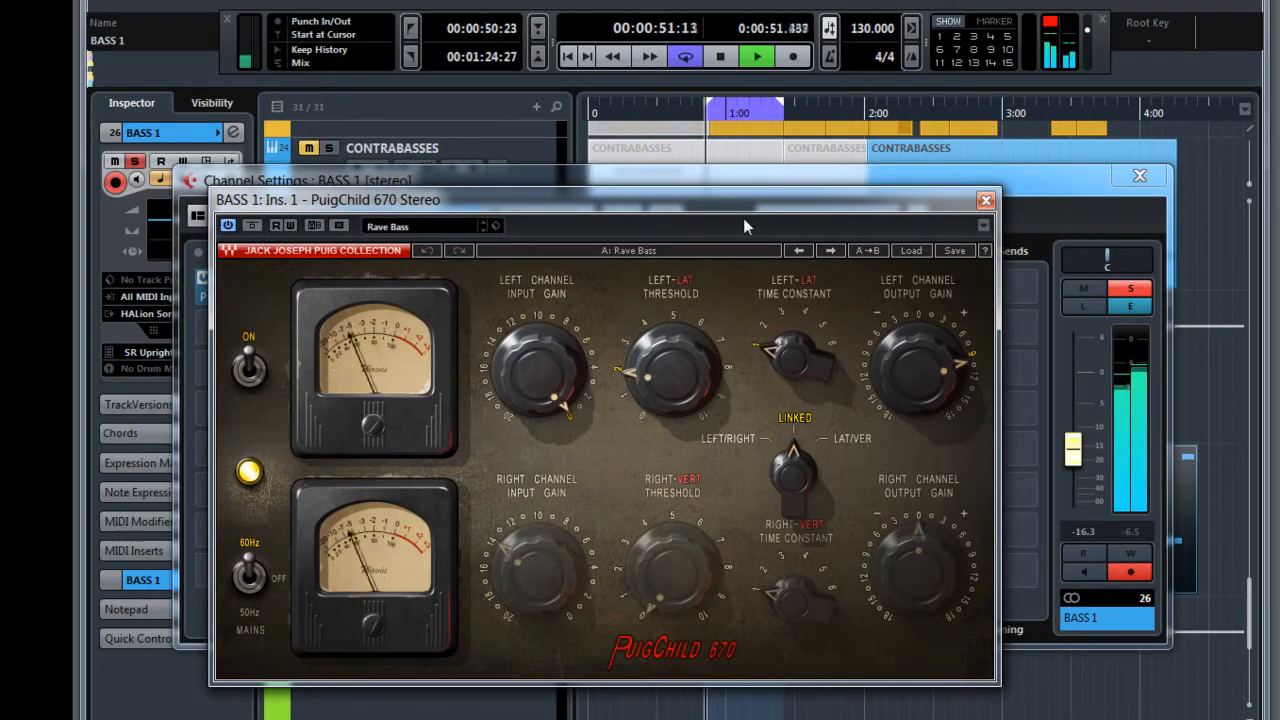
click(985, 201)
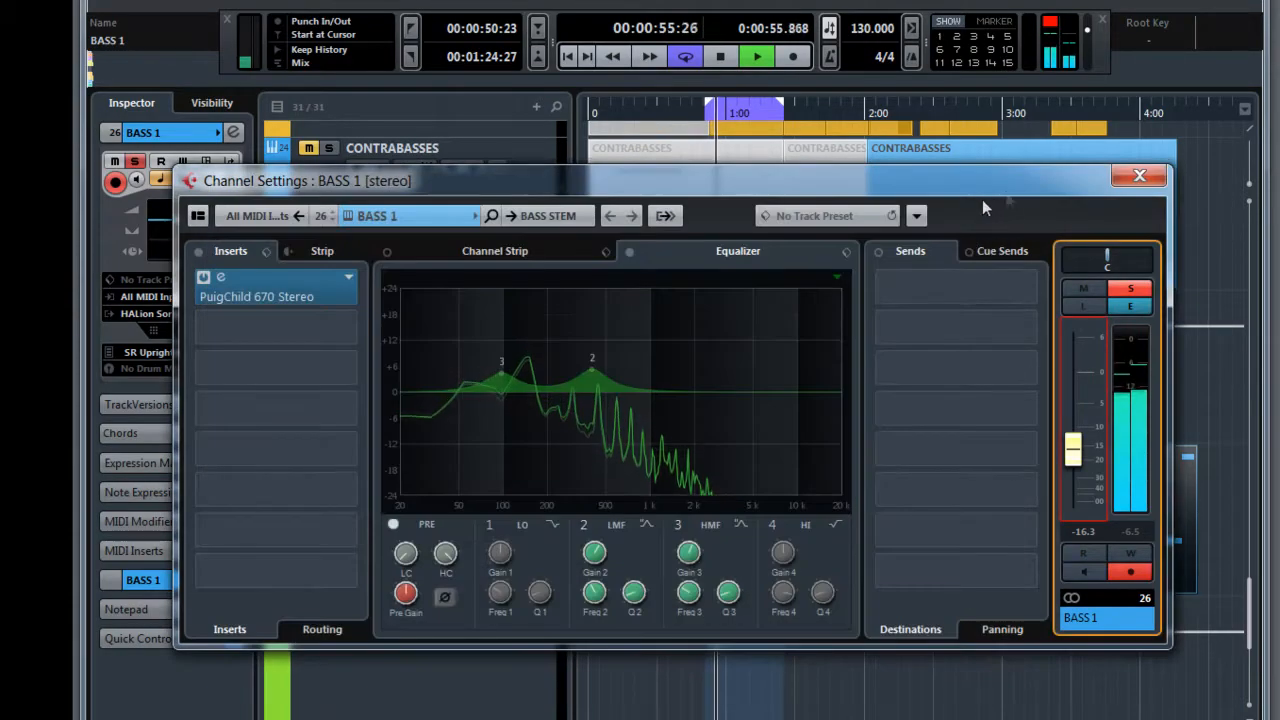
click(1140, 178)
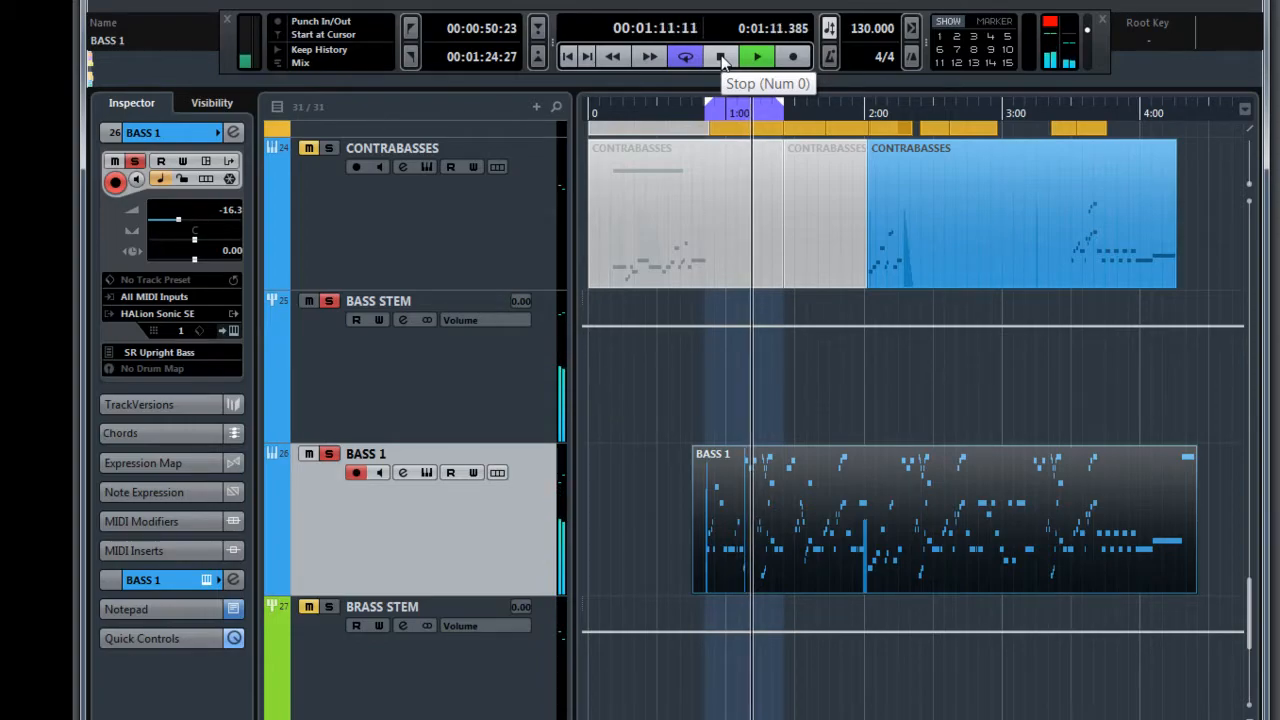
Toggle the mute on BASS 1 off and on to compare the playback with and without it, and stop playback.
click(311, 457)
click(311, 457)
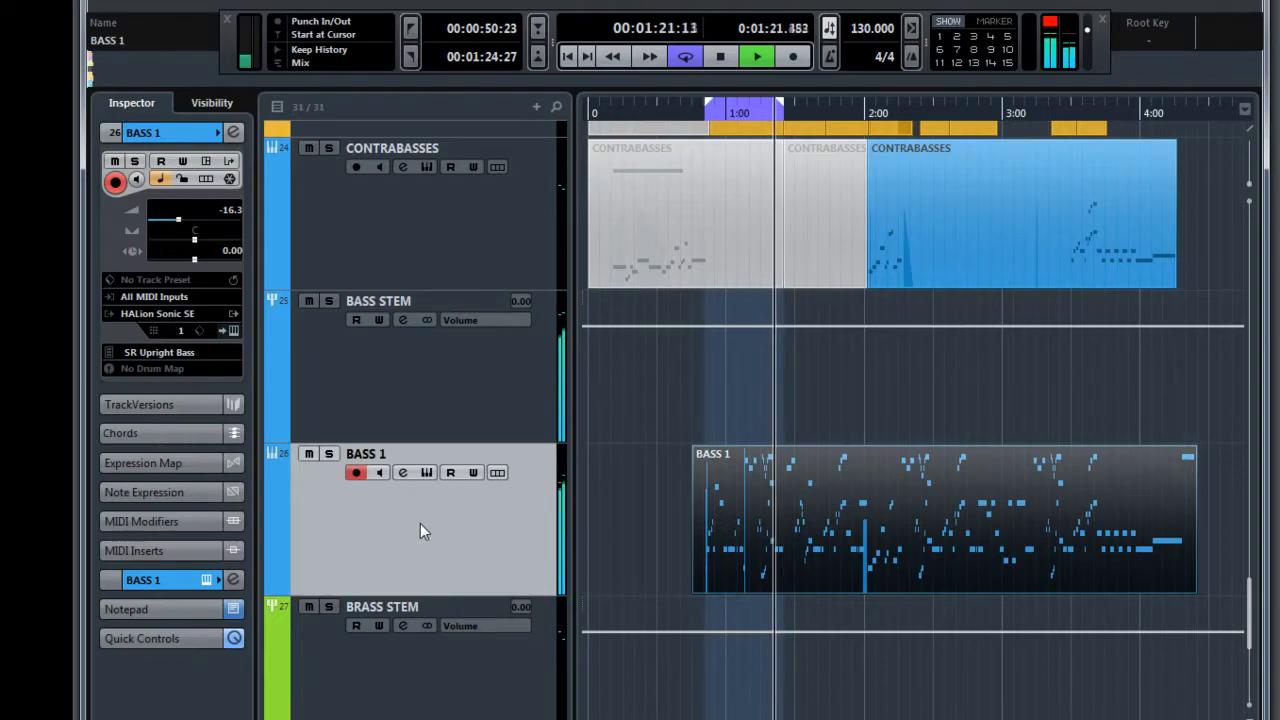
click(722, 57)
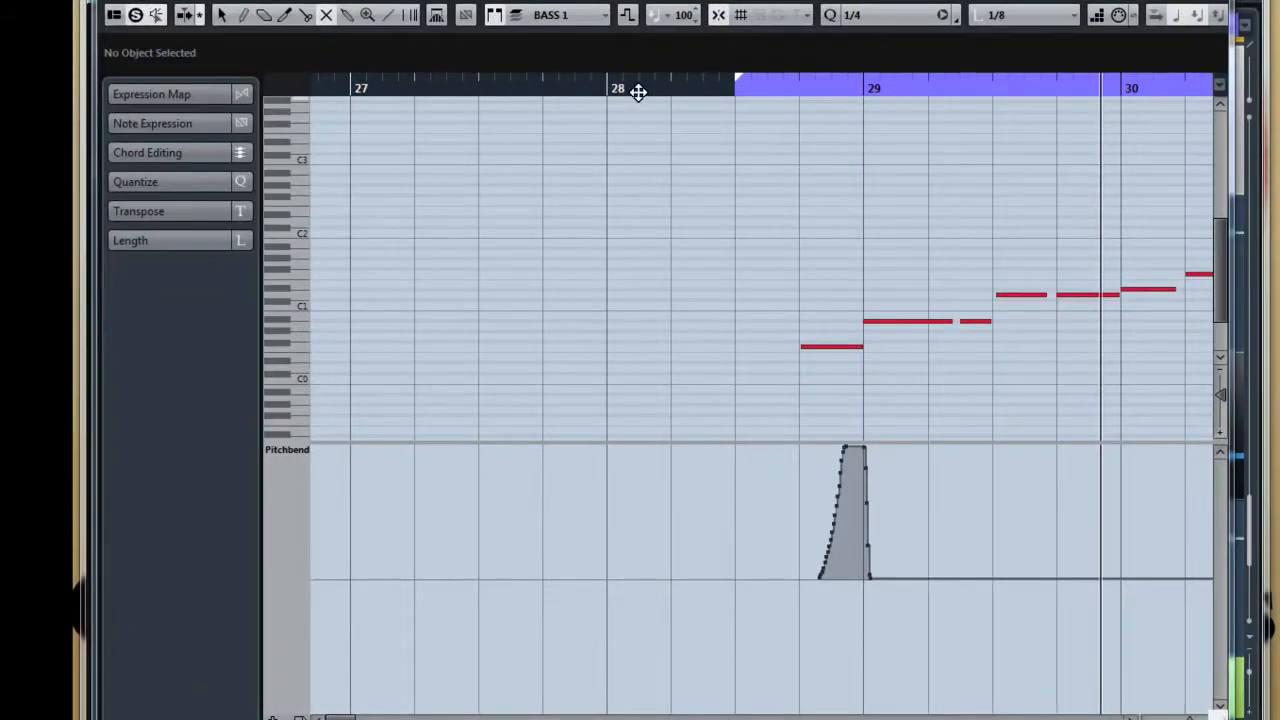
Check the Pitchbend controller lane and audition the opening bass notes from bar 28.
click(636, 88)
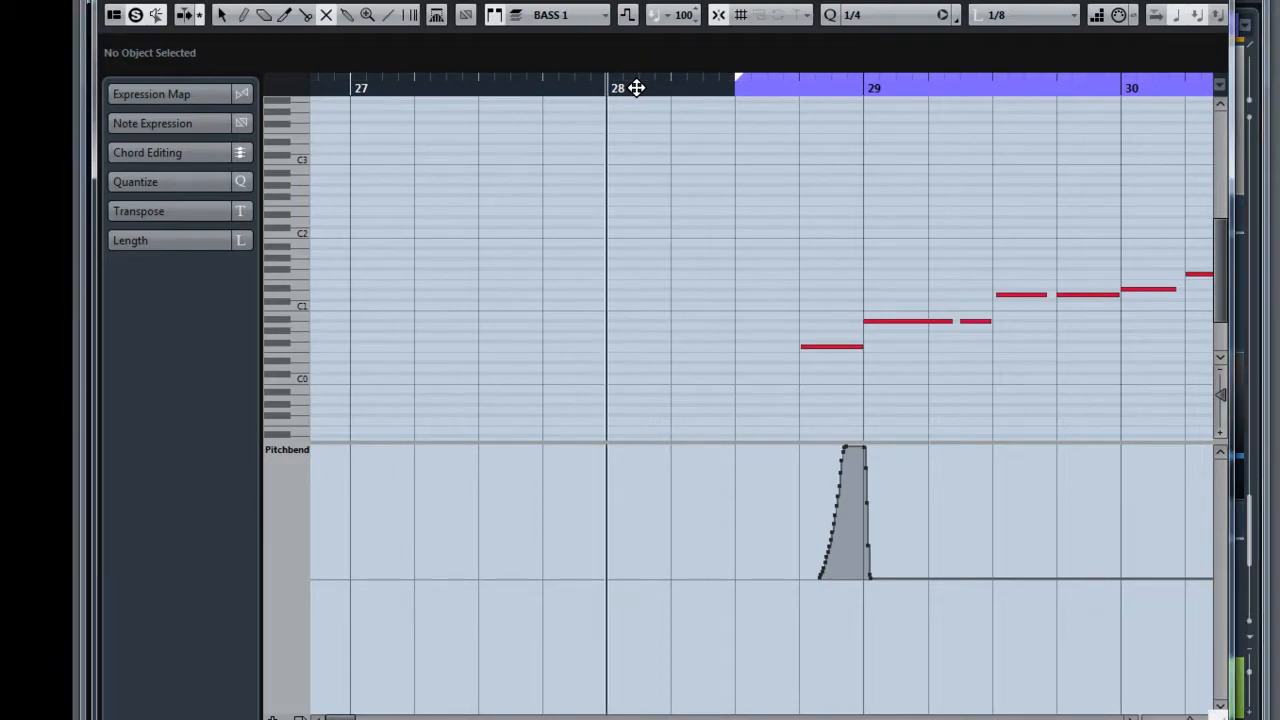
click(288, 452)
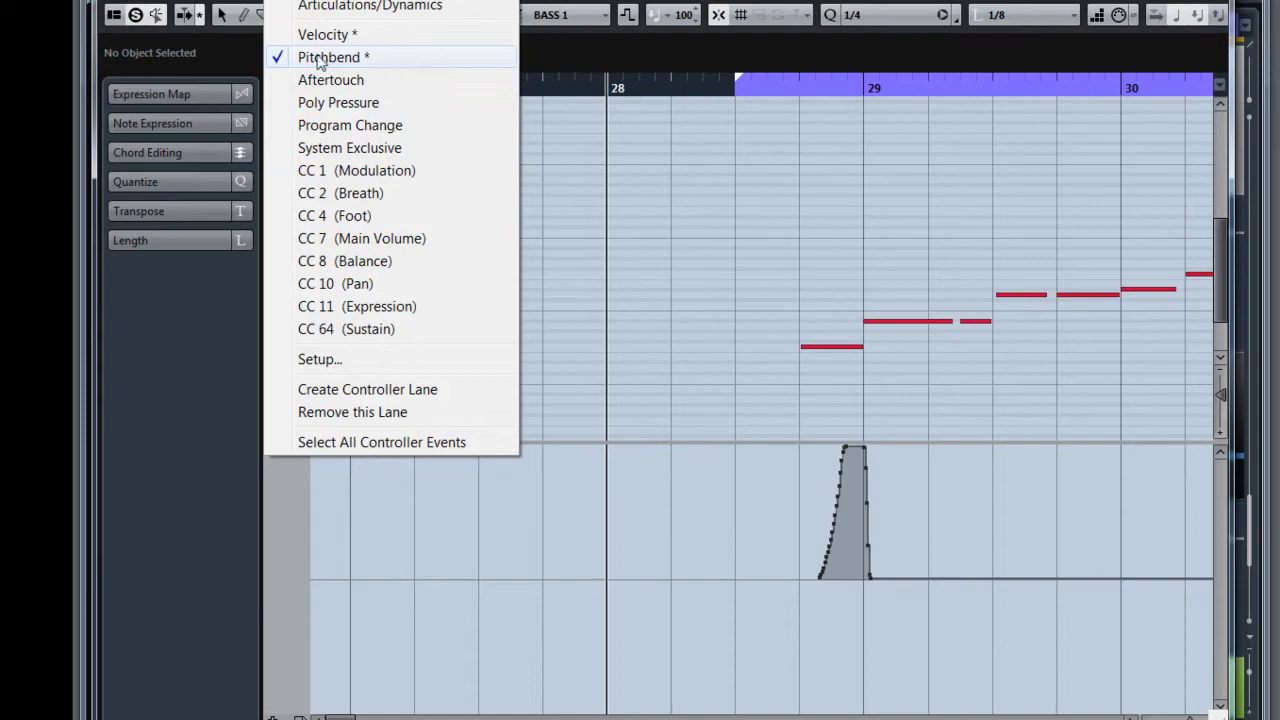
click(408, 548)
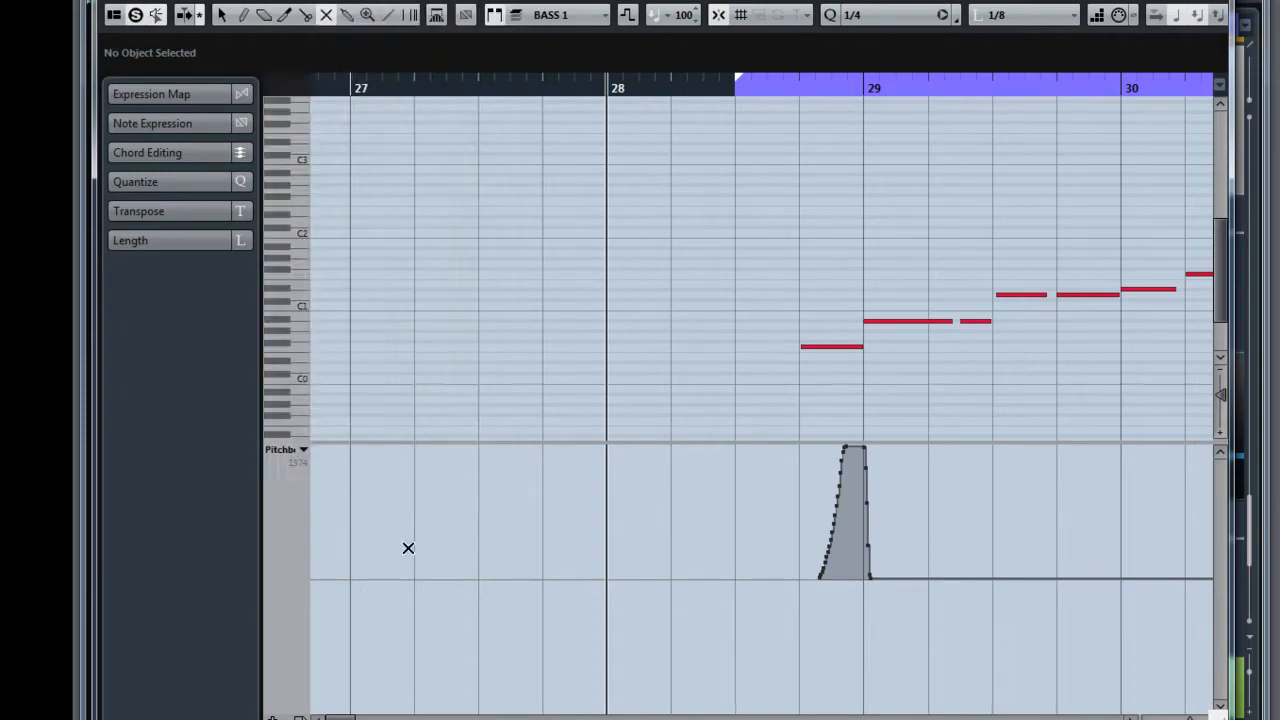
key(space)
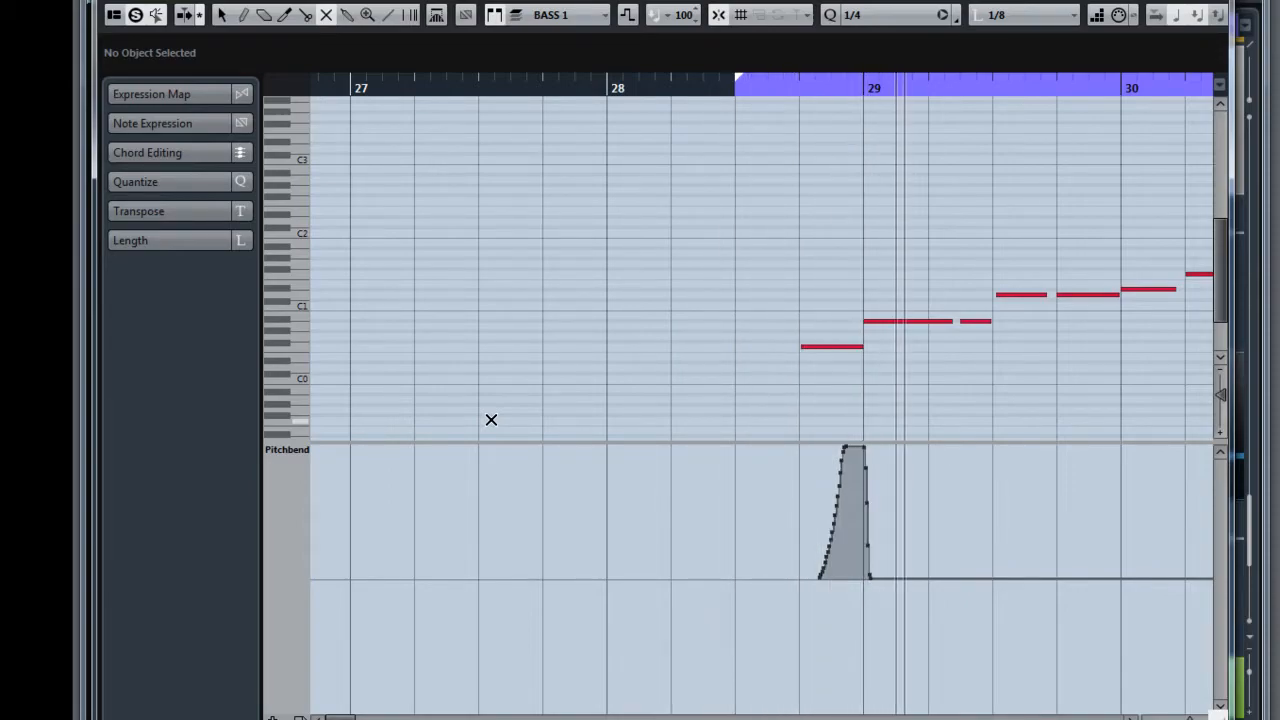
key(space)
key(space)
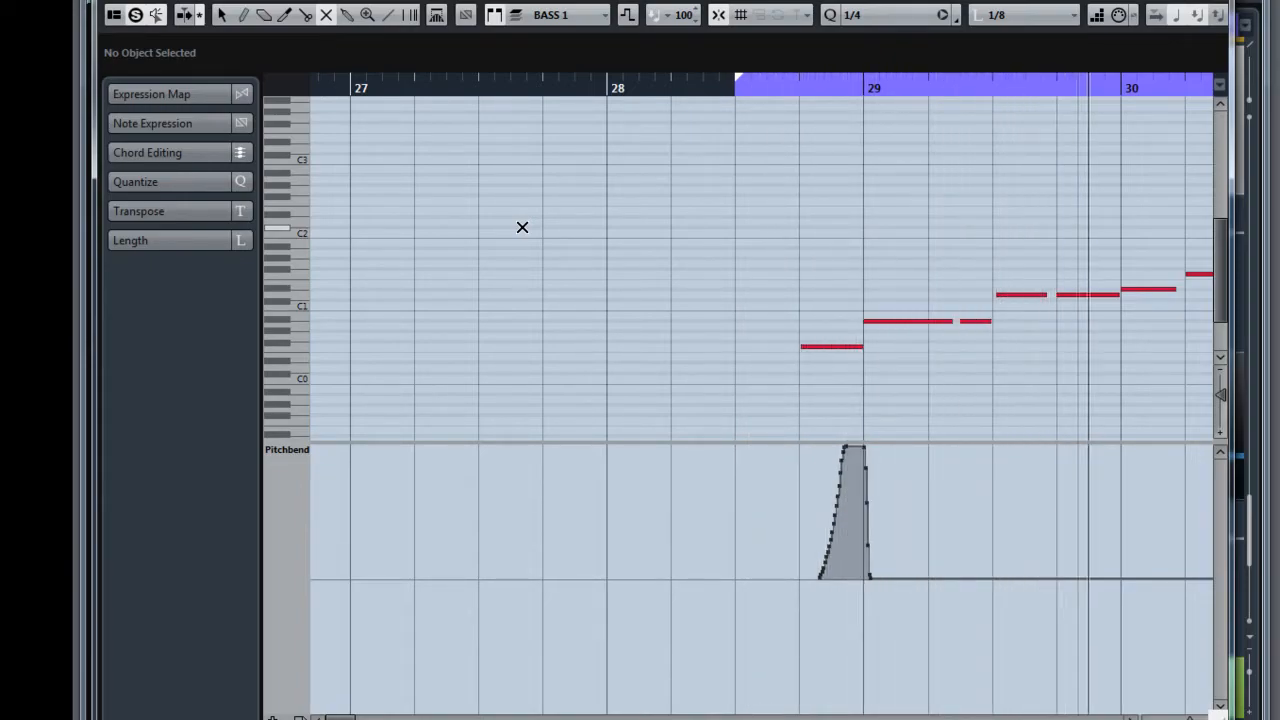
Delete the Pitchbend curve leading into bar 29 and audition the opening notes from bar 28 without the slide.
key(1)
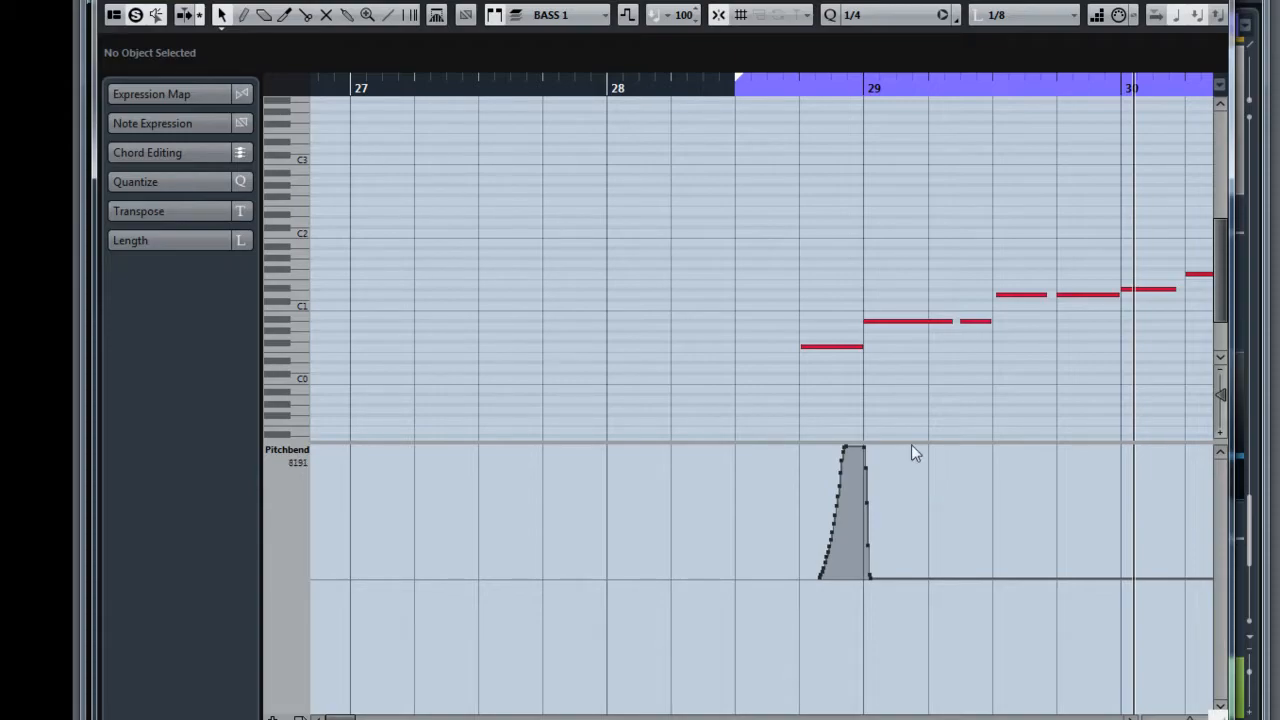
drag(912, 446, 768, 593)
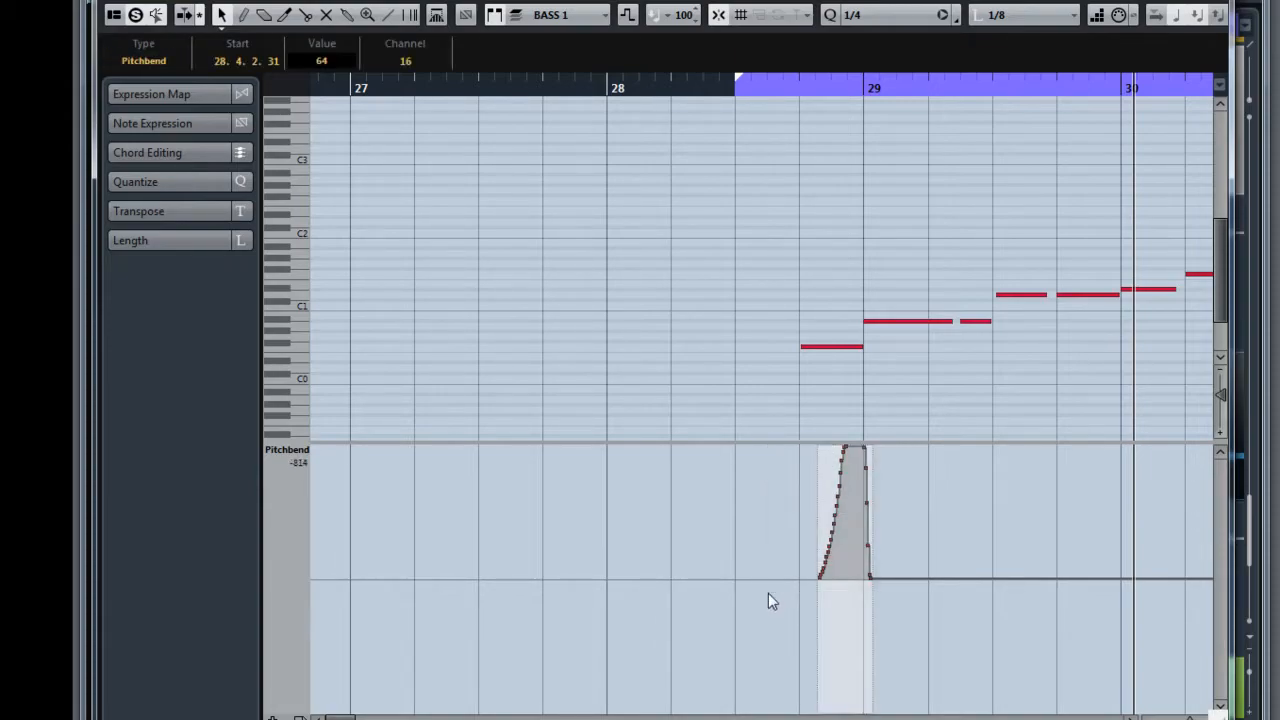
key(Delete)
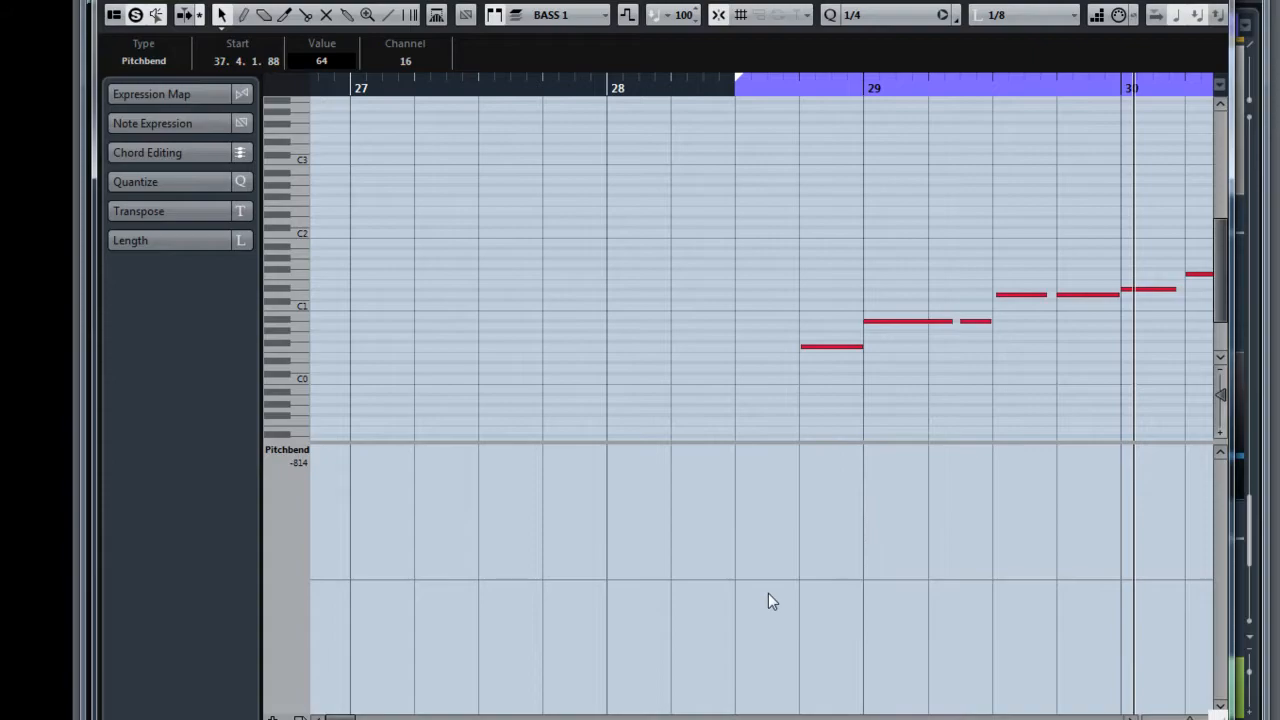
click(714, 88)
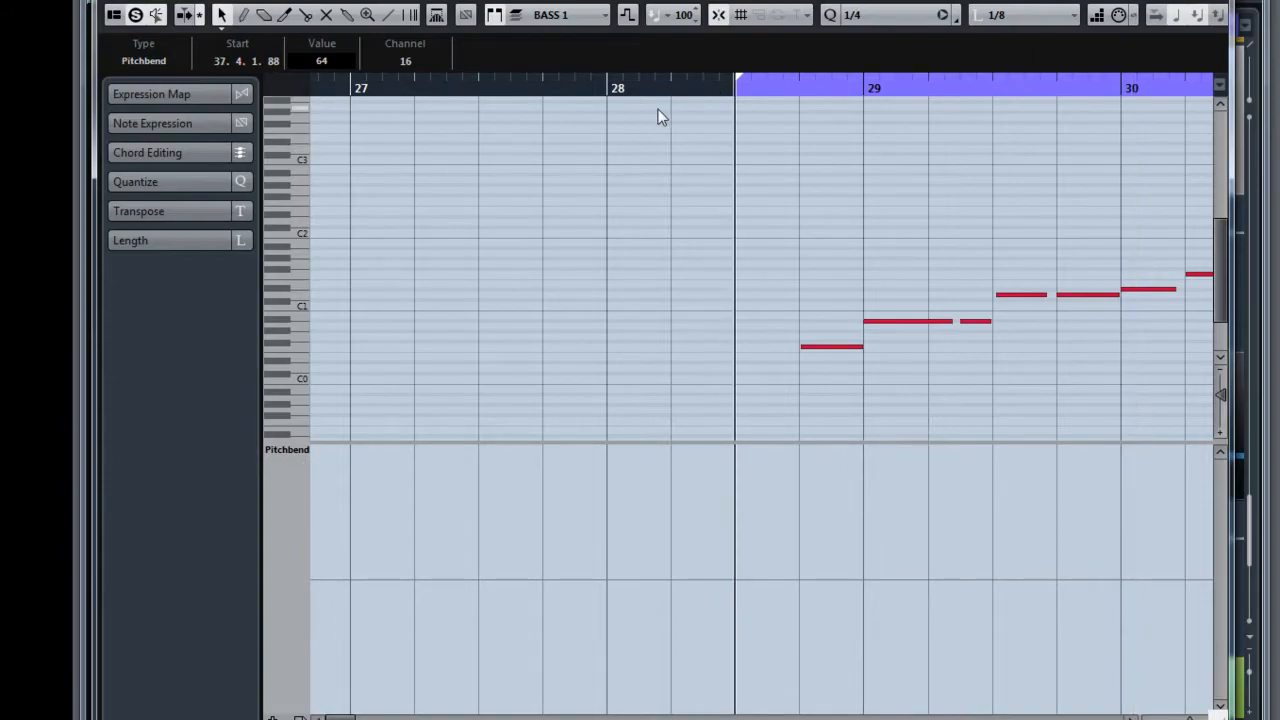
key(space)
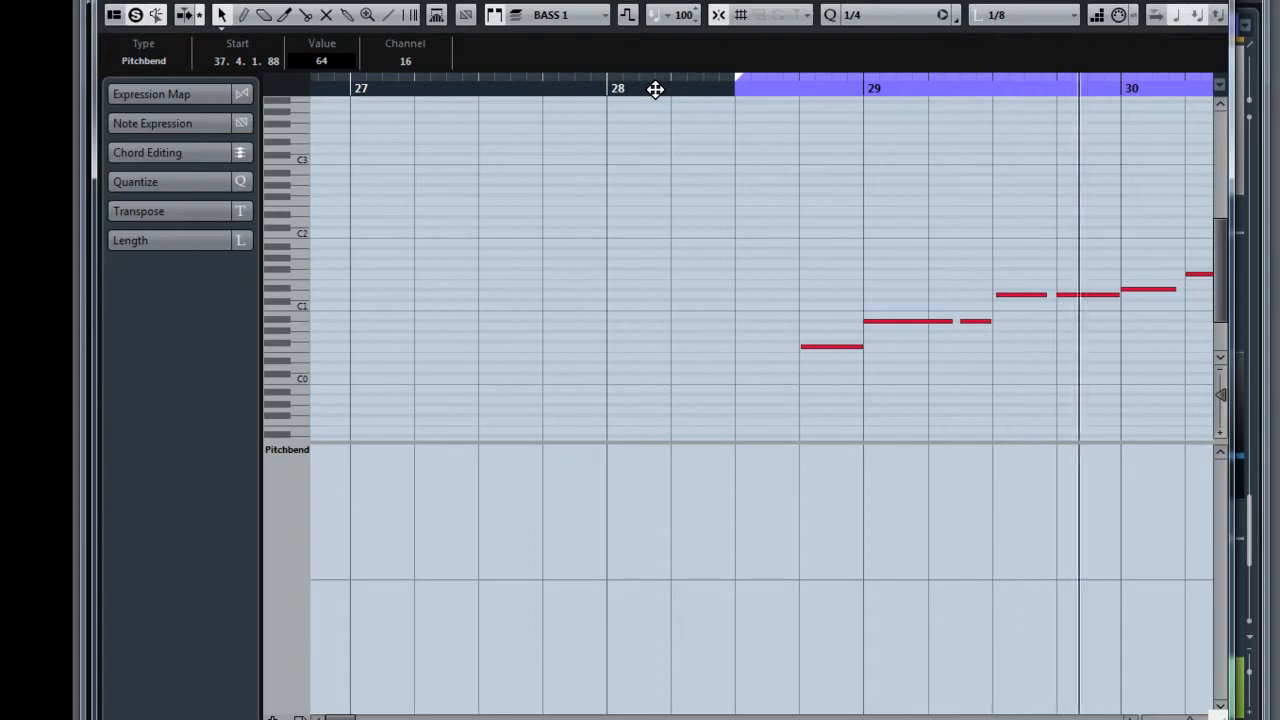
key(space)
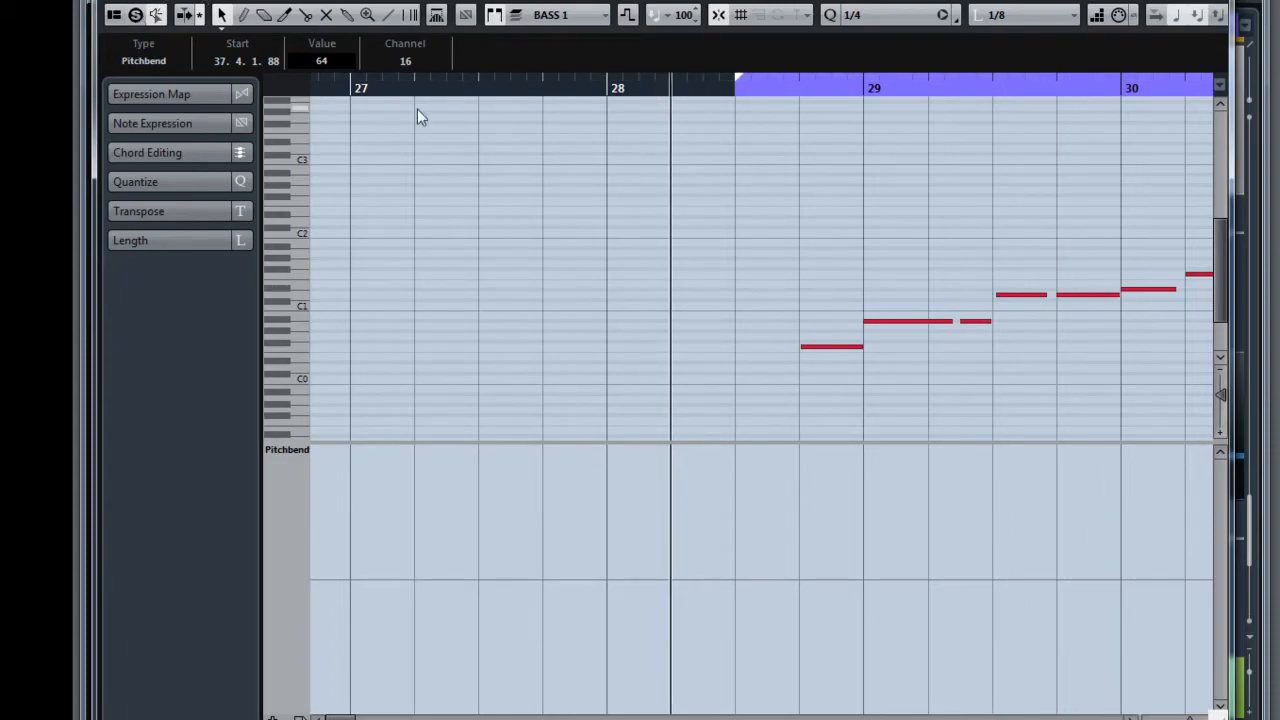
key(space)
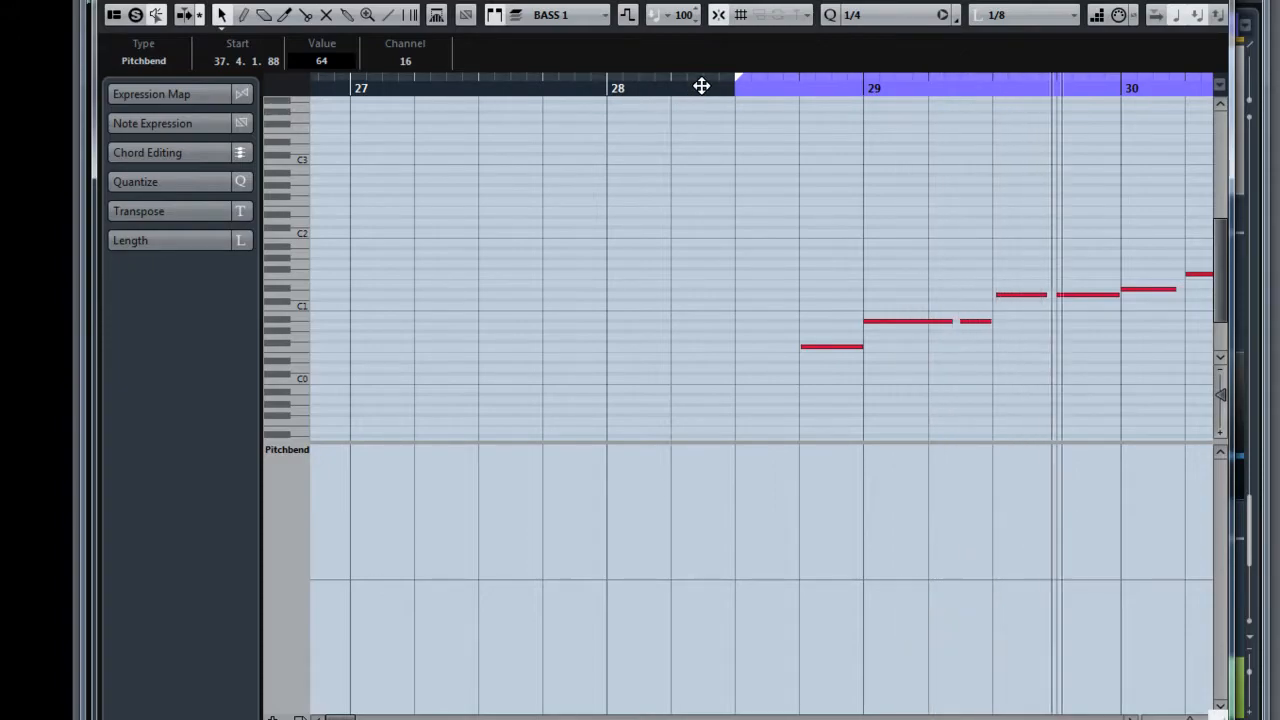
Restore the deleted Pitchbend curve before bar 29 and replay the opening notes from bar 28.
click(620, 88)
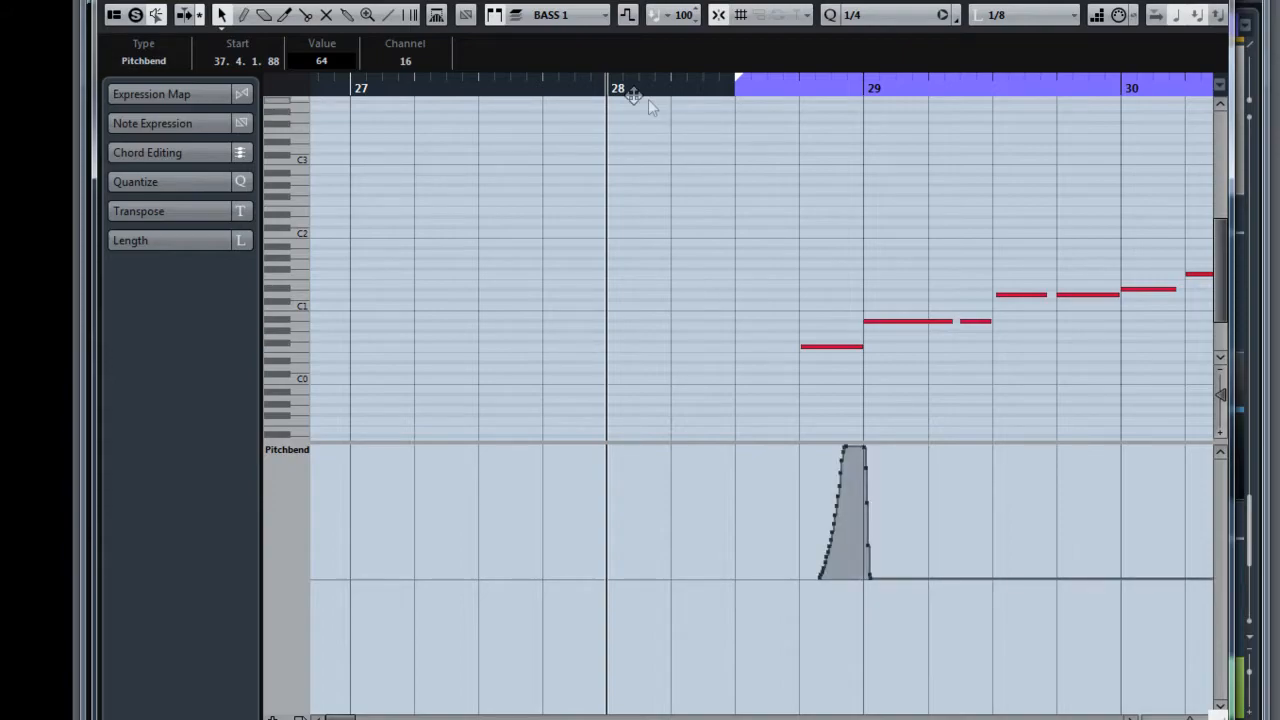
key(space)
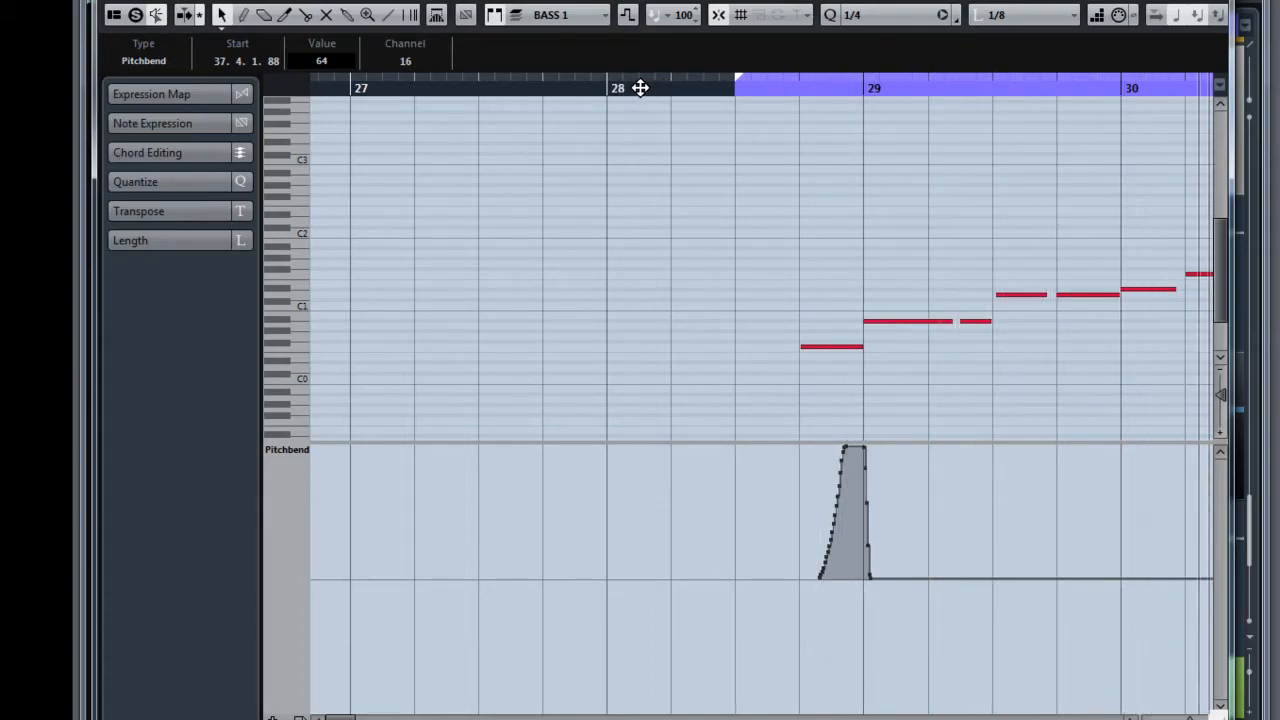
Open the KICK track's channel settings while the looped section plays.
click(640, 88)
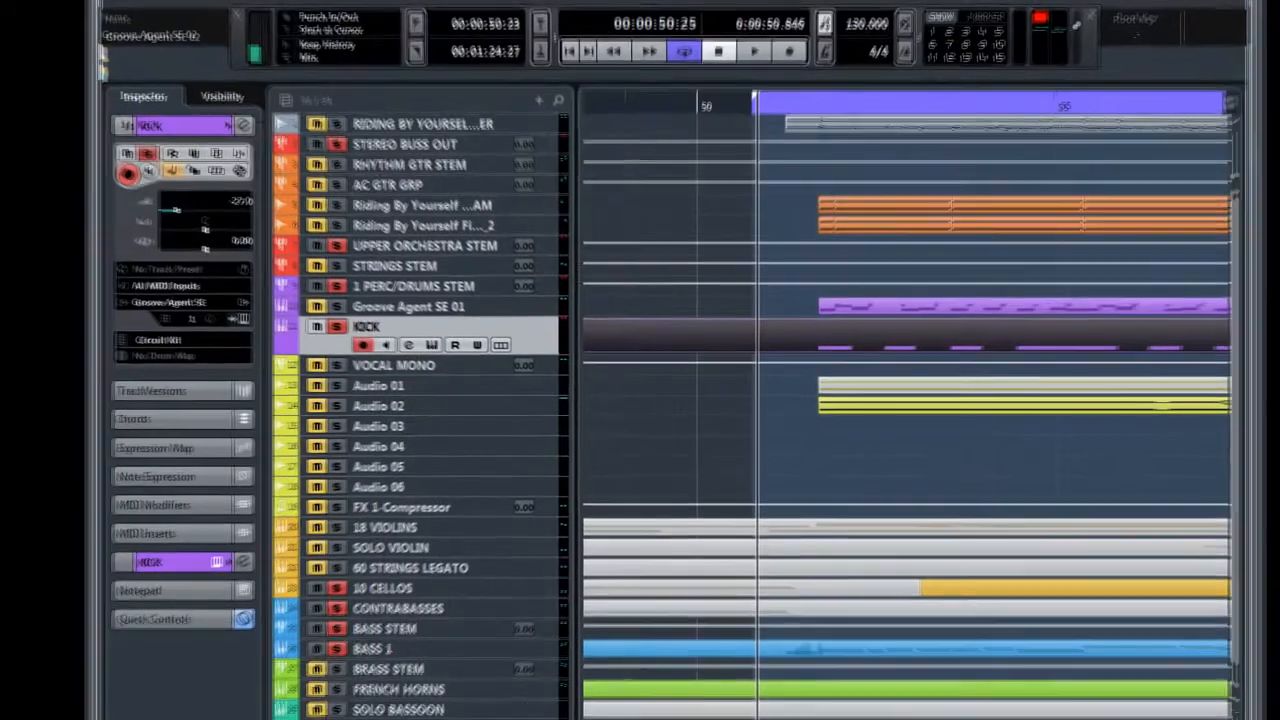
click(511, 73)
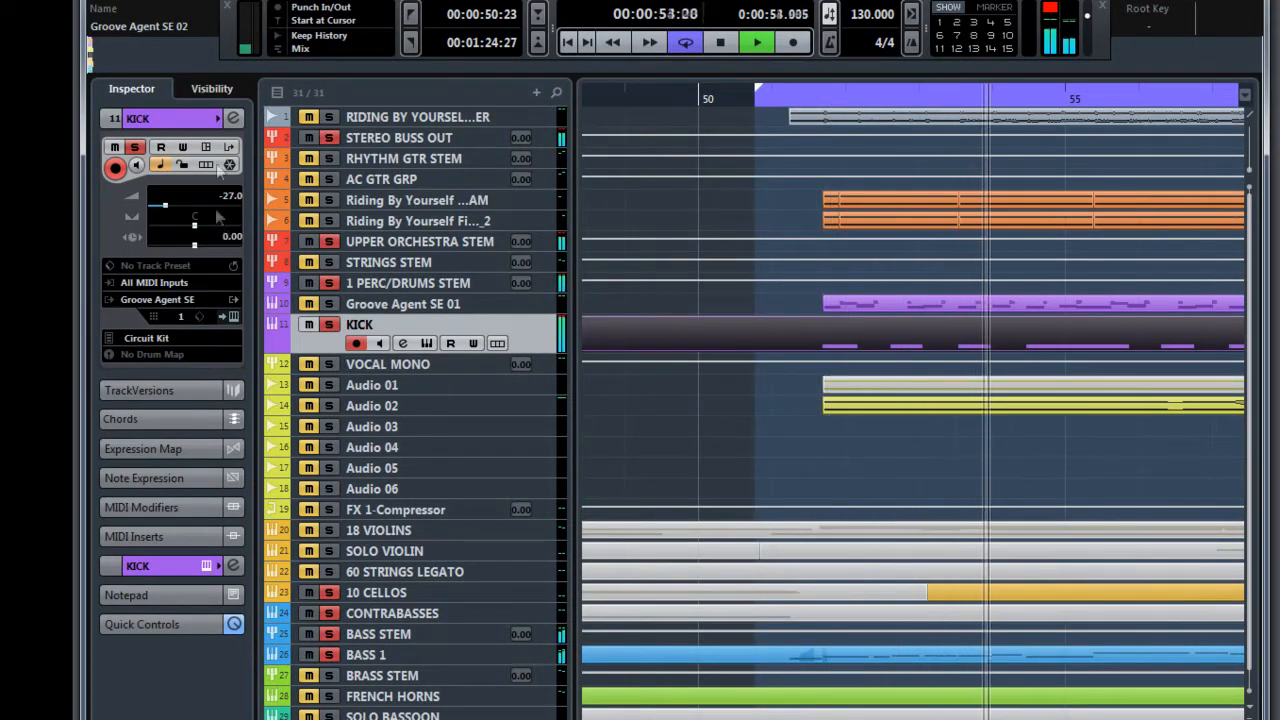
click(233, 118)
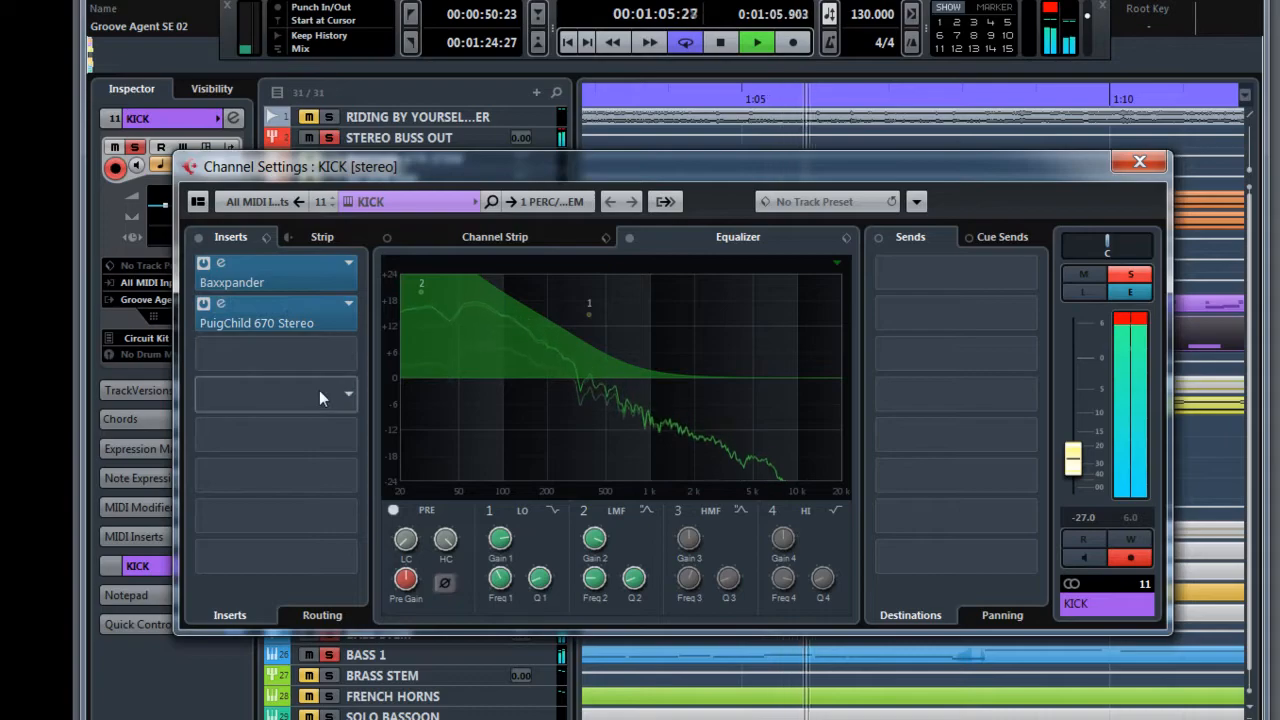
Bypass KICK's Baxxpander and PuigChild 670 Stereo inserts and EQ bands 1 and 2, and audition the dry sound with the fader at -13.4.
click(204, 265)
click(204, 304)
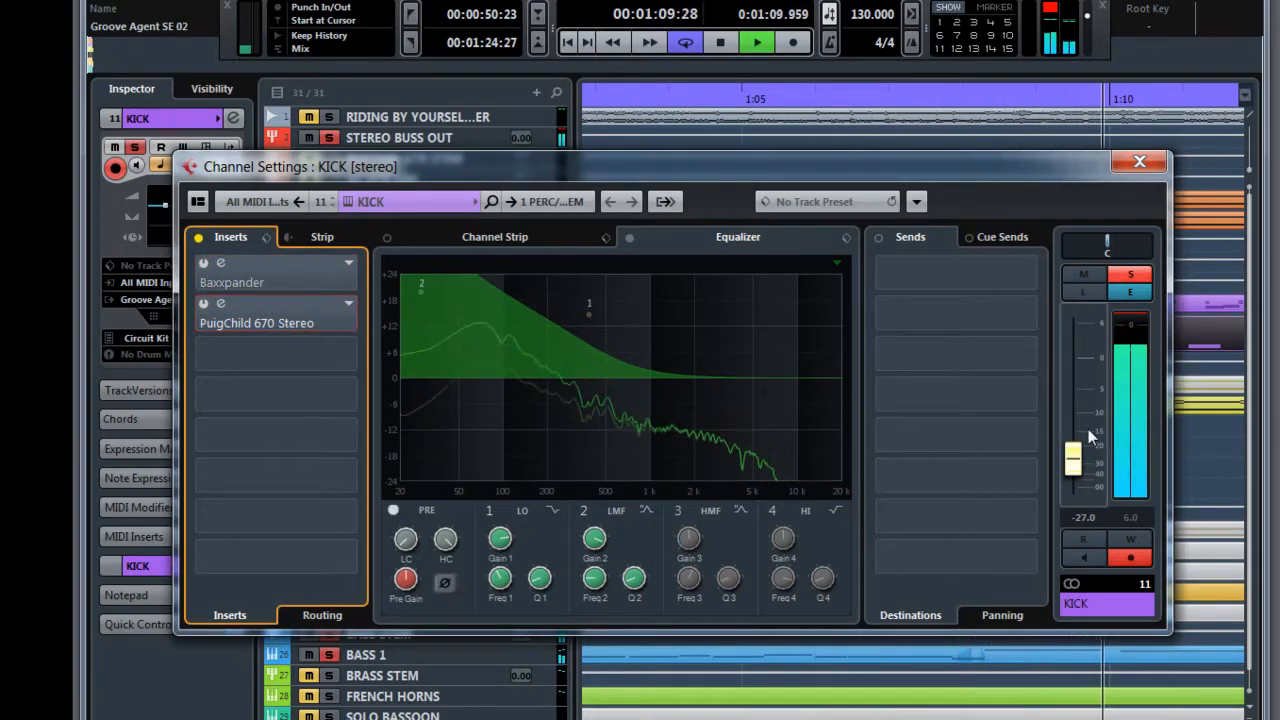
click(489, 510)
click(583, 510)
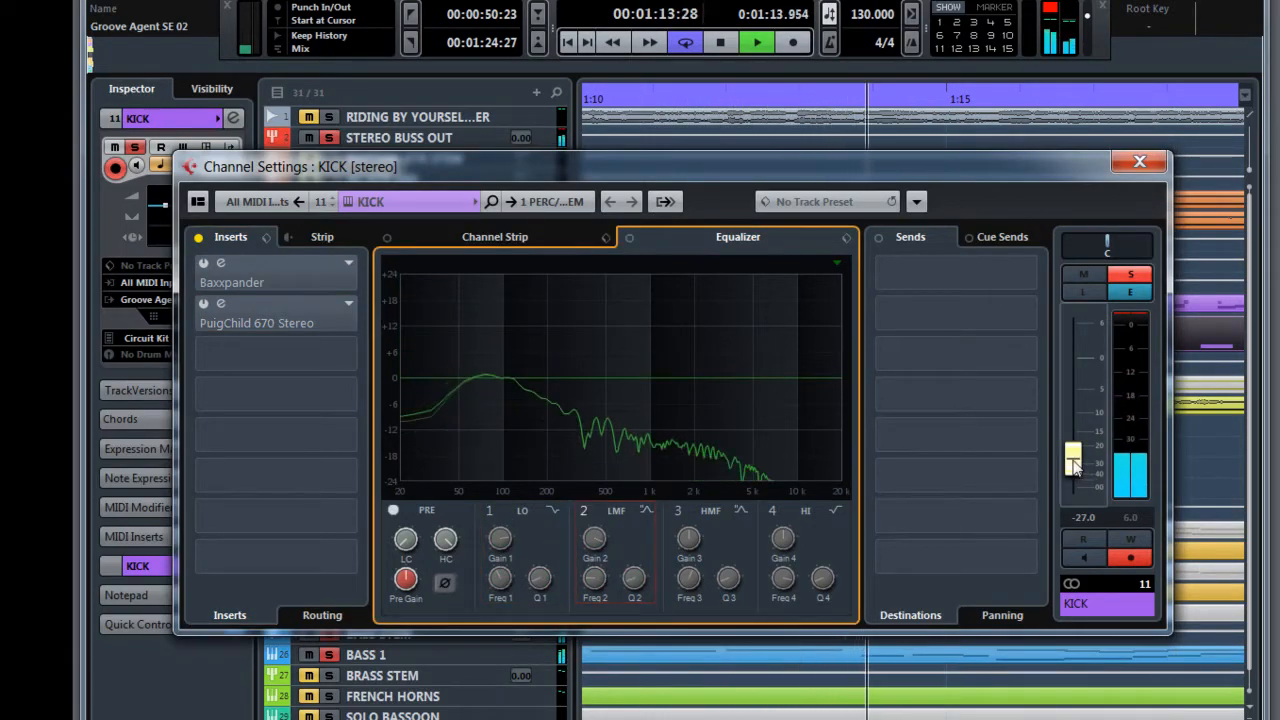
drag(1072, 458, 1075, 366)
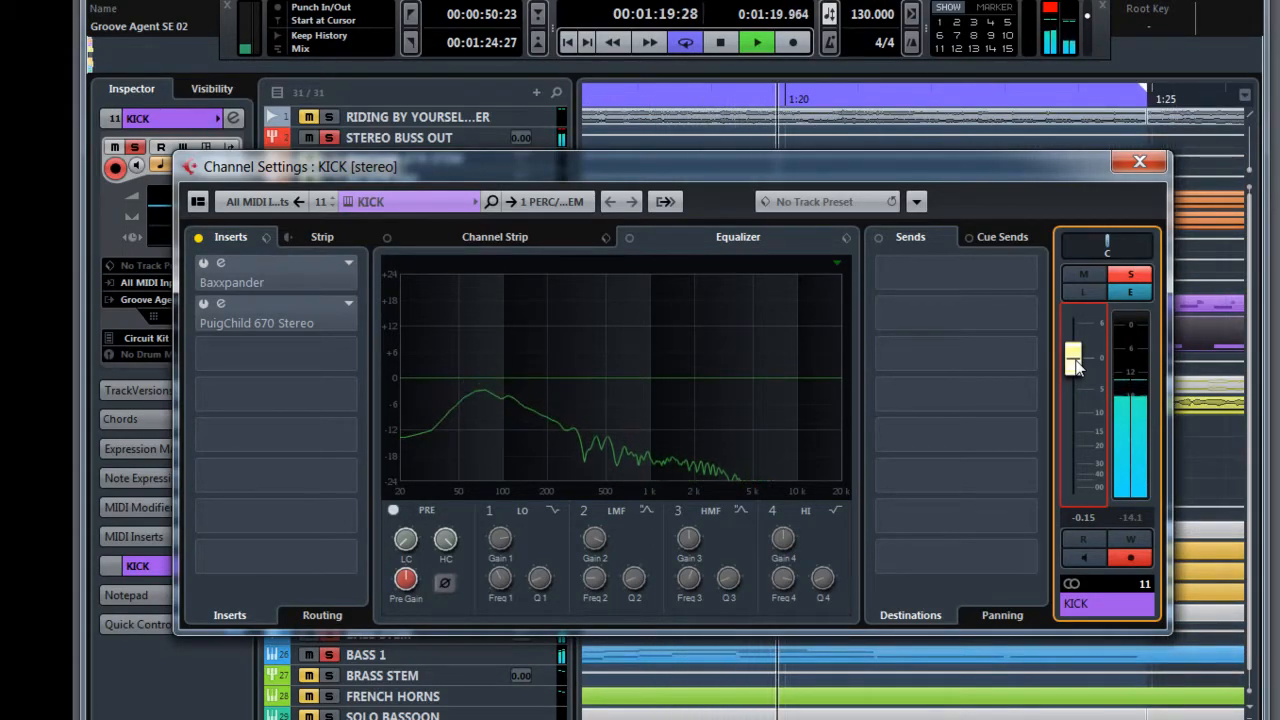
drag(1075, 366, 1075, 431)
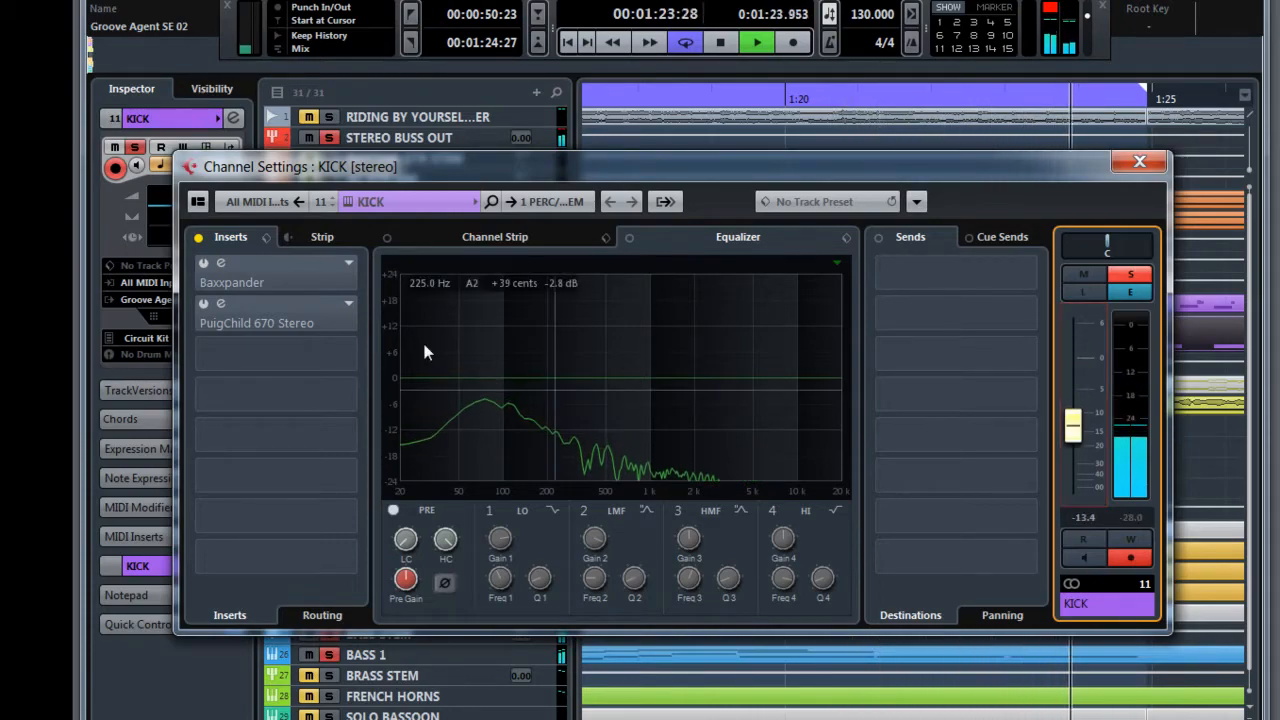
Reactivate the Baxxpander insert on KICK, check its plug-in window, and lower the channel fader to -17.9.
click(204, 265)
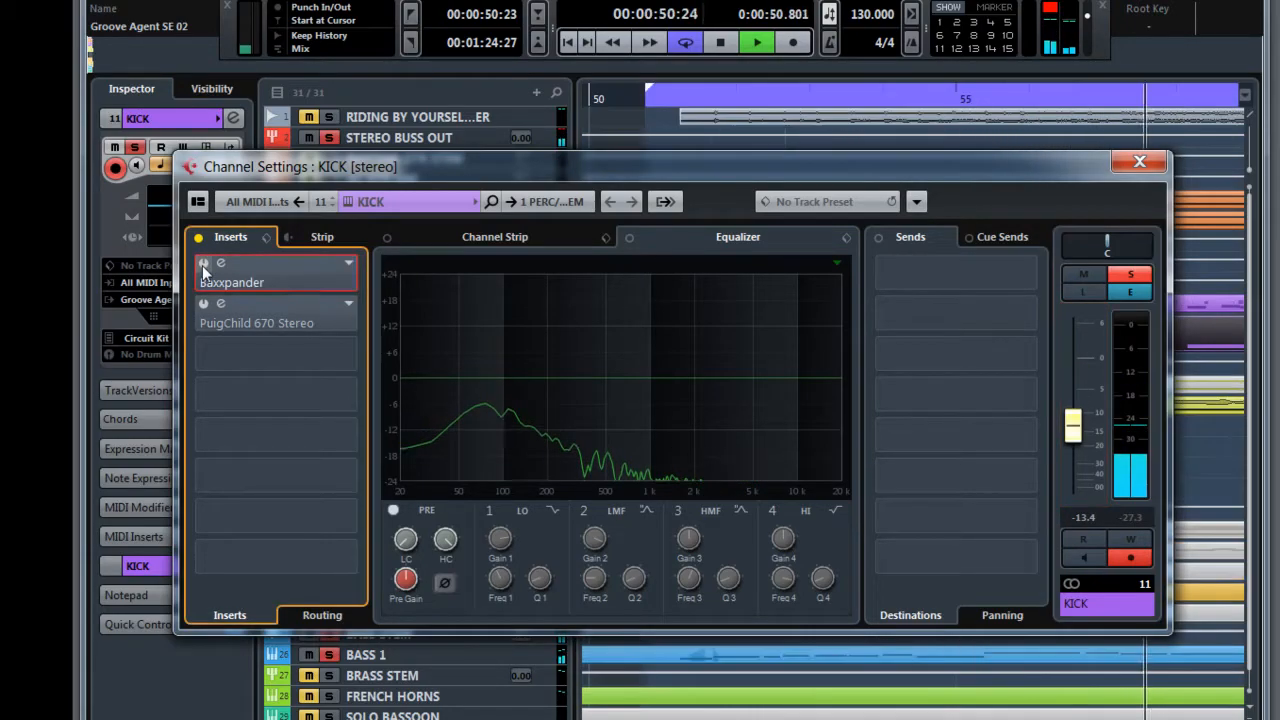
double_click(310, 276)
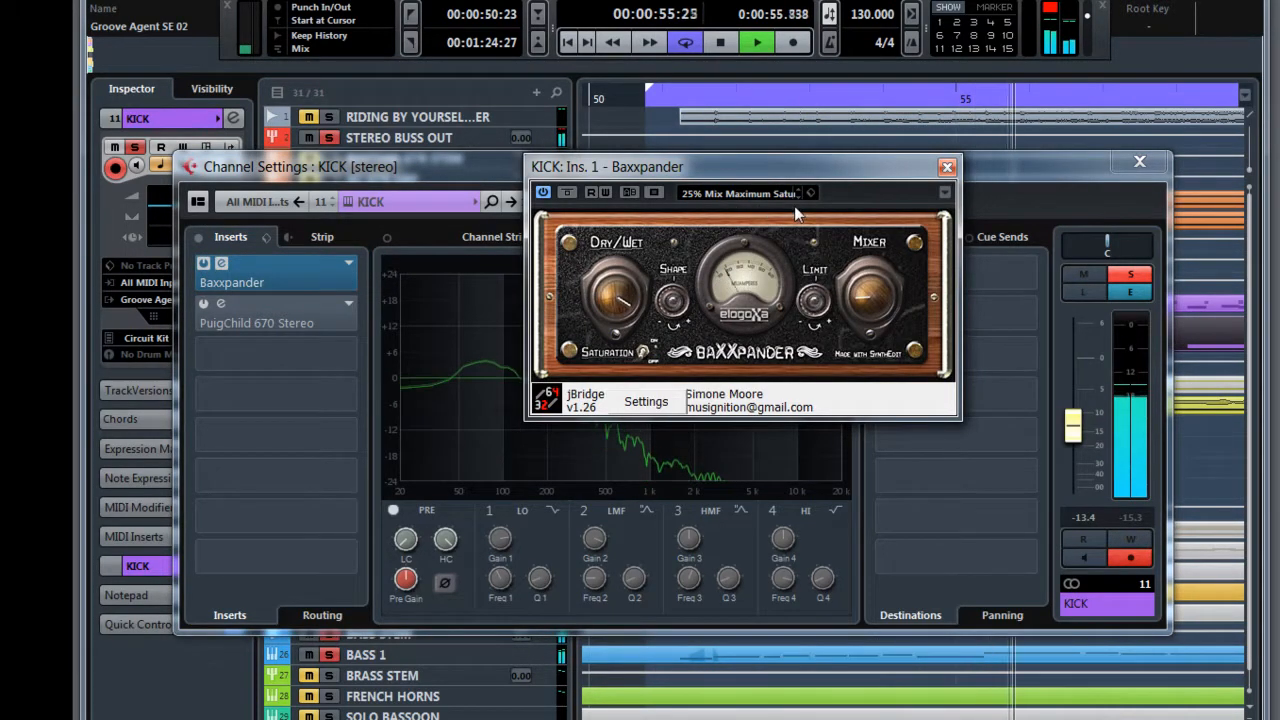
click(947, 167)
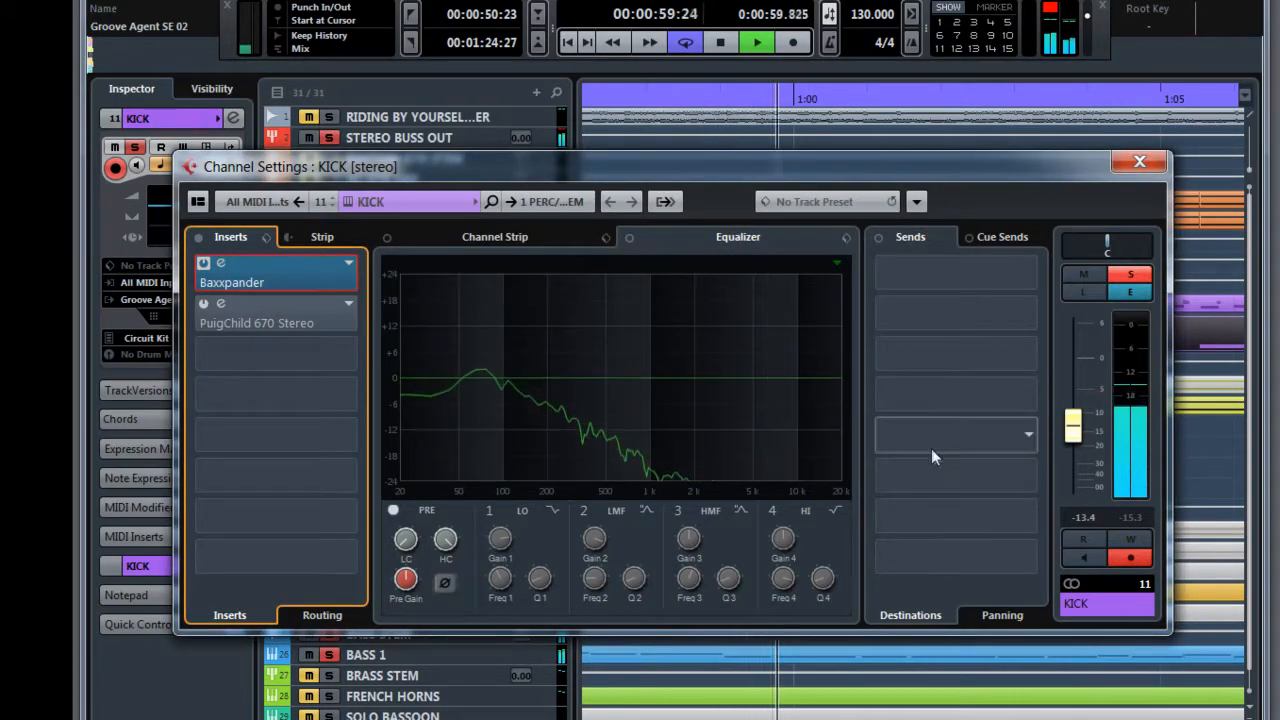
click(1071, 425)
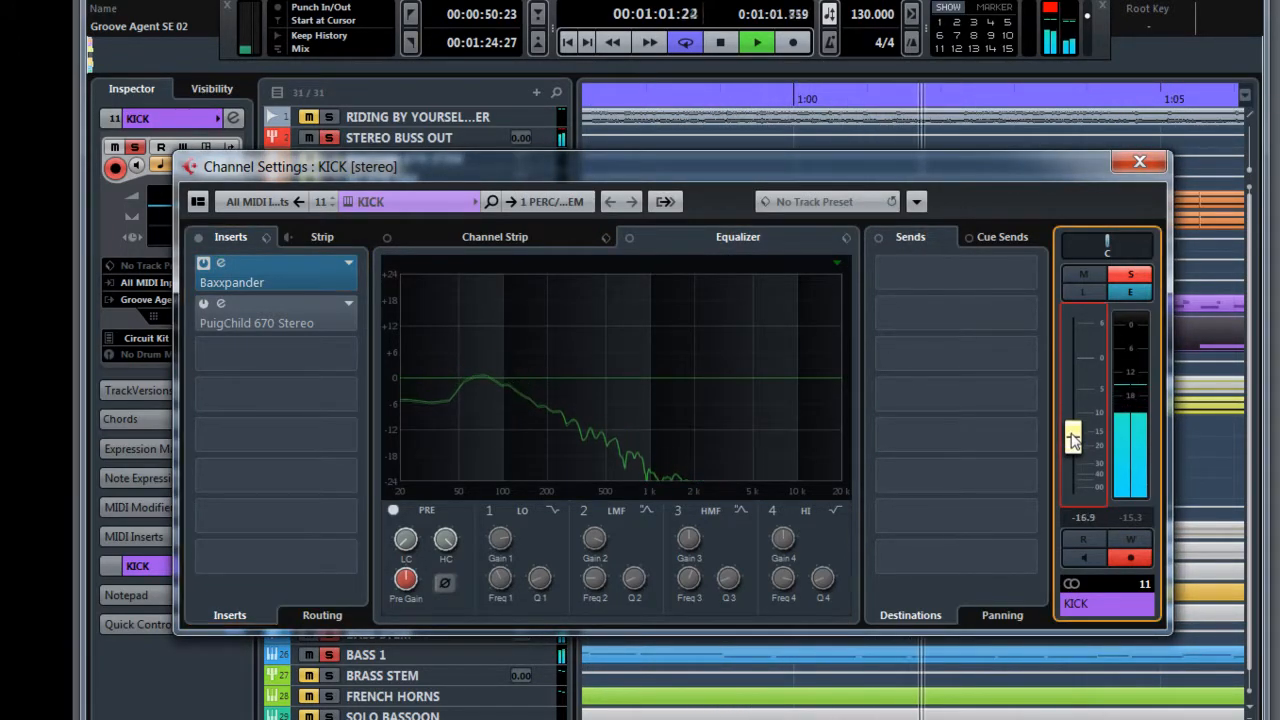
Reactivate the PuigChild 670 Stereo insert and EQ bands 1 and 2 on KICK, with the fader set to -27.4.
click(215, 315)
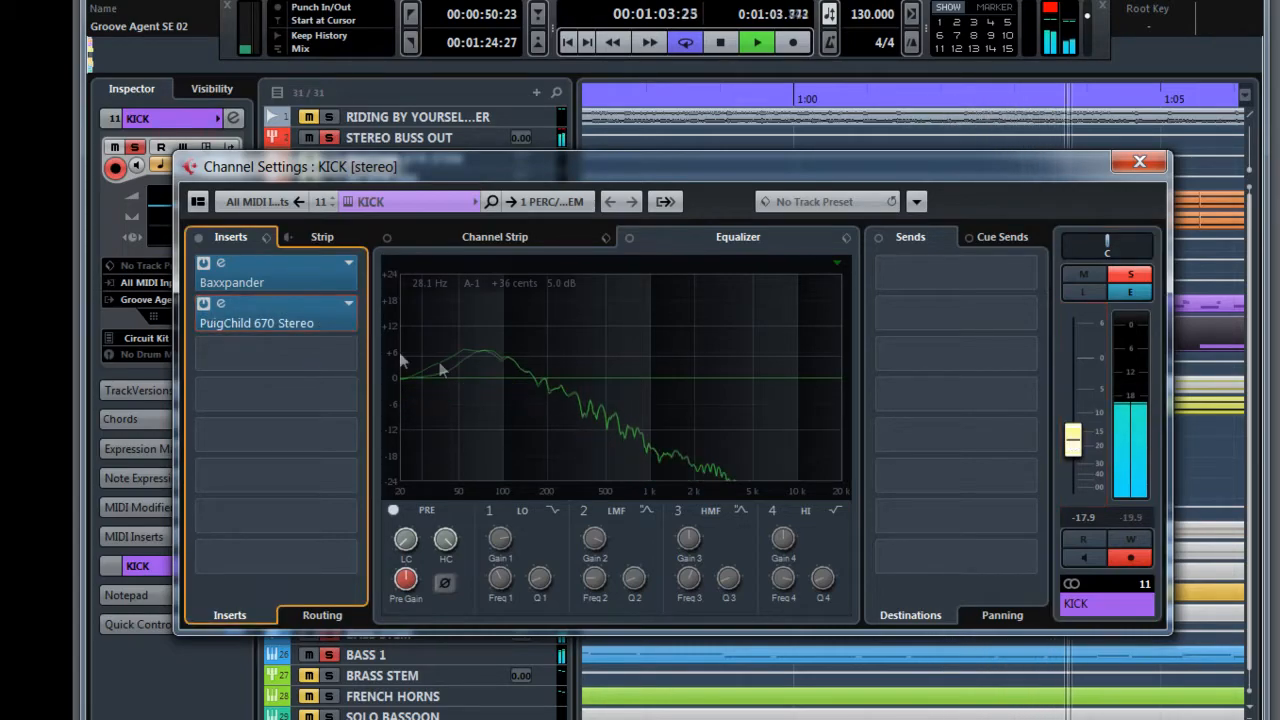
drag(1072, 438, 1072, 472)
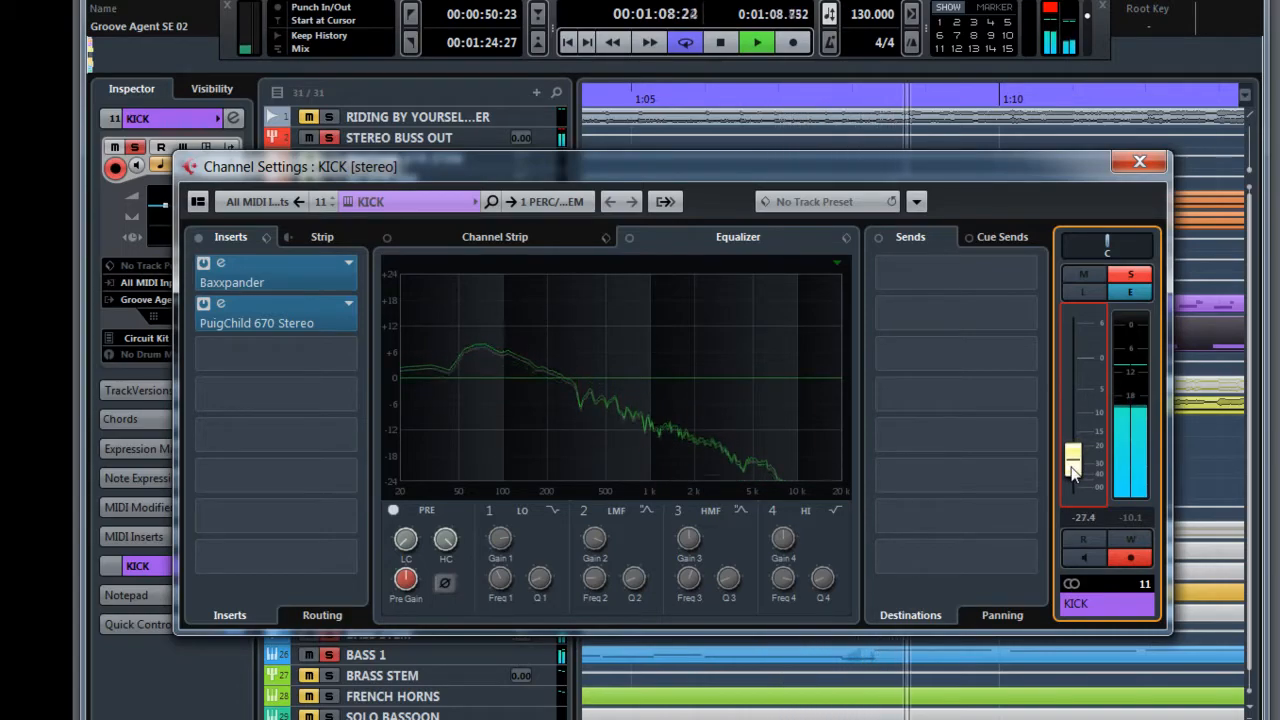
click(488, 510)
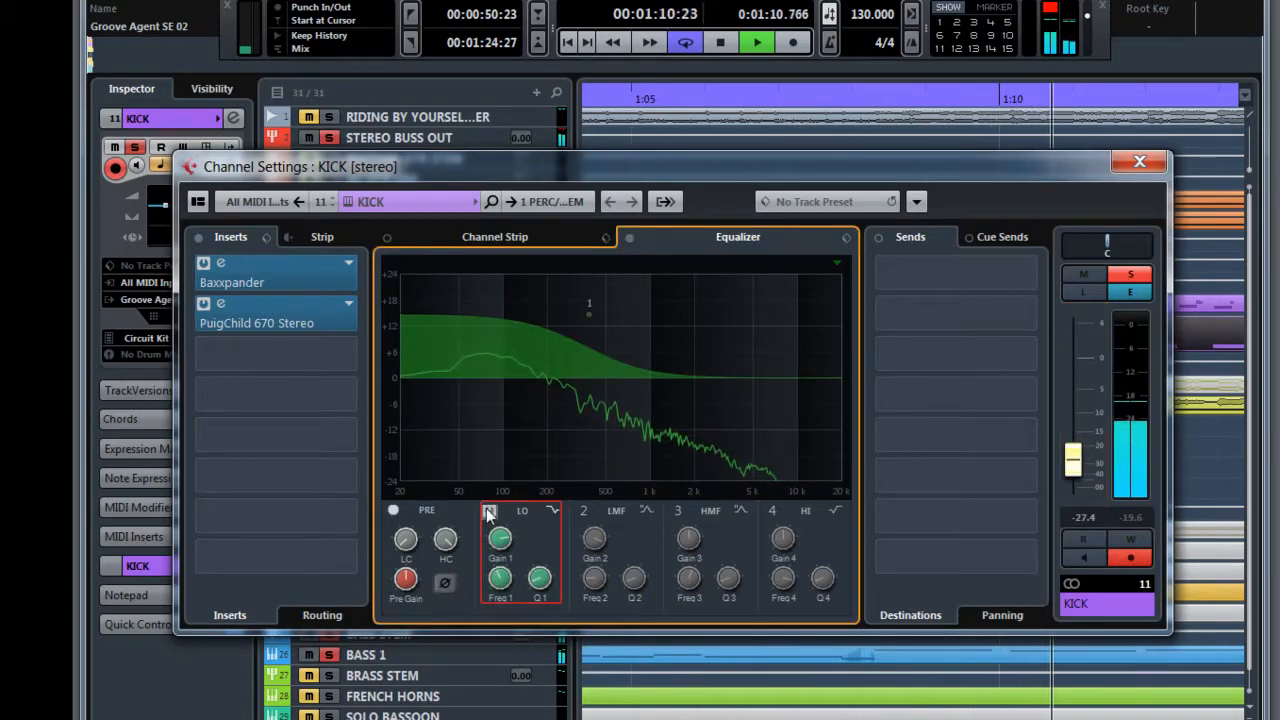
click(586, 510)
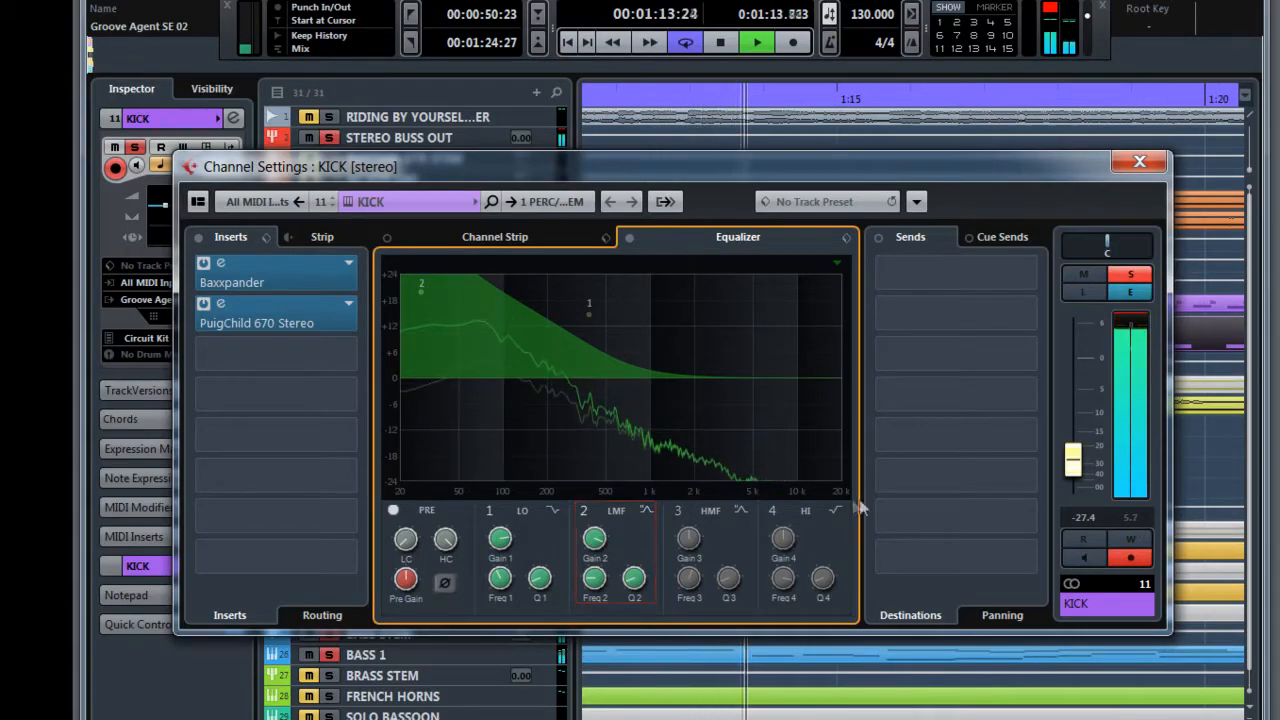
Pull the KICK fader down to -∞ to hear the section without it, and close the channel settings.
drag(1072, 462, 1071, 490)
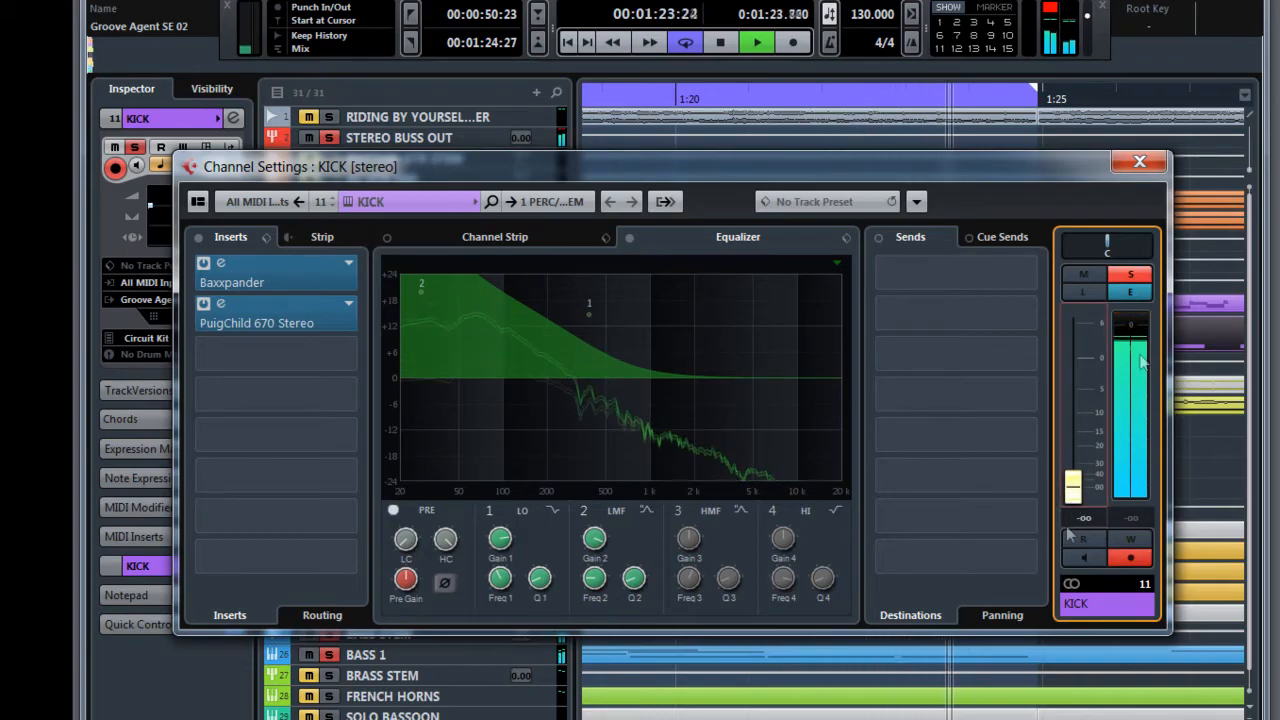
click(1136, 172)
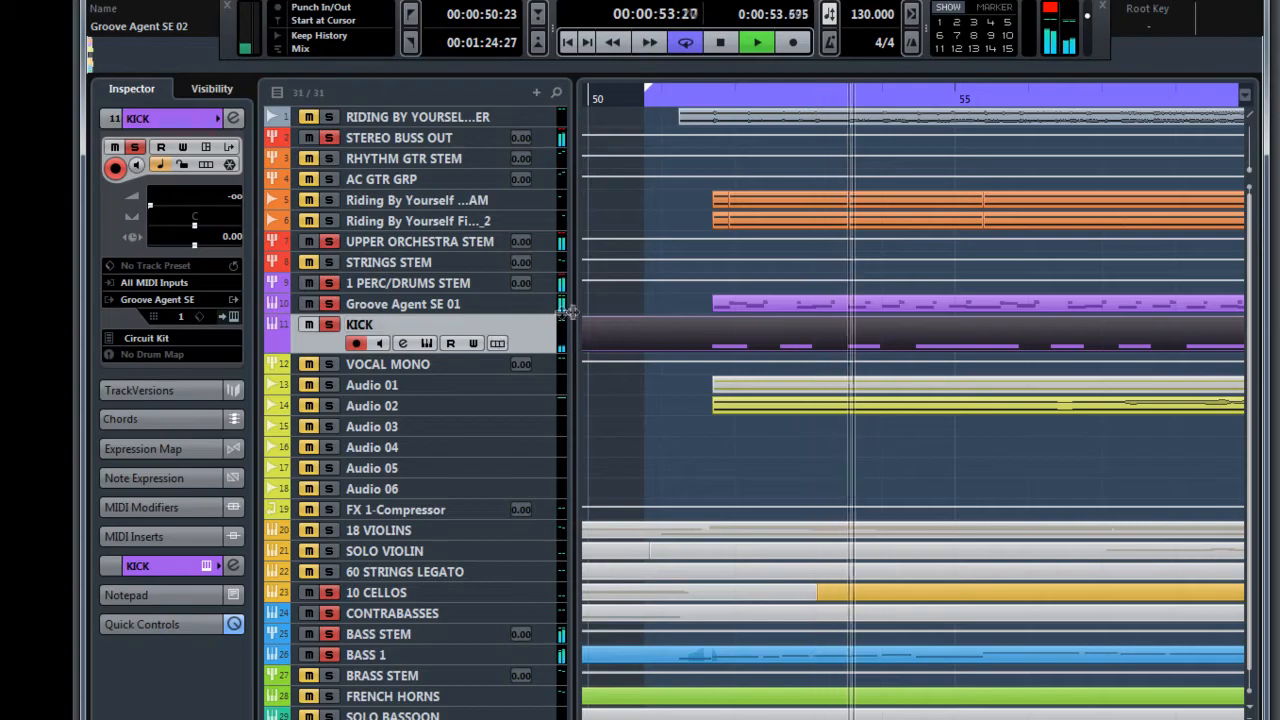
Examine the drum notes of the Groove Agent SE 01 part in the key editor during playback, and close the editor.
double_click(755, 304)
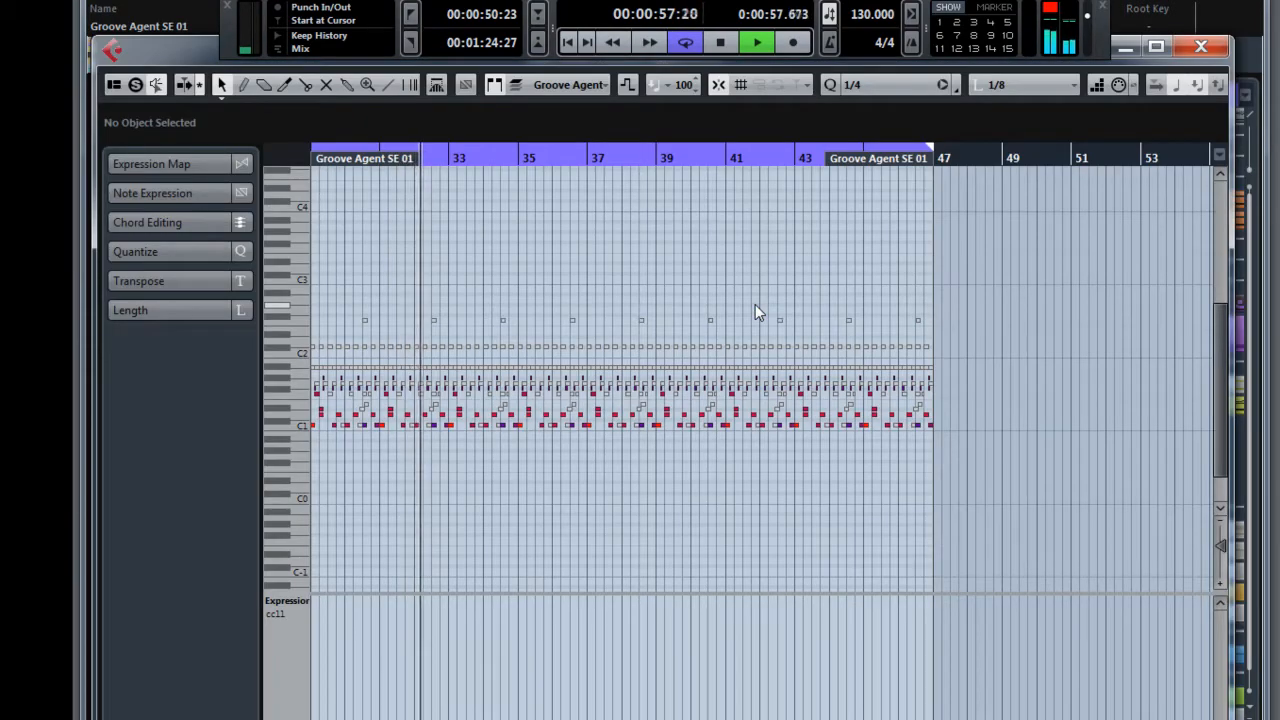
key(h)
key(h)
key(h)
key(h)
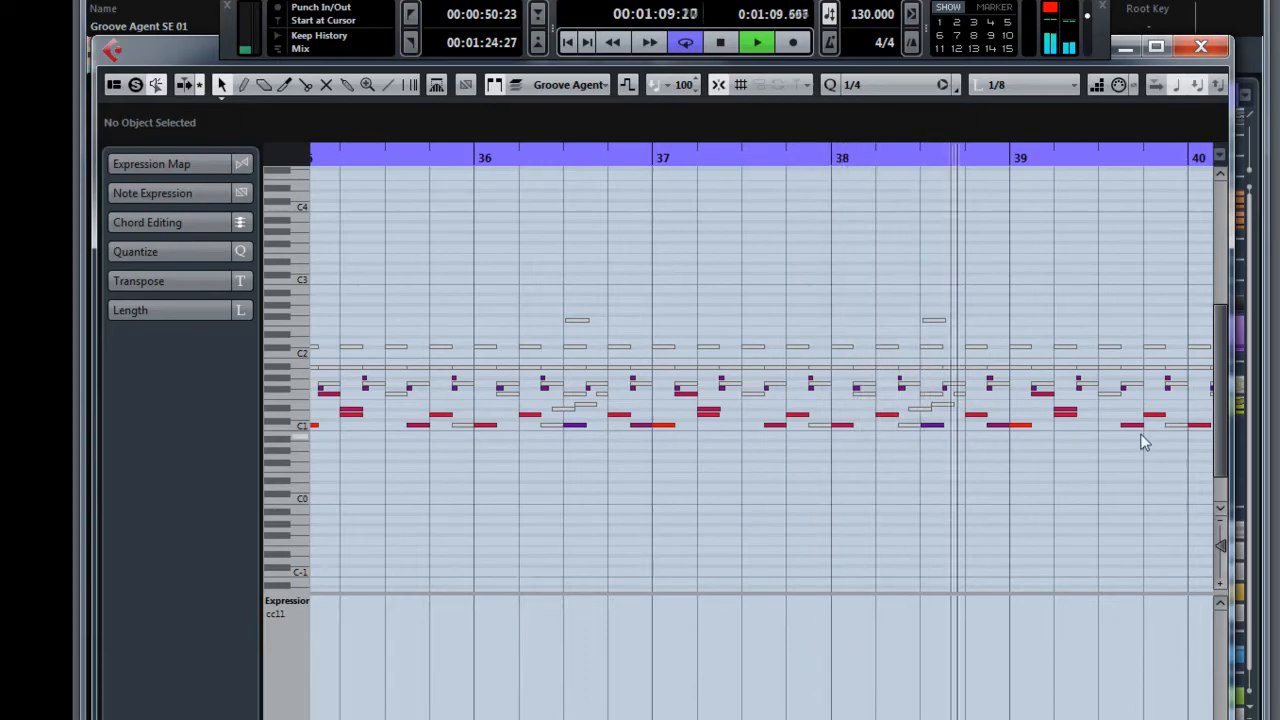
click(1200, 47)
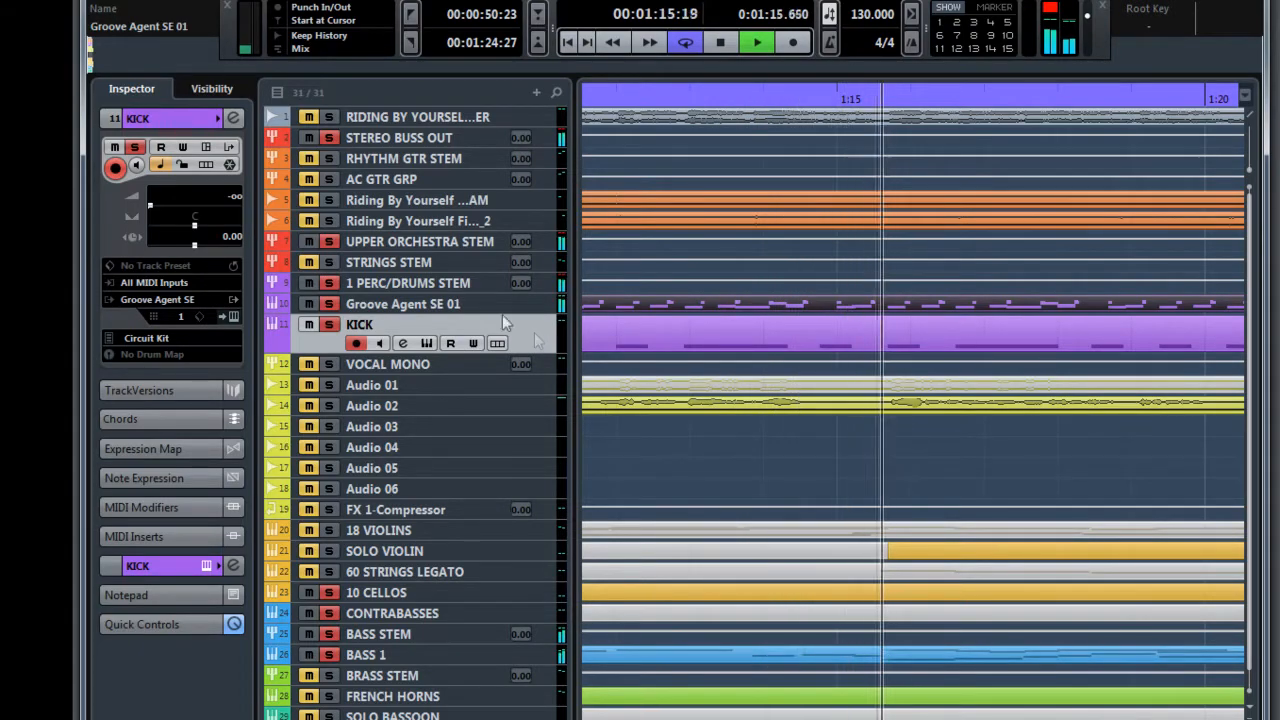
Set the KICK channel fader to -27.4 and close its channel settings.
click(233, 118)
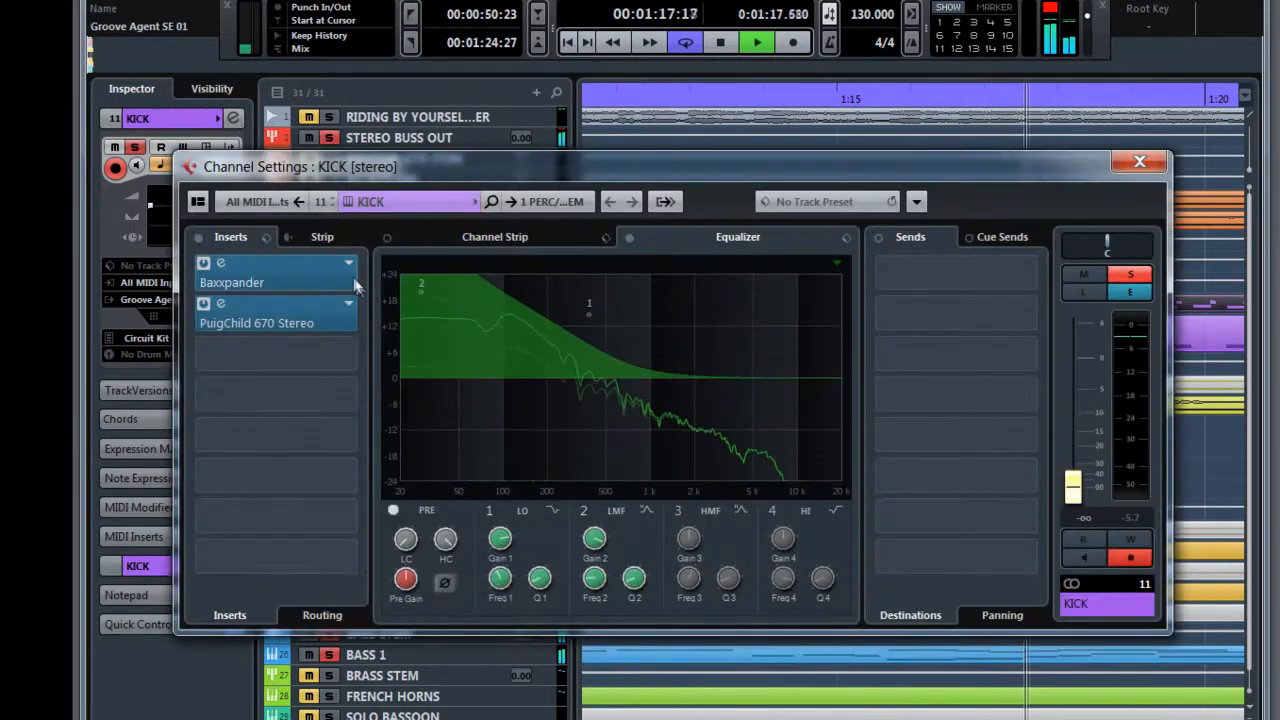
drag(1076, 494, 1077, 461)
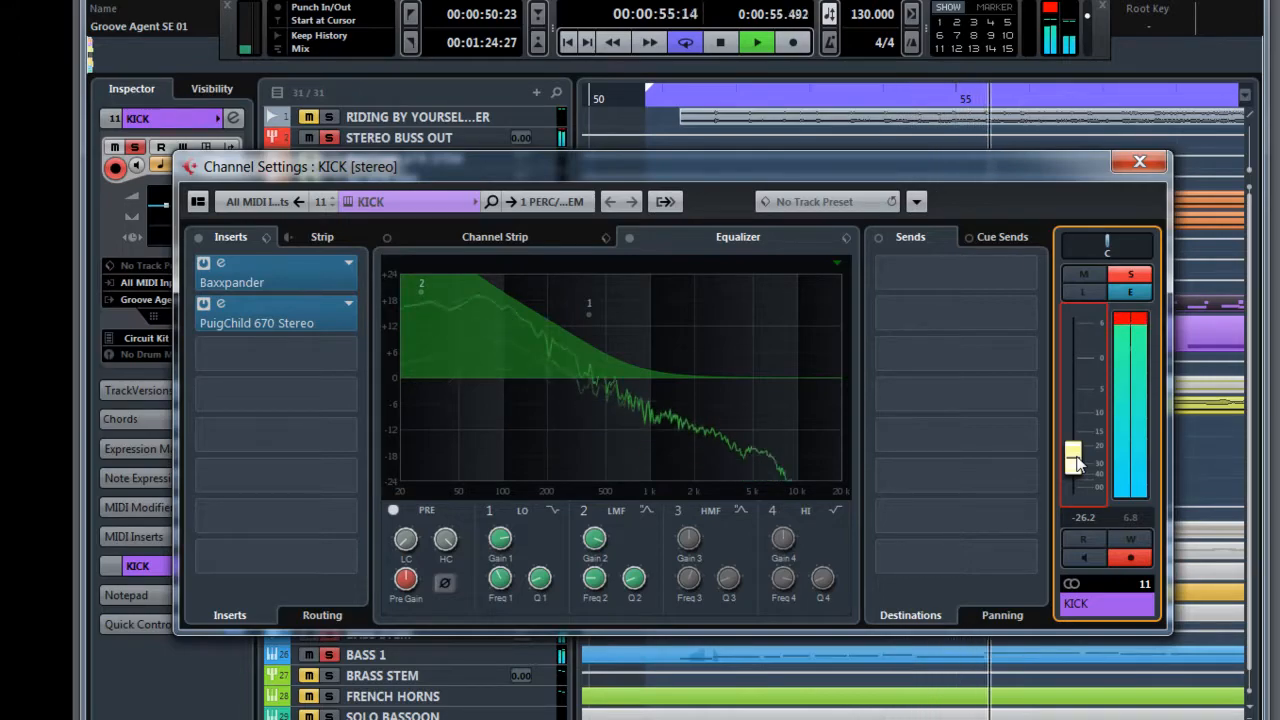
drag(1077, 462, 1078, 466)
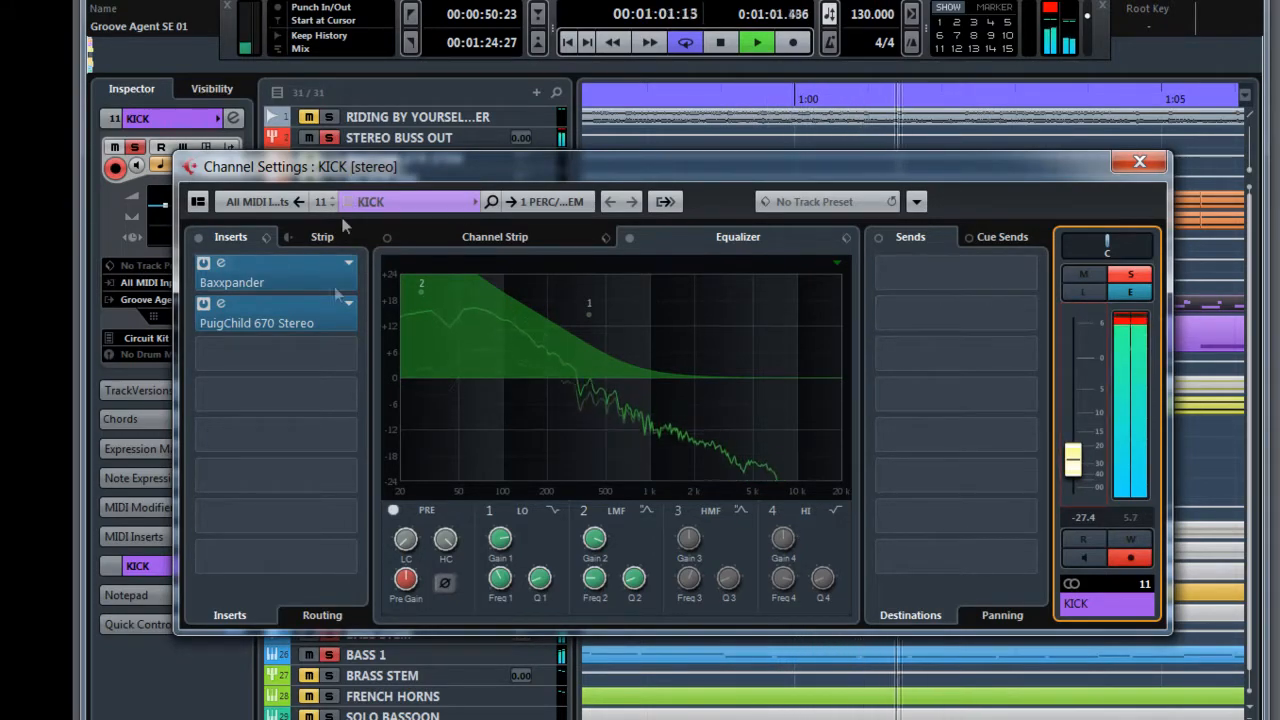
click(1142, 164)
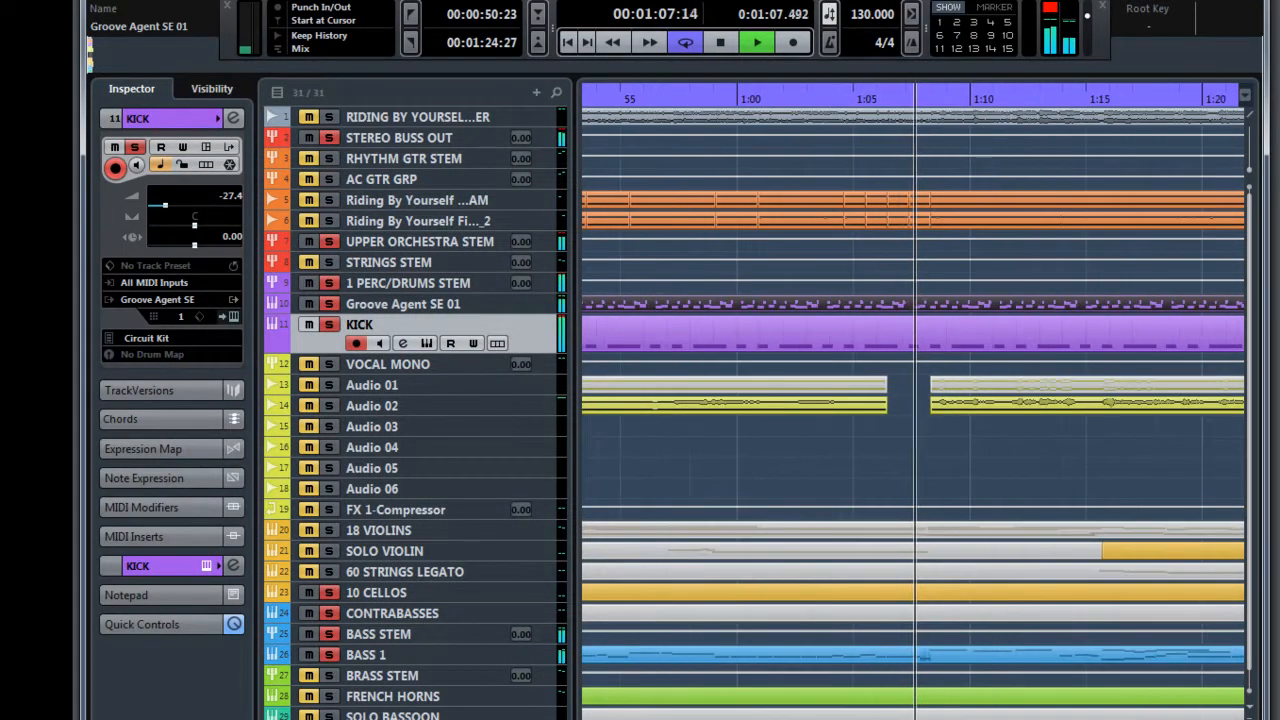
Play the looped section with all solos cleared, and enlarge the track rows in the arrangement.
key(g)
key(g)
key(g)
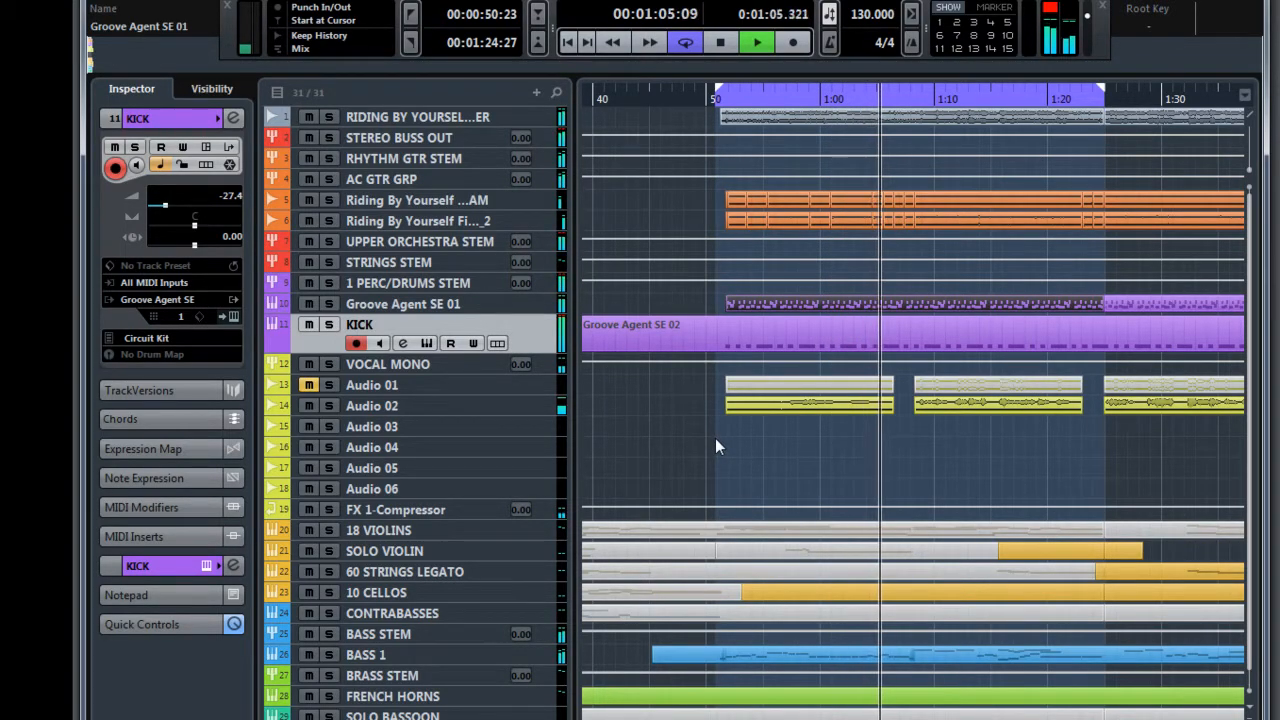
key(shift+h)
key(shift+h)
key(shift+h)
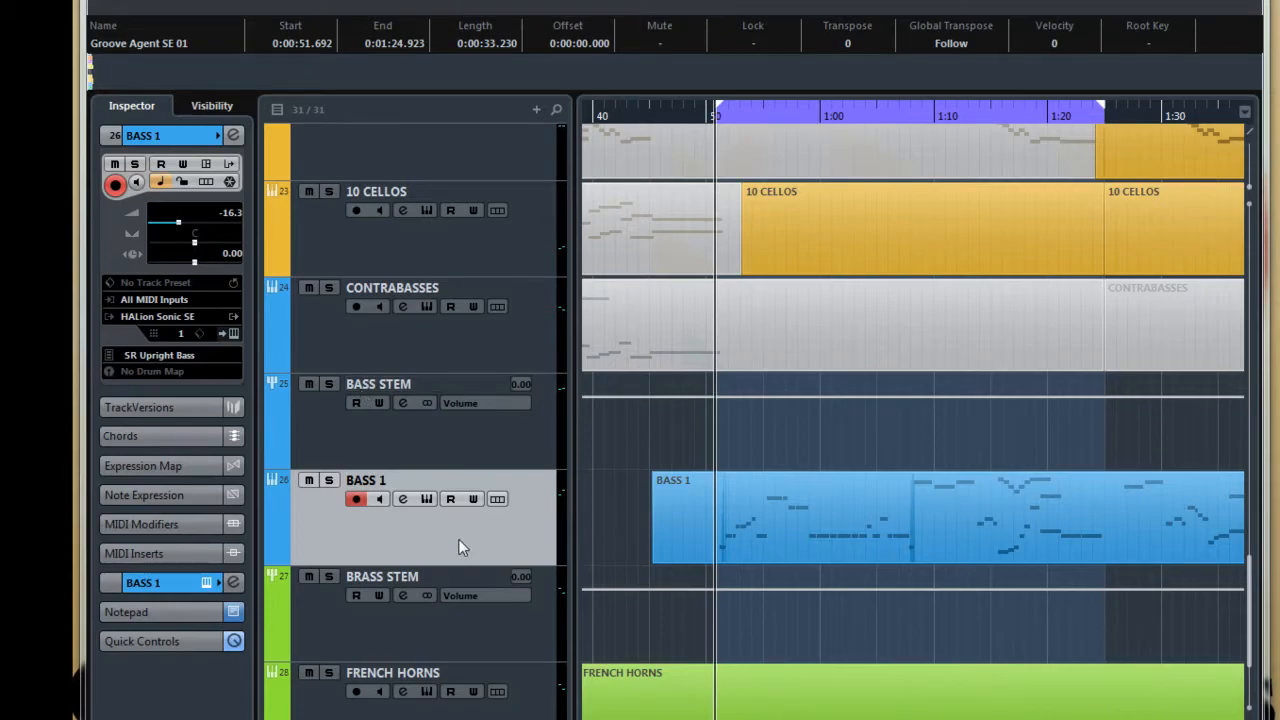
Open the Compressor insert on BASS 1 with its side-chain active, and keep only the plug-in window open, moved aside.
click(465, 541)
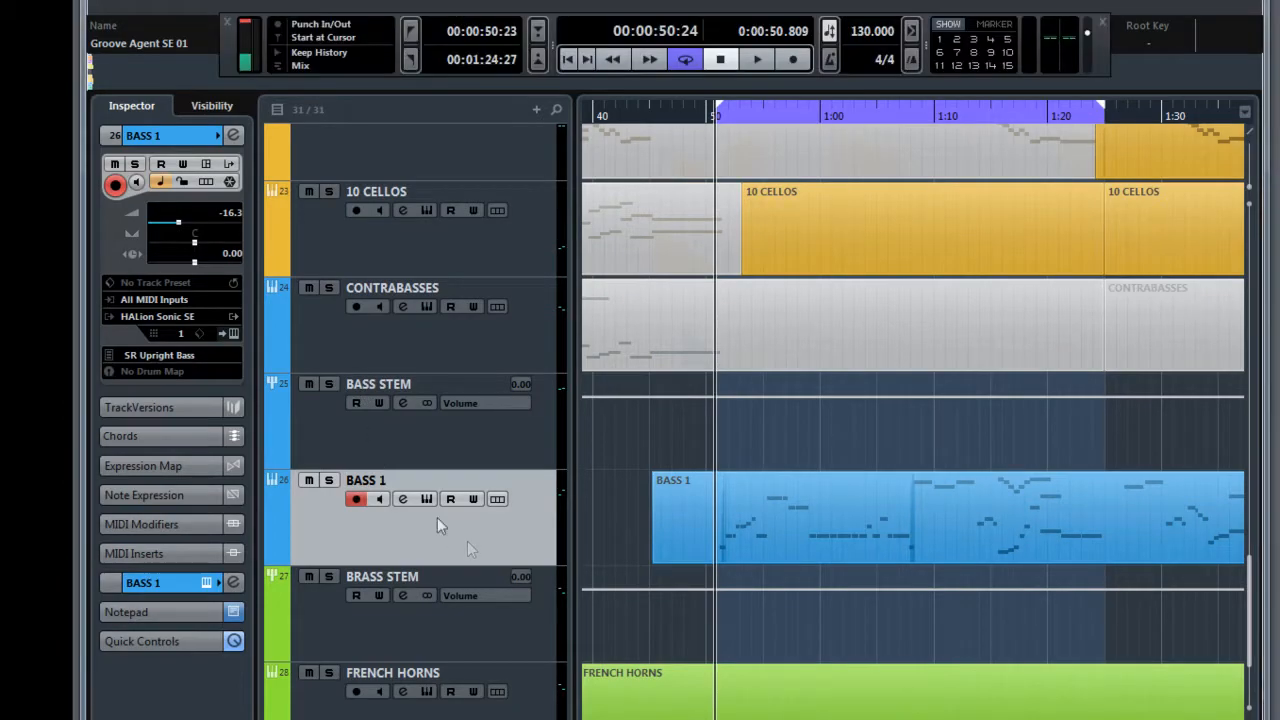
click(233, 135)
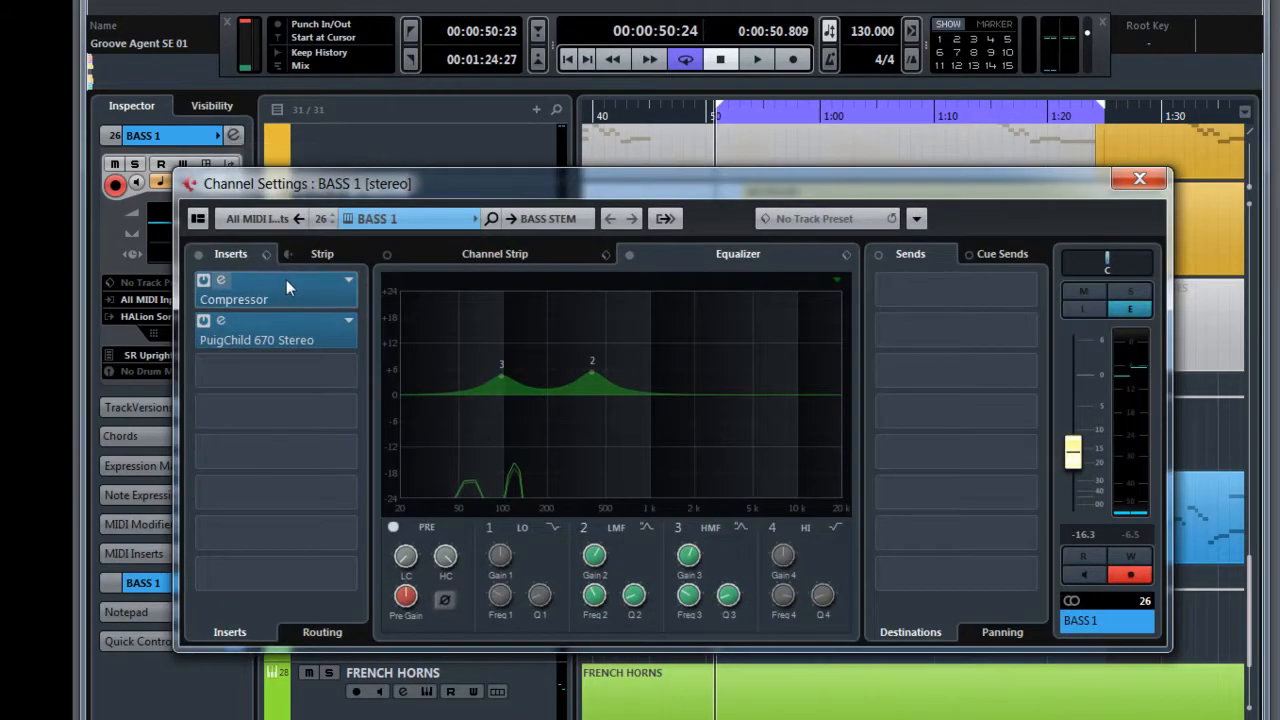
click(287, 281)
drag(536, 184, 537, 402)
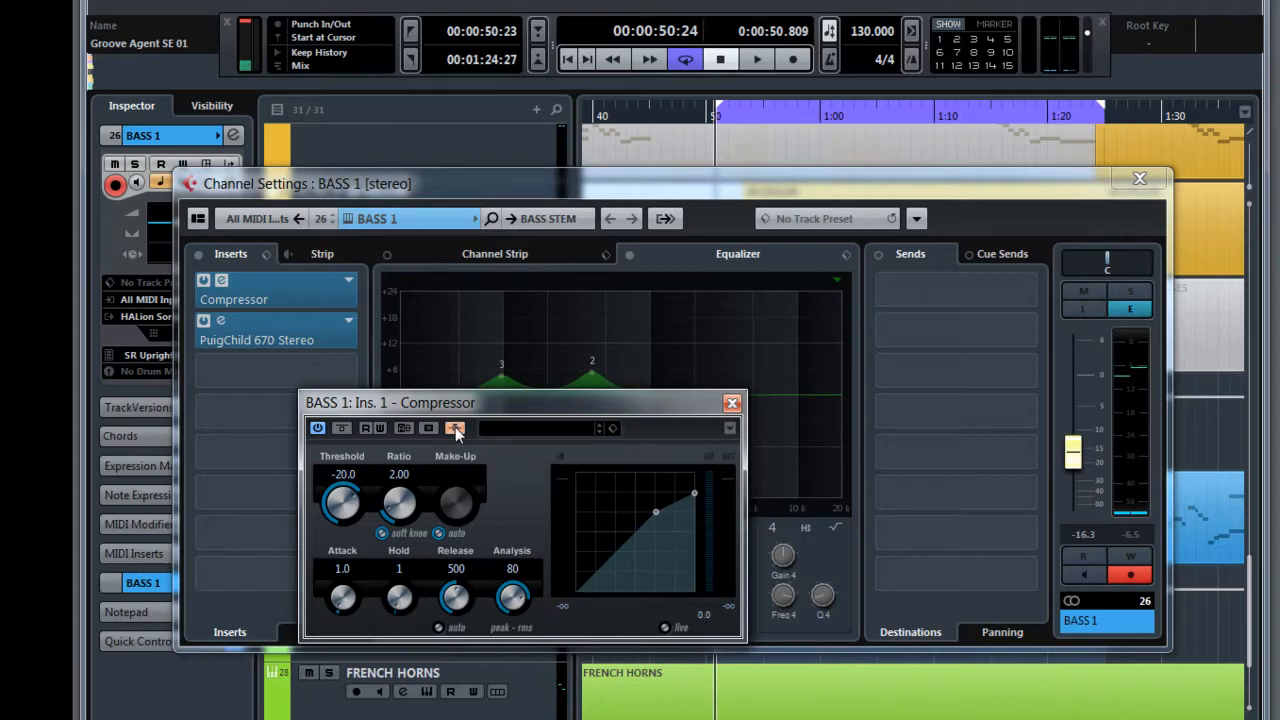
drag(647, 402, 589, 461)
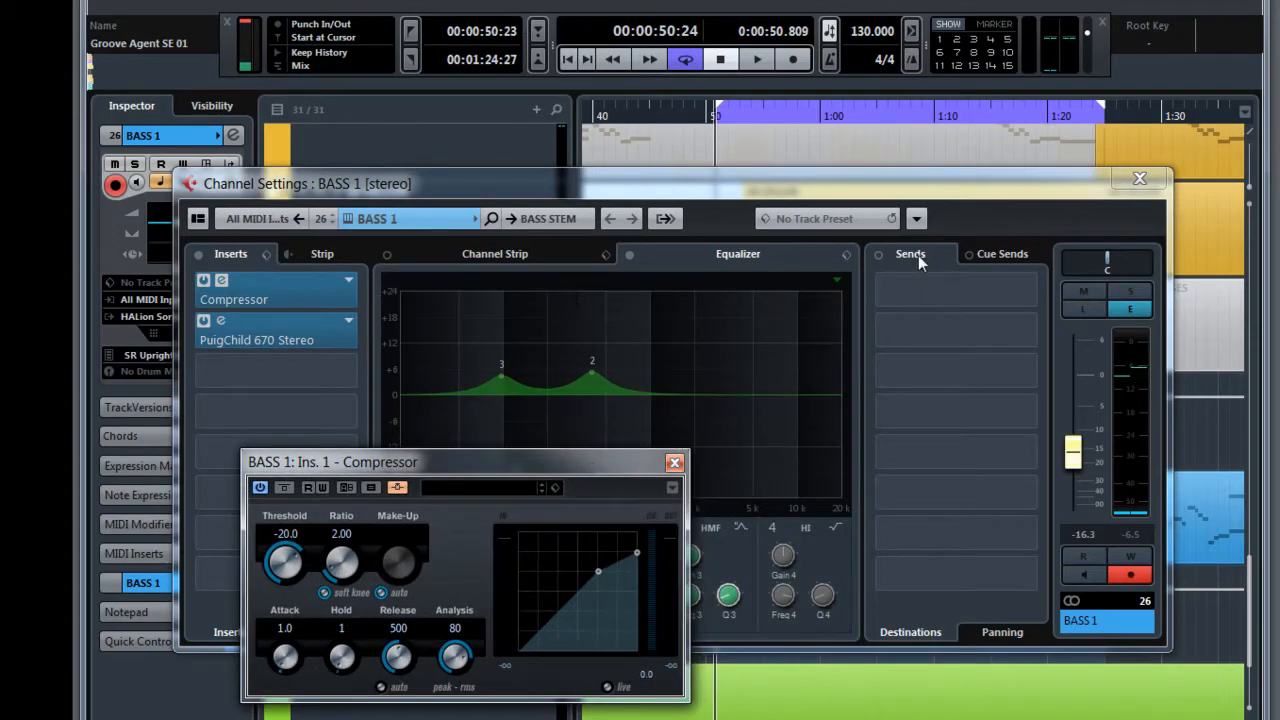
click(1139, 178)
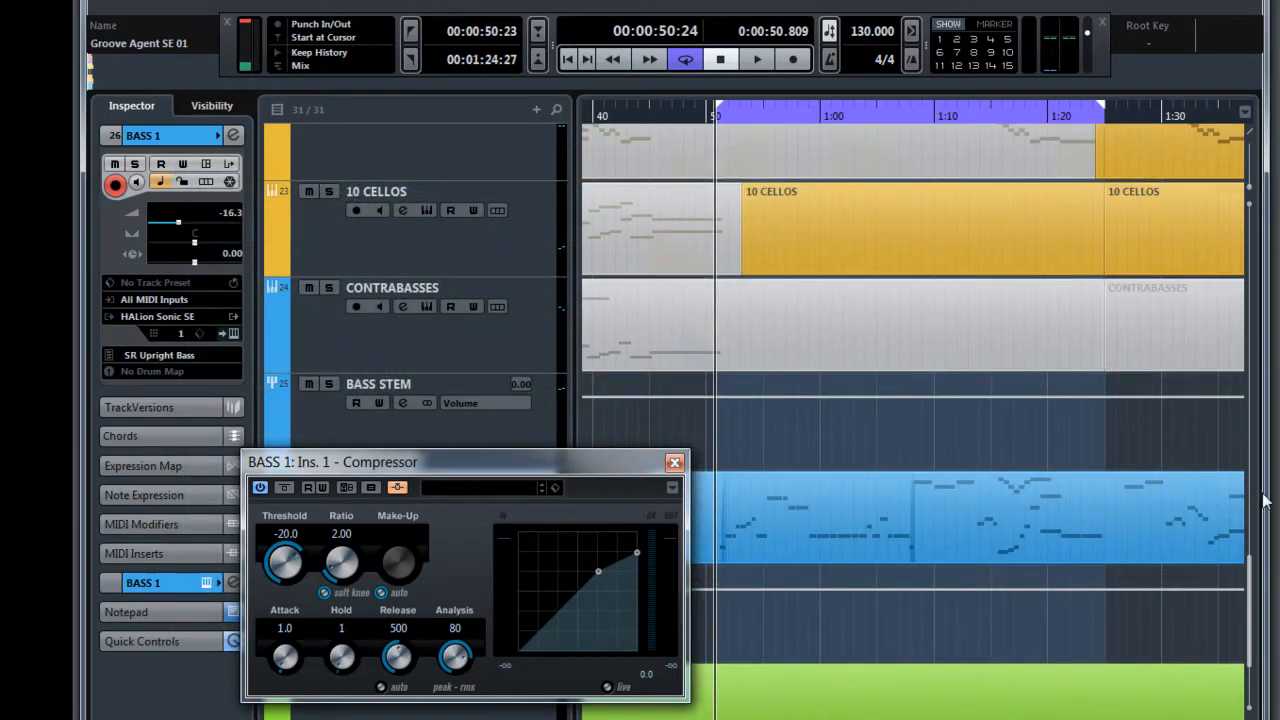
Route the first send of the KICK channel to Side-chains - BASS 1: Ins. 1 - Compressor.
drag(1255, 598, 1170, 388)
click(476, 323)
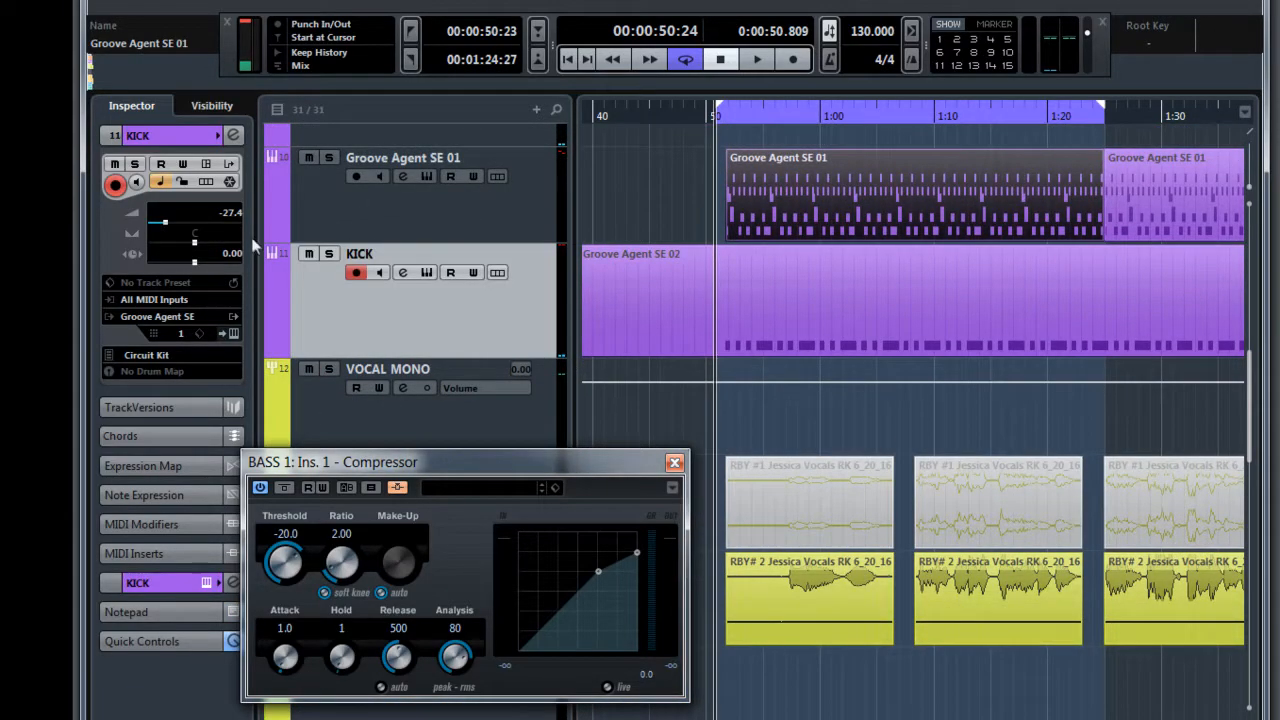
click(236, 136)
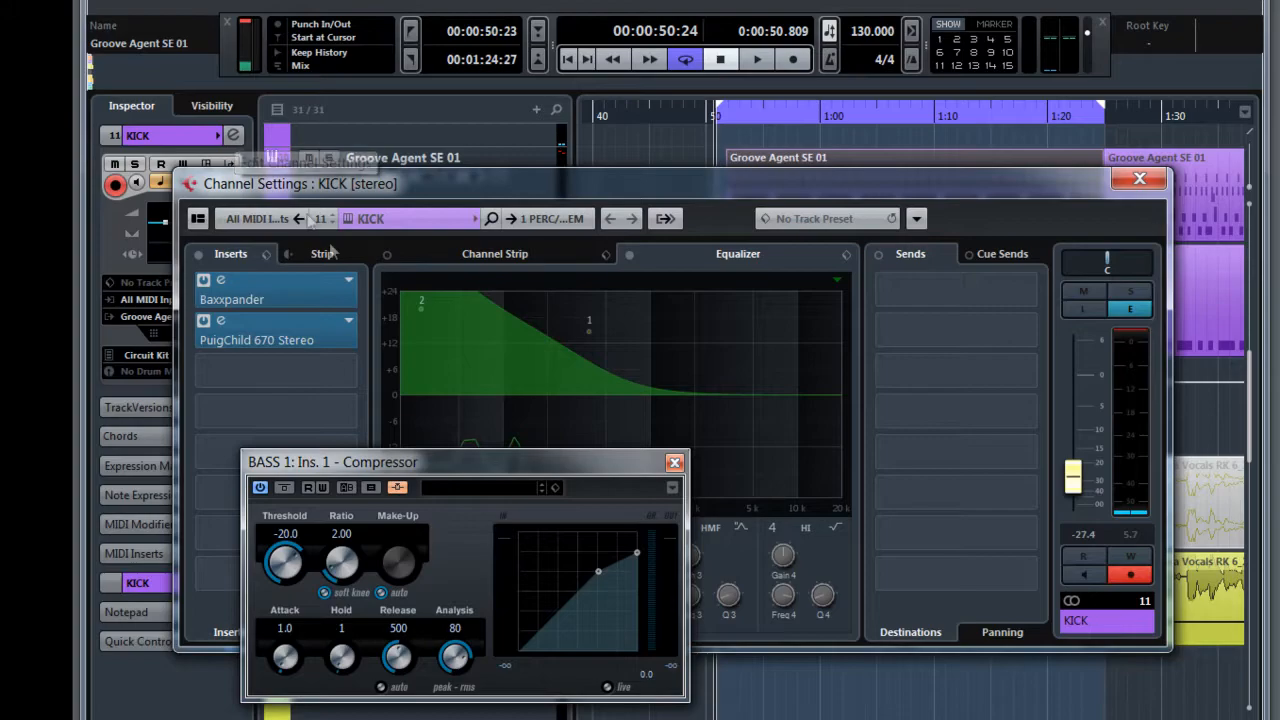
click(1029, 292)
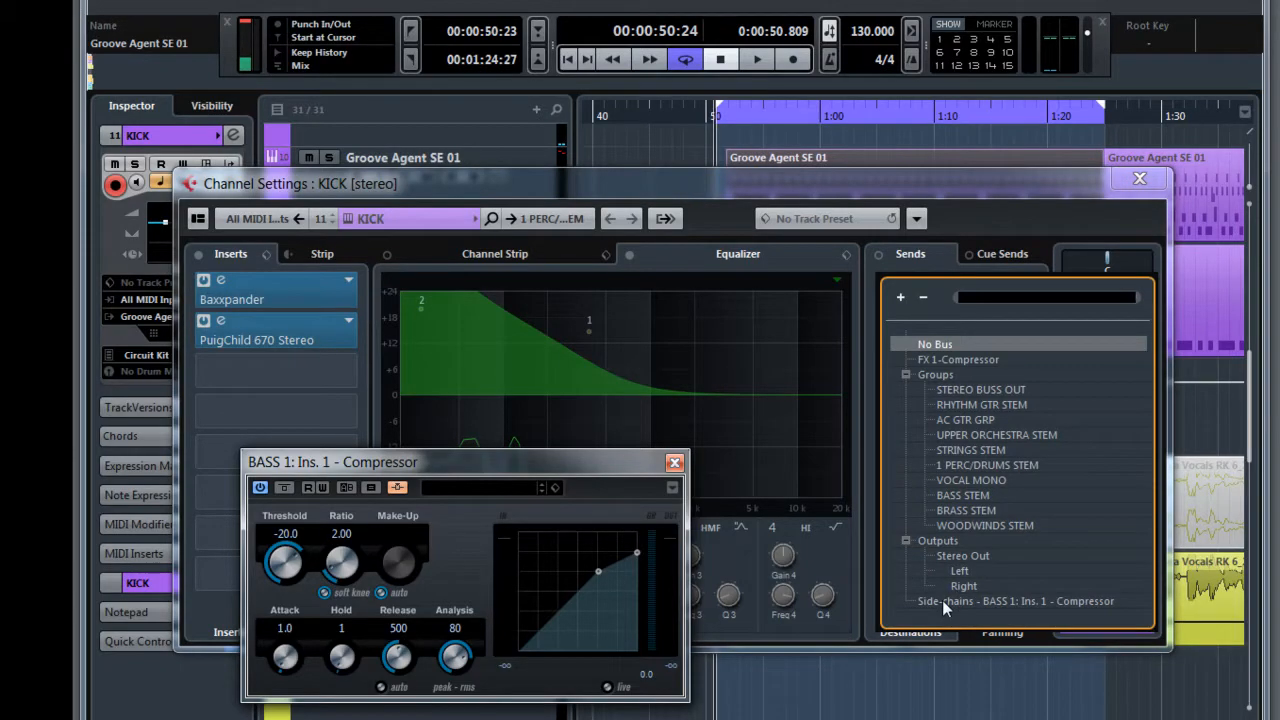
click(1008, 602)
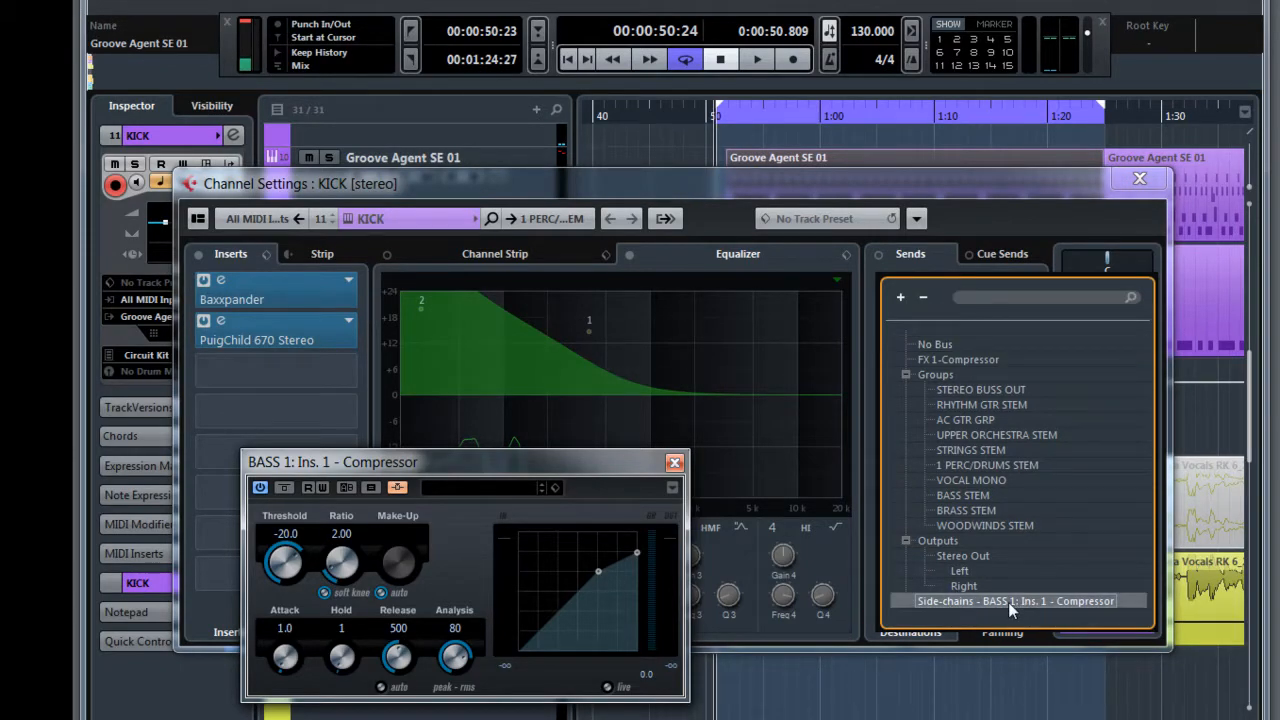
Play the loop with the KICK send enabled, set the send to 1.18, and set the BASS 1 Compressor's hold to 0 and release to 391.
click(884, 282)
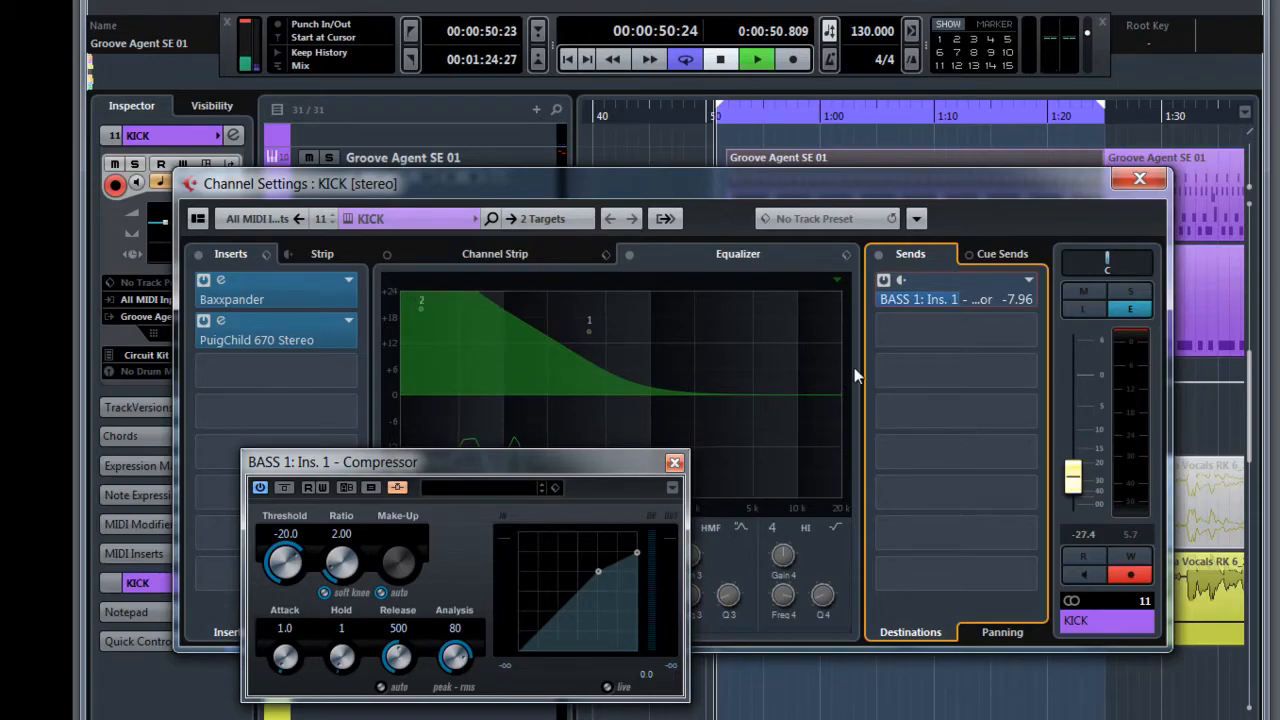
key(space)
drag(954, 300, 859, 302)
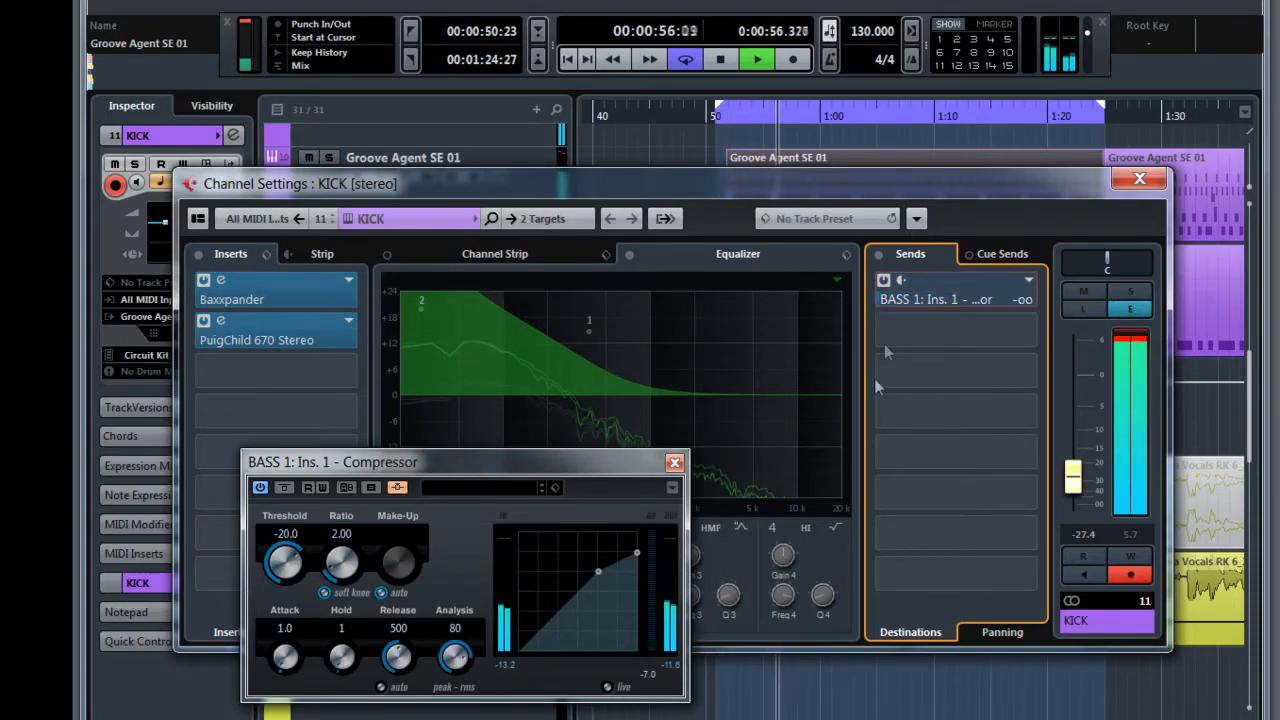
drag(888, 298, 954, 299)
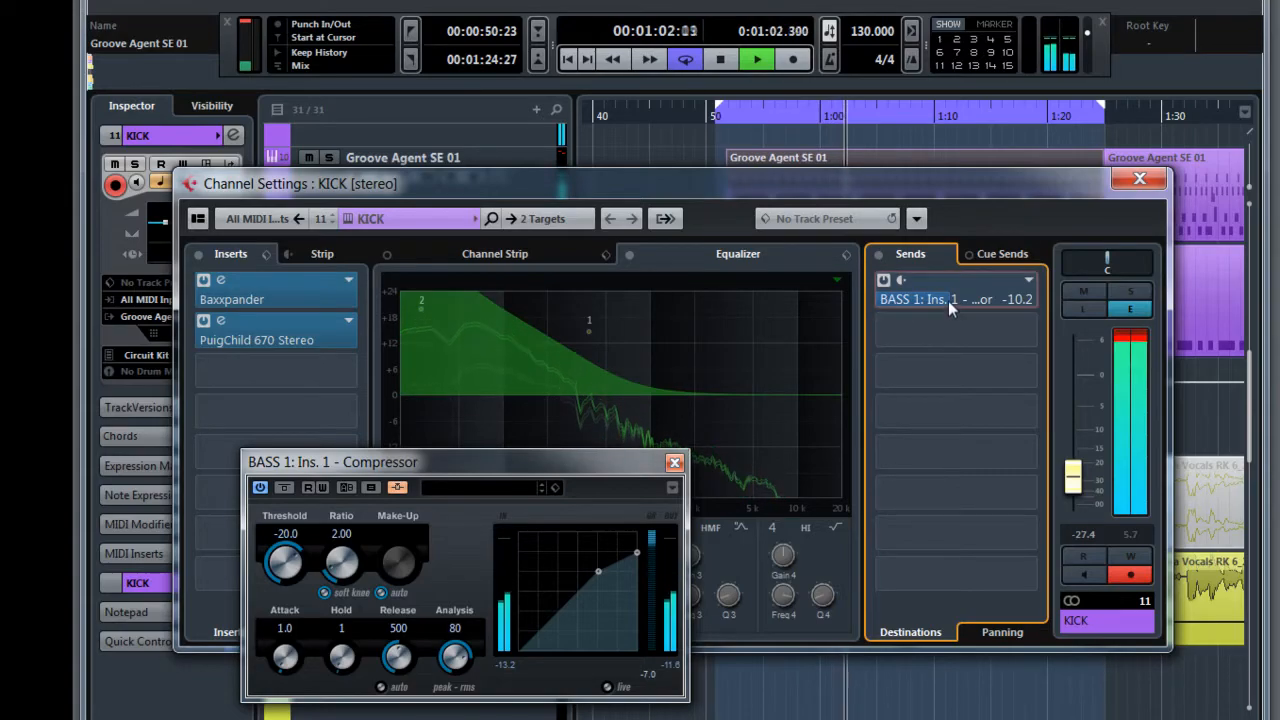
drag(950, 297, 1013, 299)
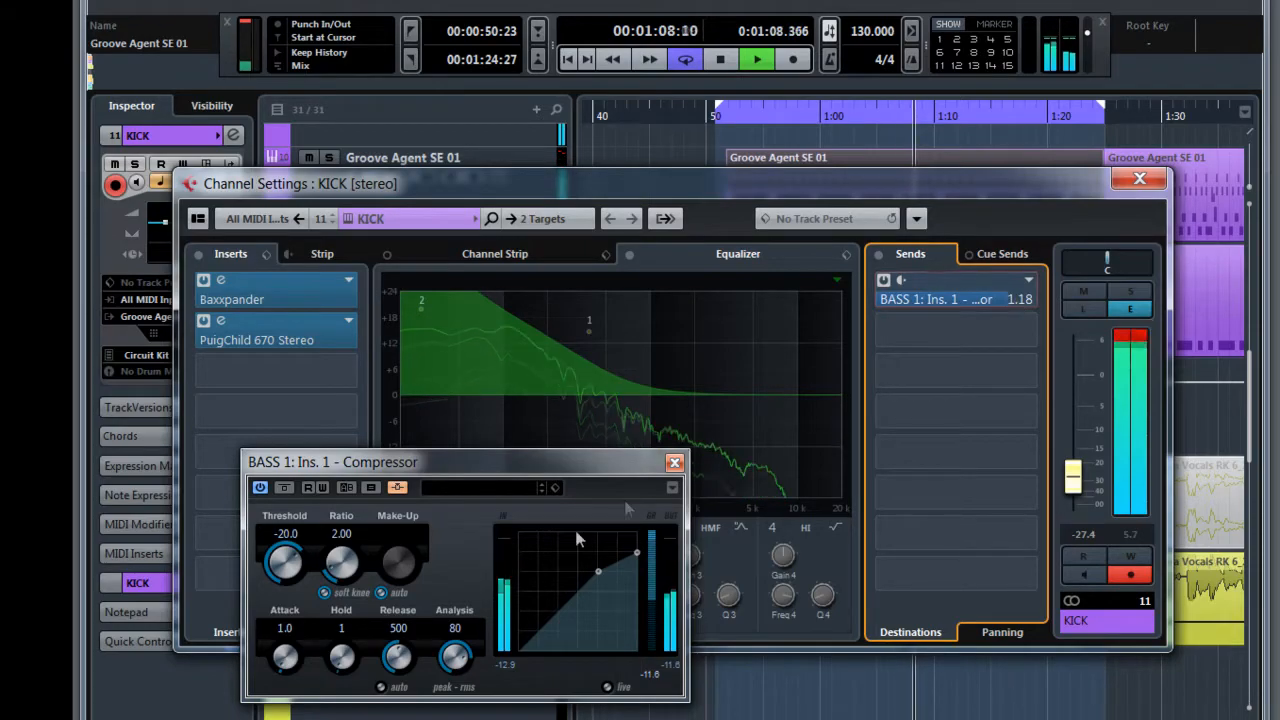
drag(397, 656, 378, 692)
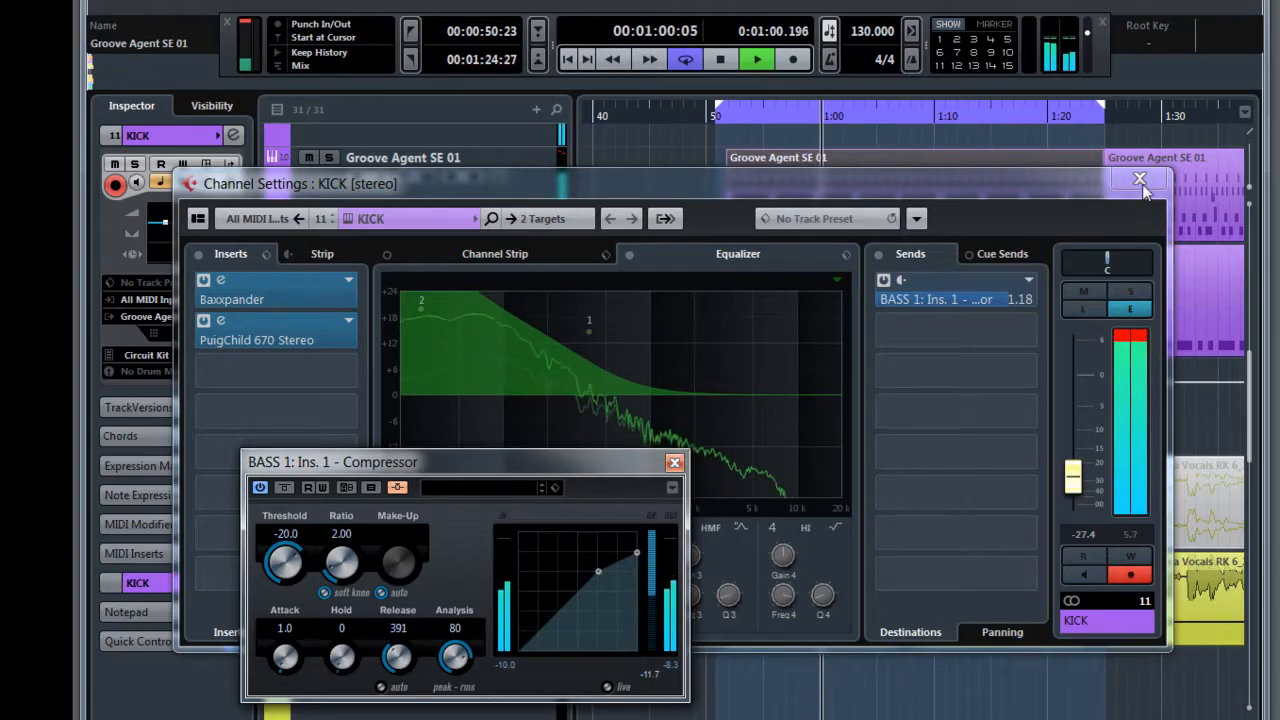
Solo the KICK and BASS 1 tracks during playback, moving the open windows clear of the track list.
drag(1054, 178, 1090, 418)
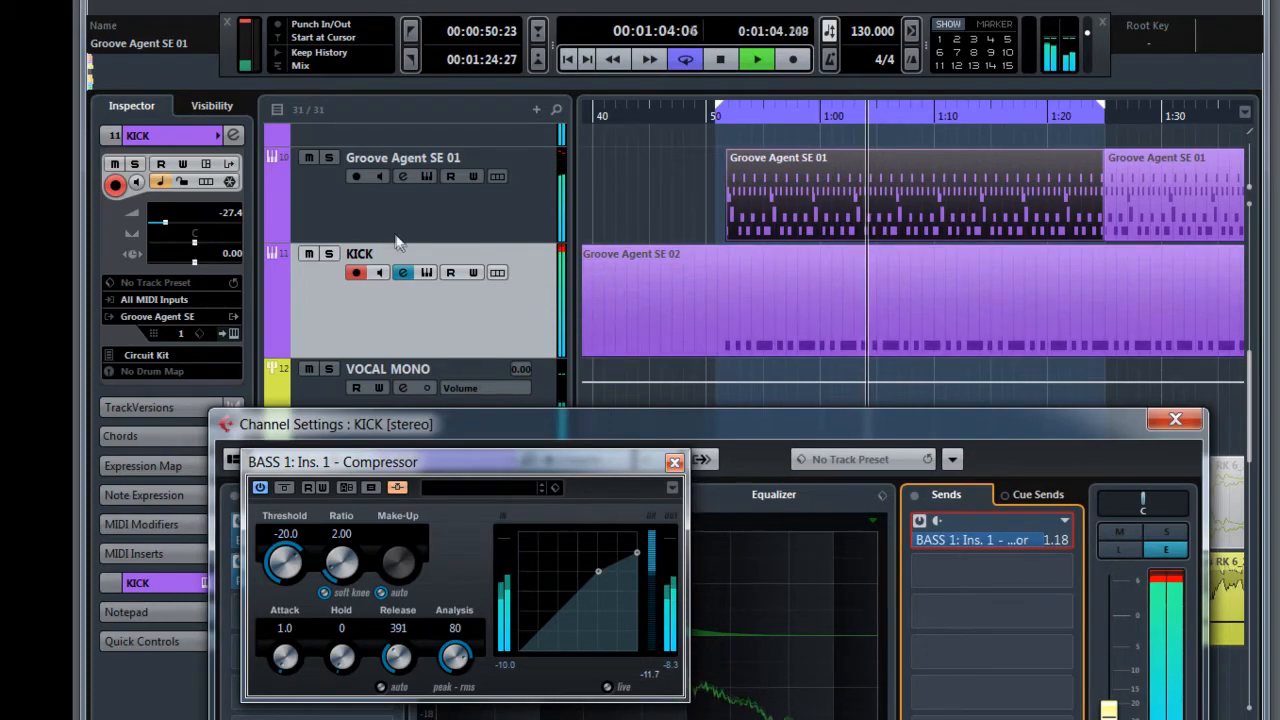
click(330, 256)
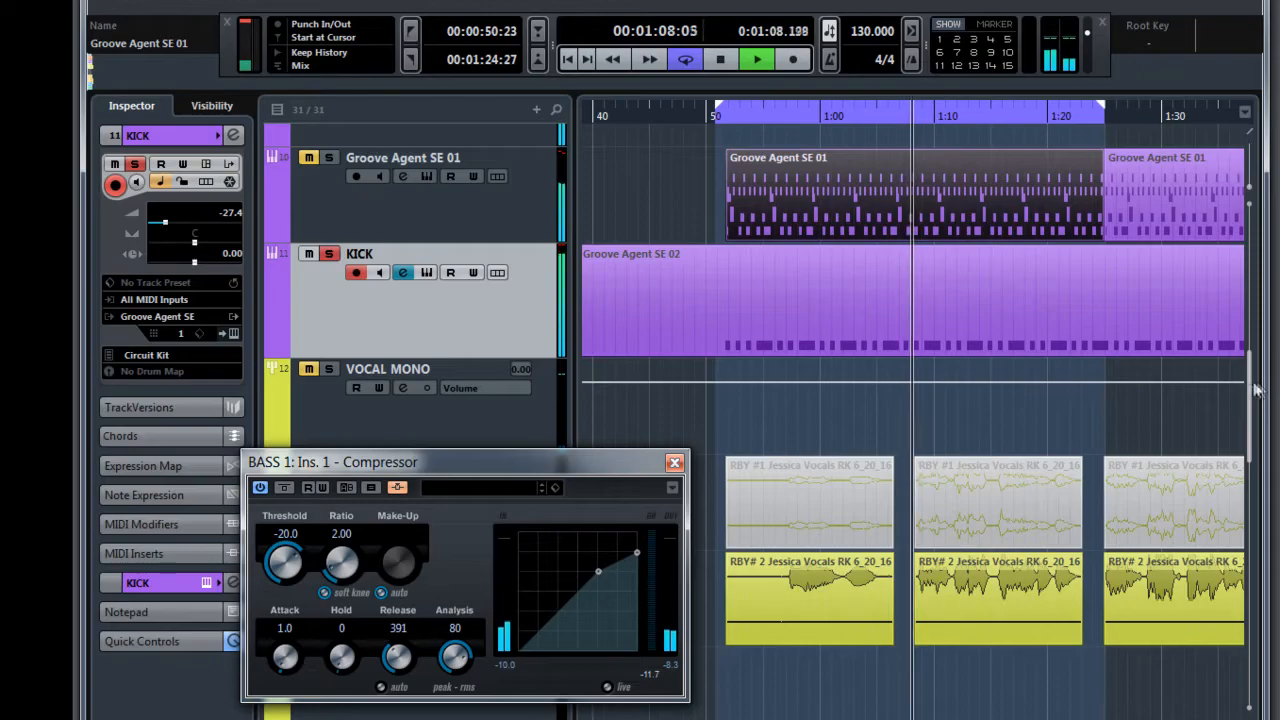
drag(1251, 390, 1251, 571)
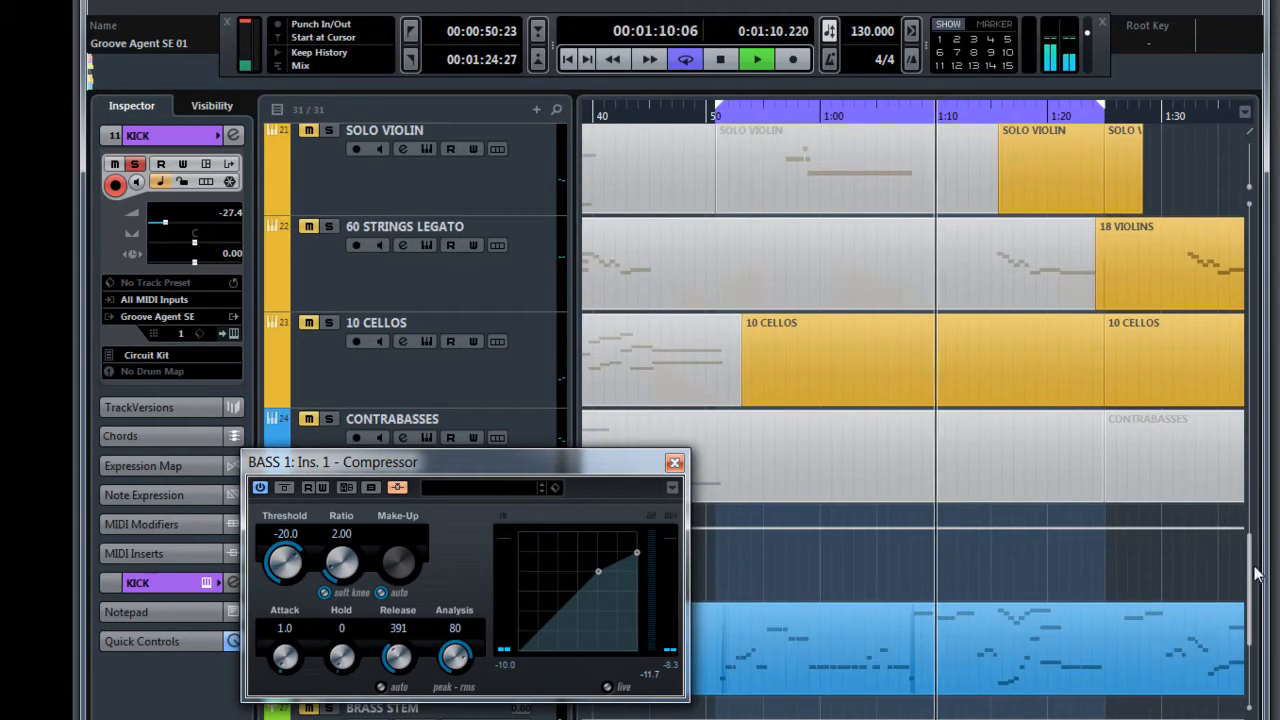
drag(556, 468, 563, 306)
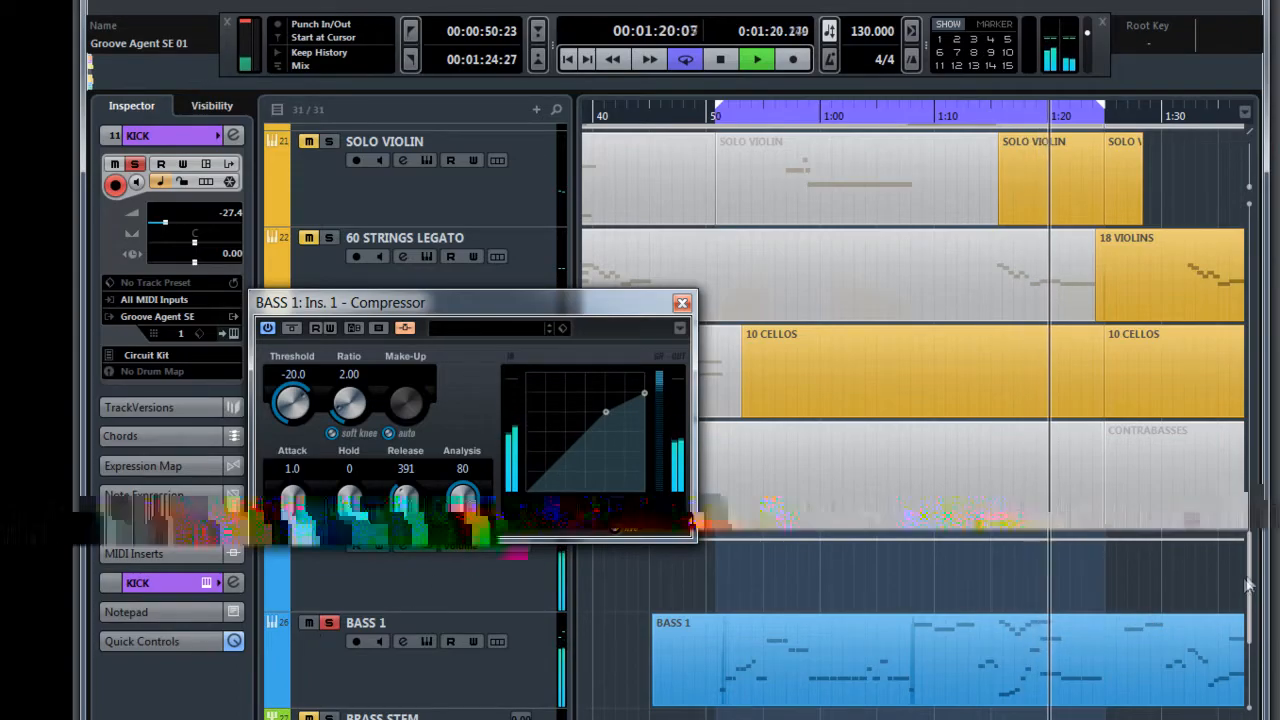
drag(1255, 580, 1266, 416)
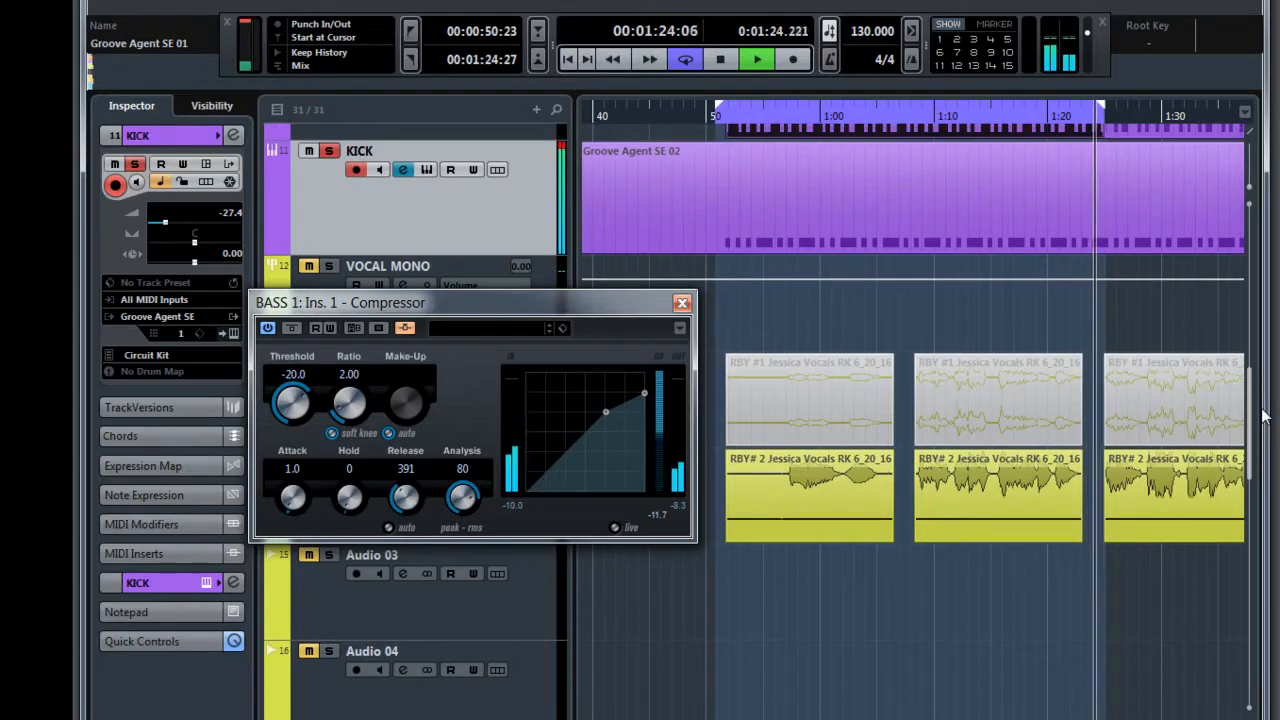
Reopen the KICK channel settings and compare the side-chain send at minimum and raised levels, ending at 5.78.
click(233, 135)
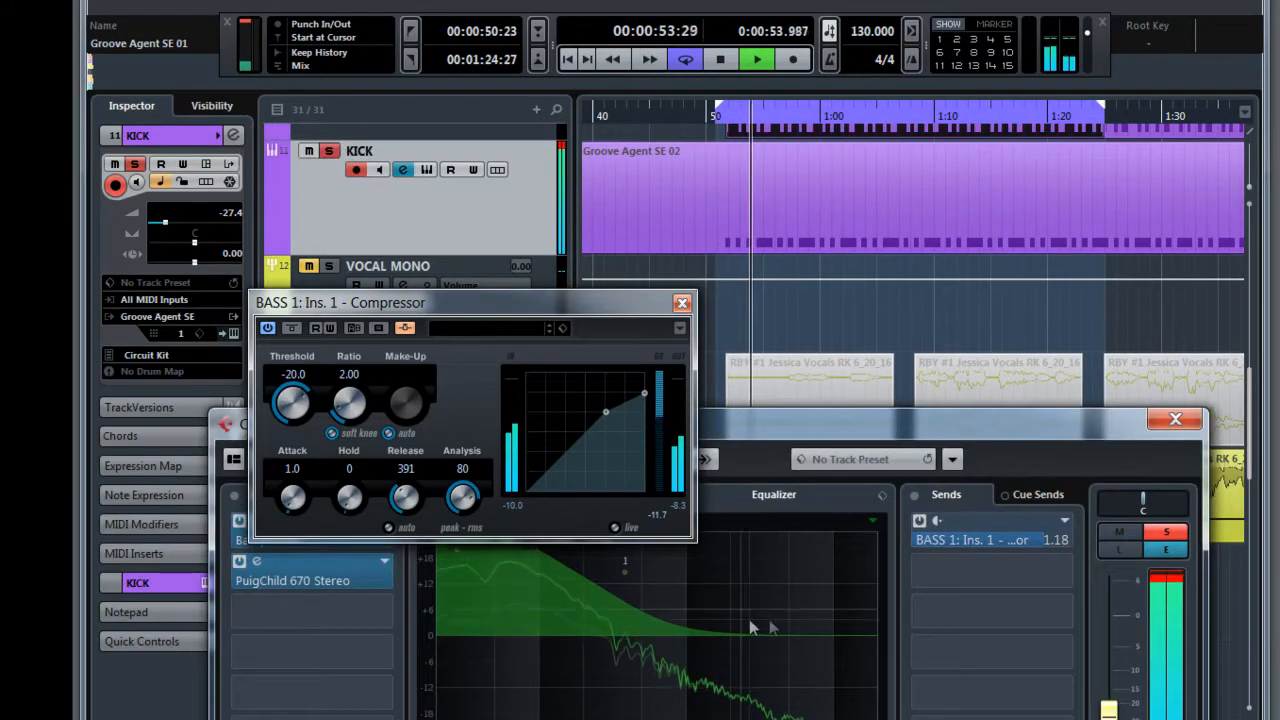
drag(866, 429, 919, 143)
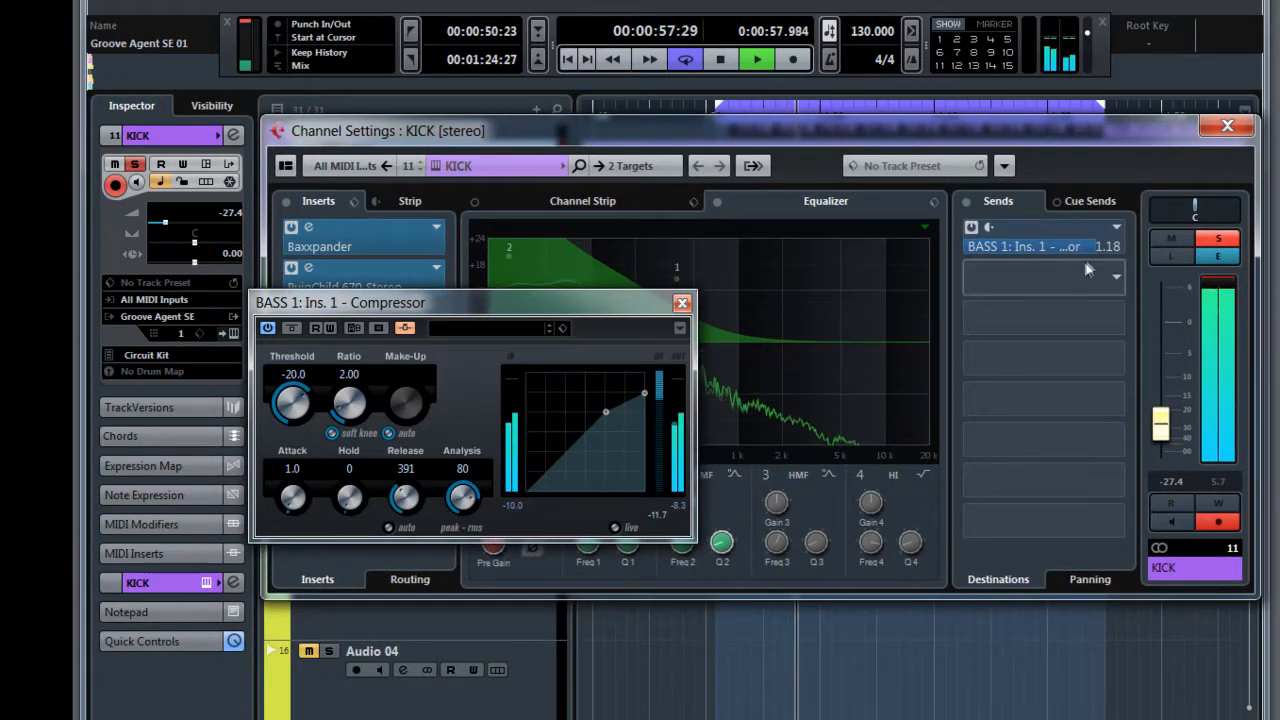
drag(1093, 244, 1035, 255)
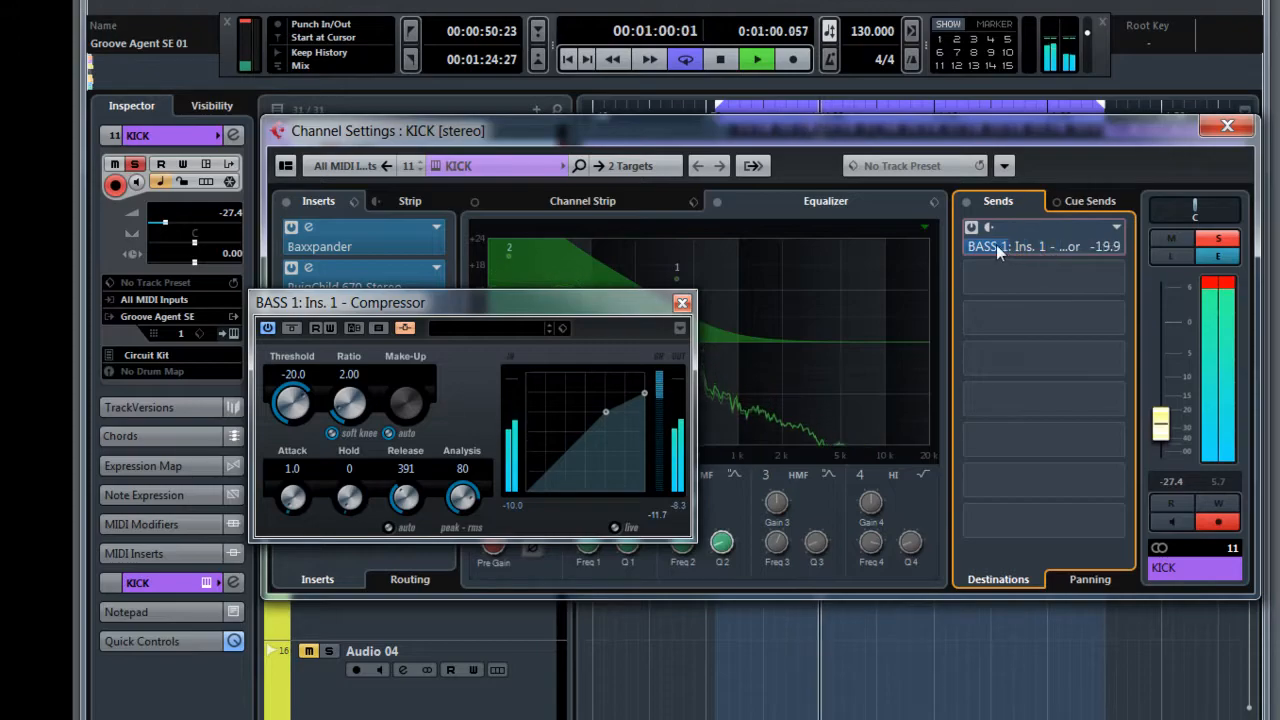
drag(958, 248, 953, 242)
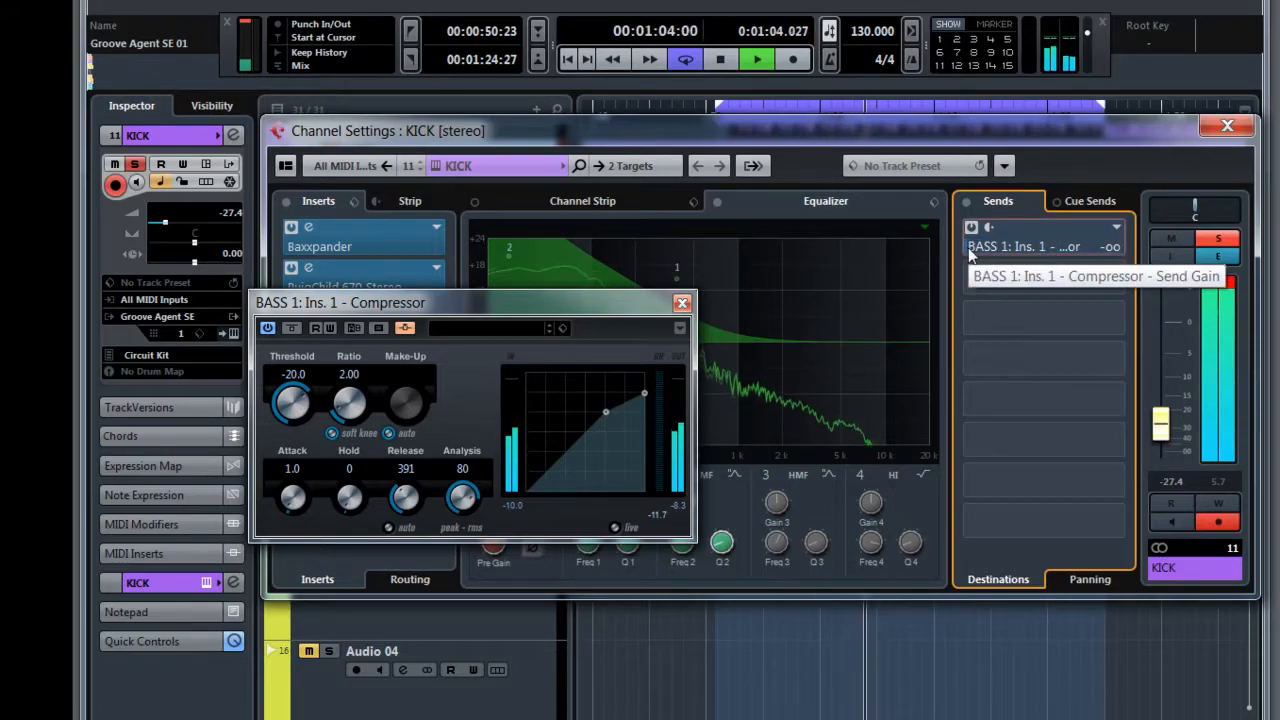
drag(968, 247, 1038, 260)
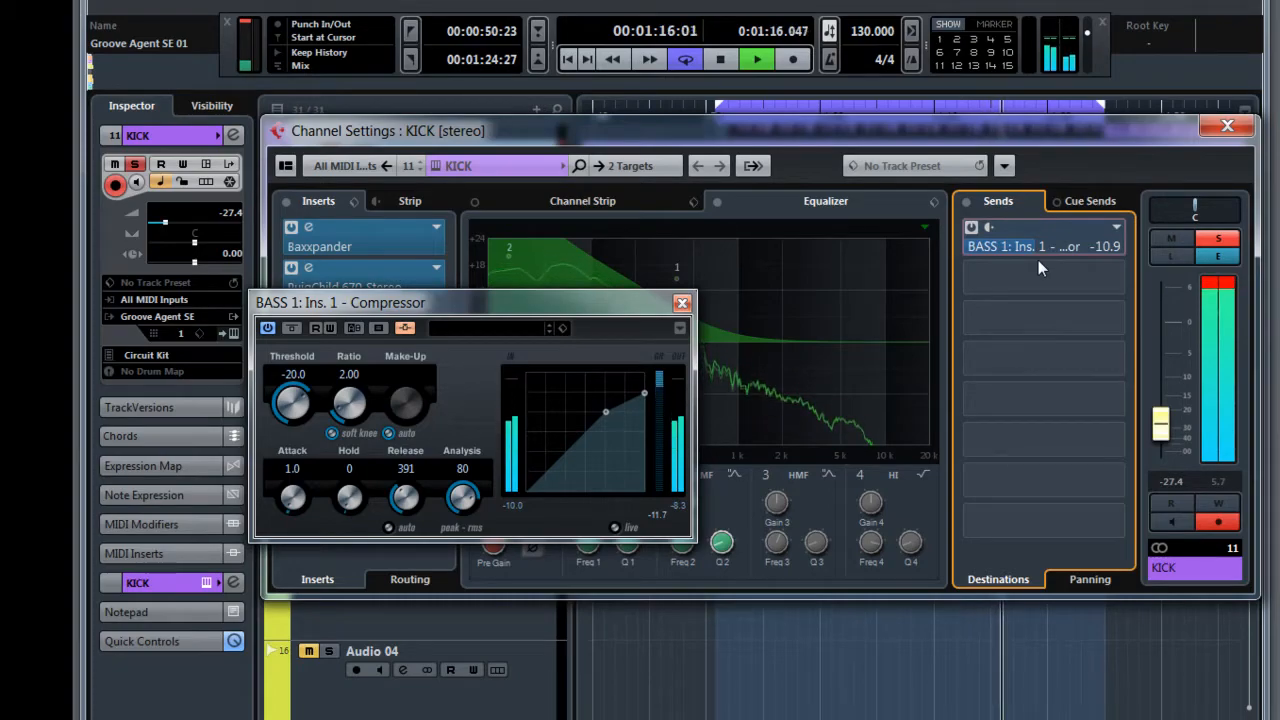
drag(1038, 260, 1004, 257)
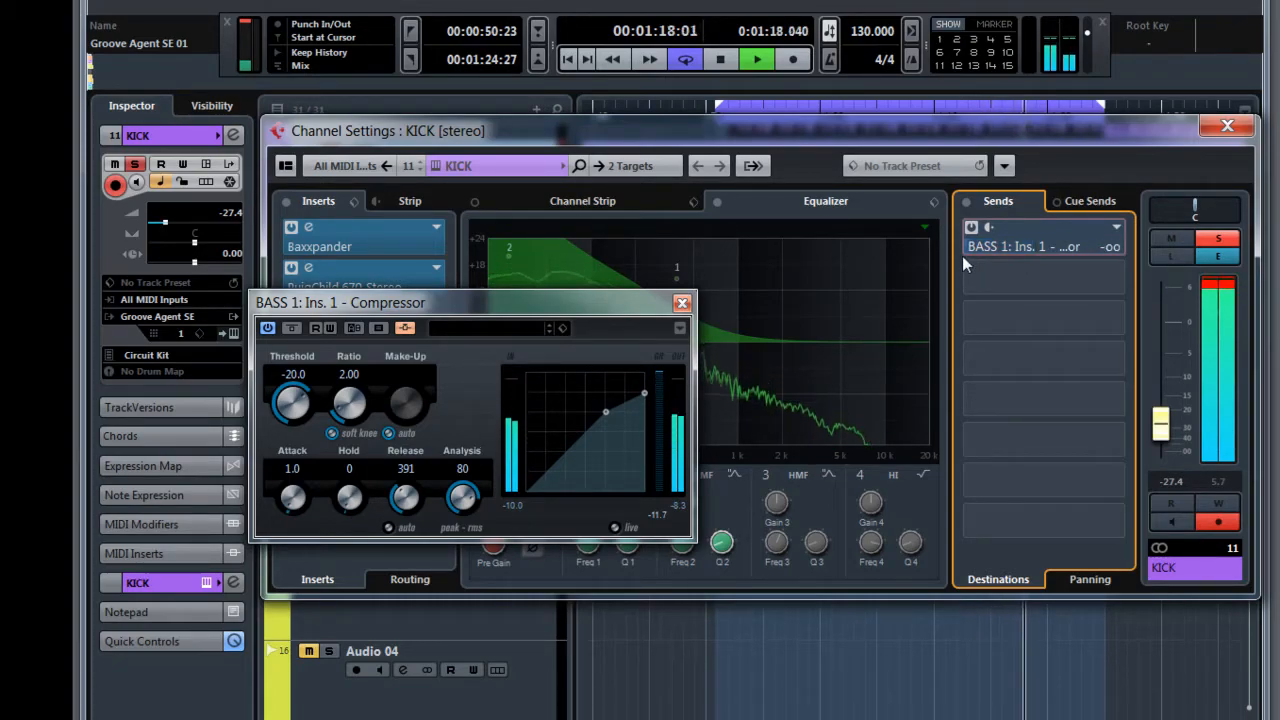
drag(962, 256, 1128, 269)
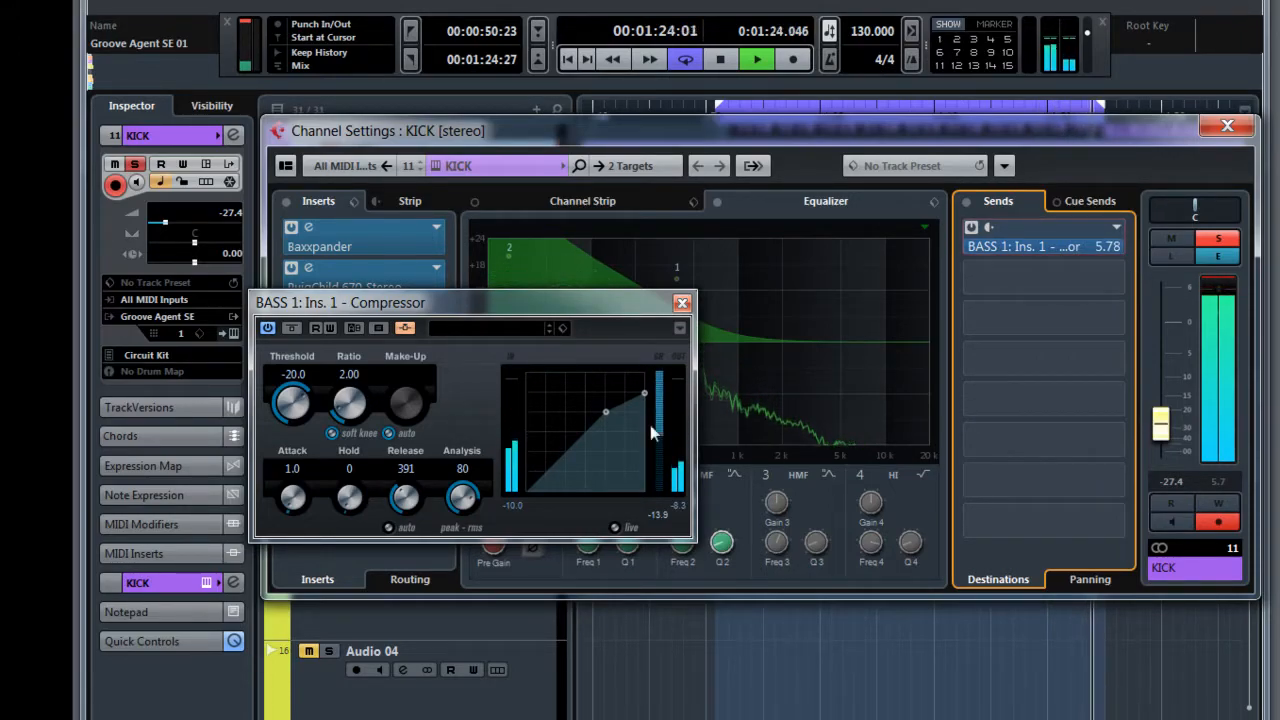
Set the BASS 1 Compressor's release to 30 and its analysis to 0, fully toward peak.
drag(462, 497, 424, 595)
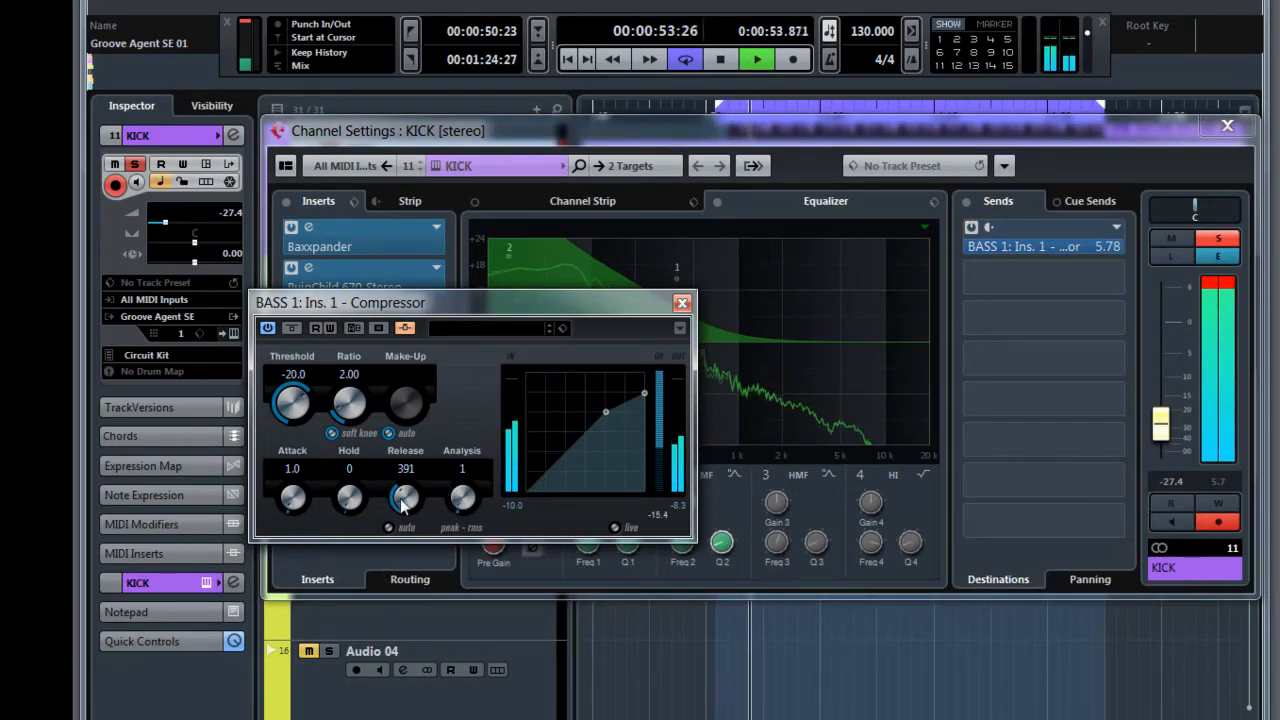
drag(404, 496, 394, 555)
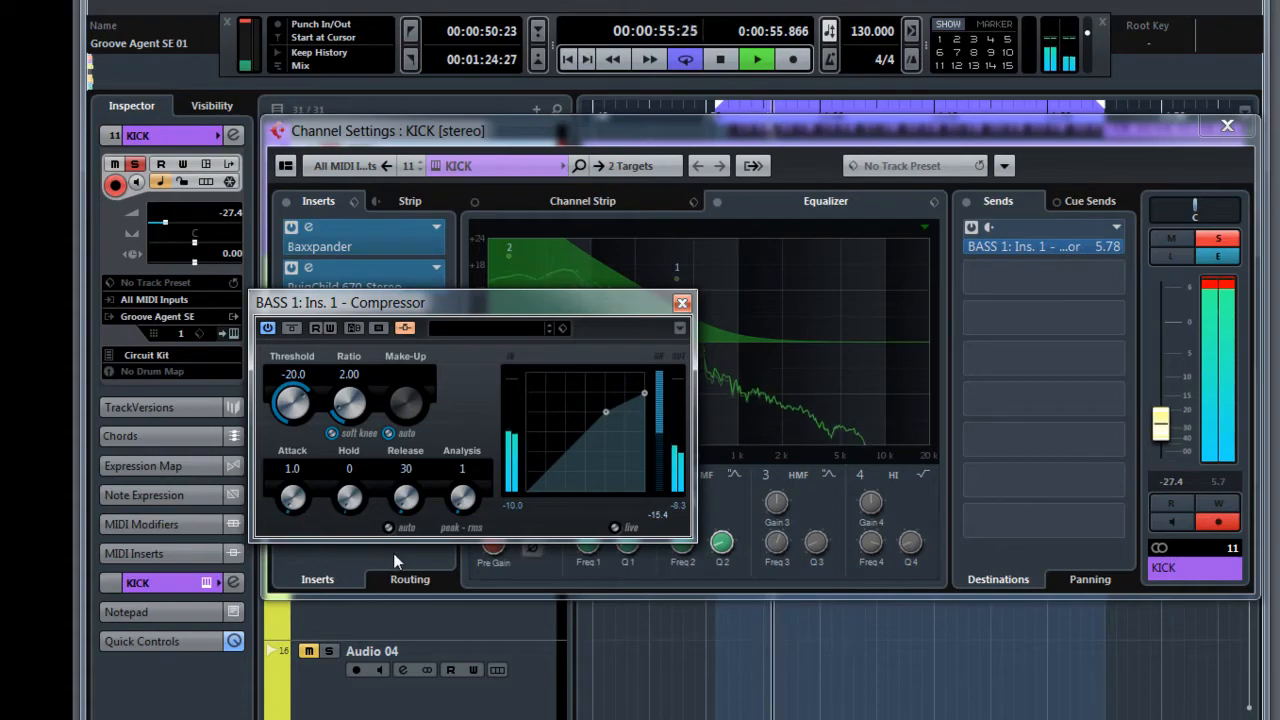
drag(460, 515, 473, 569)
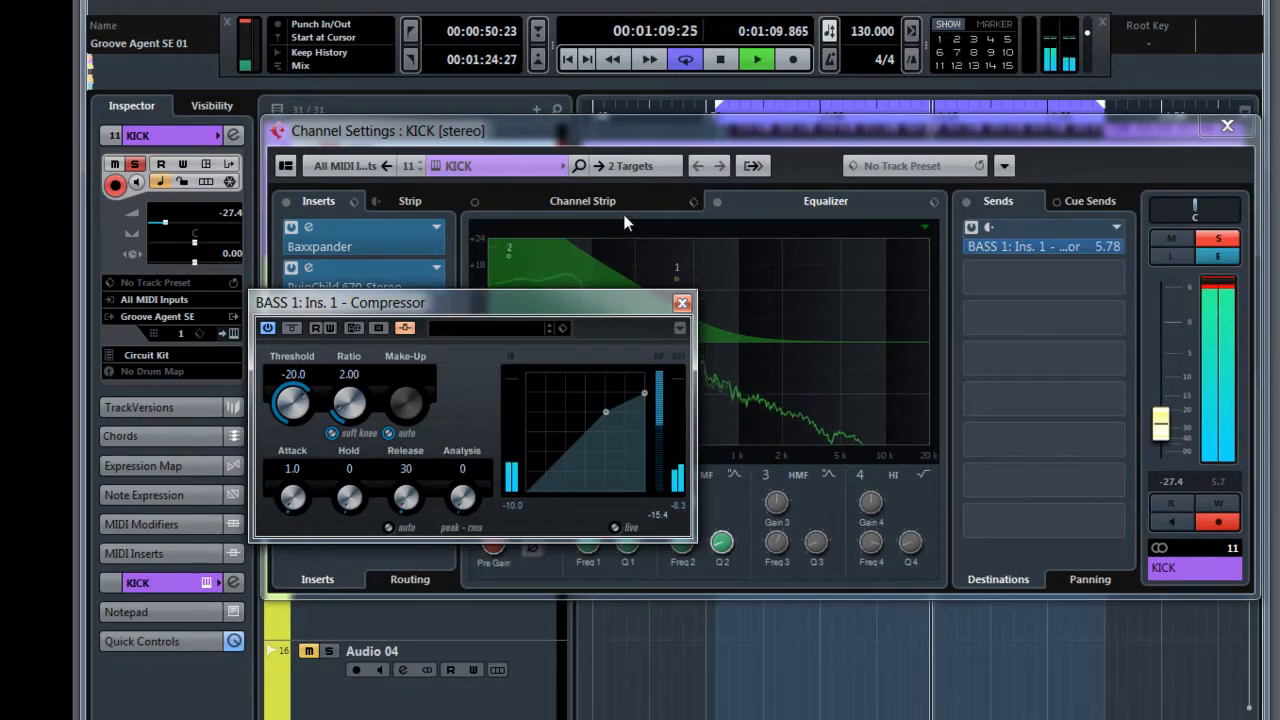
Clear all solos, set the KICK send to the BASS 1 Compressor to -16.4, and close the KICK channel settings.
click(205, 4)
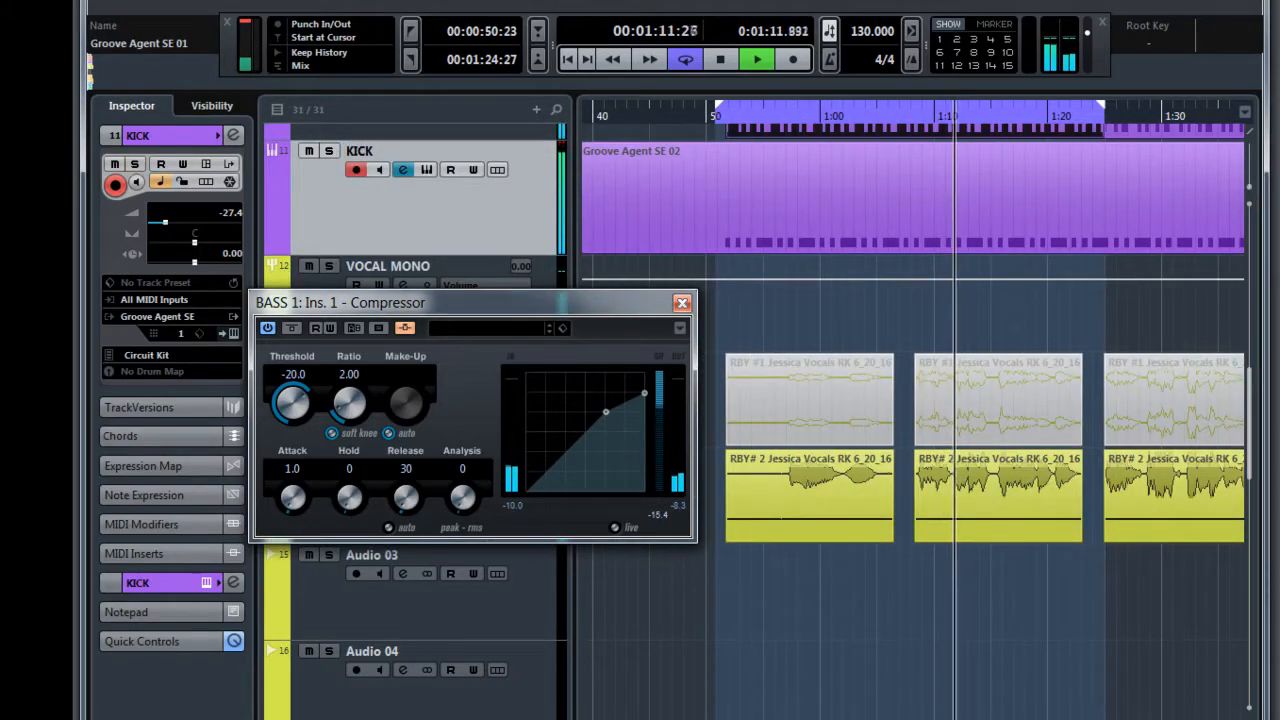
click(233, 136)
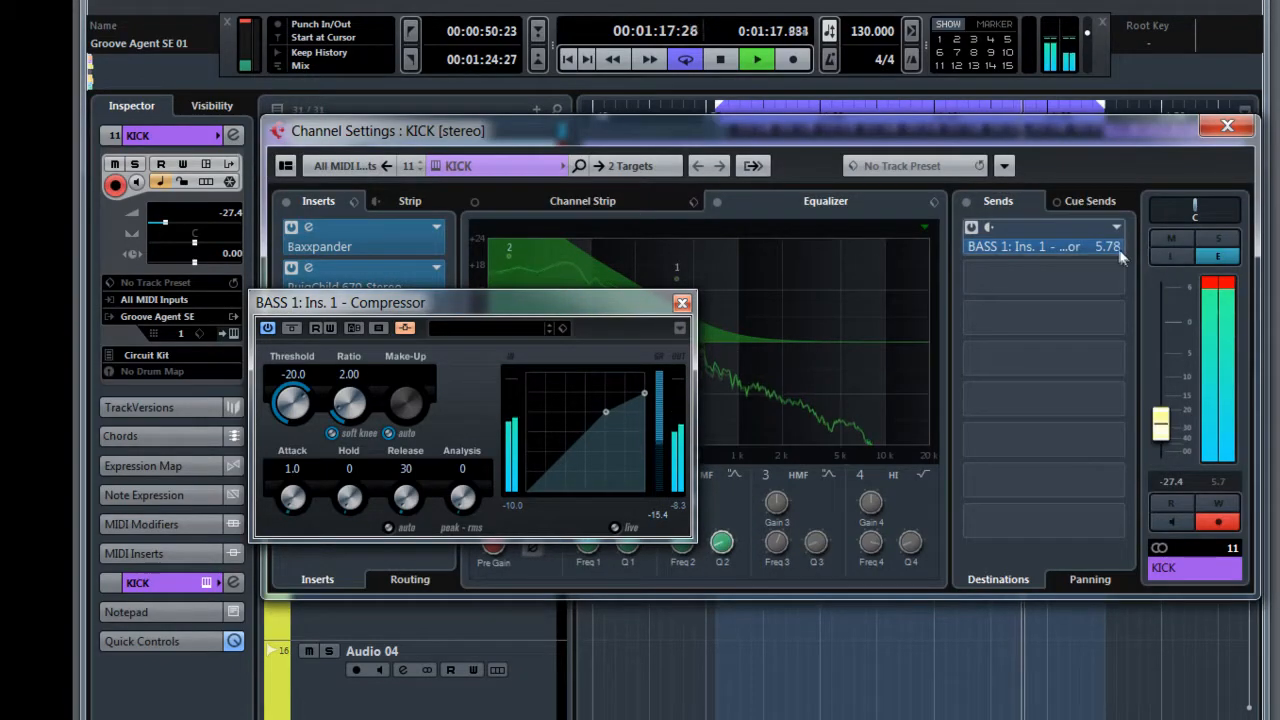
drag(1119, 246, 933, 253)
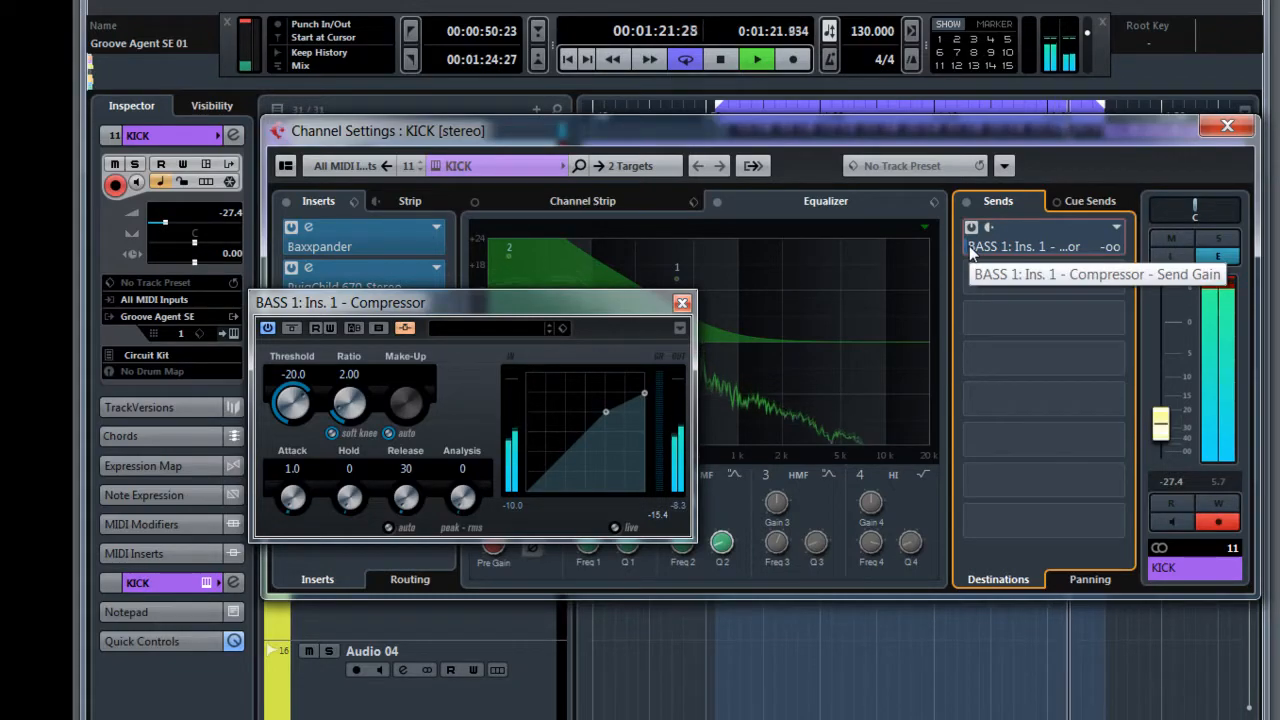
drag(970, 250, 1124, 254)
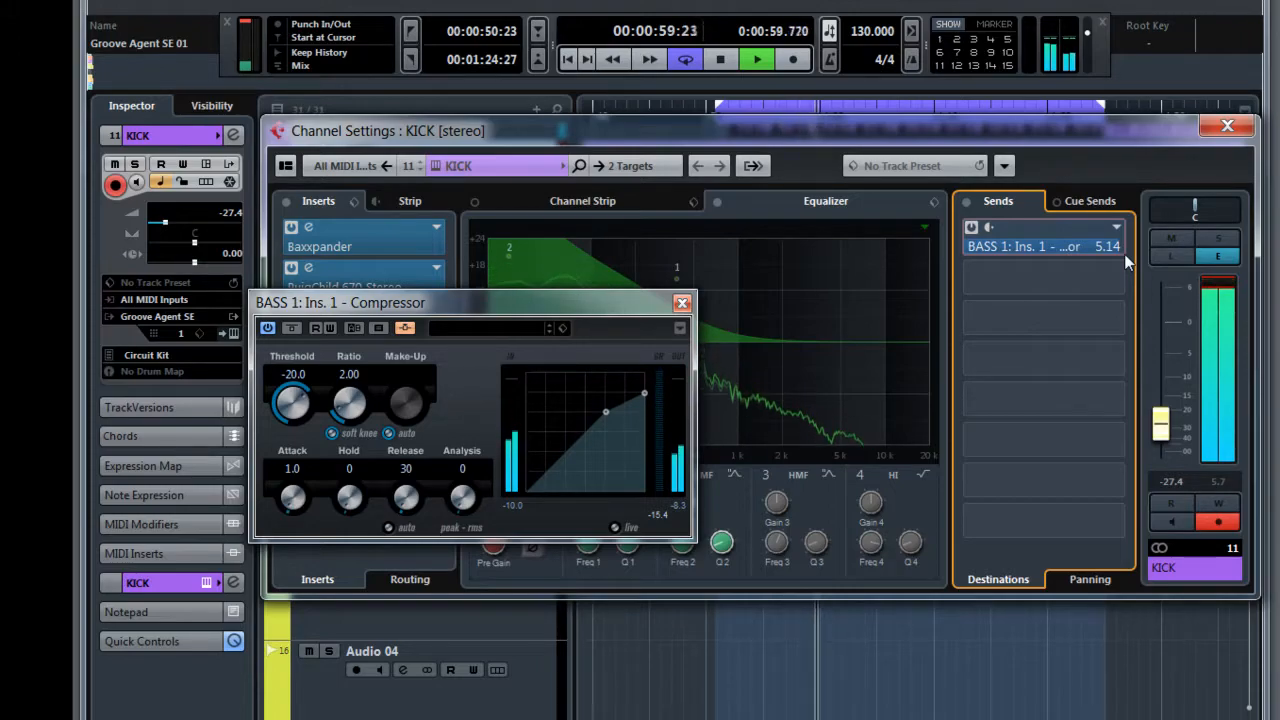
drag(1124, 254, 962, 261)
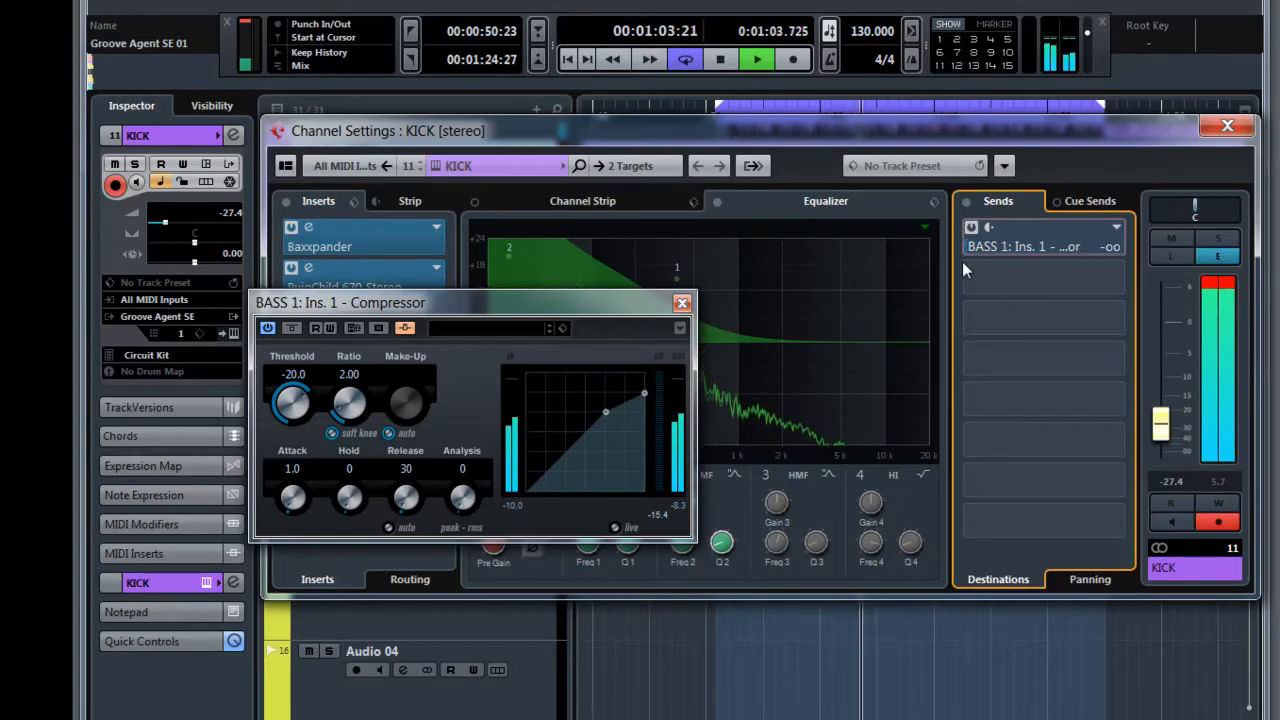
drag(963, 261, 1022, 261)
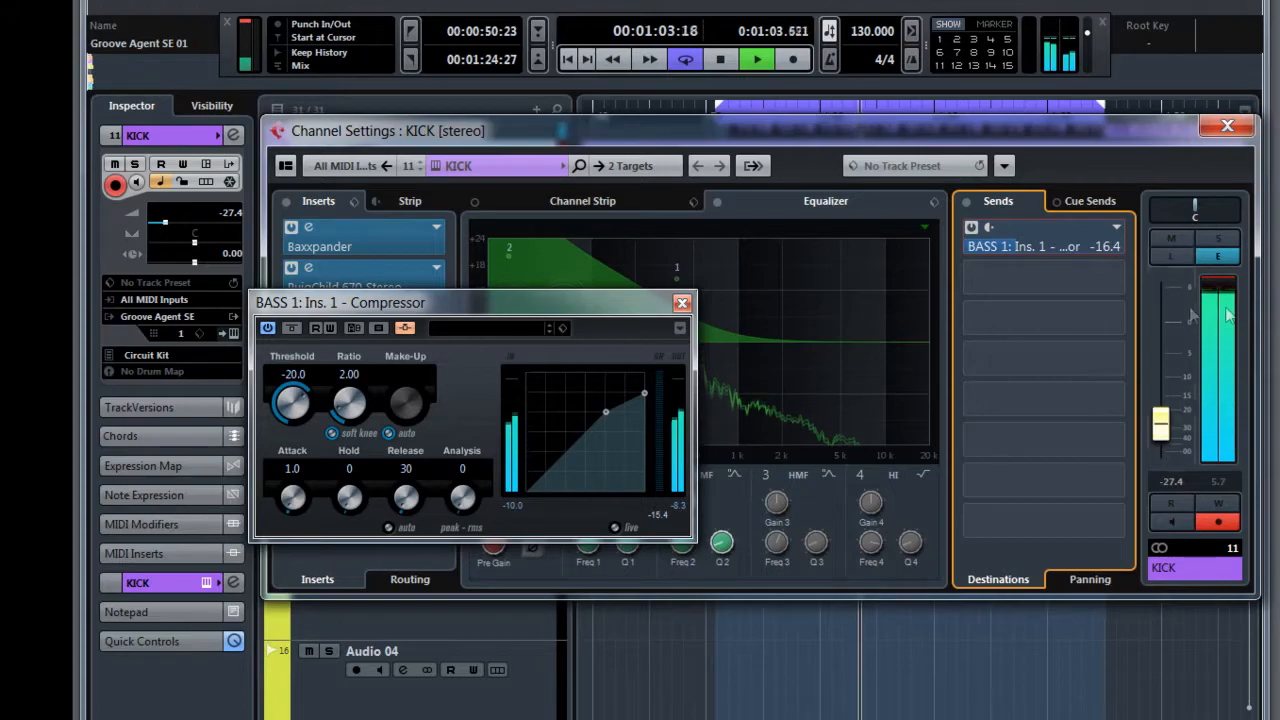
click(1228, 128)
Move the Control Room meter and the BASS 1 Compressor window aside to view the drum and KICK tracks.
drag(981, 406, 1092, 85)
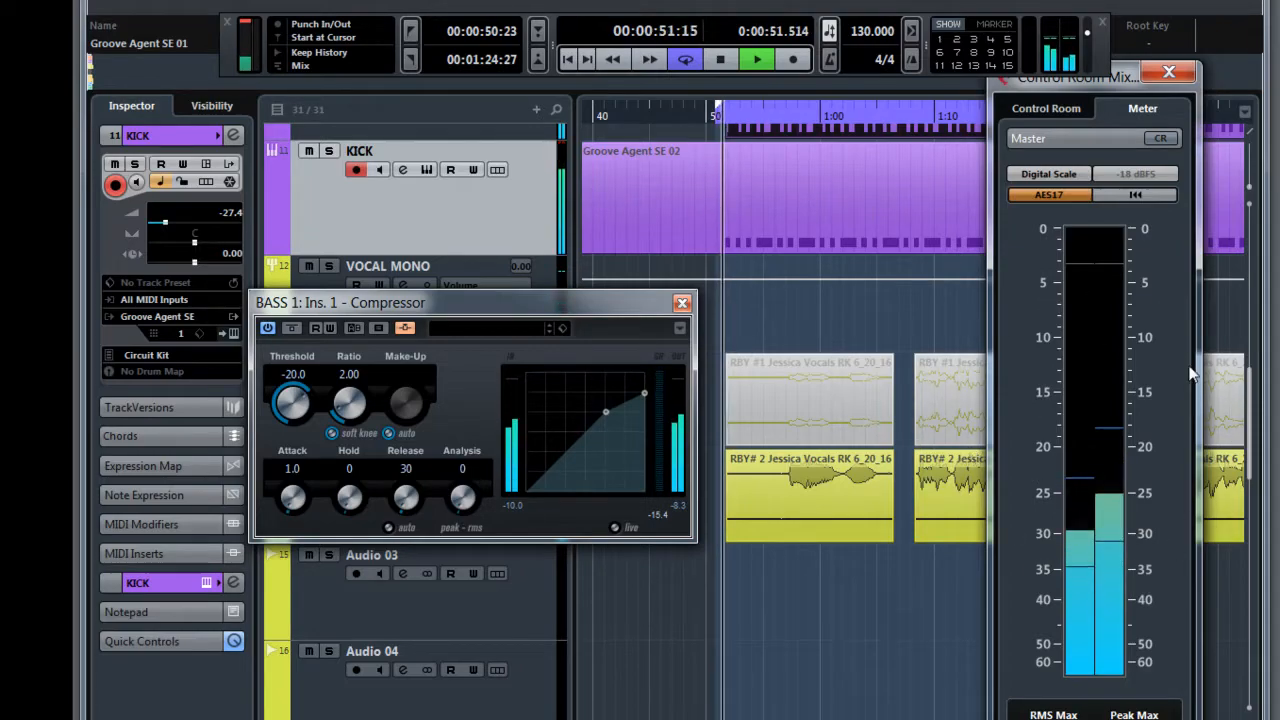
drag(642, 305, 786, 561)
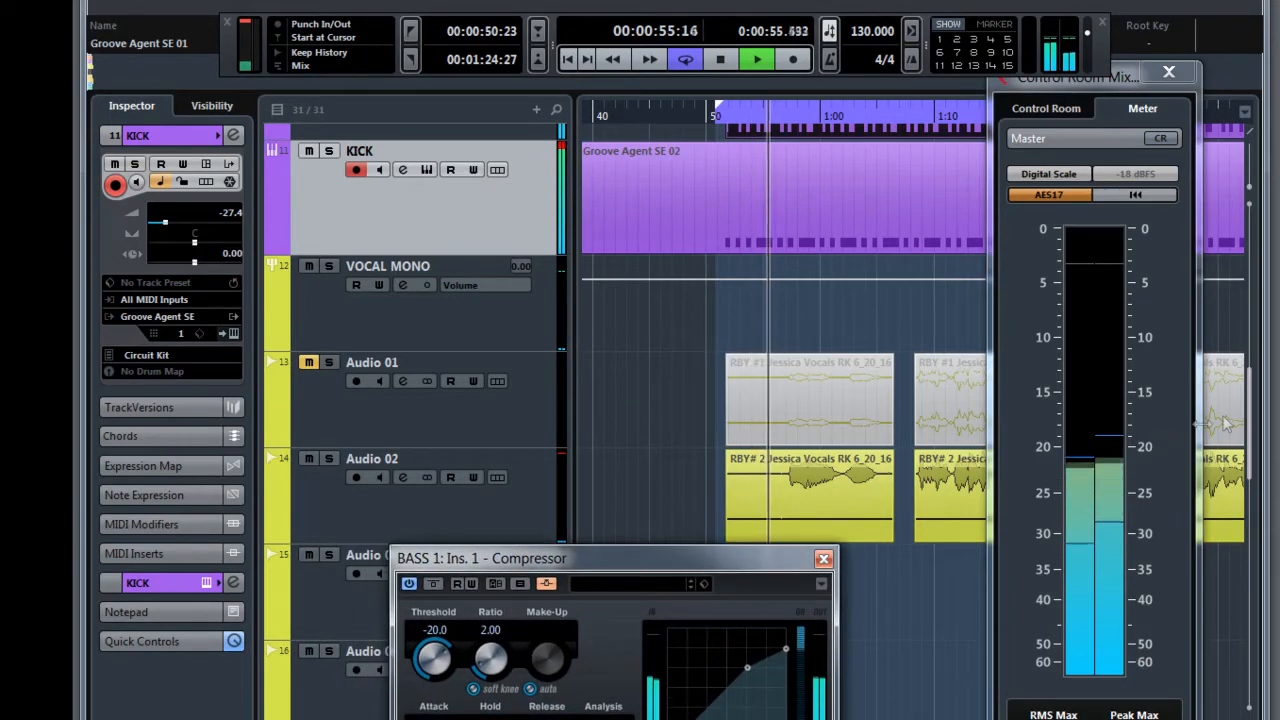
drag(1250, 420, 1252, 384)
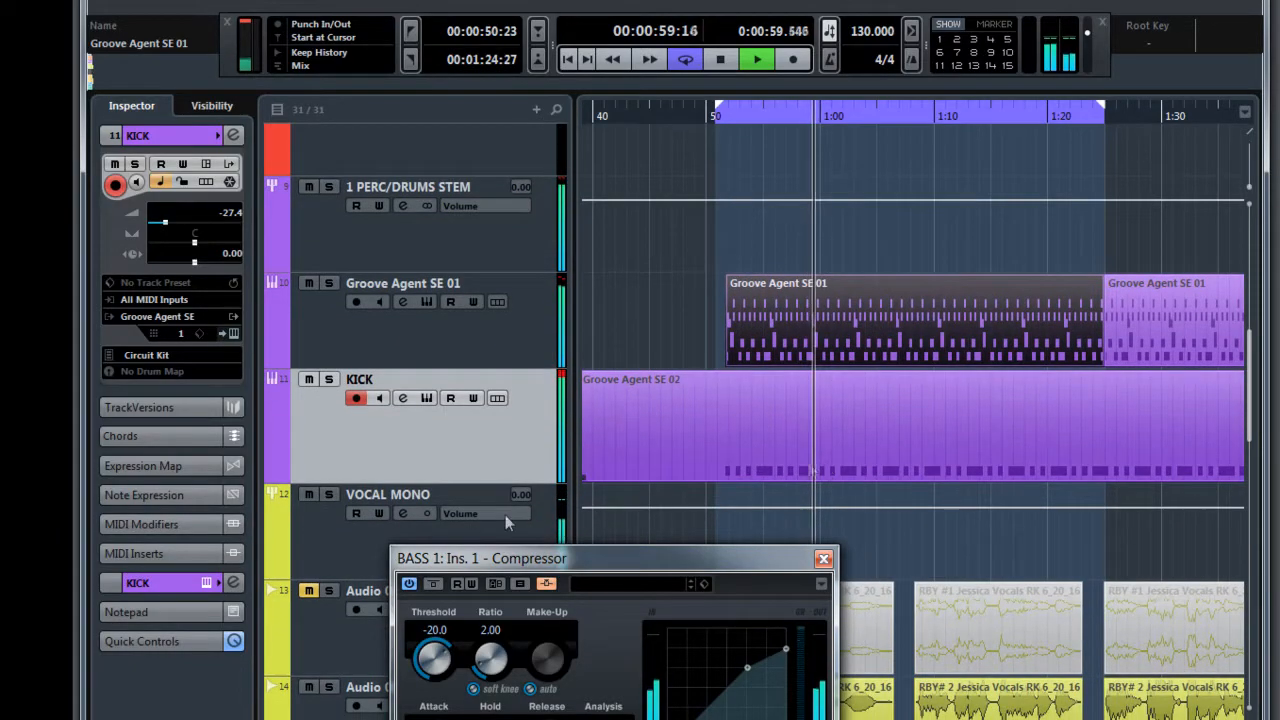
Reopen the KICK channel settings, move the window aside, and look through the list of available devices.
click(234, 134)
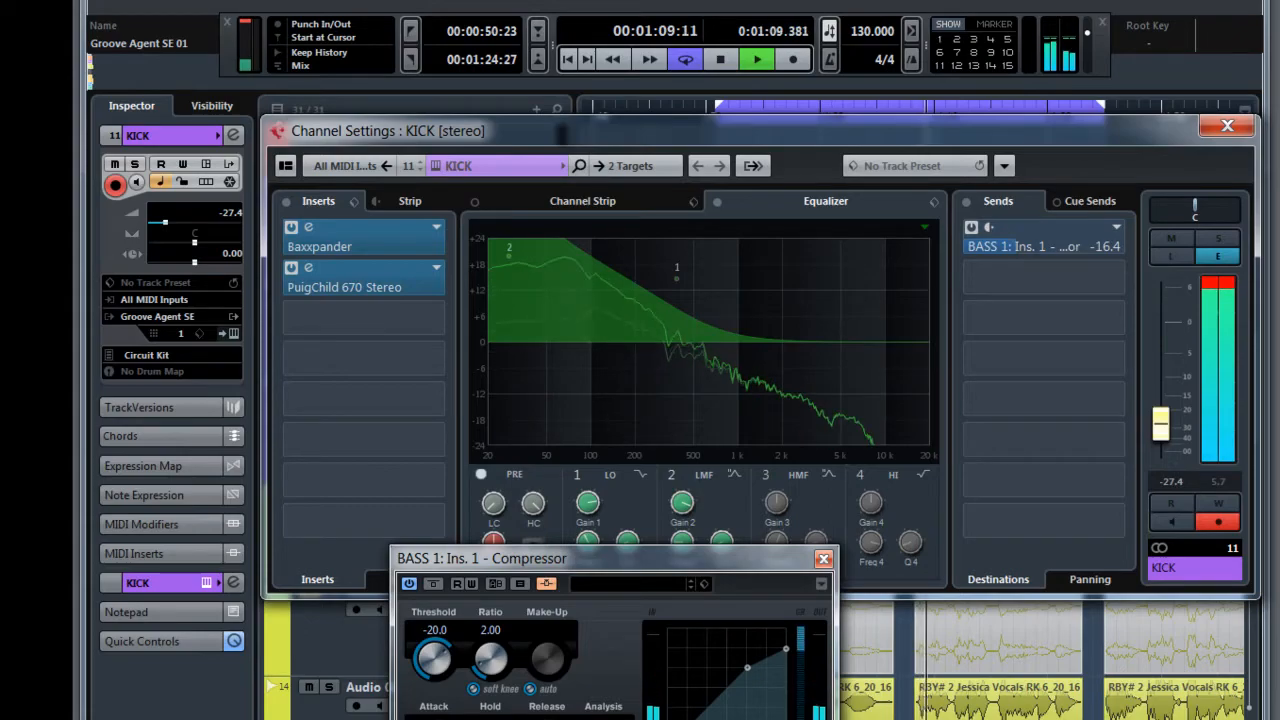
click(557, 1)
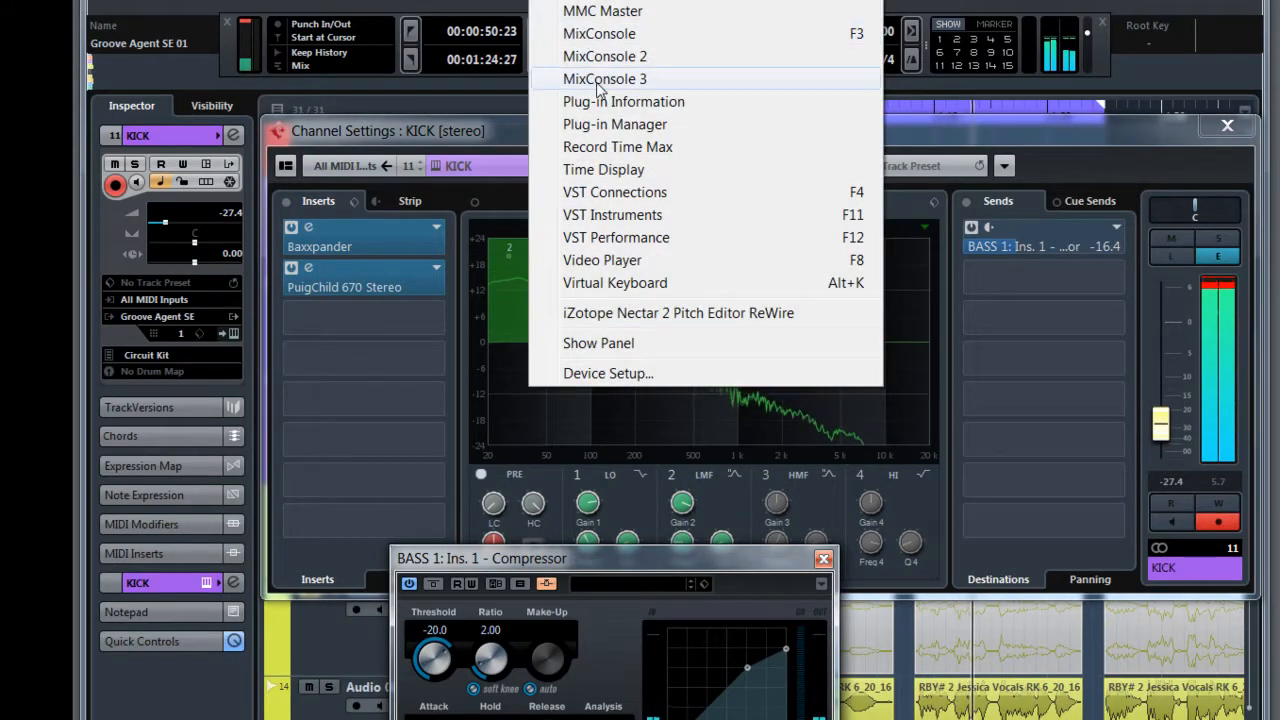
click(570, 1)
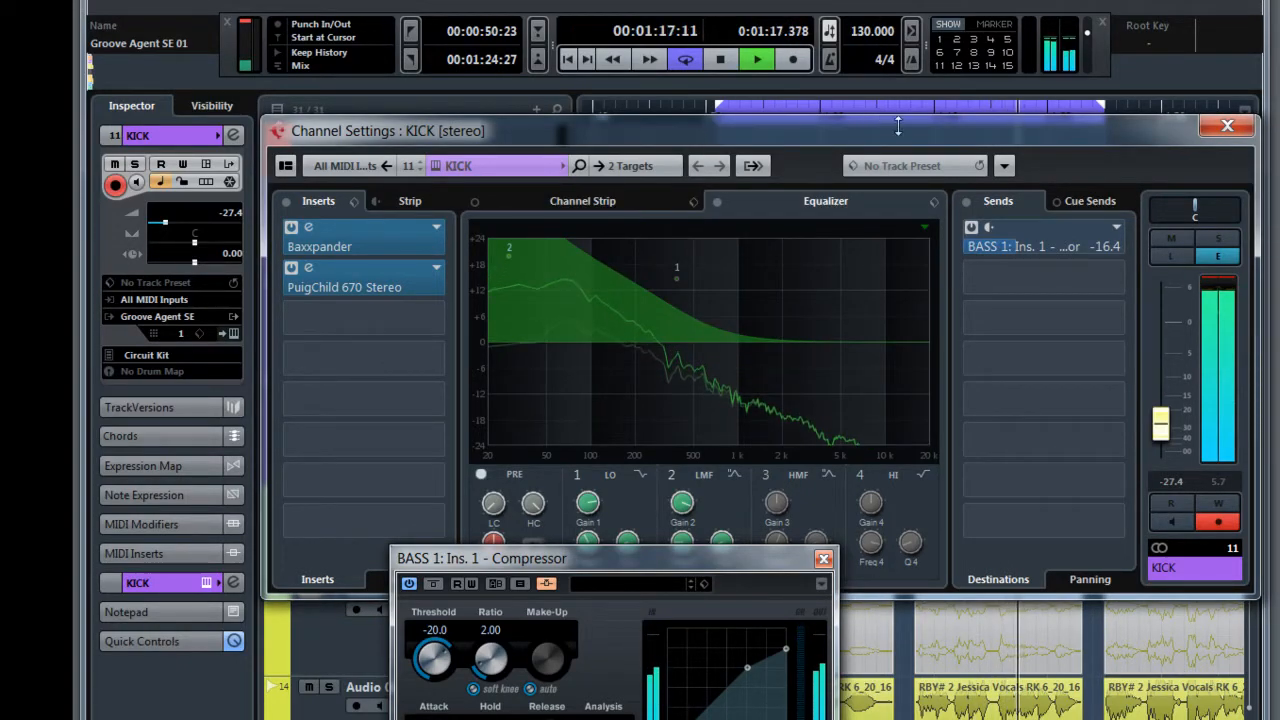
drag(910, 145, 725, 128)
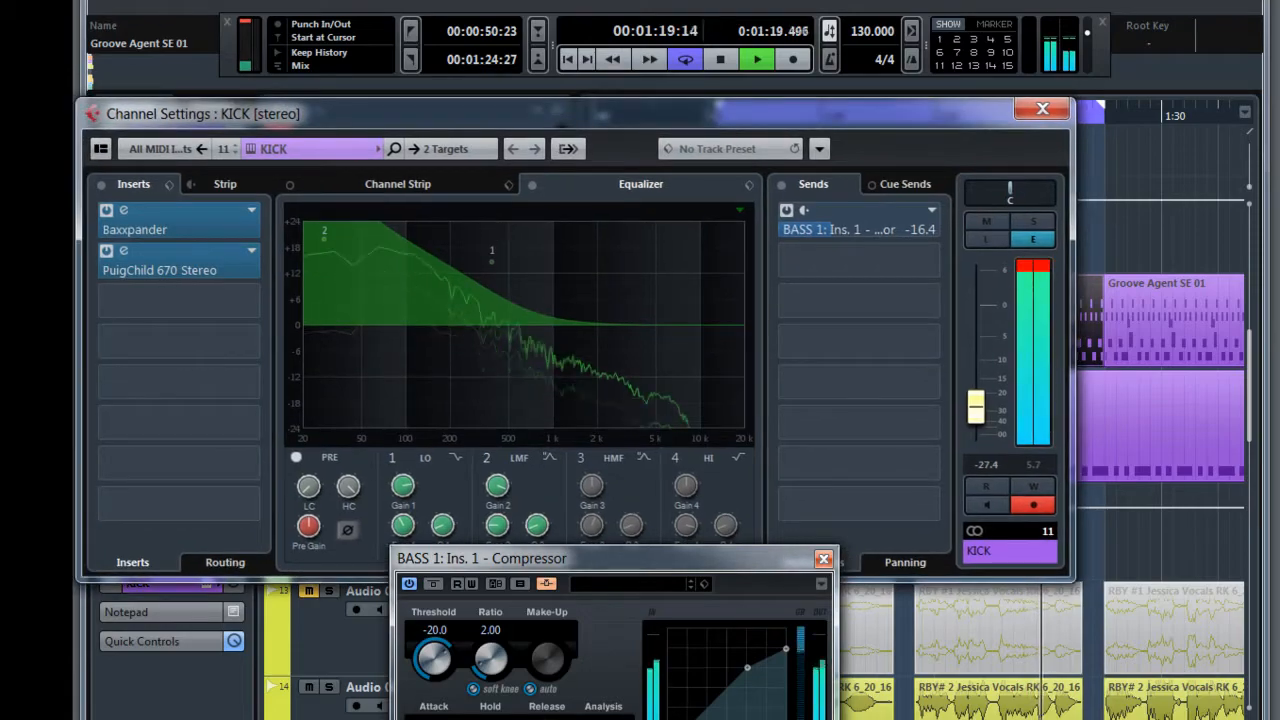
click(560, 1)
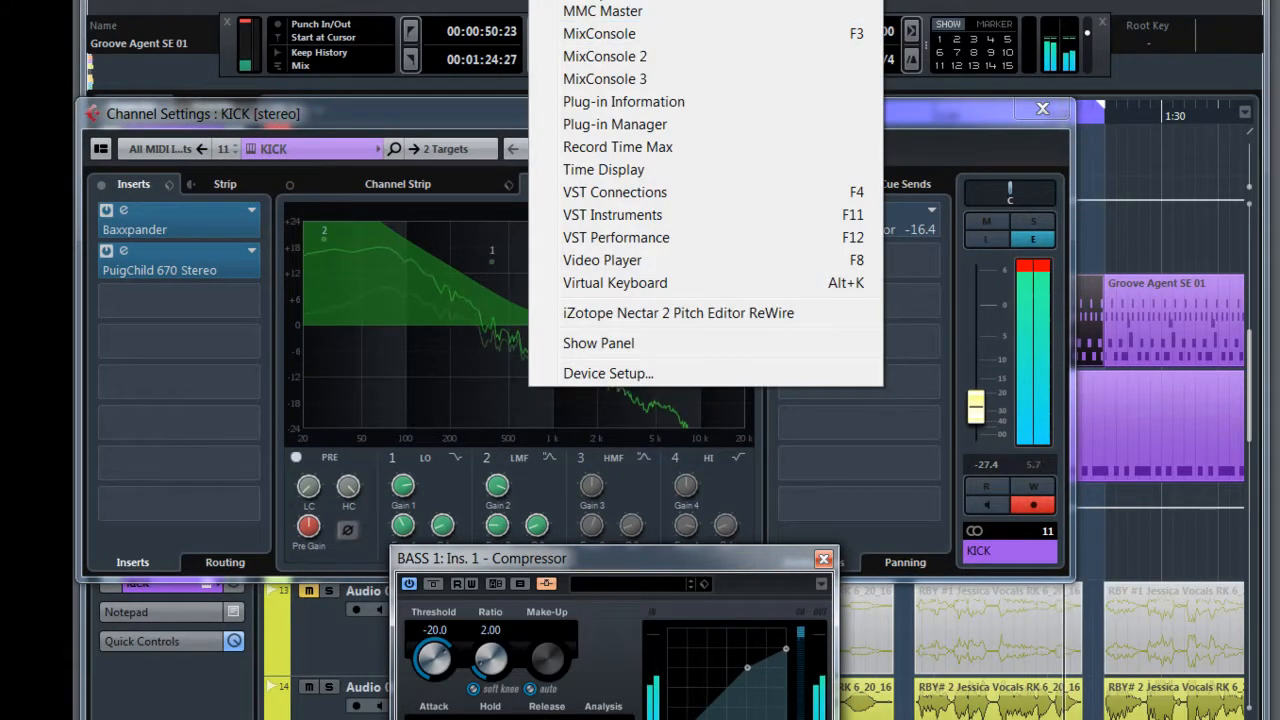
click(608, 1)
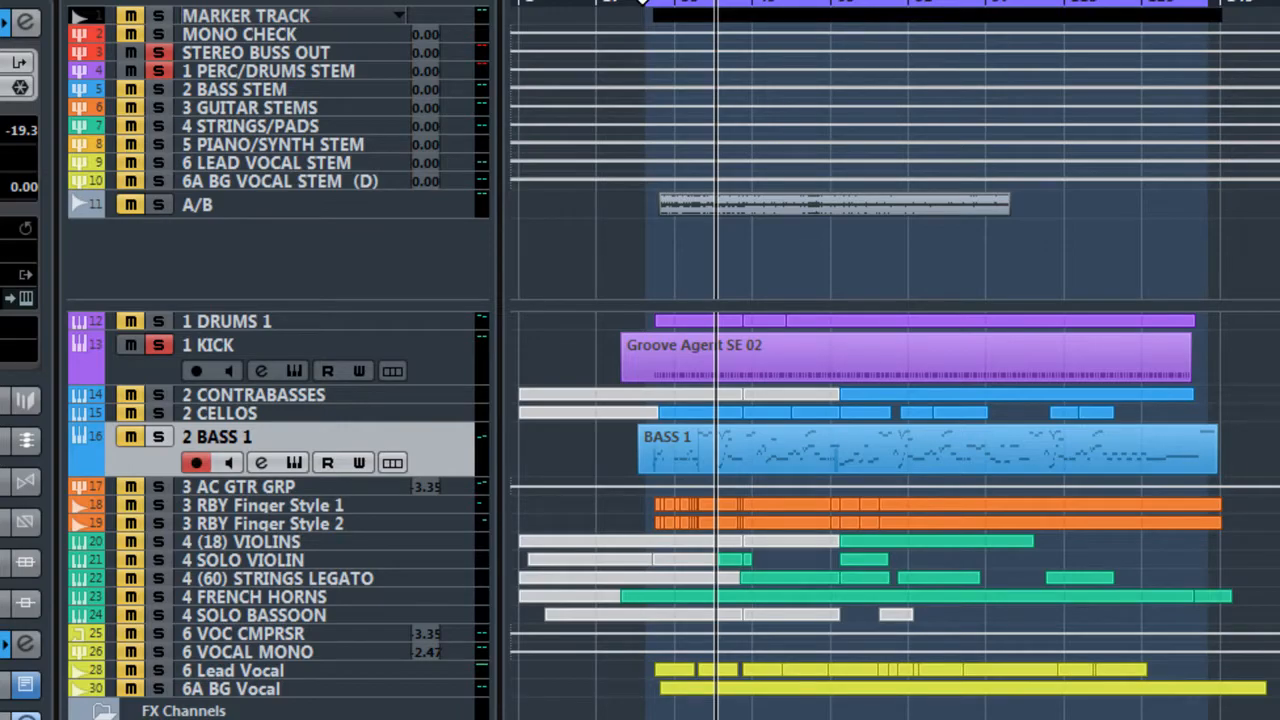
Return playback to the start of the locator range, move the BASS 1 track directly below KICK, and solo BASS 1.
key(KP_1)
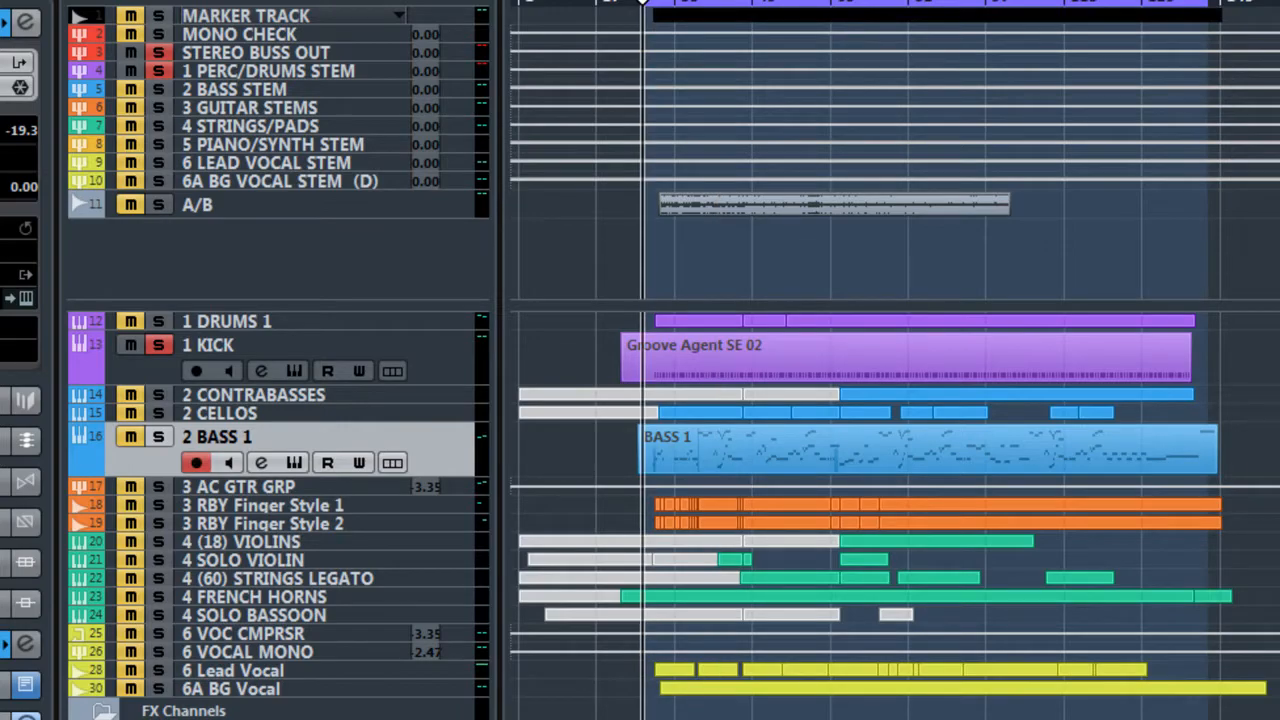
drag(155, 462, 163, 398)
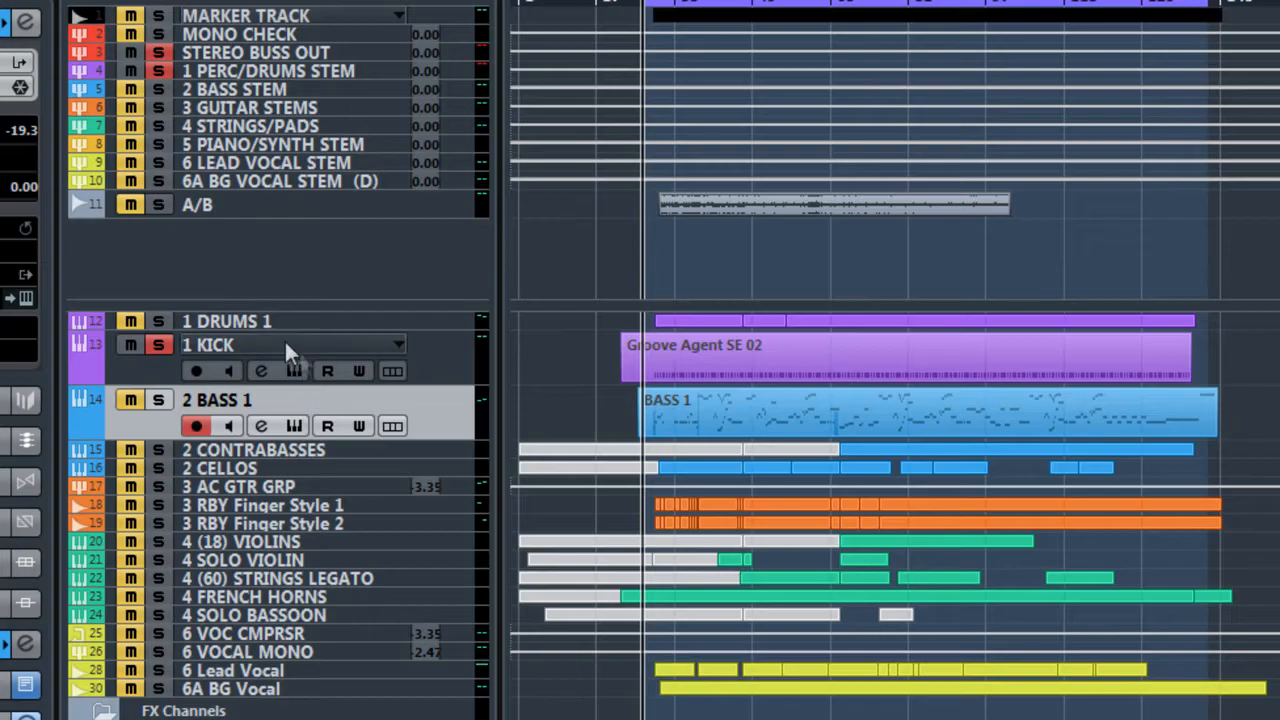
click(158, 400)
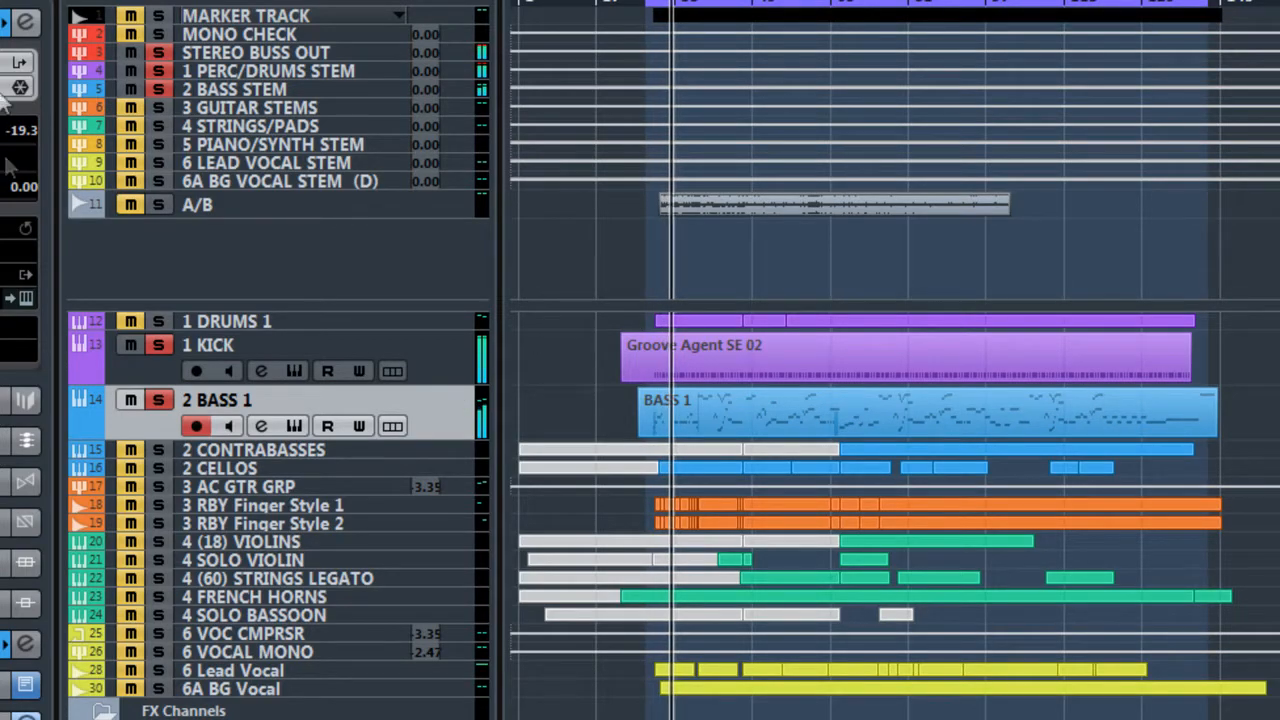
Check the BASS 1 Compressor's settings and metering during playback, and close its window.
click(30, 20)
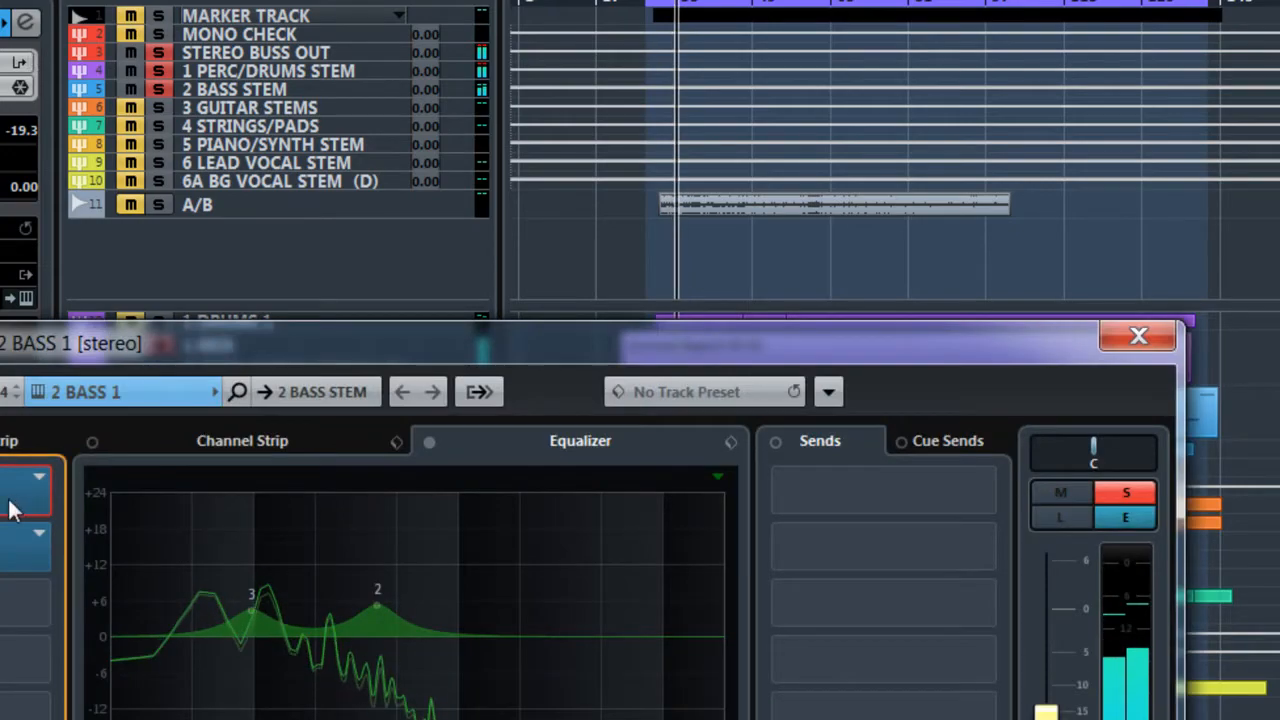
click(10, 508)
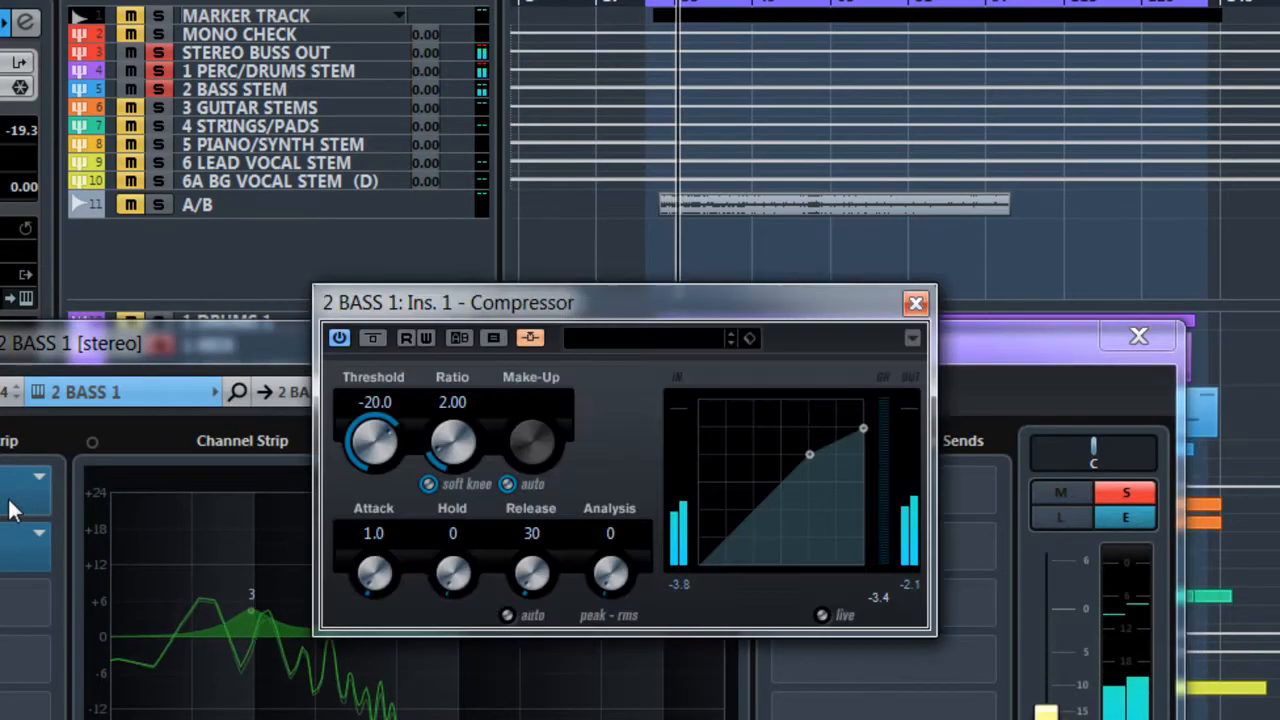
click(915, 305)
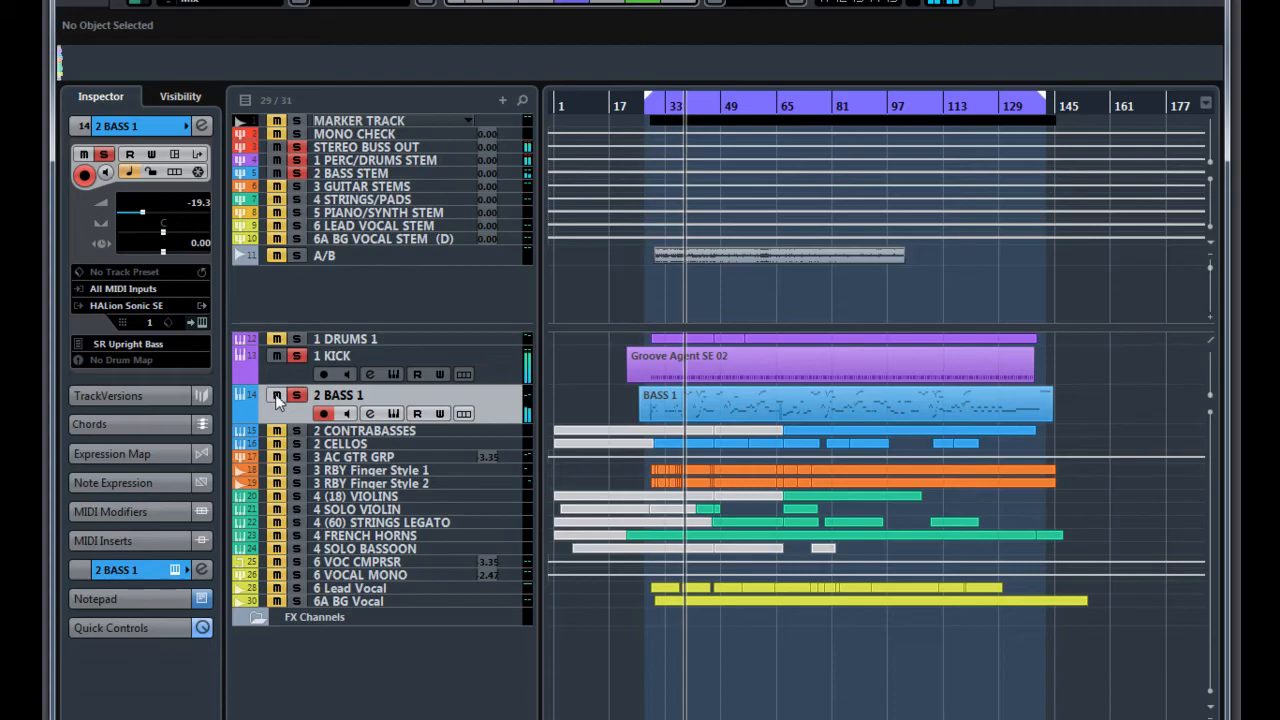
Mute BASS 1 so only KICK plays, and view the Groove Agent SE 02 part's notes in the Key Editor.
click(277, 396)
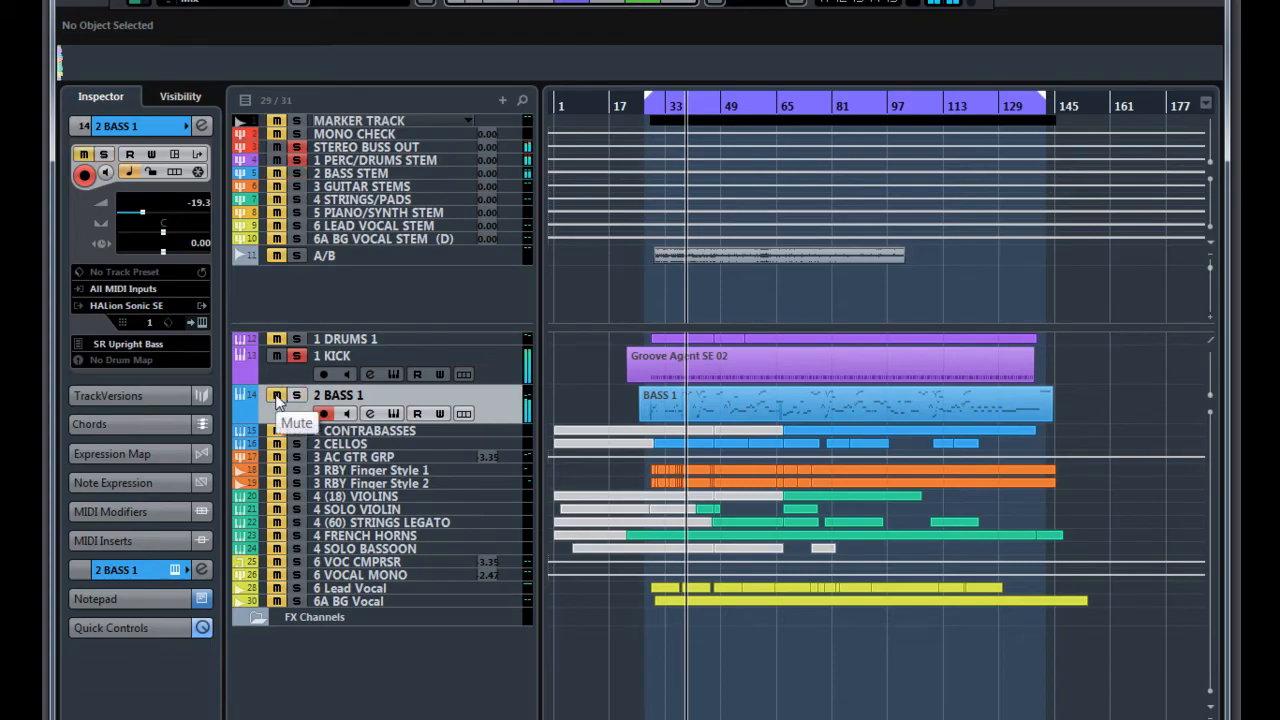
click(663, 376)
double_click(664, 370)
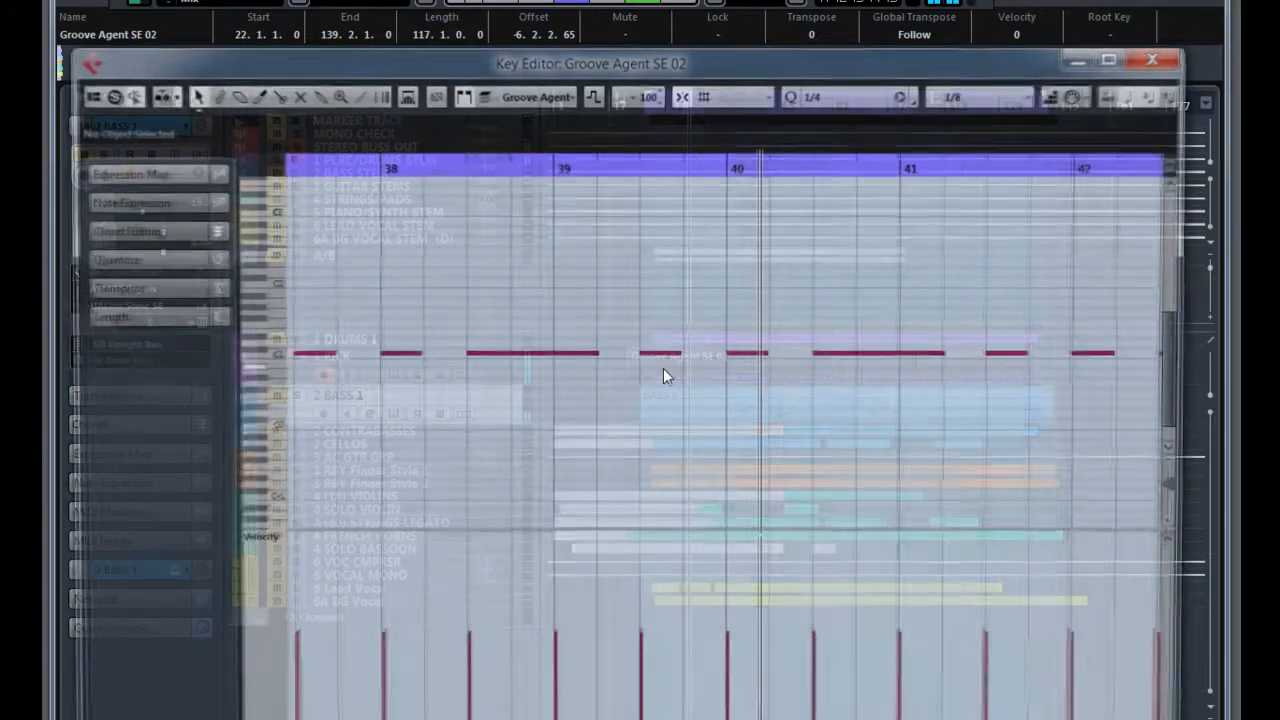
click(1158, 56)
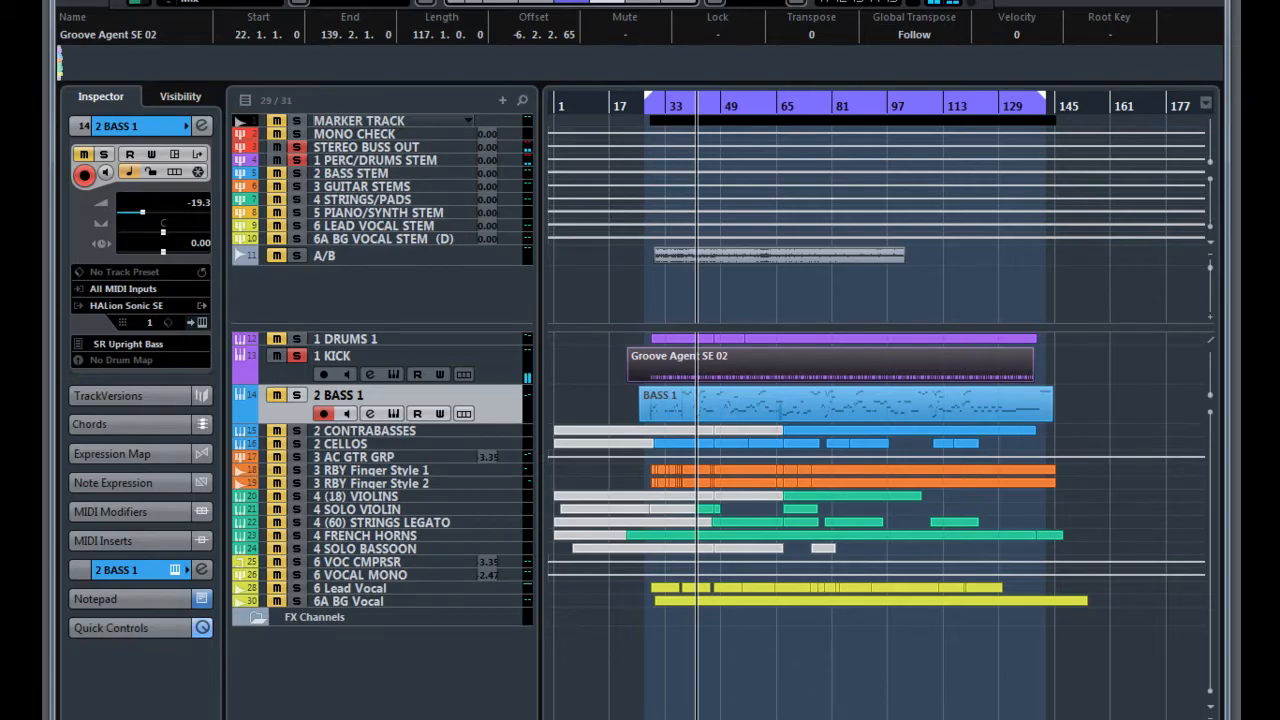
Export the soloed kick as the mono wave file RBY-KICK BOUNCE, importing it as an audio track and copying the file to the working directory.
click(96, 0)
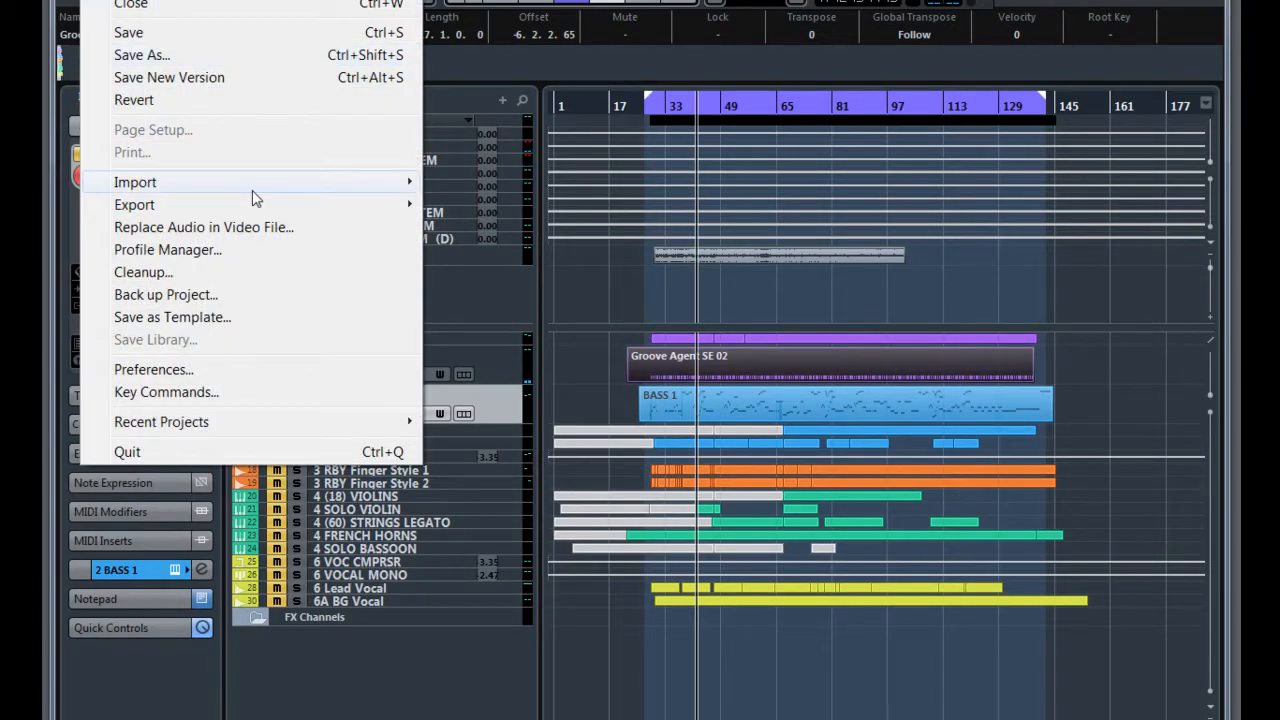
mouse_move(266, 204)
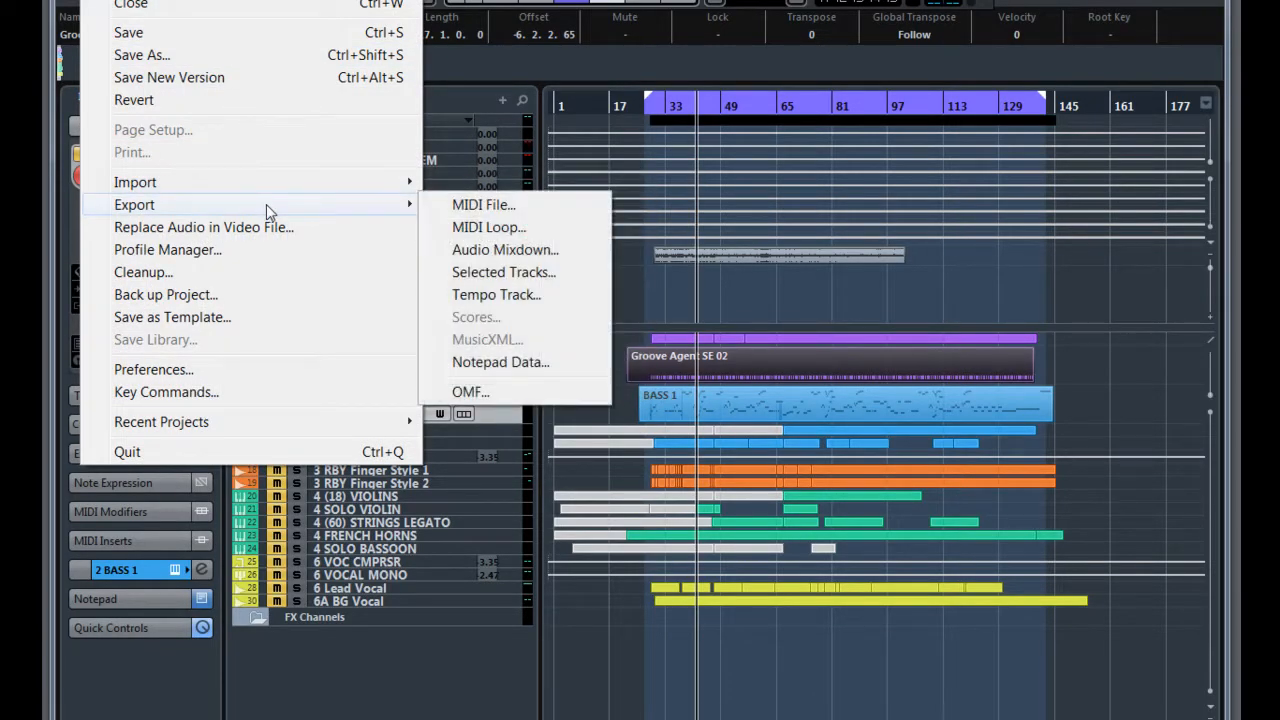
click(506, 250)
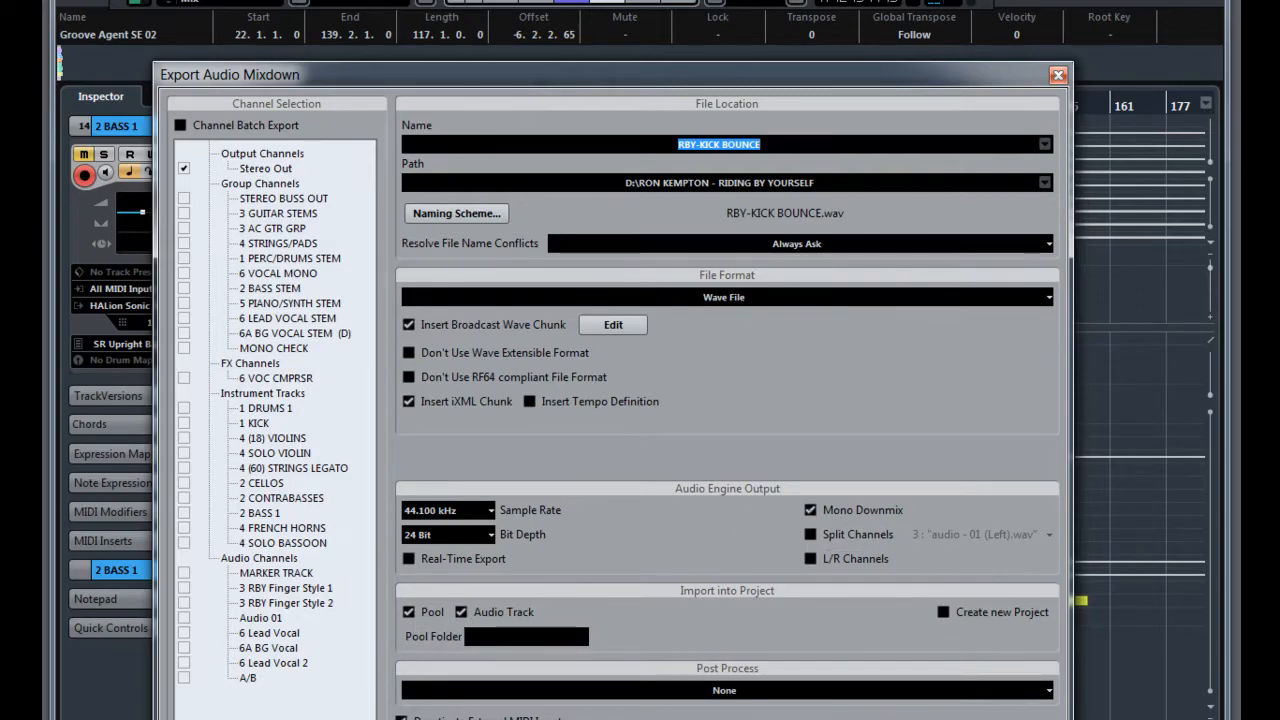
key(Return)
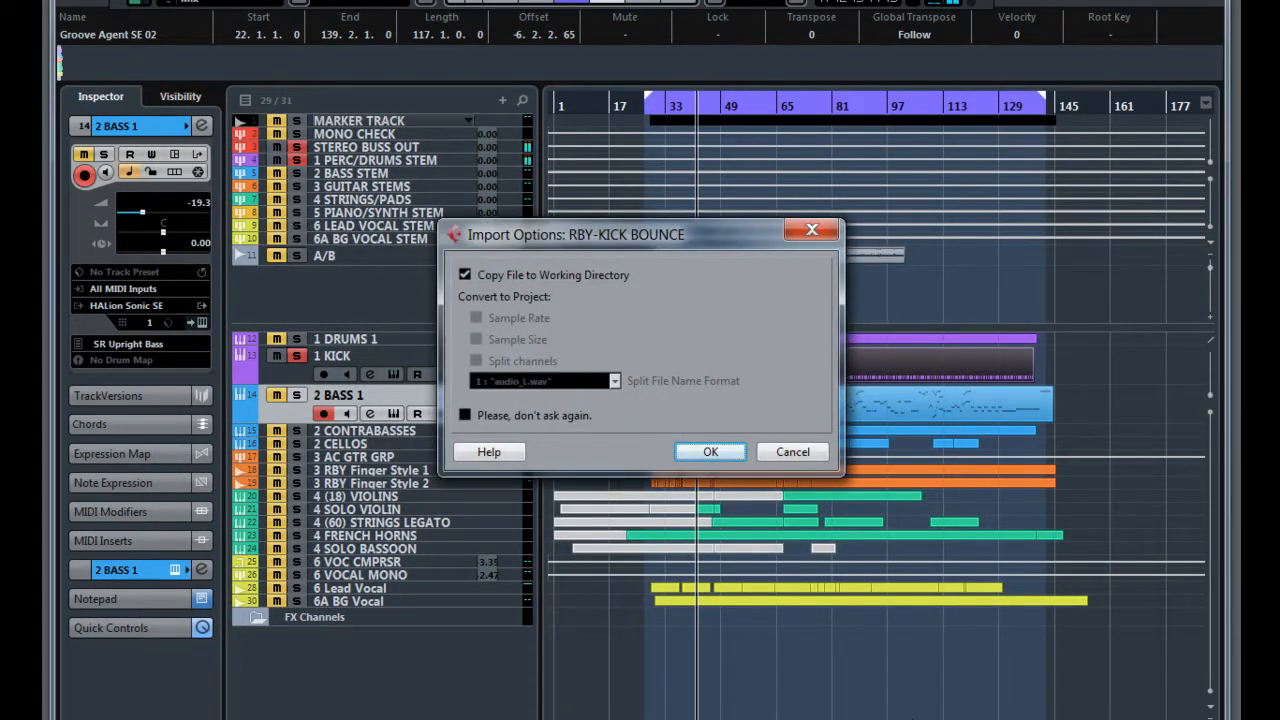
click(709, 452)
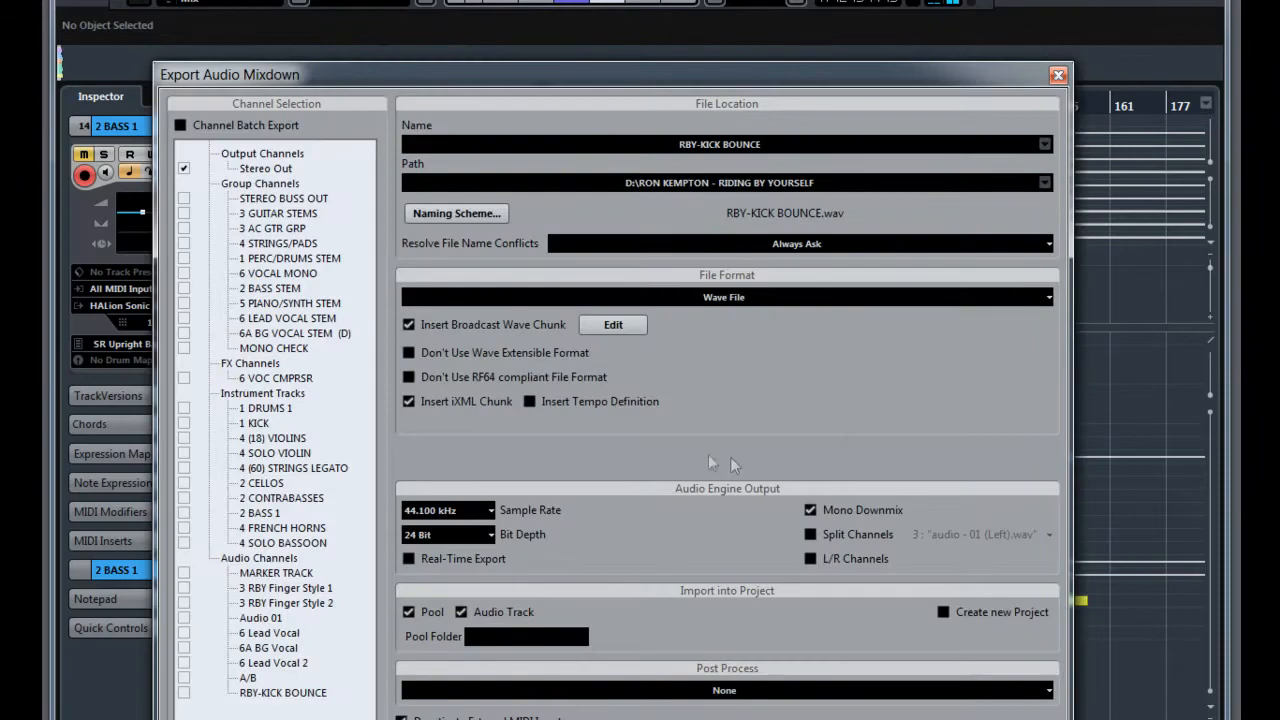
click(1058, 76)
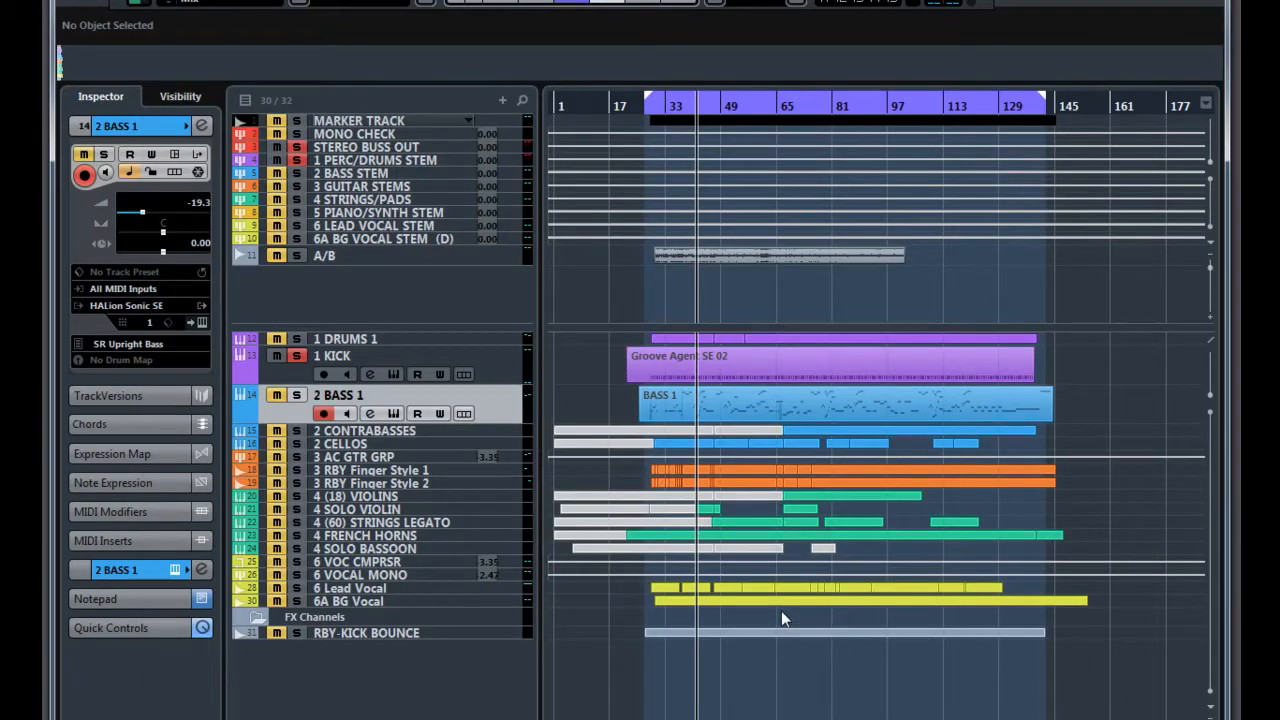
Enlarge the RBY-KICK BOUNCE track, colour it purple, and route its output to the BASS 1 Compressor side-chain.
drag(485, 638, 487, 702)
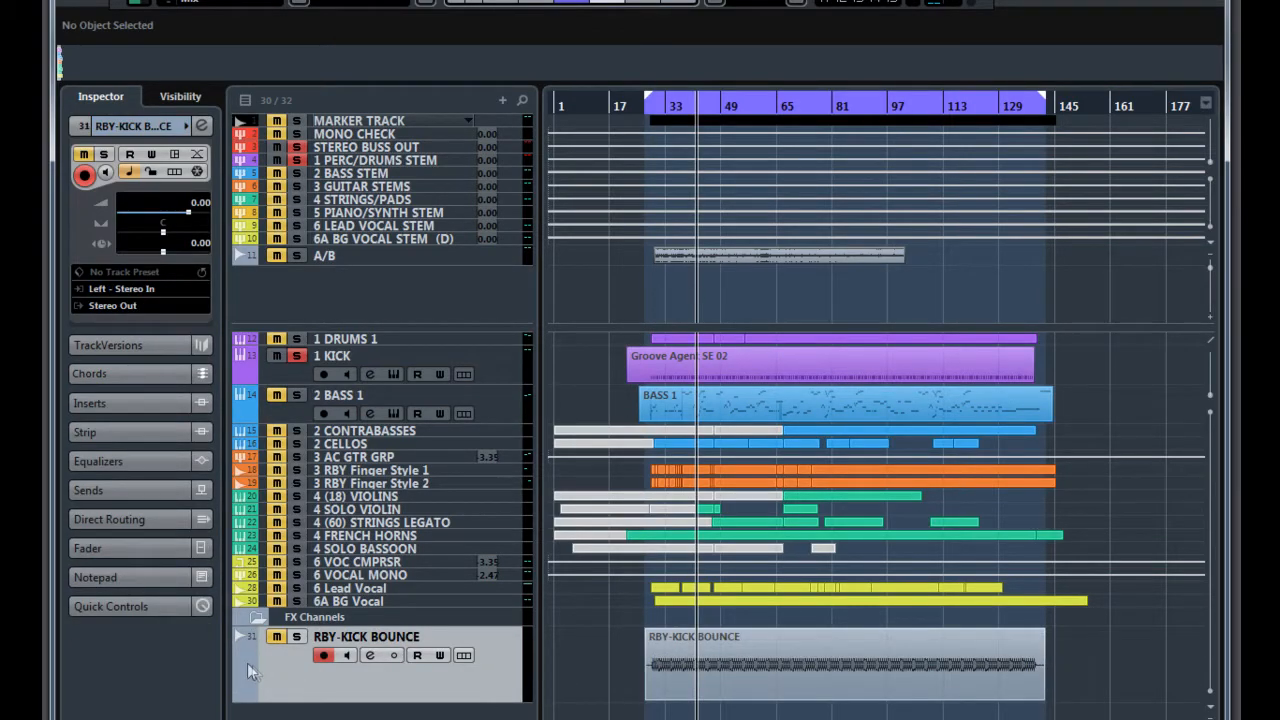
click(247, 662)
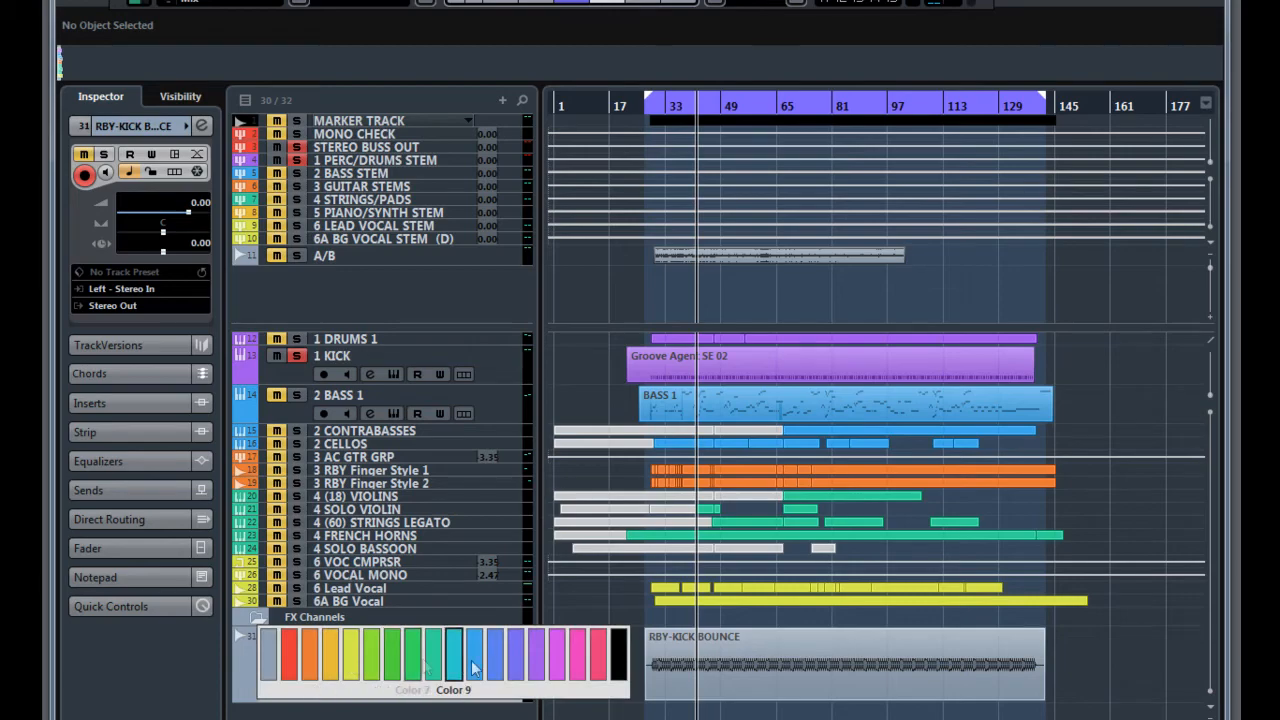
click(537, 660)
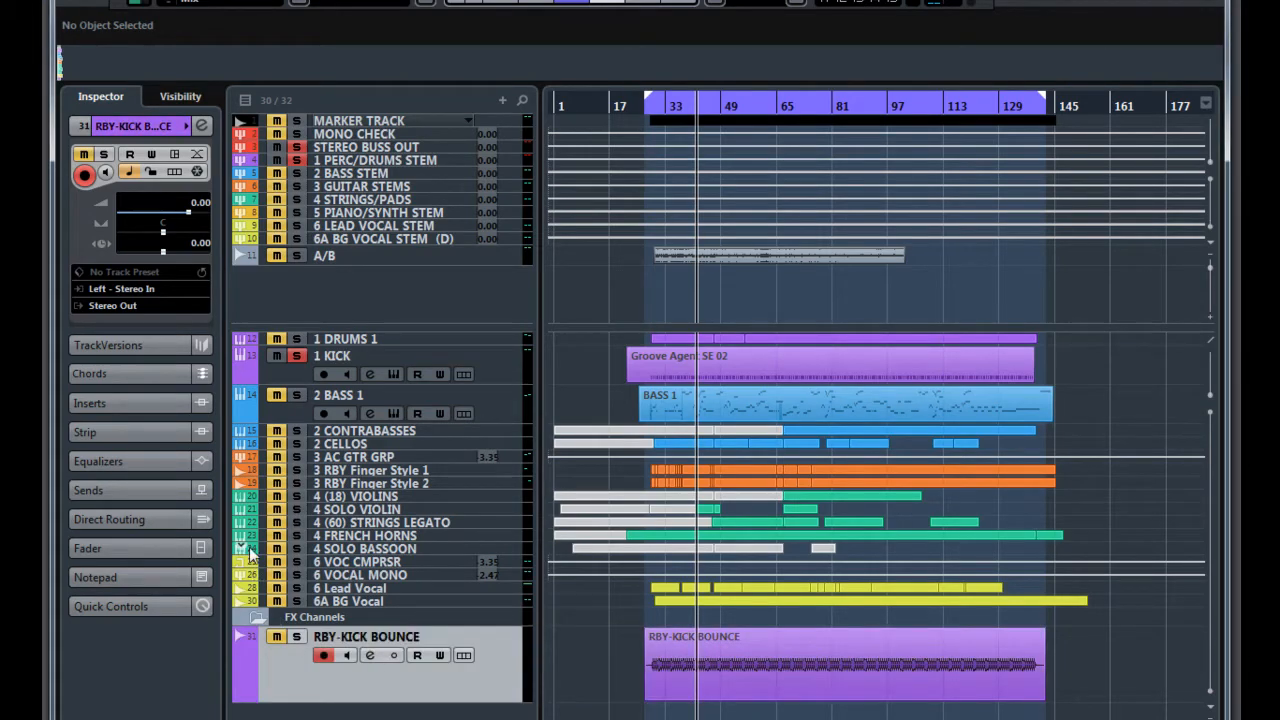
click(128, 309)
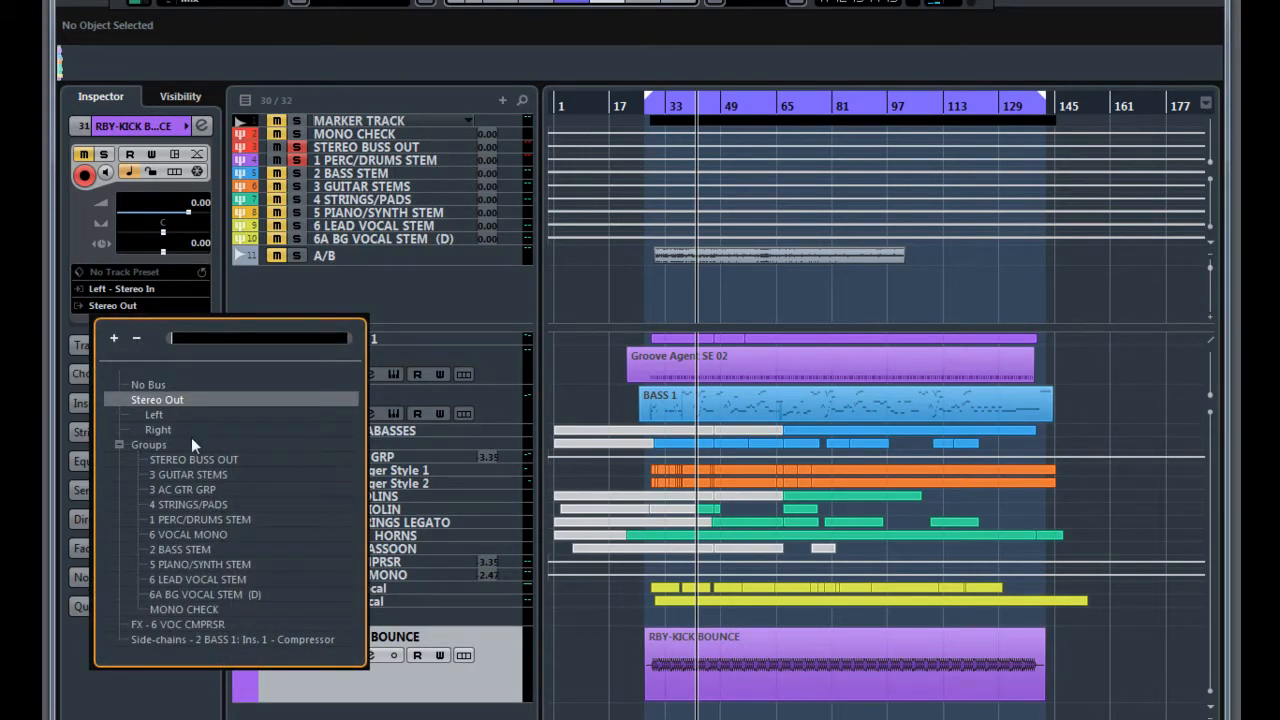
click(218, 638)
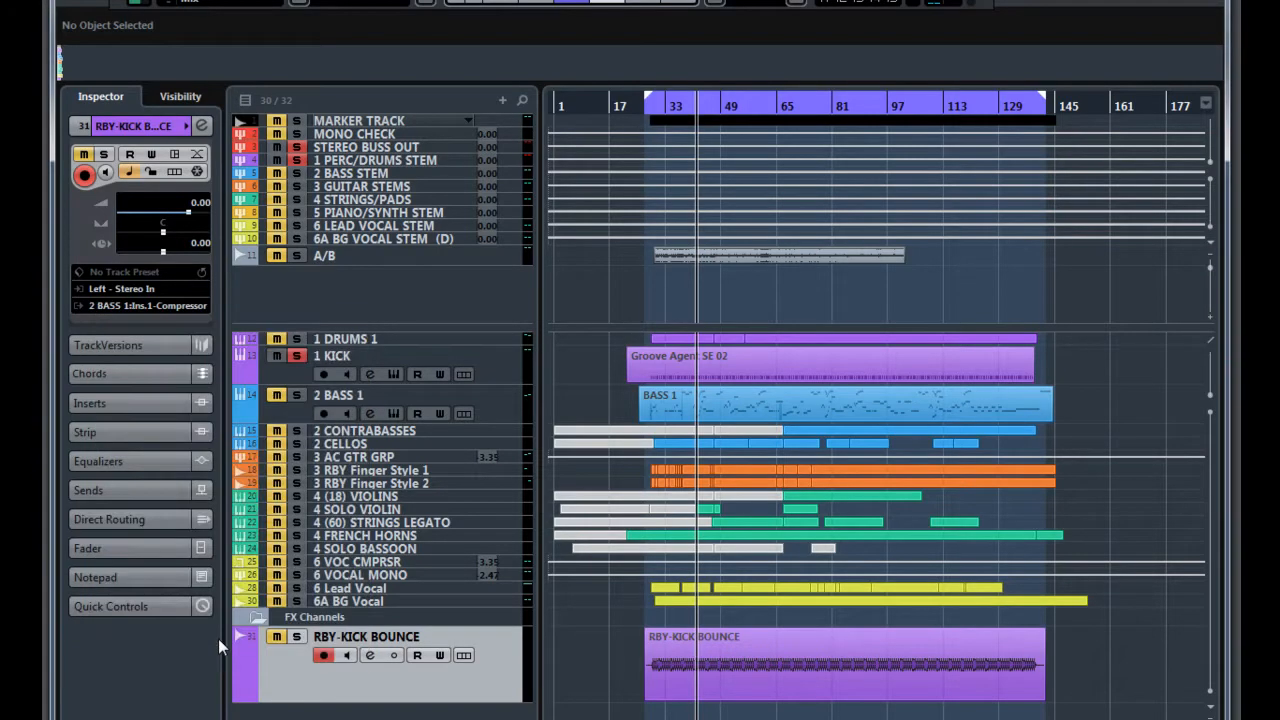
Rename the bounced kick track "1 Kick to SC" and move it directly below the KICK track.
double_click(346, 638)
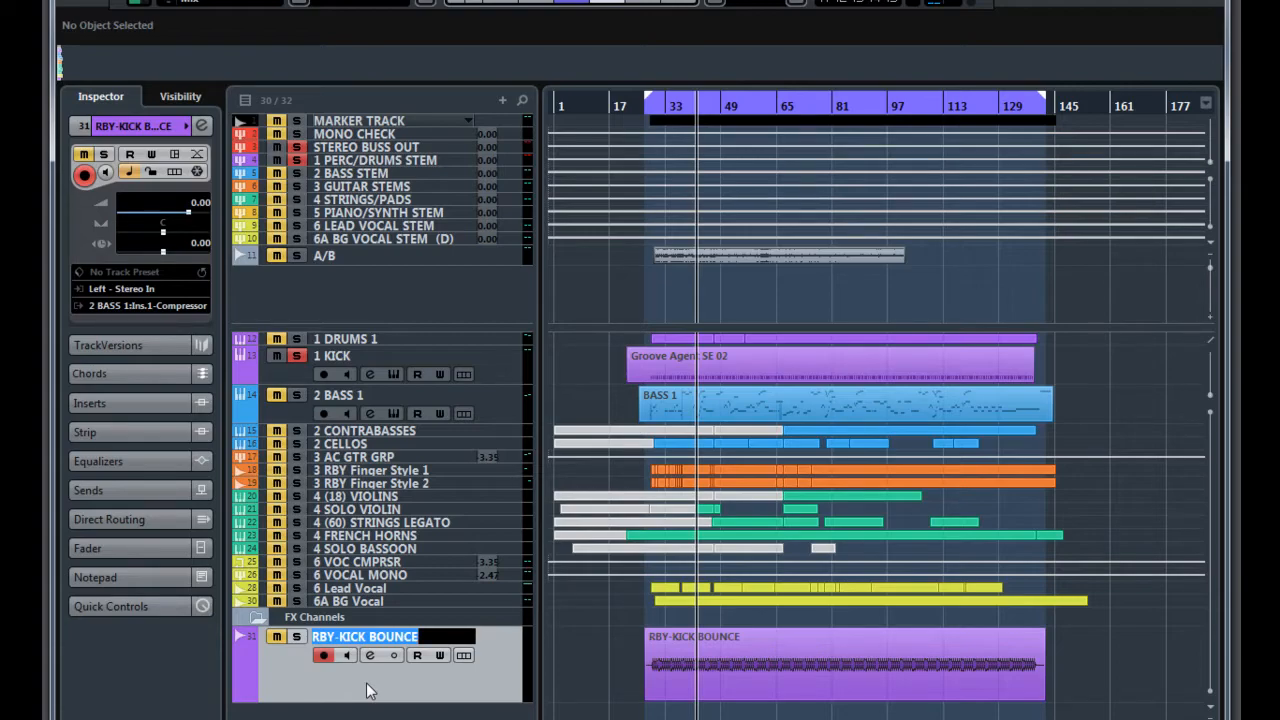
text(KI)
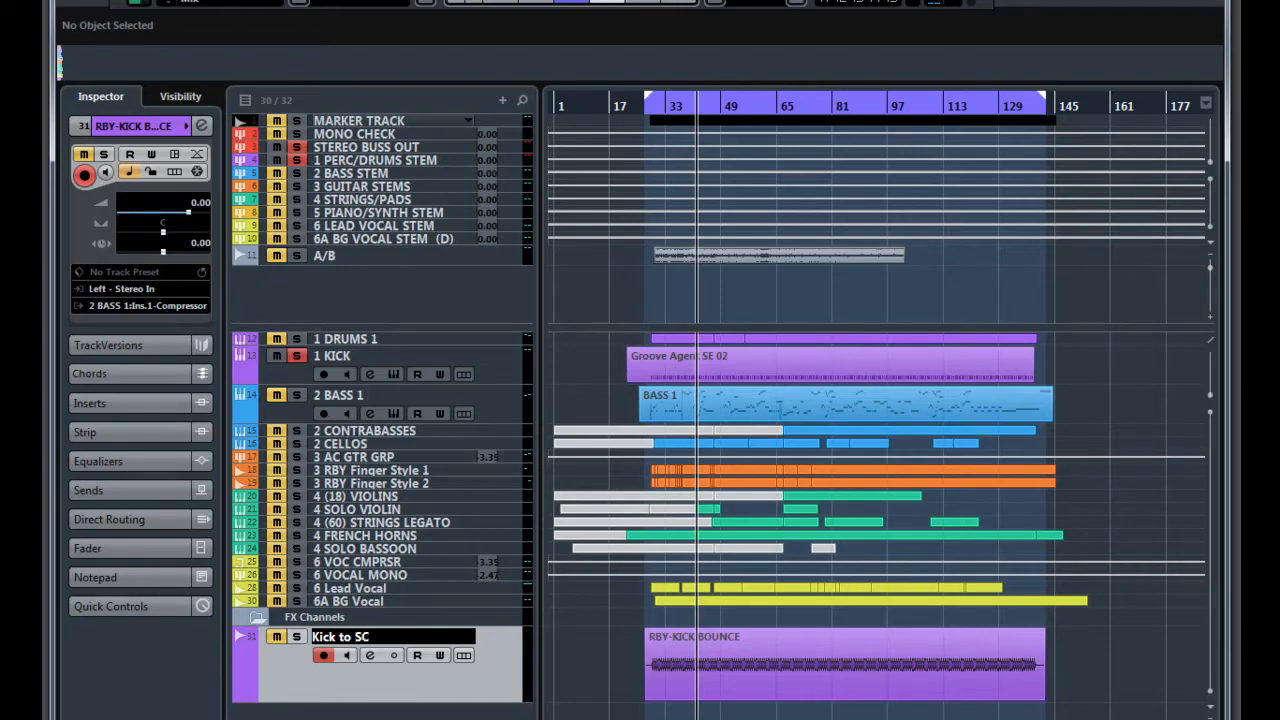
key(Return)
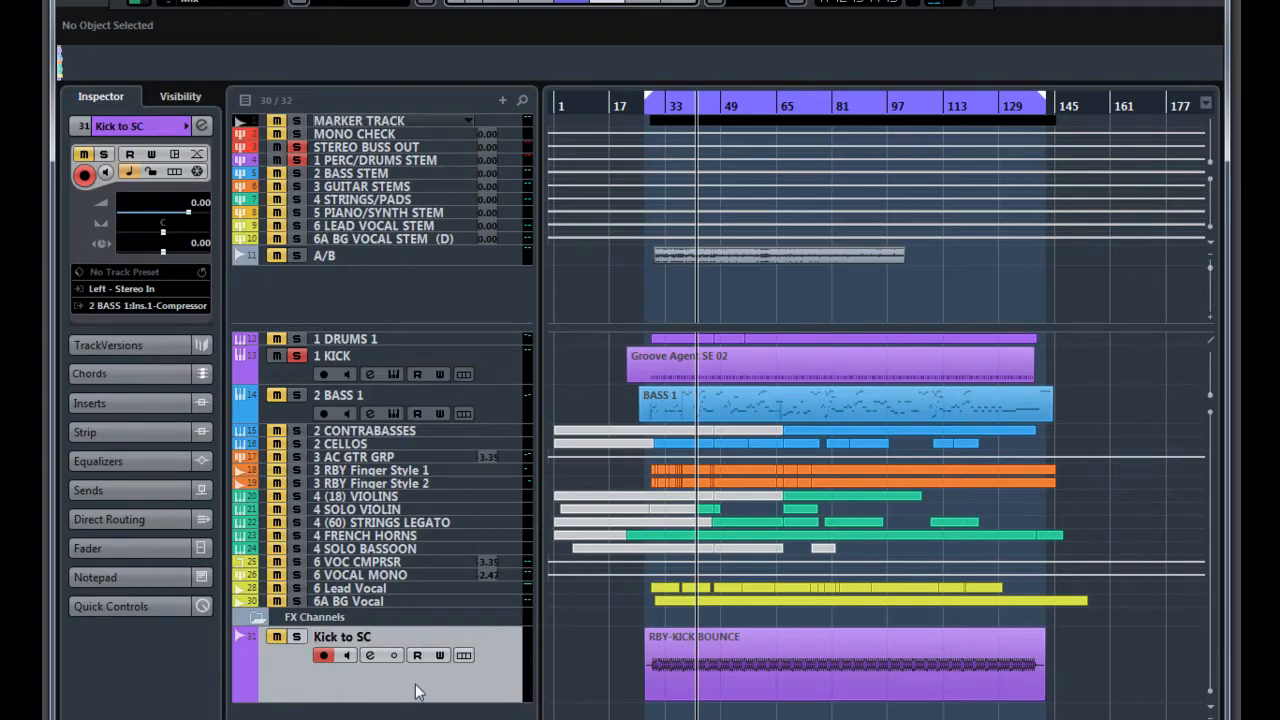
double_click(318, 640)
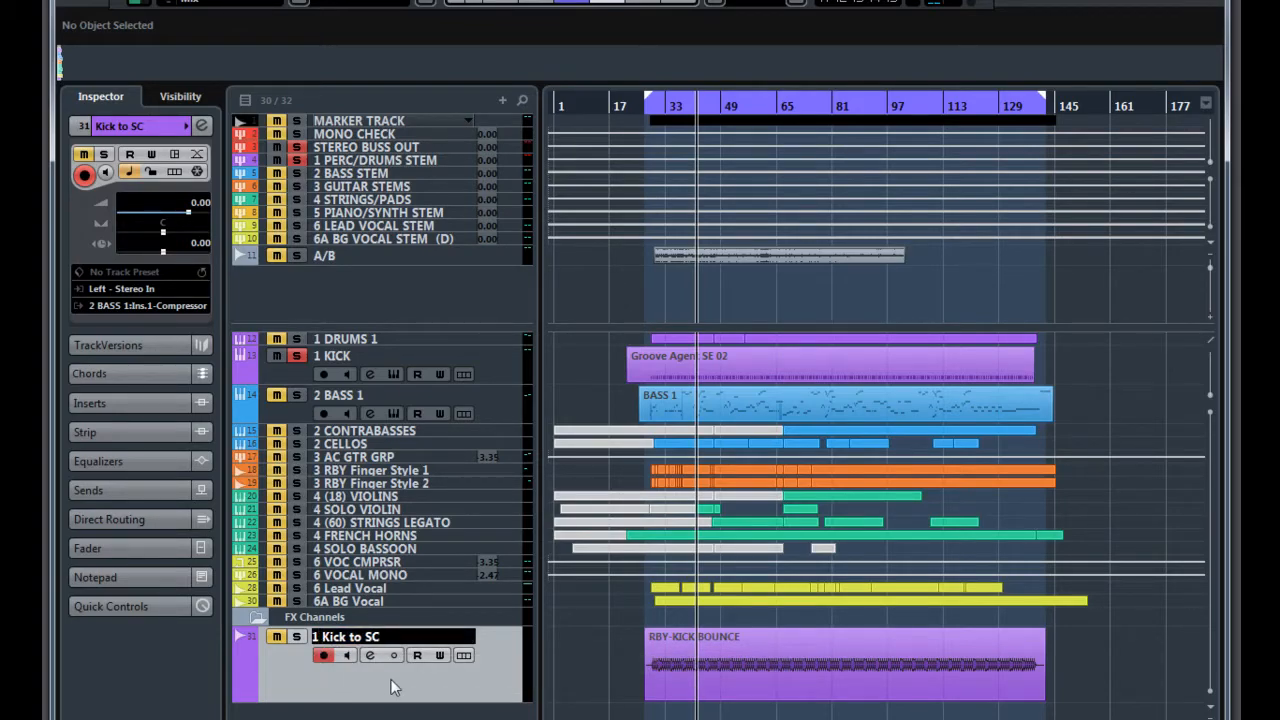
key(Return)
drag(449, 685, 412, 397)
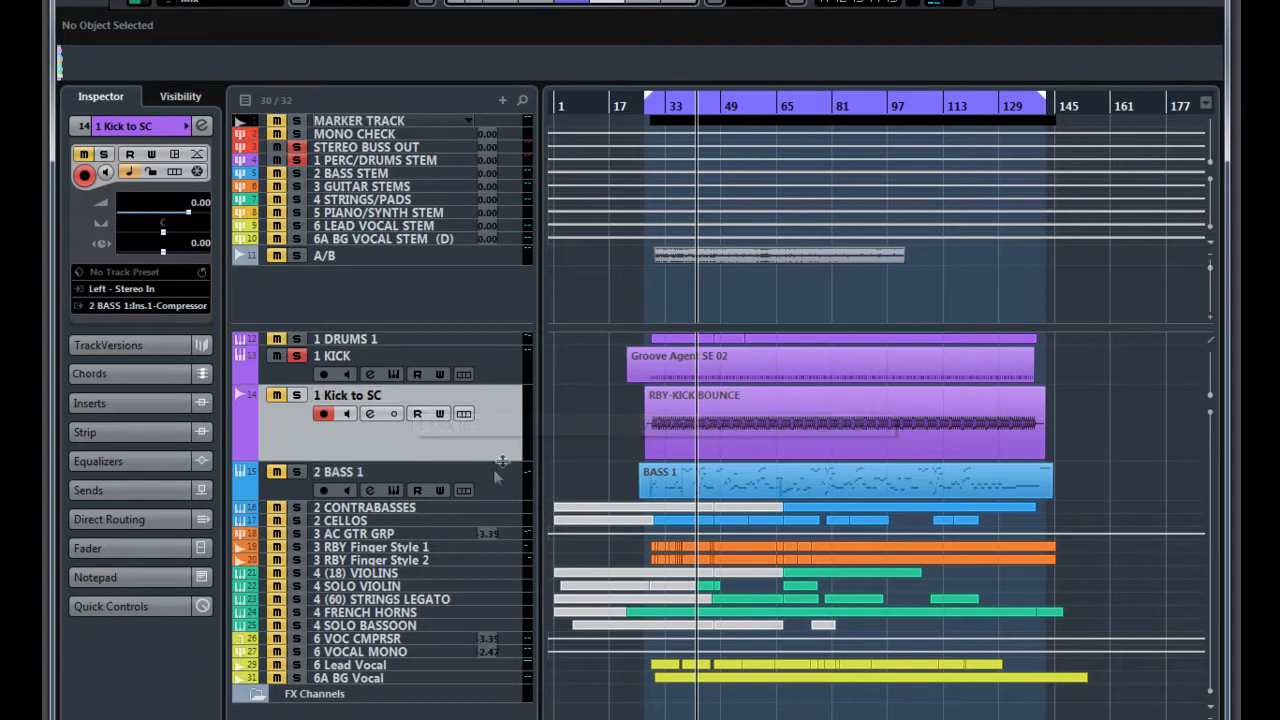
Turn off the KICK track's send to the BASS 1 Compressor, and make the KICK track slightly taller.
click(498, 370)
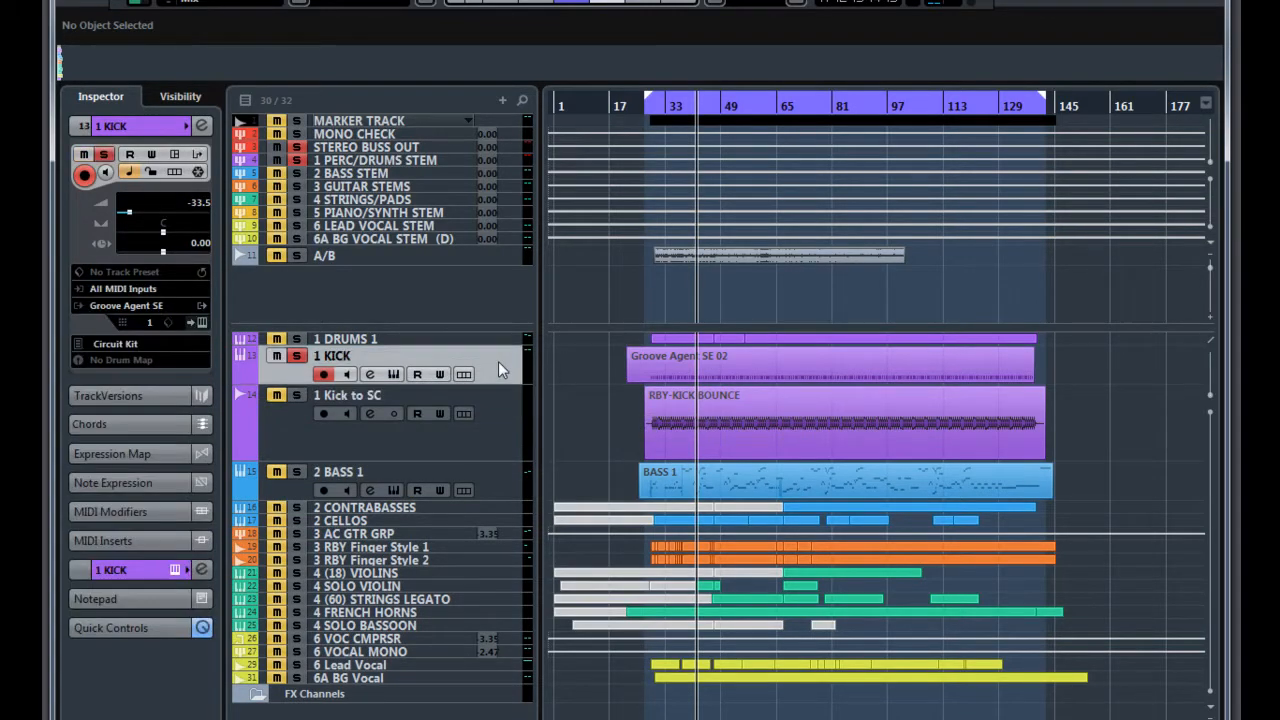
click(203, 126)
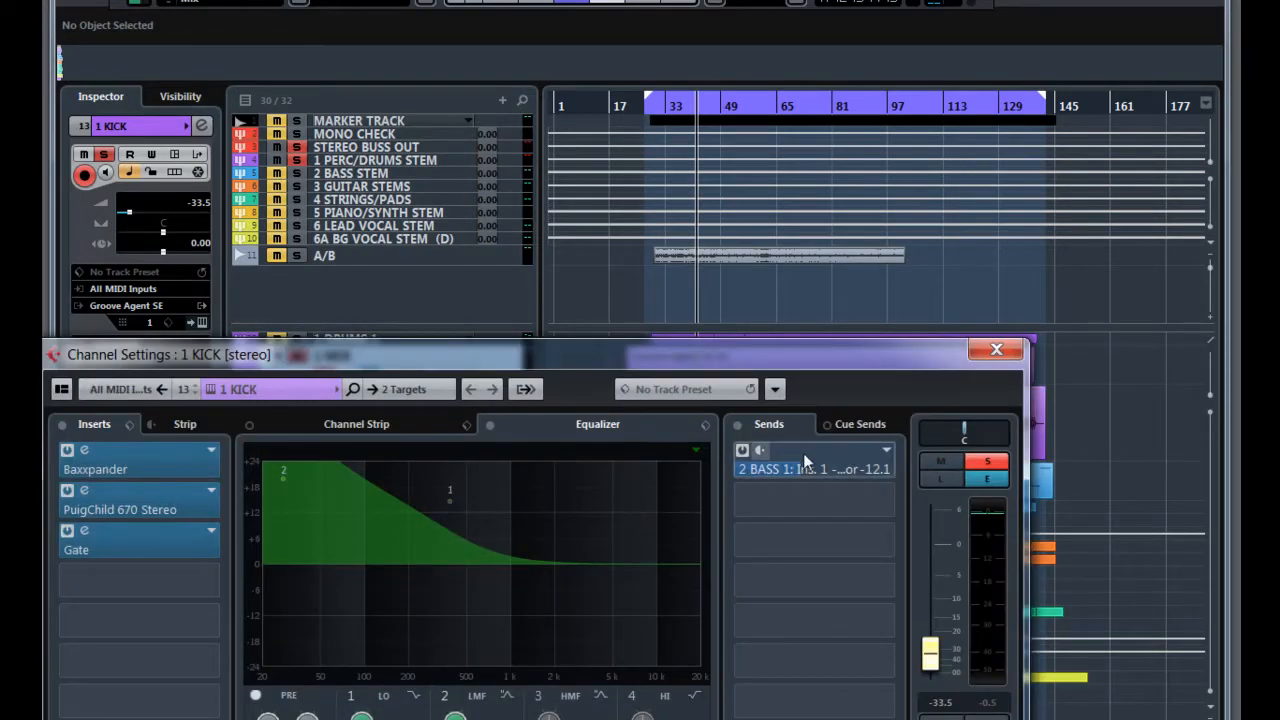
click(744, 452)
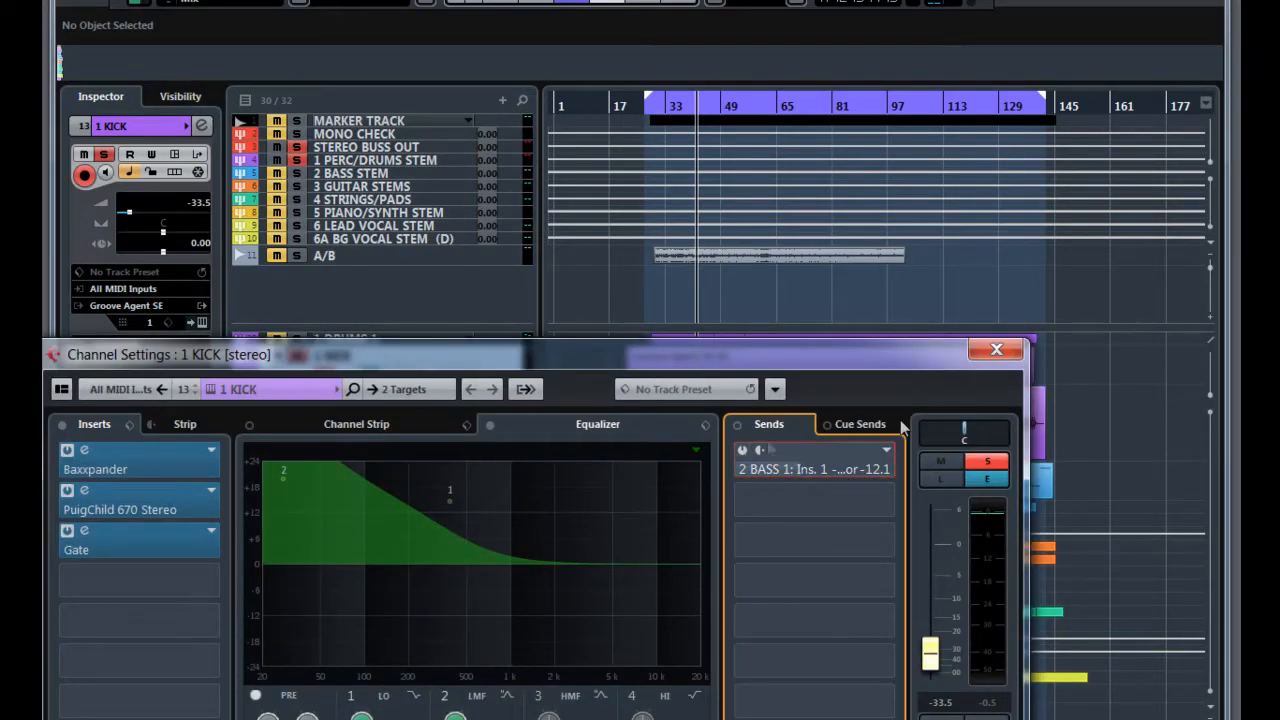
click(995, 351)
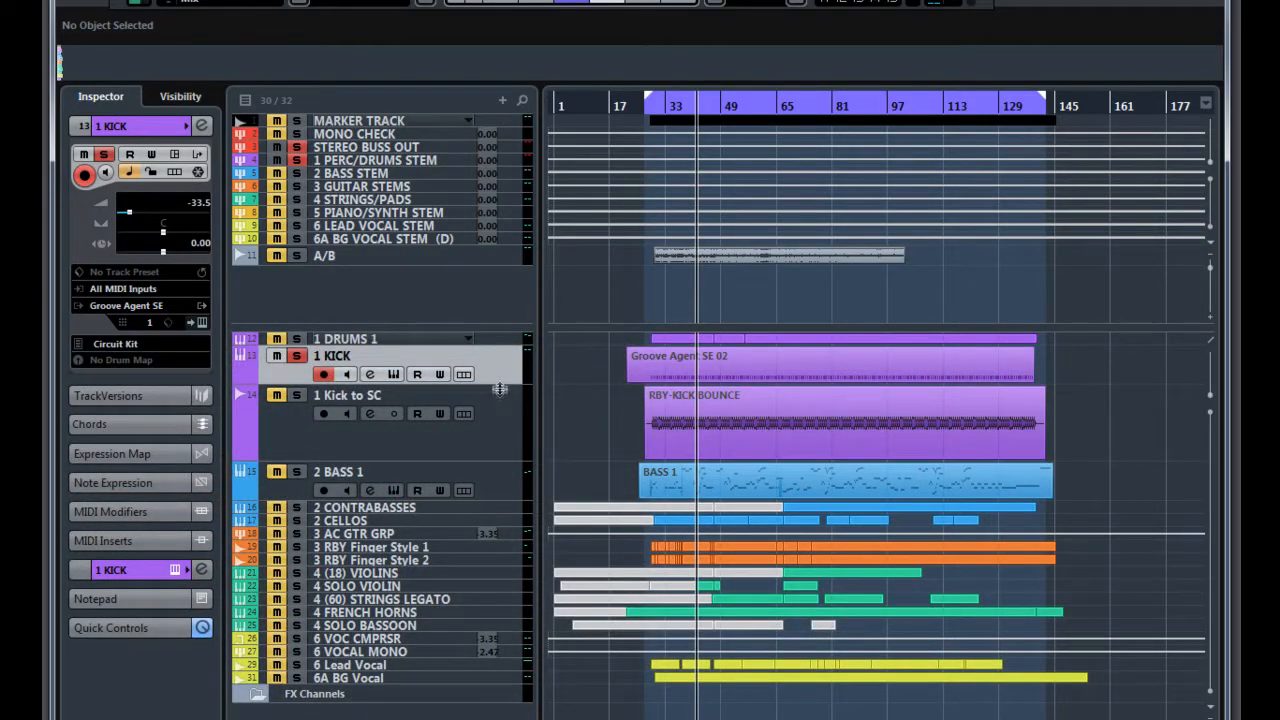
drag(499, 388, 502, 406)
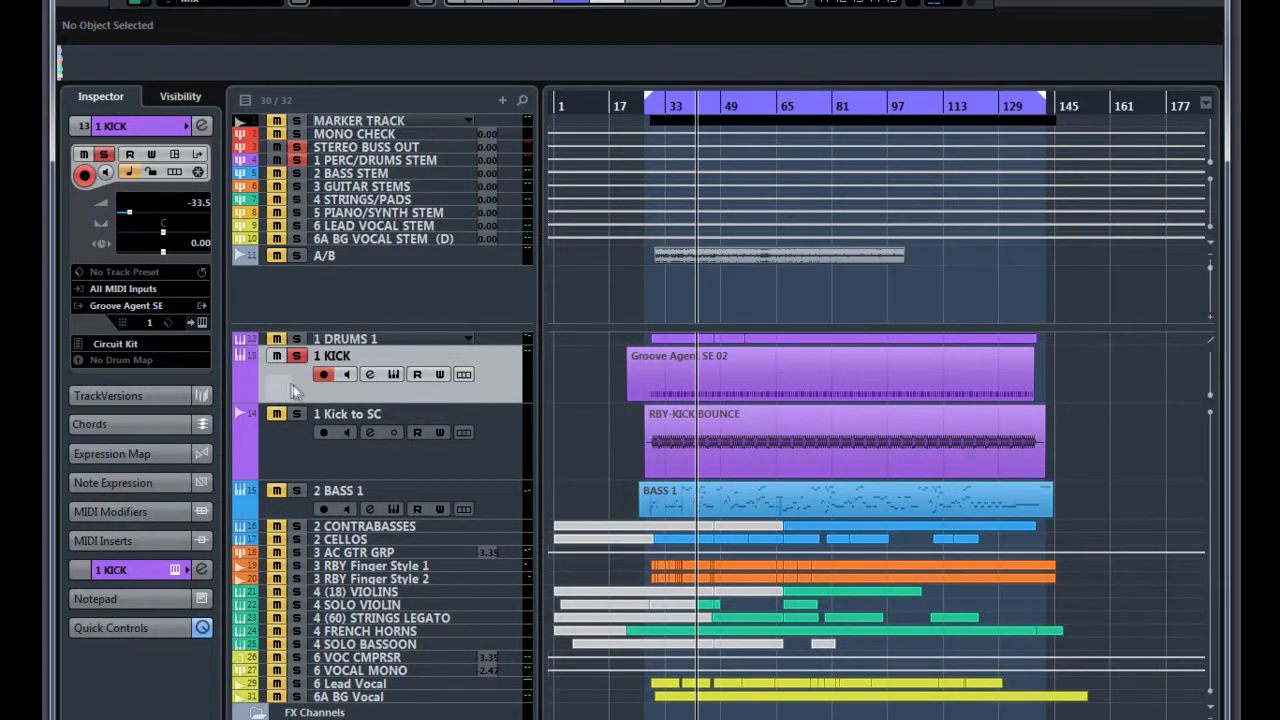
Check the output routing of the 1 Kick to SC track.
click(510, 449)
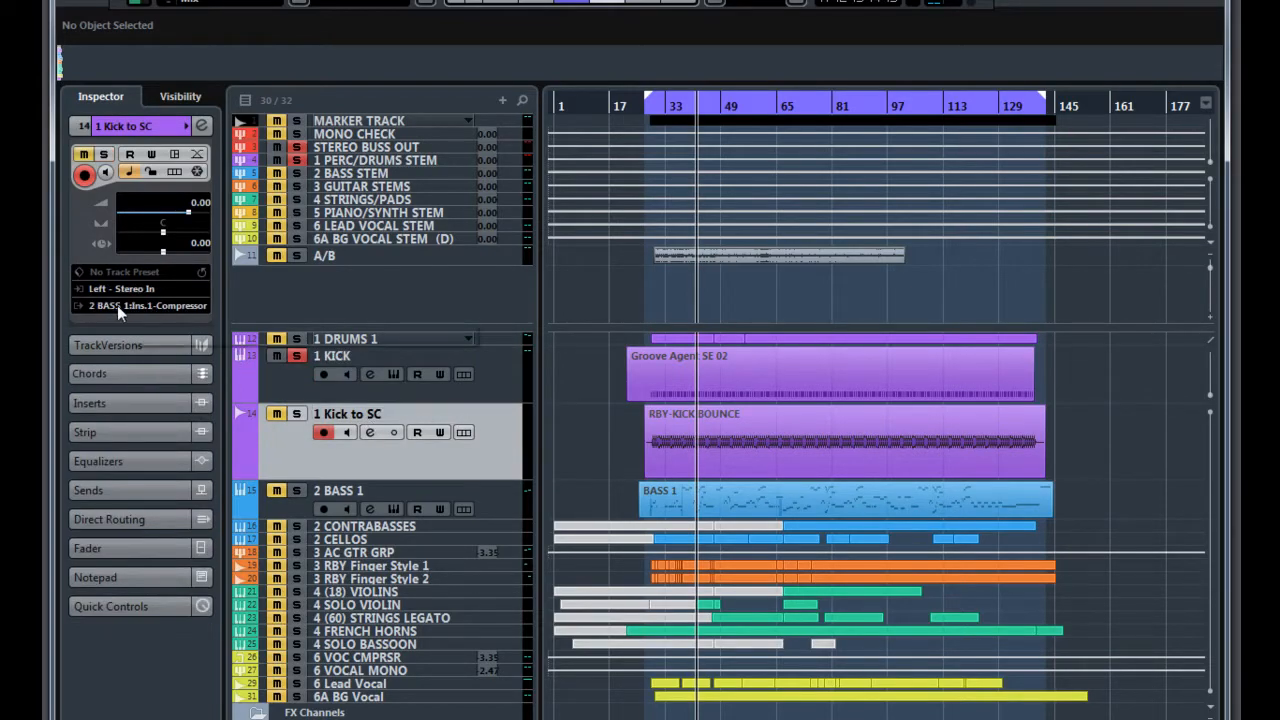
click(155, 306)
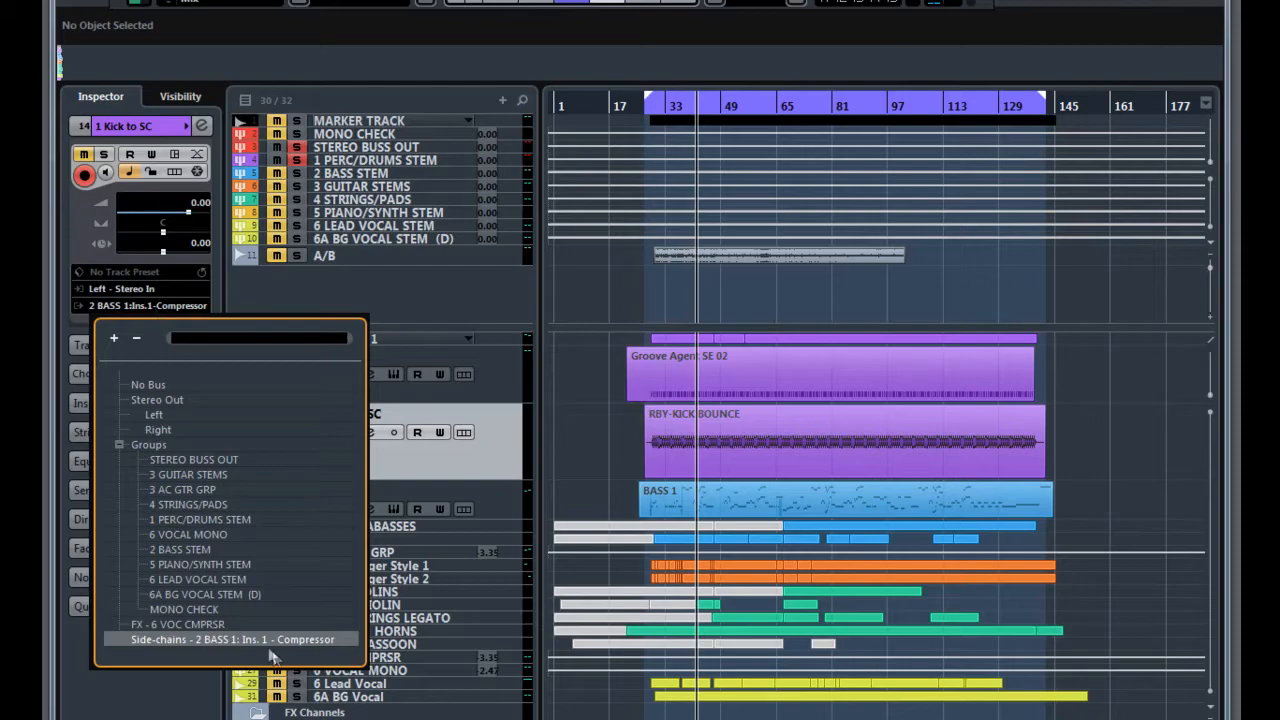
click(436, 457)
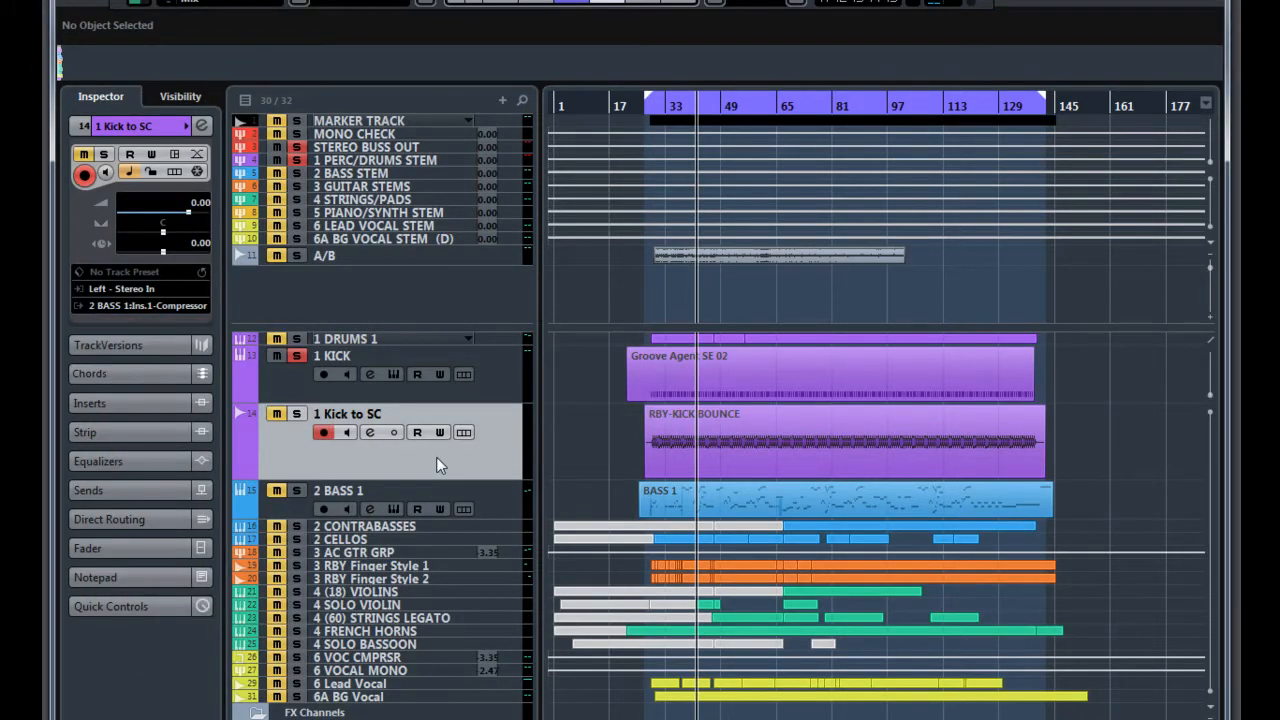
Mute the KICK track and solo BASS 1 for playback.
click(276, 356)
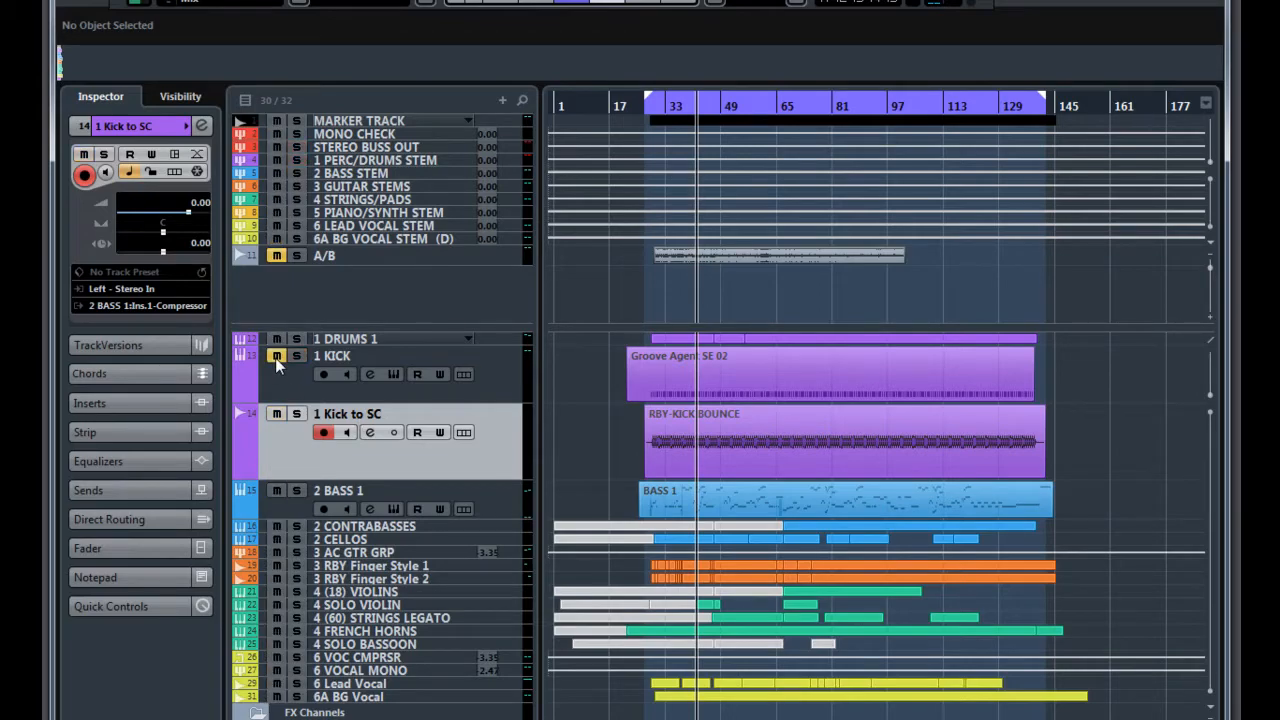
click(297, 490)
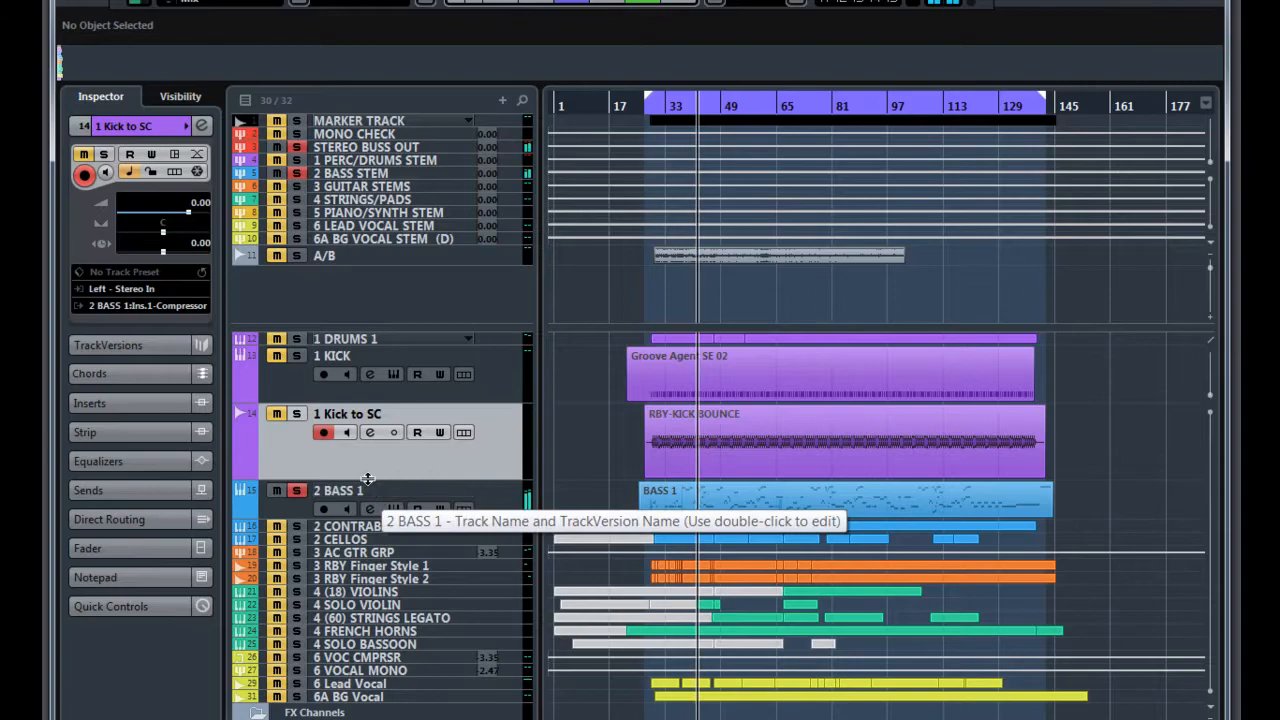
Solo the 1 Kick to SC track and open BASS 1's Compressor, positioned clear of the kick and bass tracks.
click(297, 414)
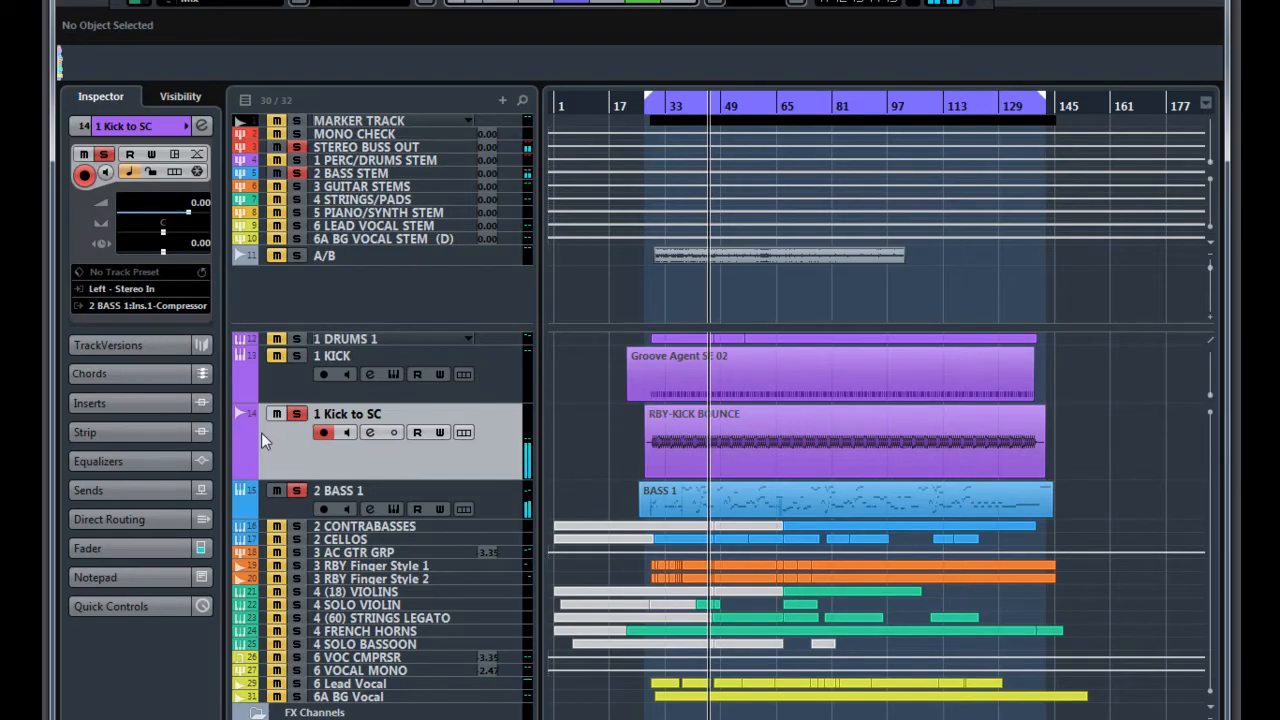
click(485, 510)
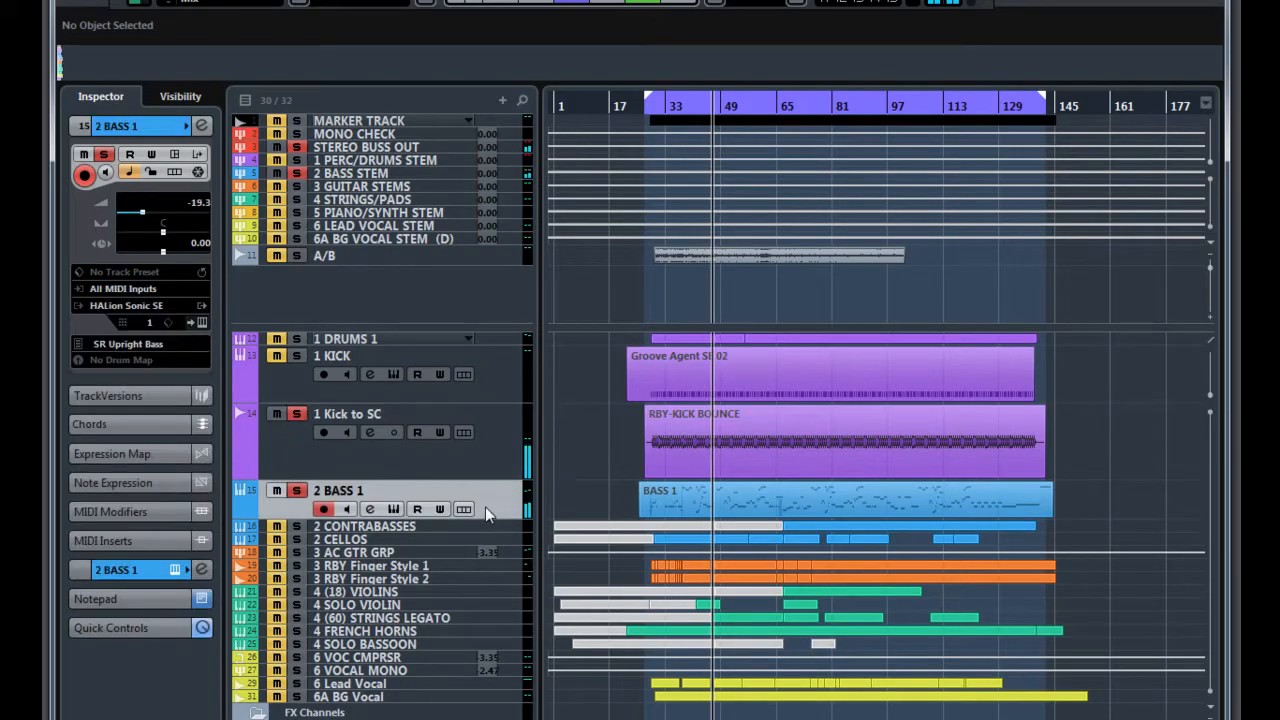
click(201, 126)
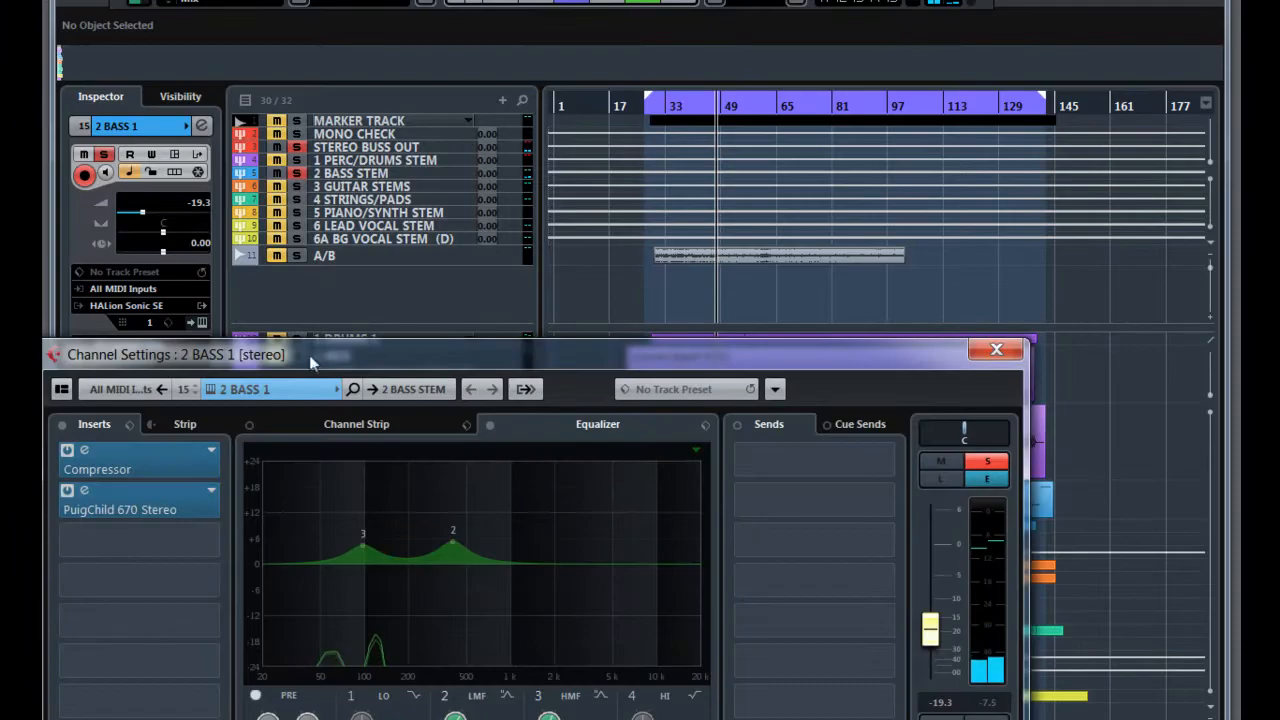
click(174, 462)
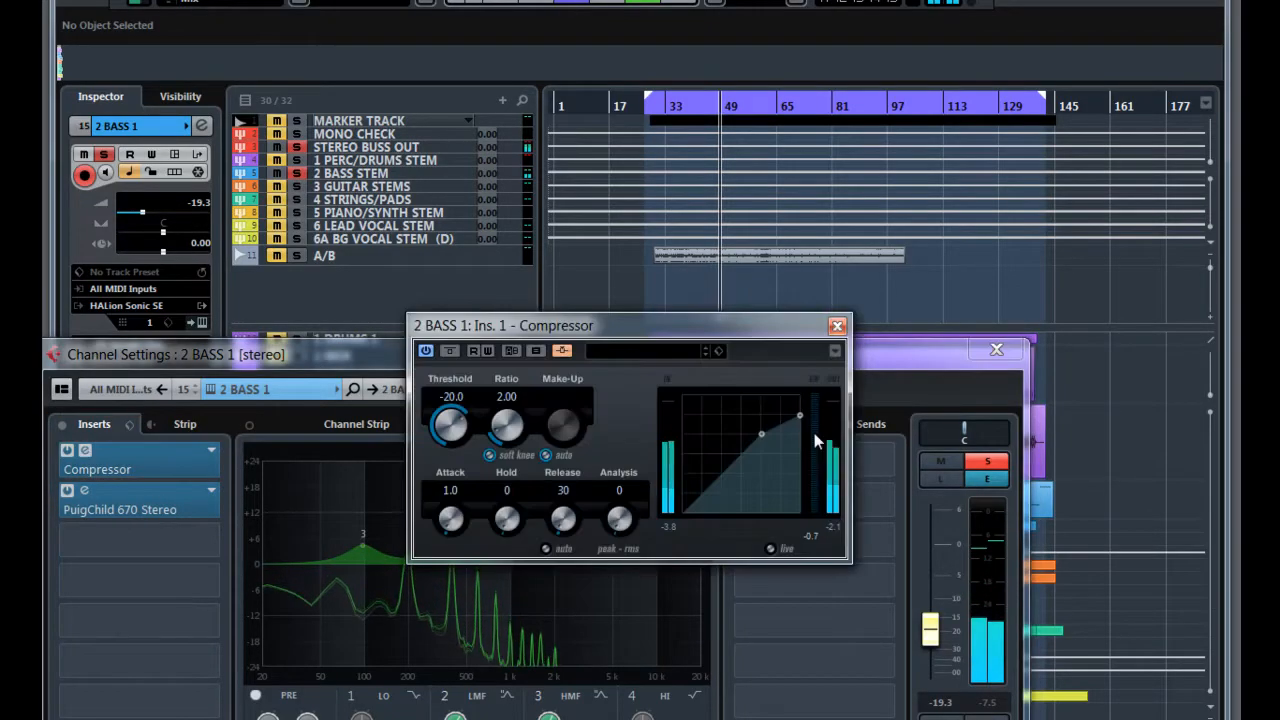
click(996, 349)
drag(705, 326, 845, 142)
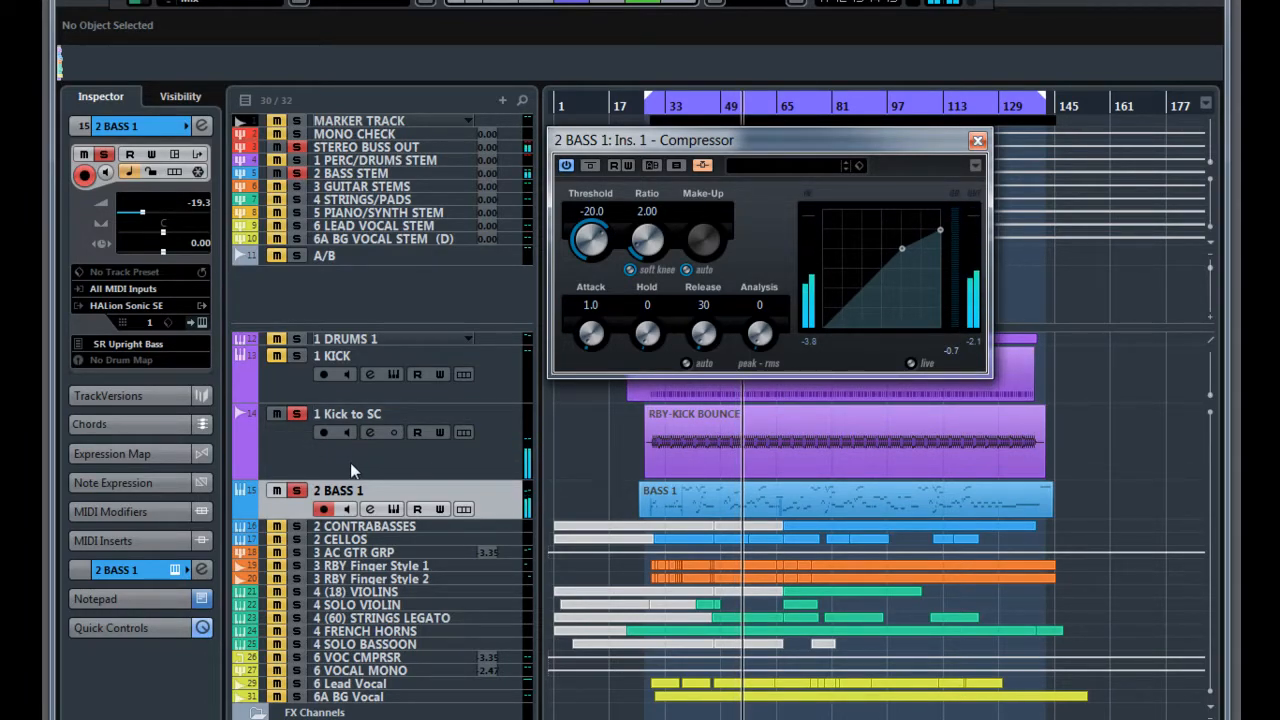
Raise and lower the RBY-KICK BOUNCE event's volume to vary the BASS 1 compression, ending at 7.18 dB.
click(833, 476)
click(825, 451)
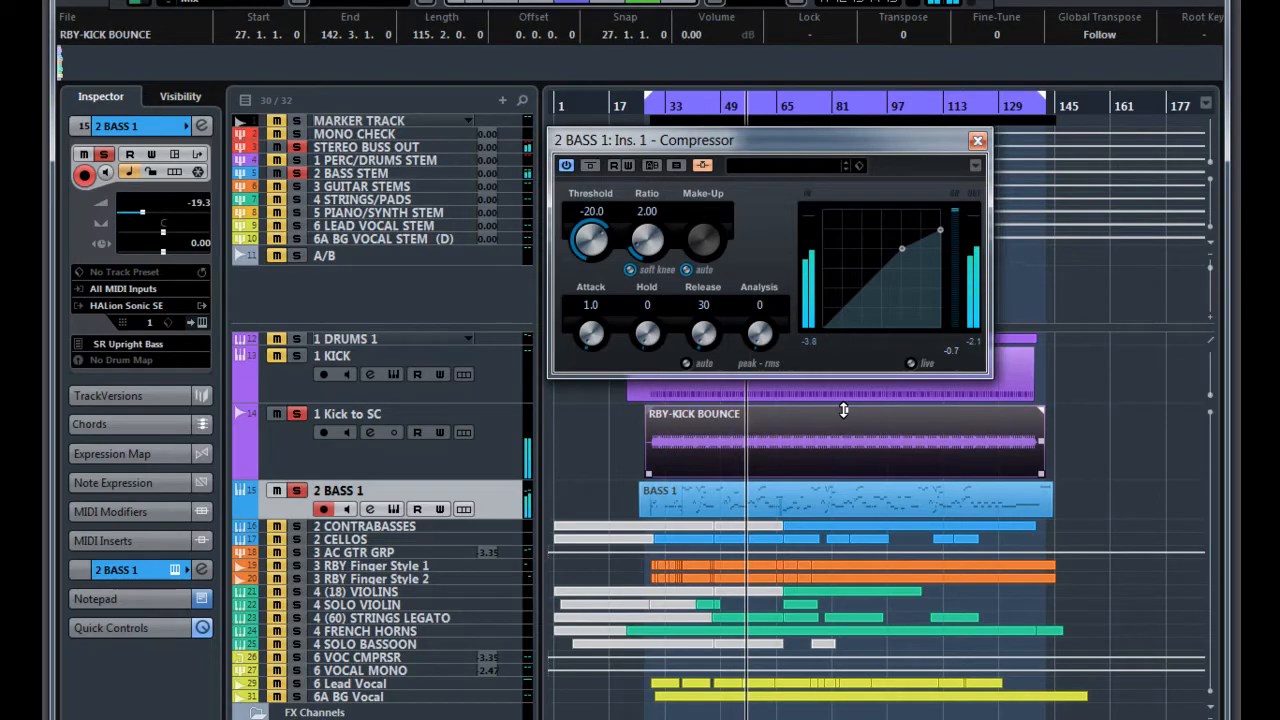
drag(843, 409, 854, 301)
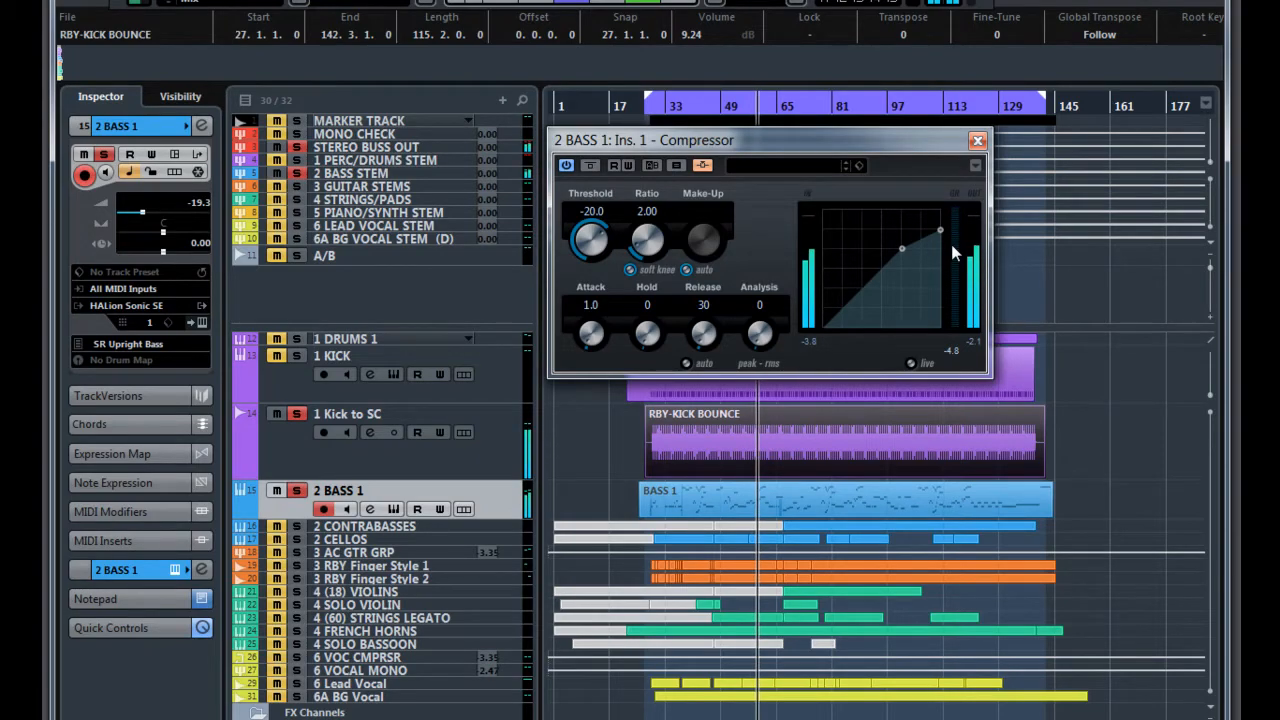
drag(843, 409, 836, 539)
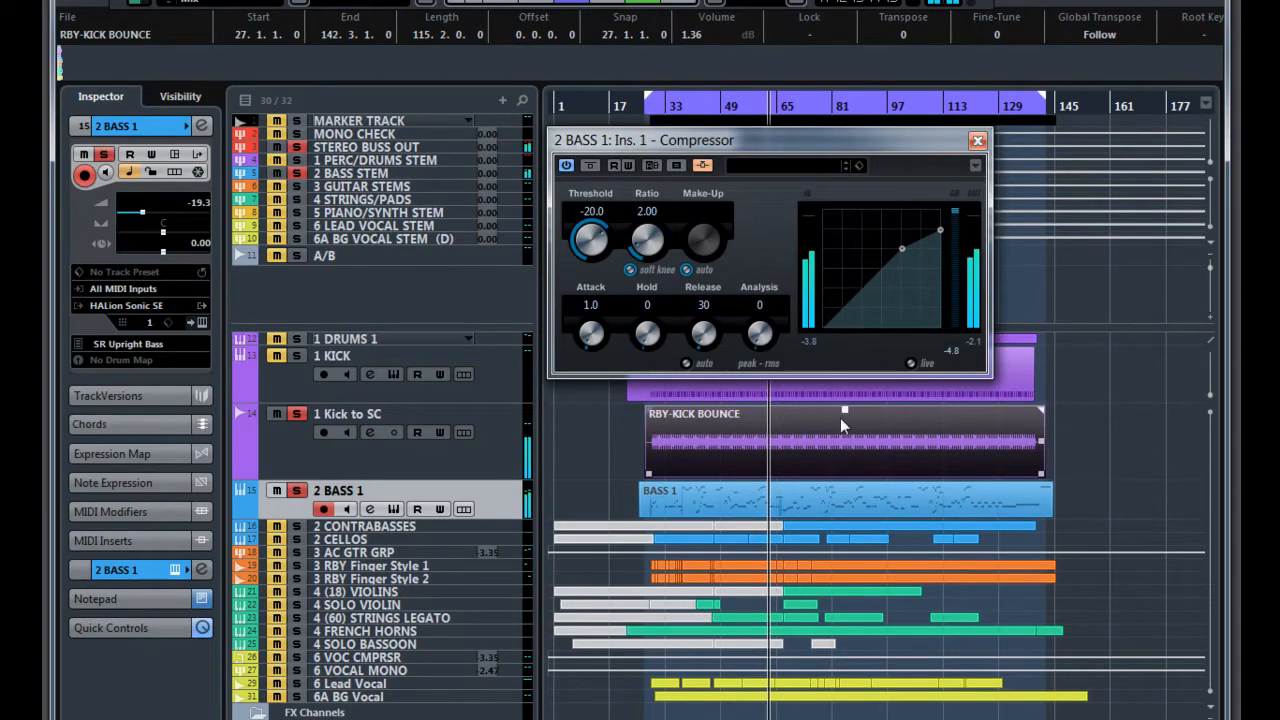
drag(844, 410, 853, 98)
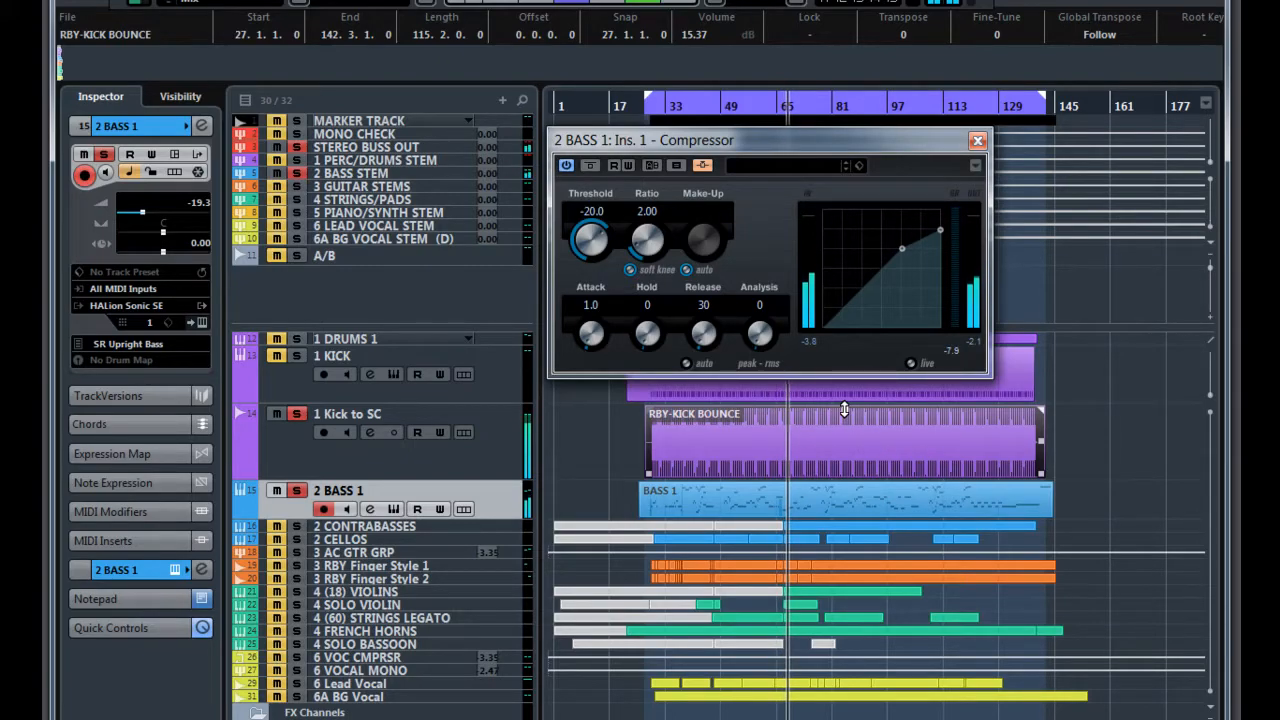
drag(845, 410, 812, 666)
Open the 1 Kick to SC channel settings and boost EQ bands 1, 2 and 3 heavily in the low frequencies.
click(423, 456)
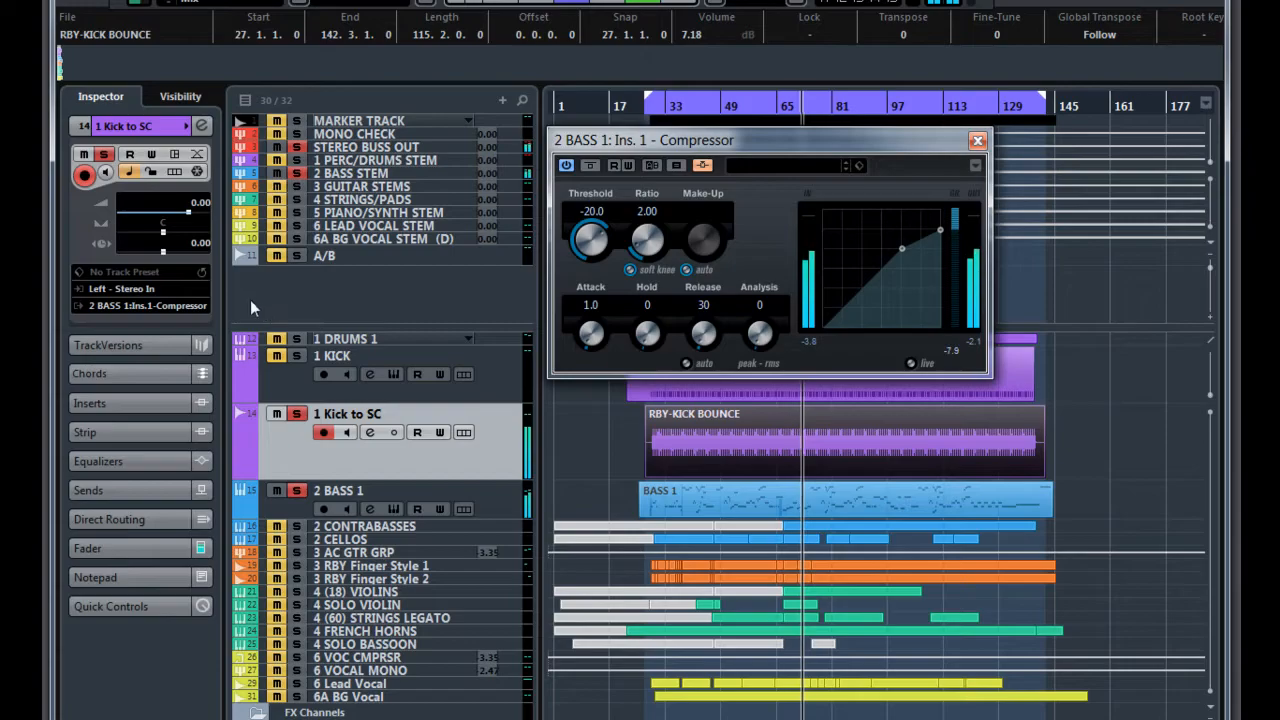
click(201, 126)
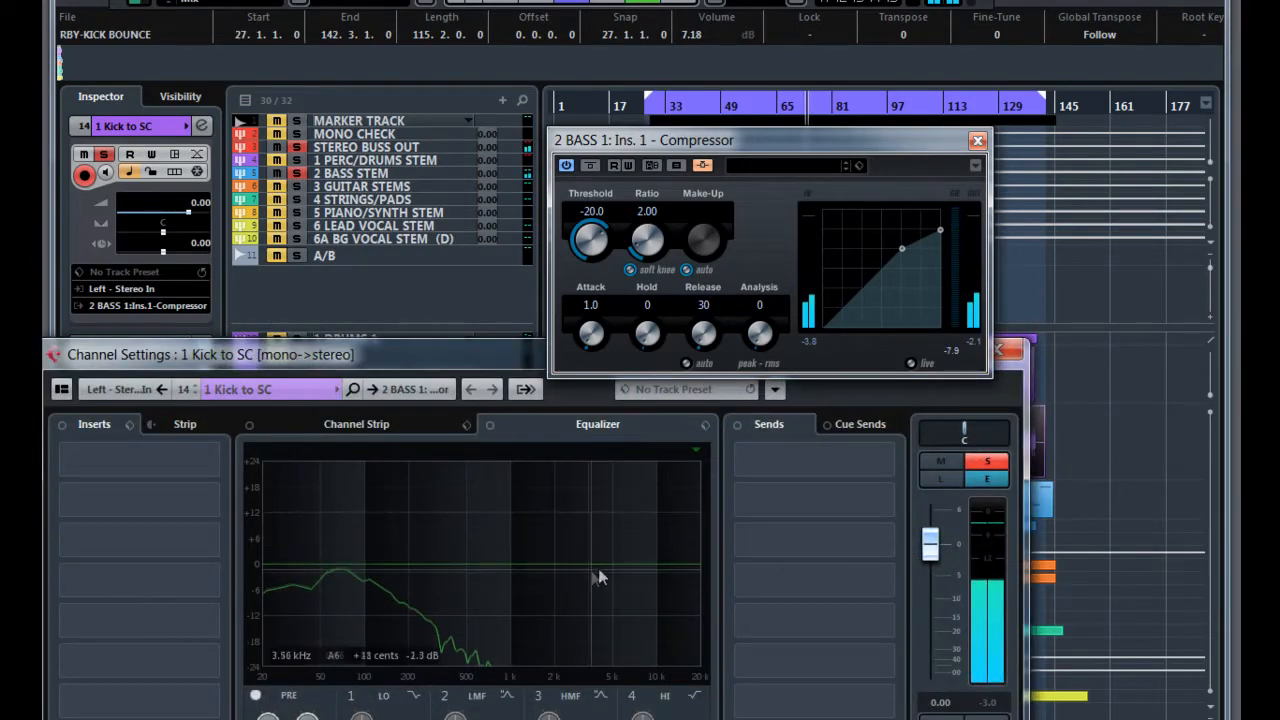
drag(416, 563, 336, 472)
drag(296, 517, 442, 453)
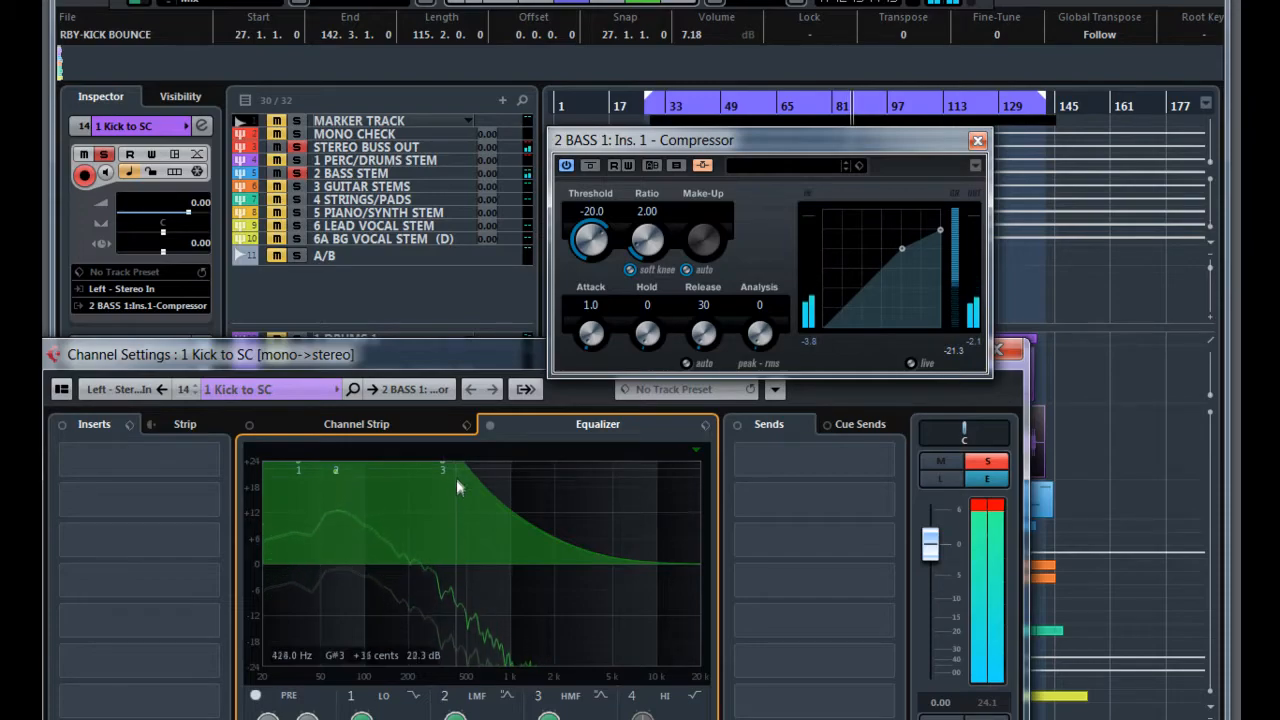
Set the kick EQ's band 3 to 245 Hz at -2.0 dB, cut band 1, and reduce band 2's boost near 100 Hz.
drag(443, 471, 422, 580)
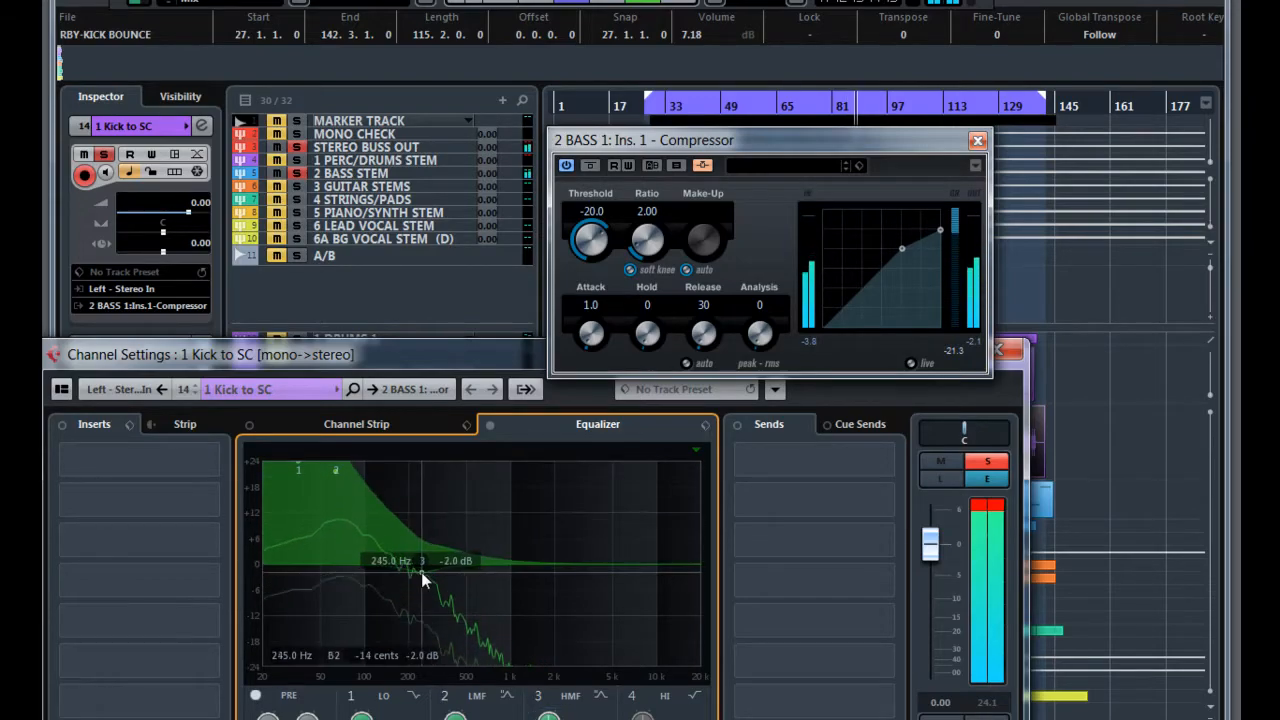
drag(298, 468, 286, 590)
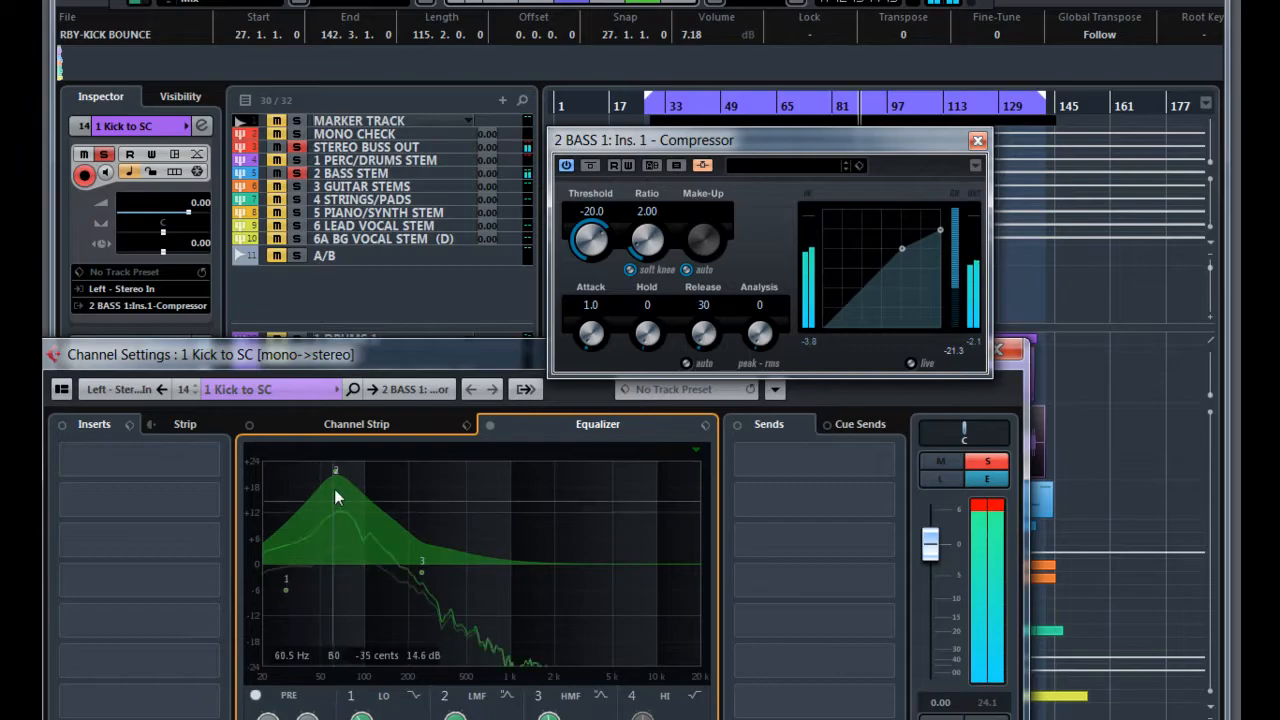
drag(340, 480, 361, 518)
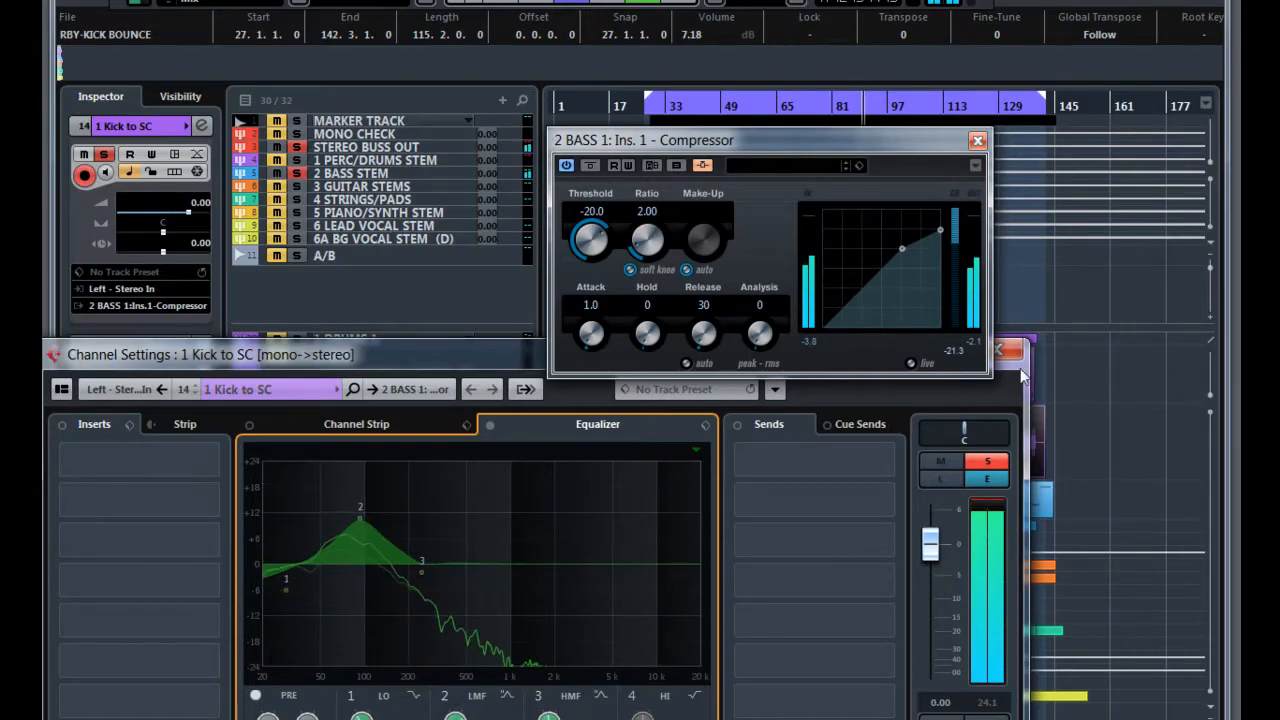
Try a 24 dB boost on EQ band 4, settle it at 1.53 kHz and -1.1 dB, and close the open windows.
drag(525, 567, 412, 433)
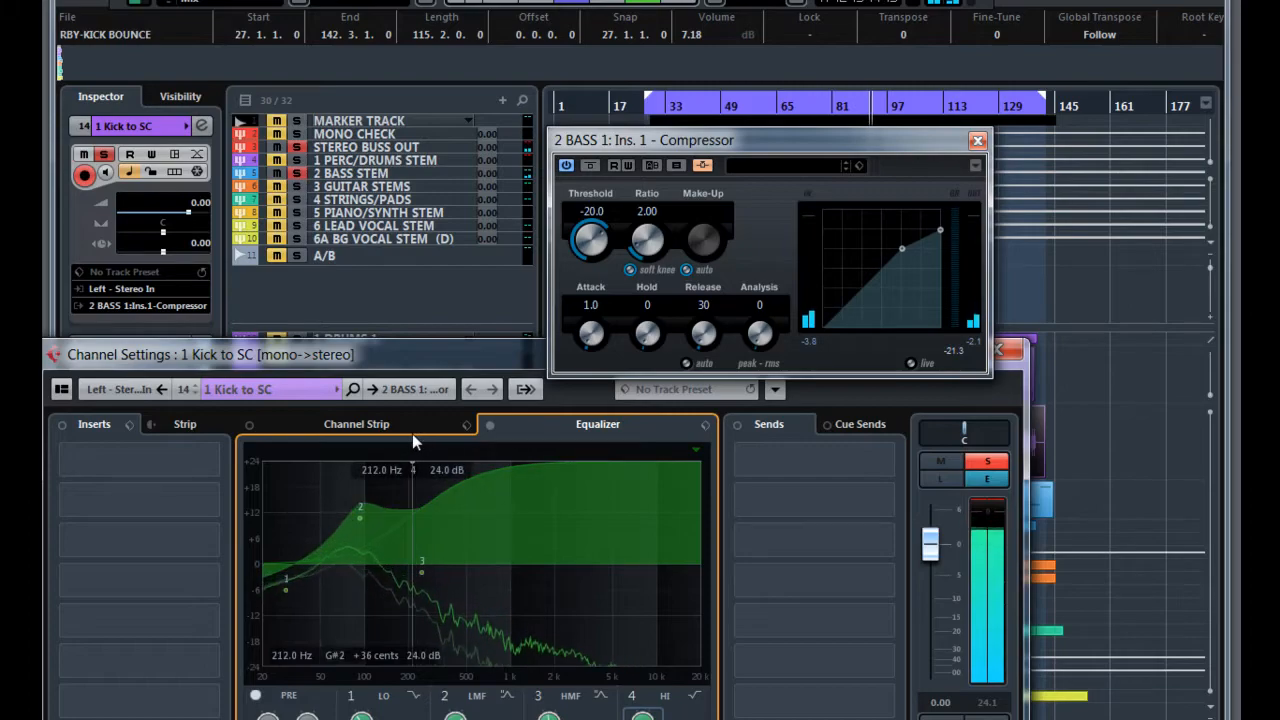
drag(412, 433, 538, 570)
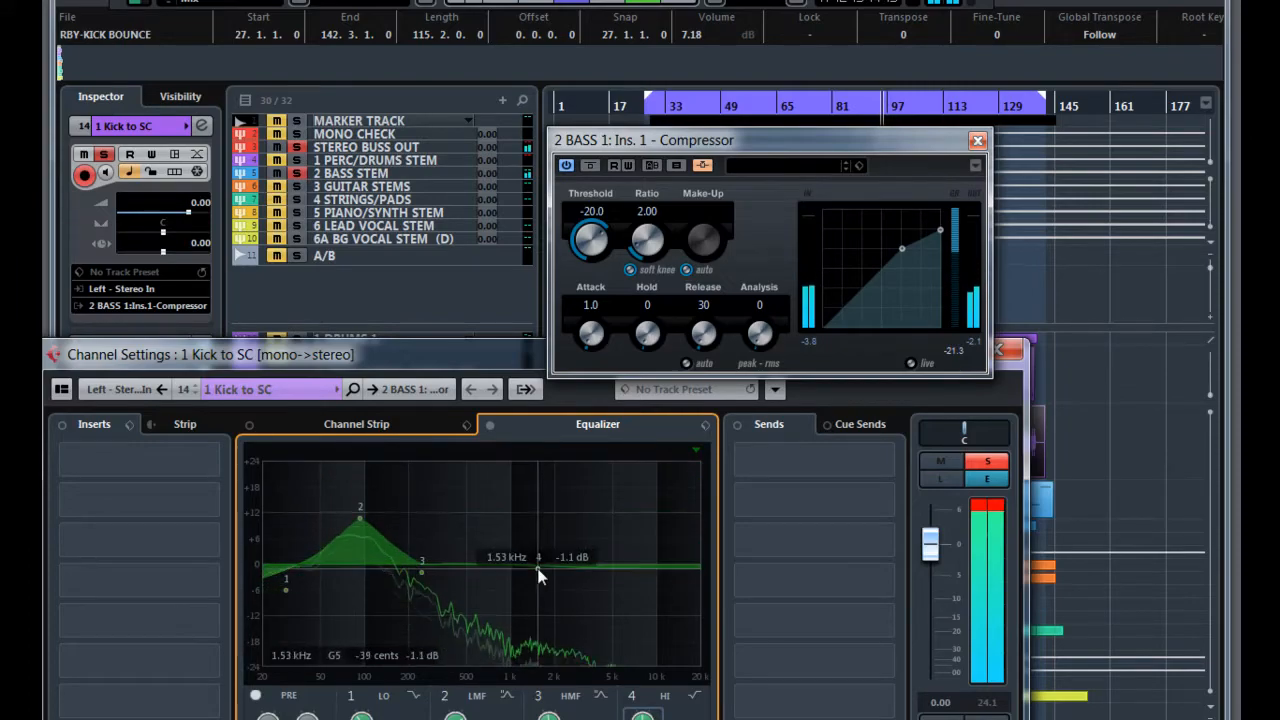
click(977, 141)
click(1008, 349)
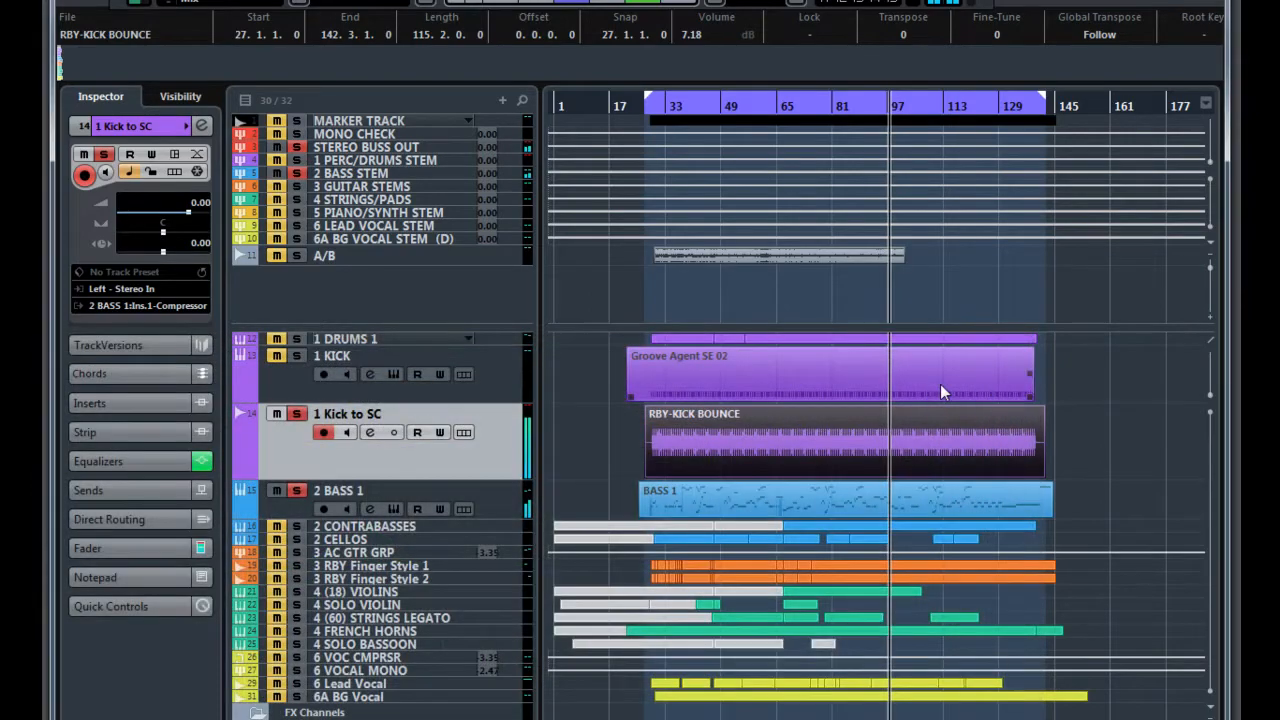
Solo the KICK track and set the RBY-KICK BOUNCE event's volume to 4.88 dB.
click(294, 356)
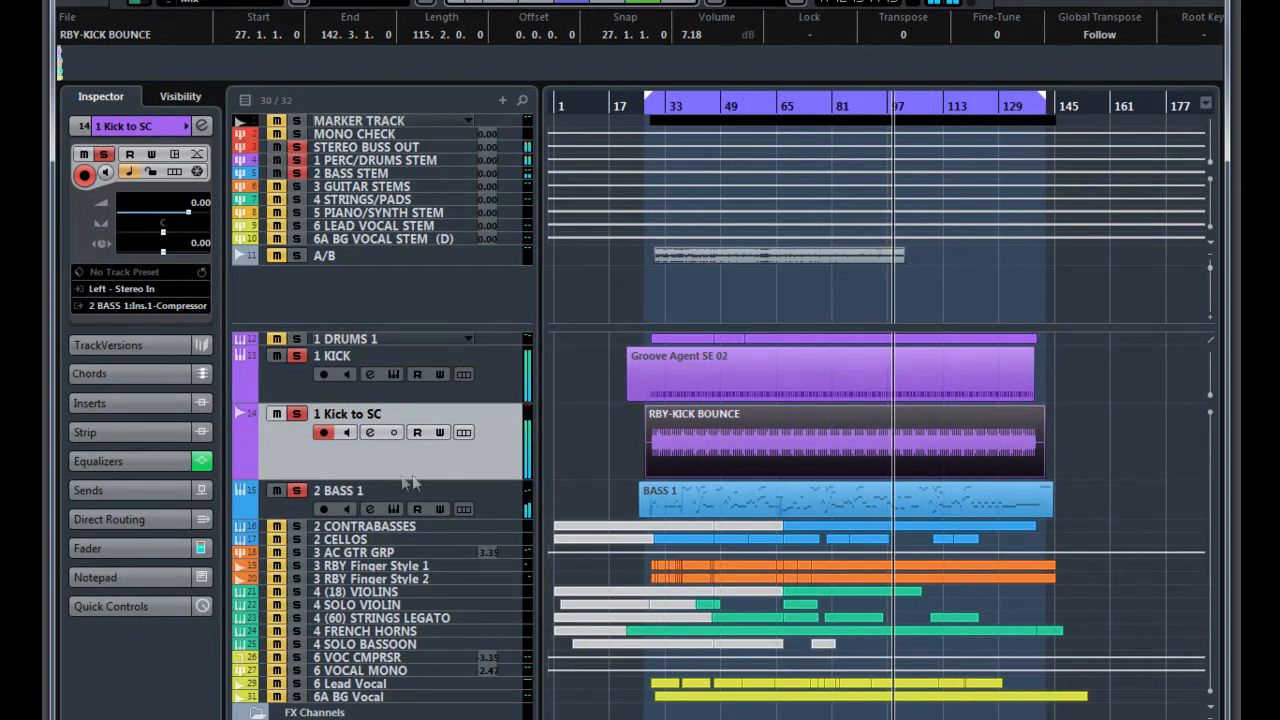
click(676, 446)
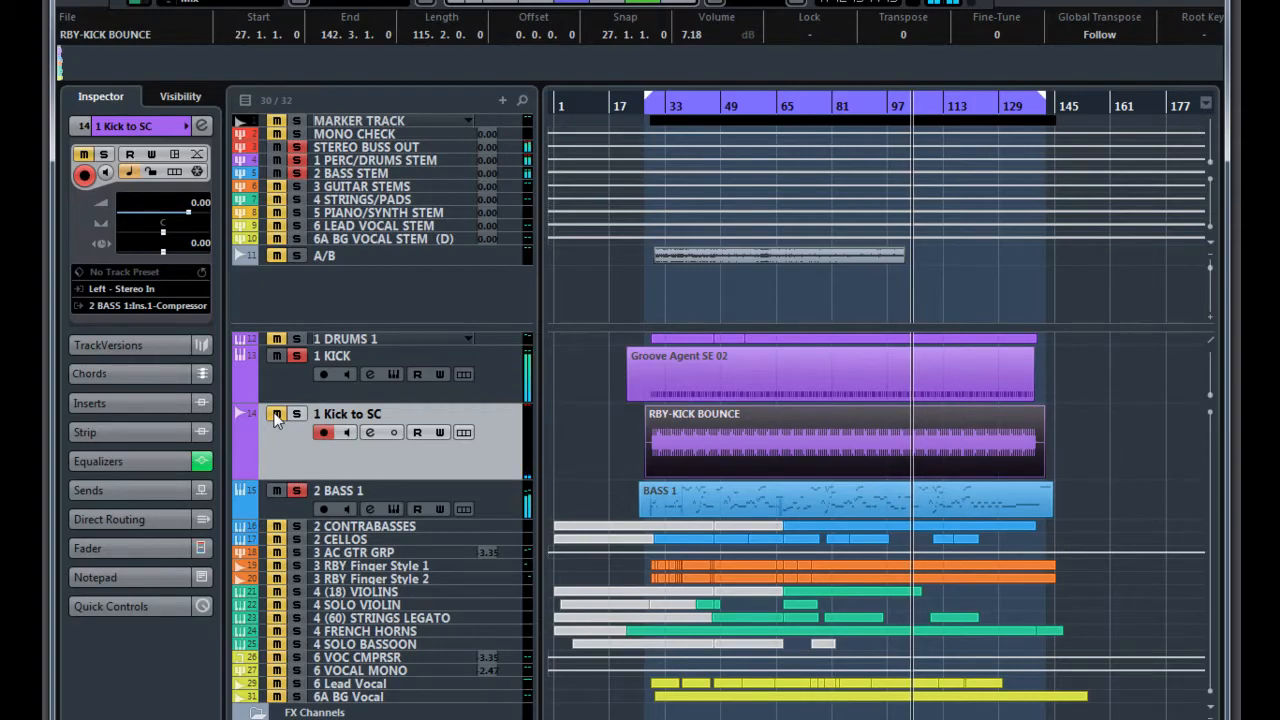
click(857, 438)
drag(844, 411, 834, 527)
drag(840, 429, 850, 170)
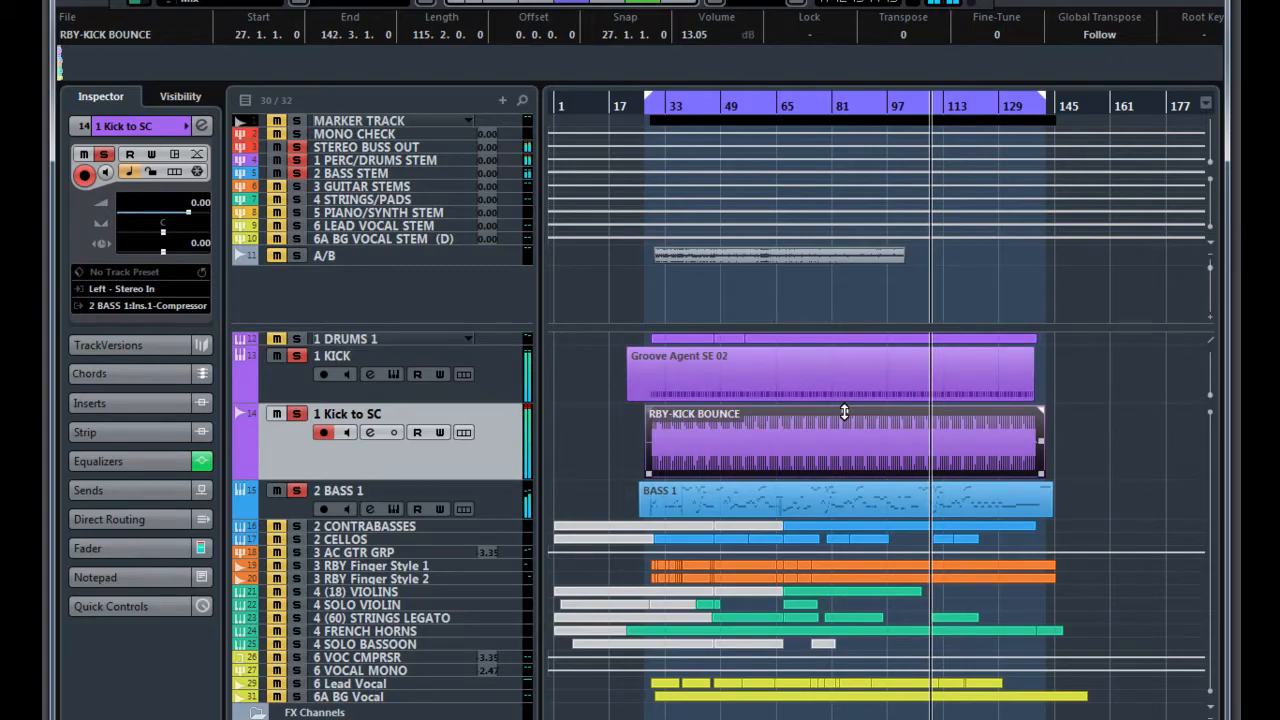
drag(845, 413, 836, 657)
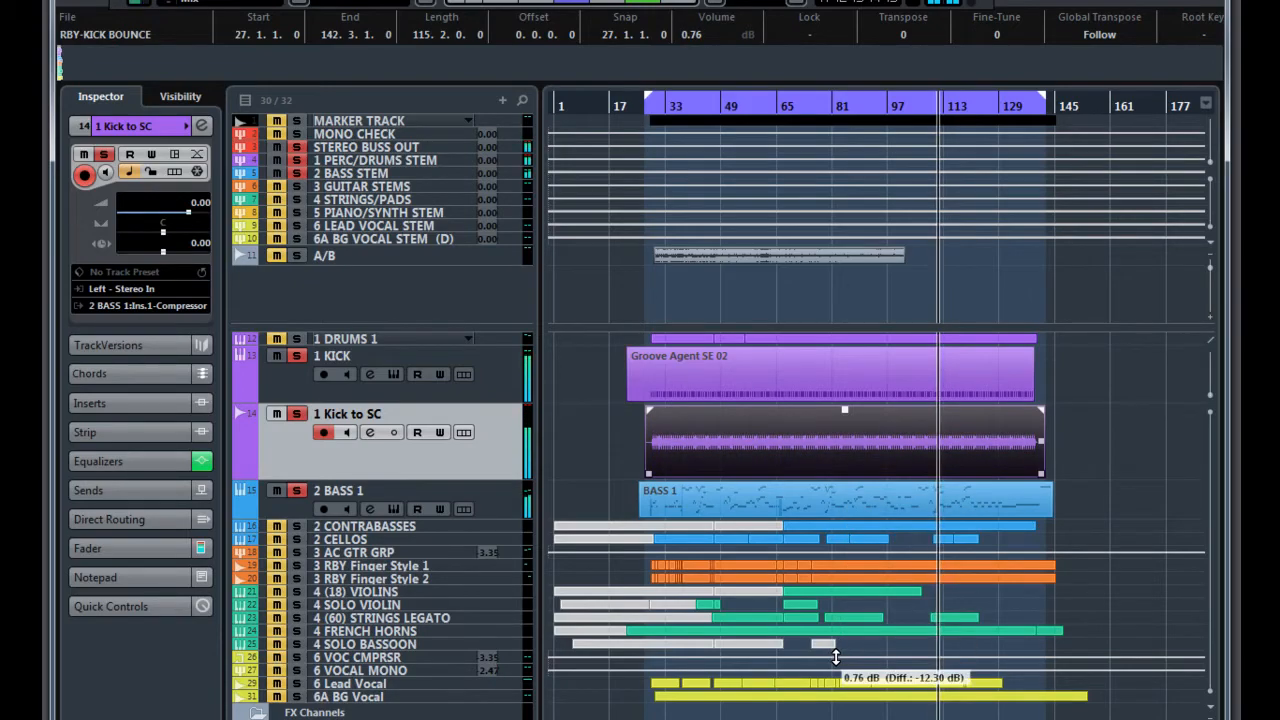
drag(836, 657, 833, 608)
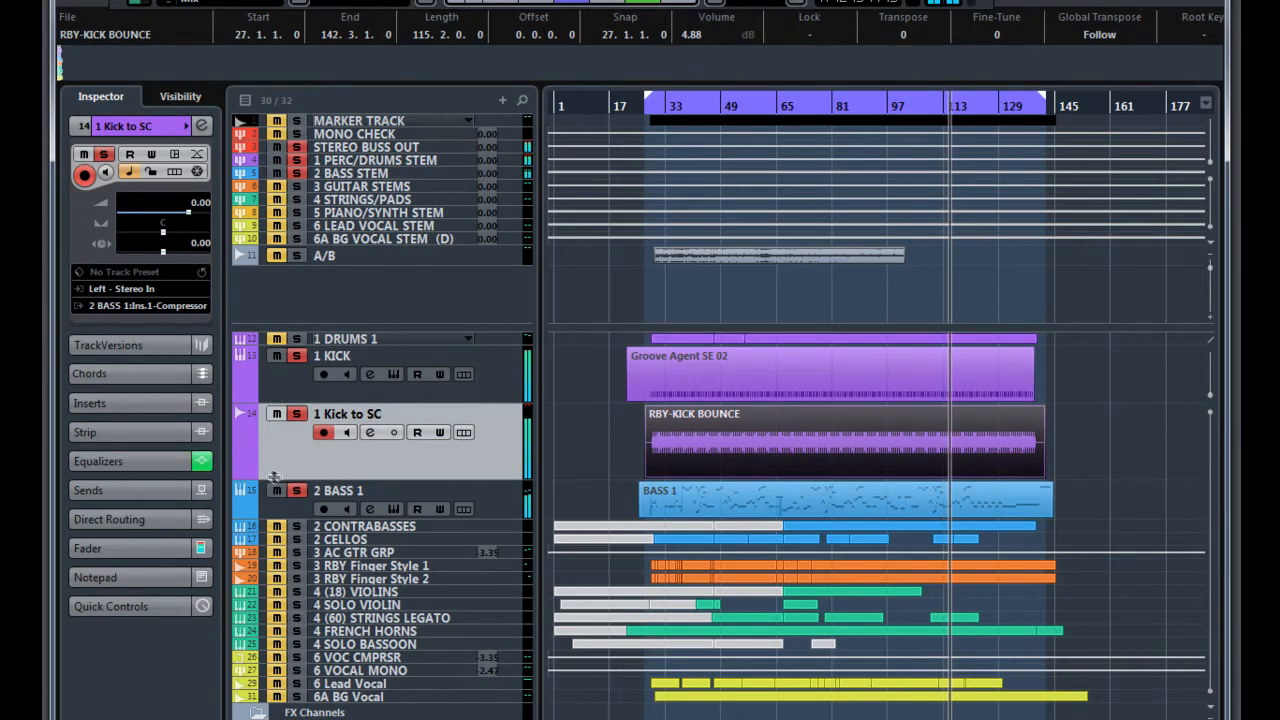
Check the gain reduction in BASS 1's Compressor, then close its windows.
click(305, 512)
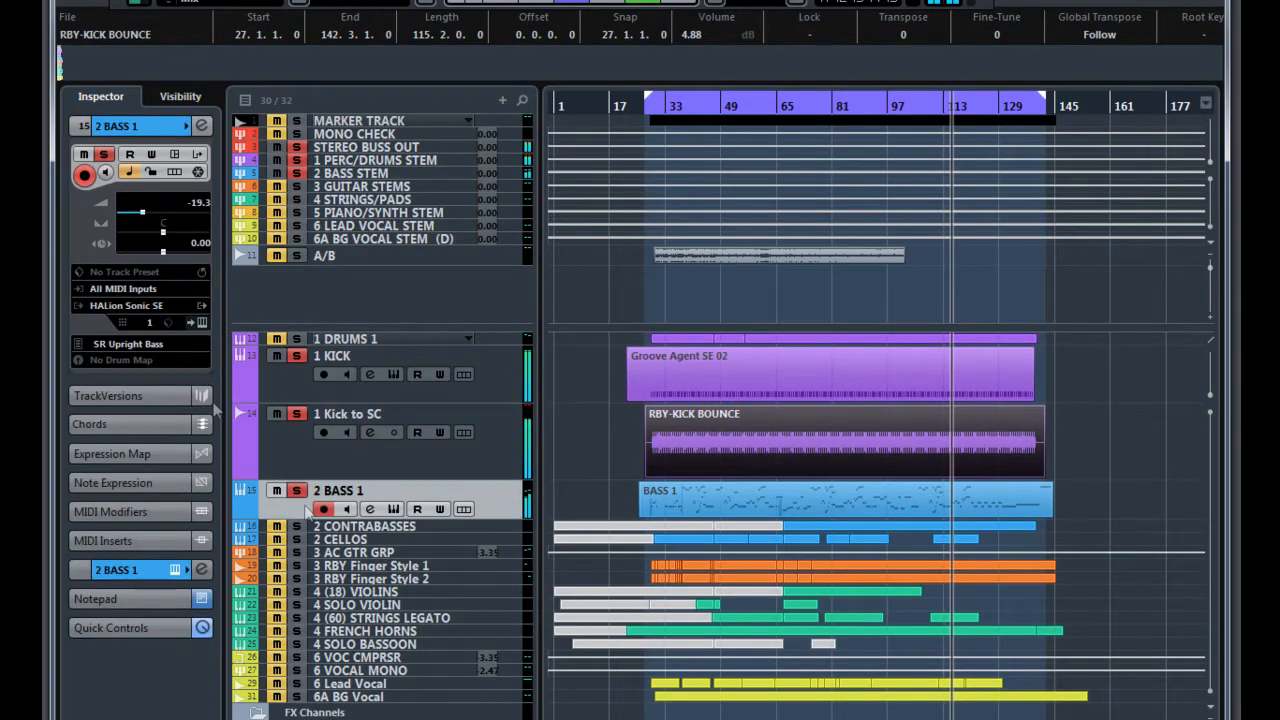
click(202, 126)
double_click(196, 473)
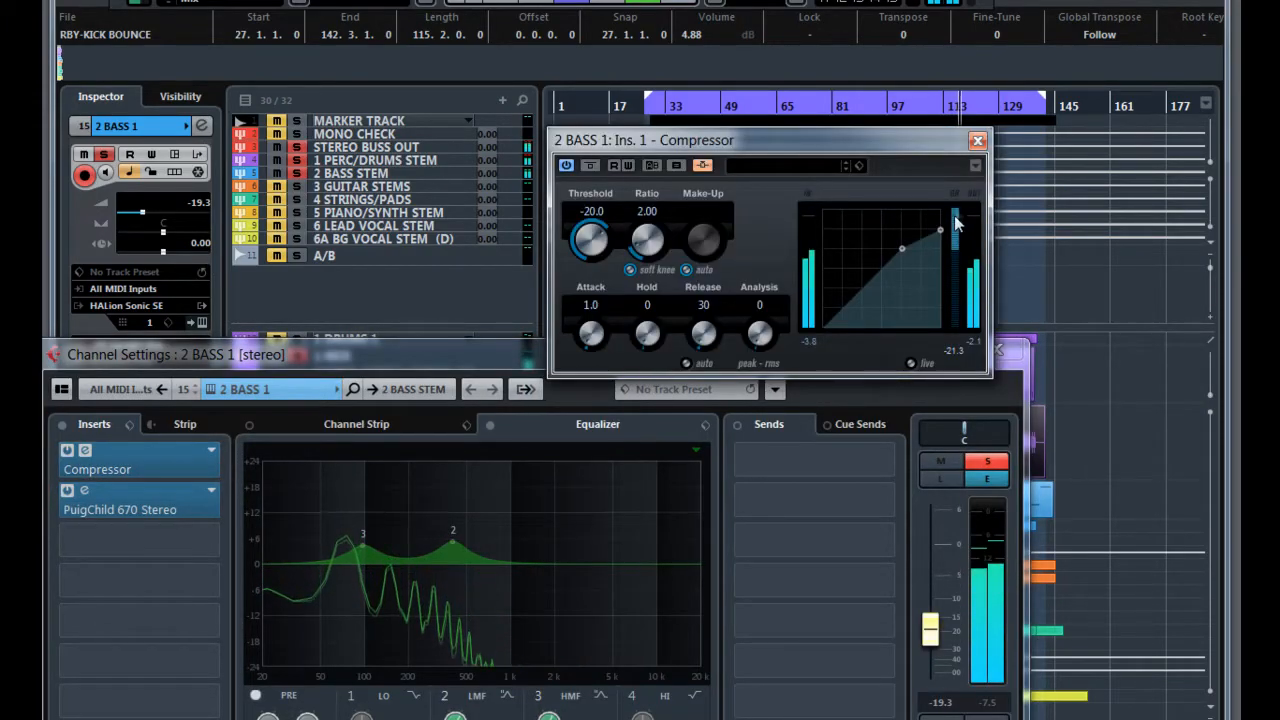
click(977, 140)
click(999, 351)
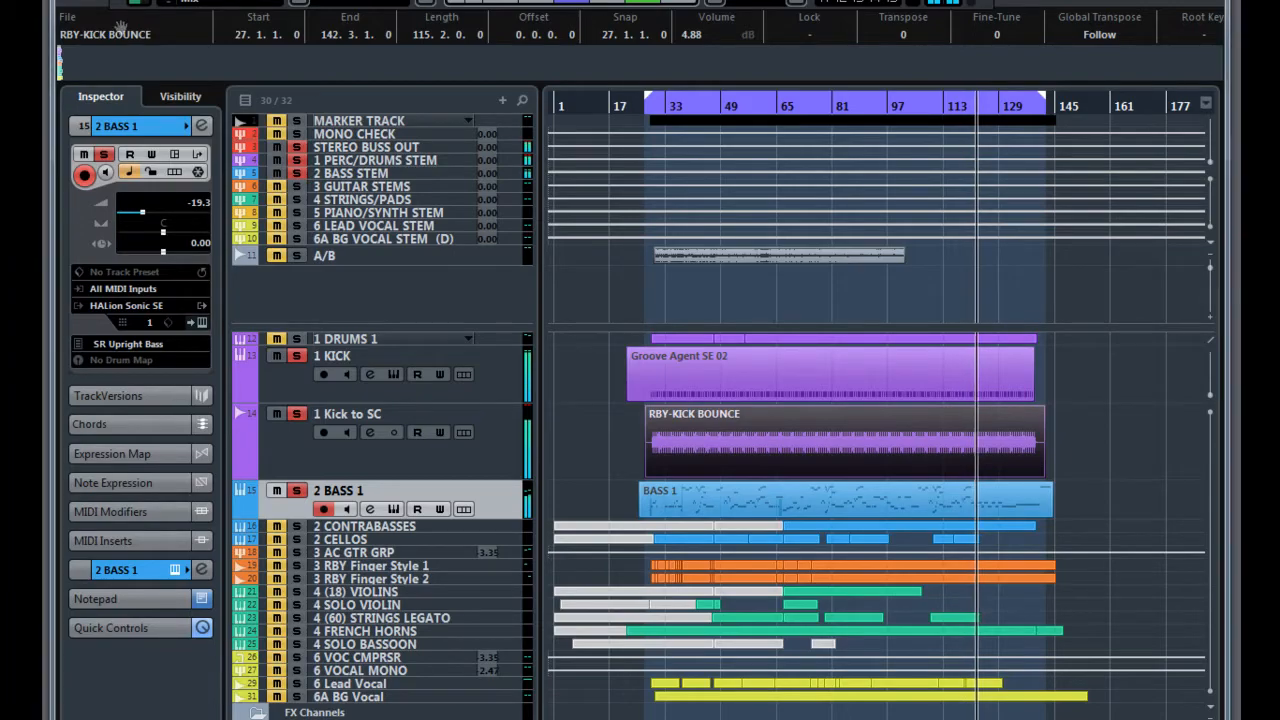
Show the transport panel, move it off the track list, and save the project.
key(F2)
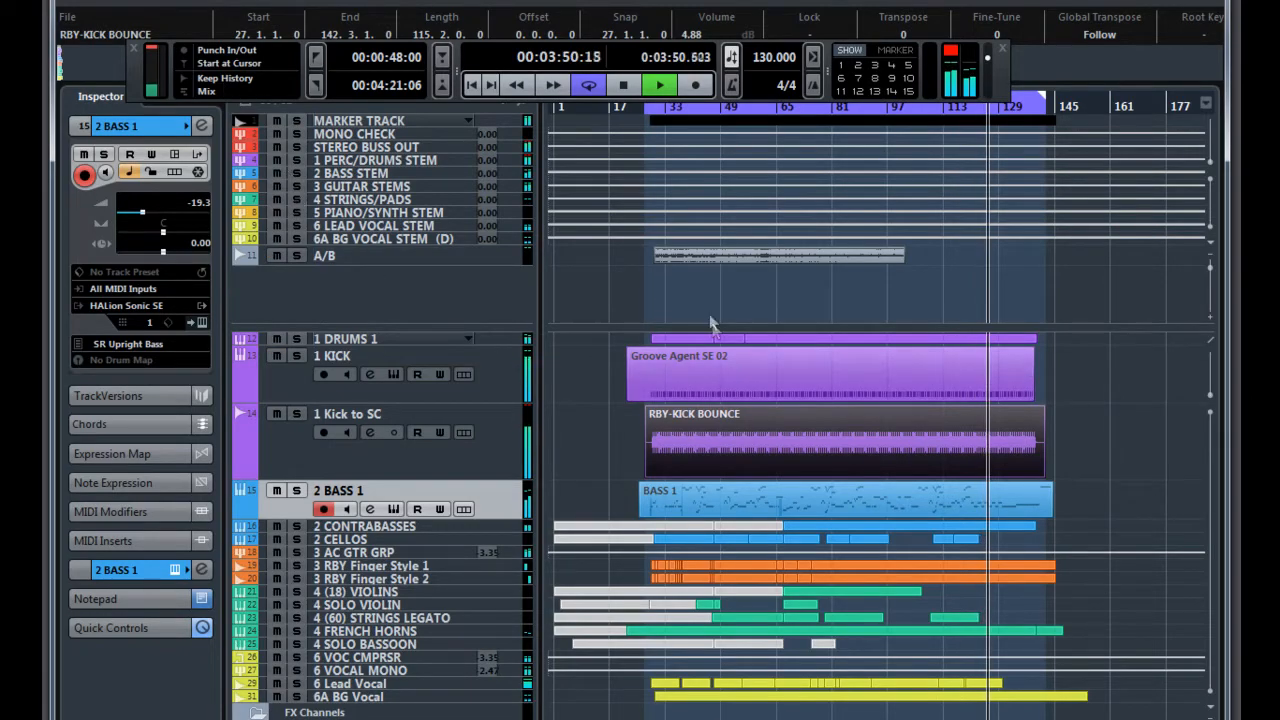
drag(148, 74, 195, 40)
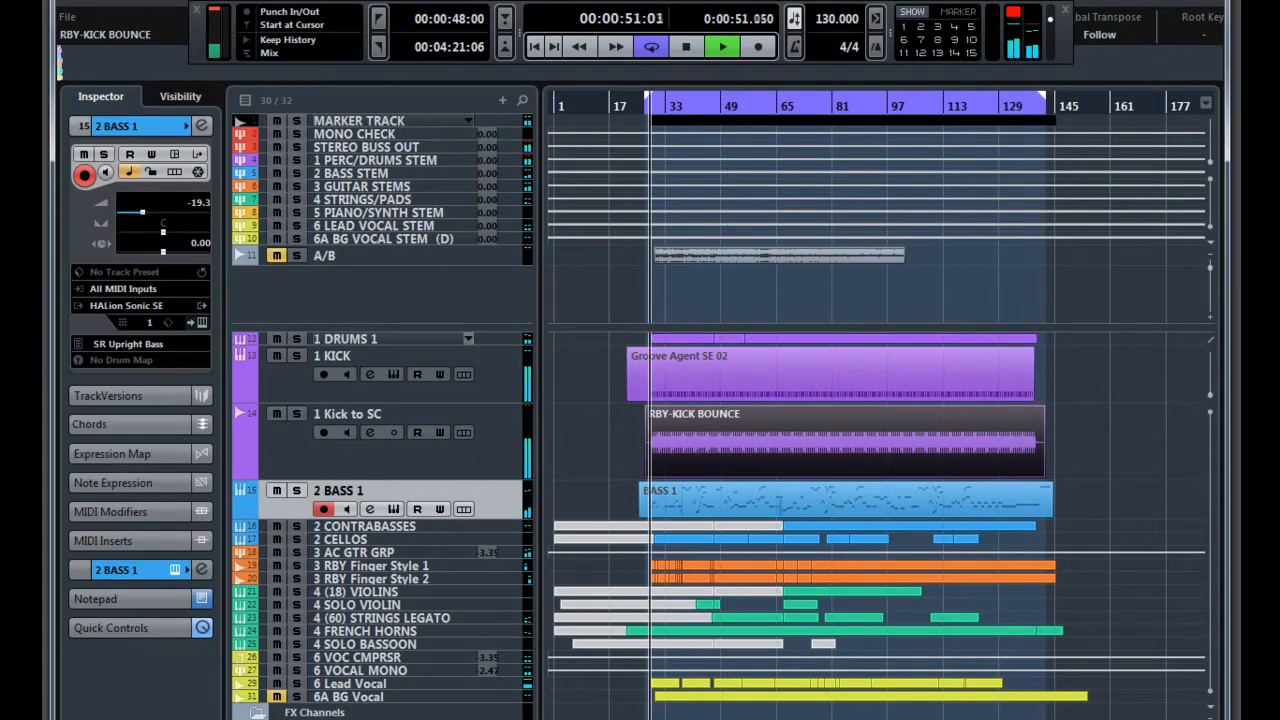
click(95, 2)
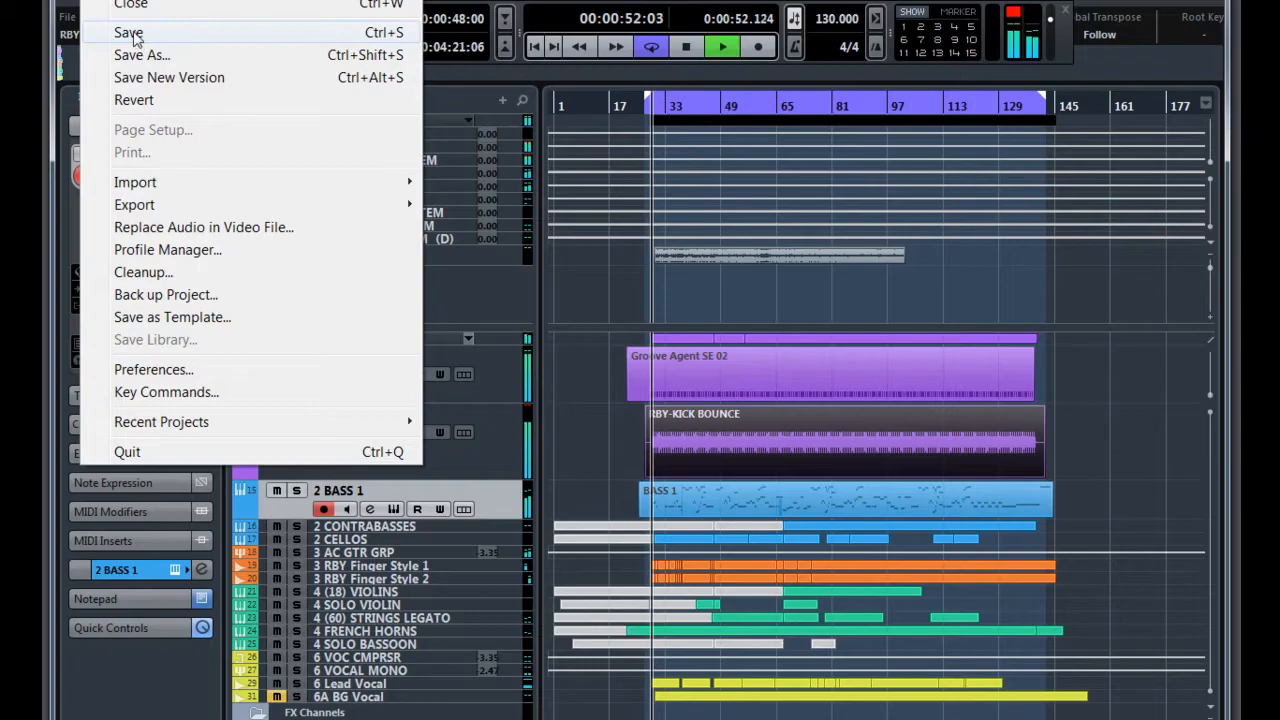
click(132, 32)
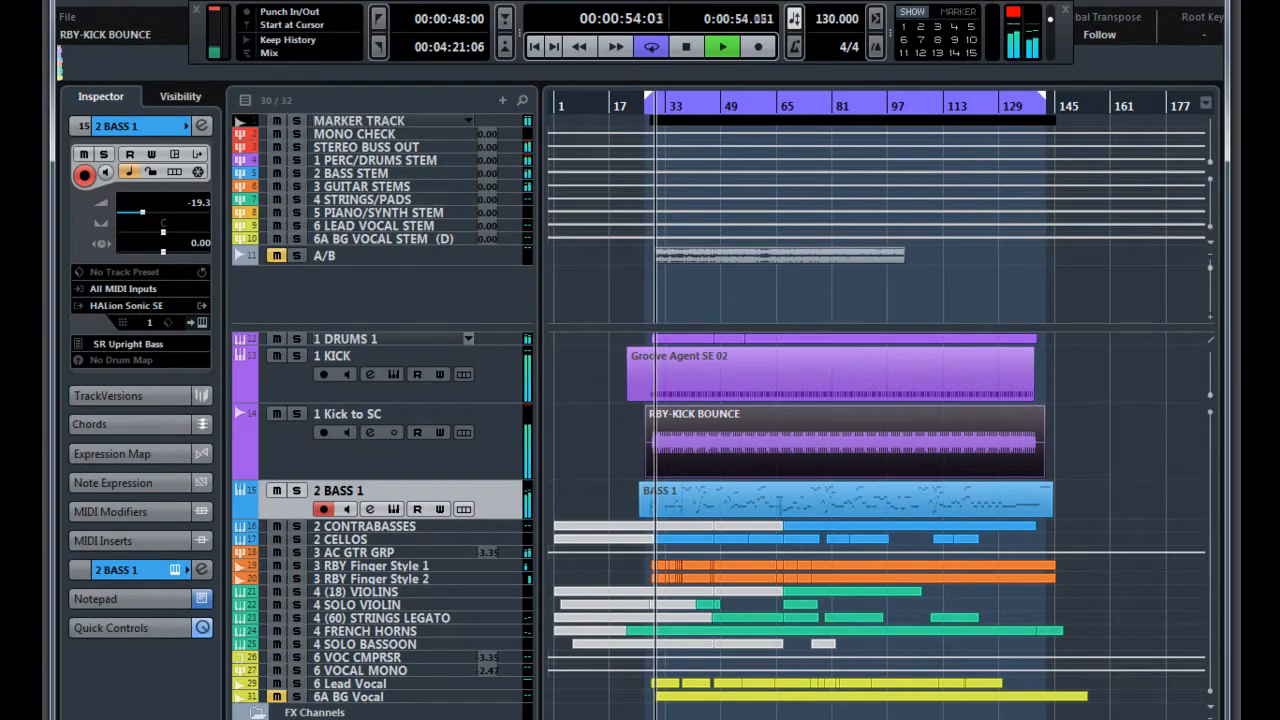
Unmute the 01 Communication event on the A/B track with the Mute tool and solo that track.
click(808, 697)
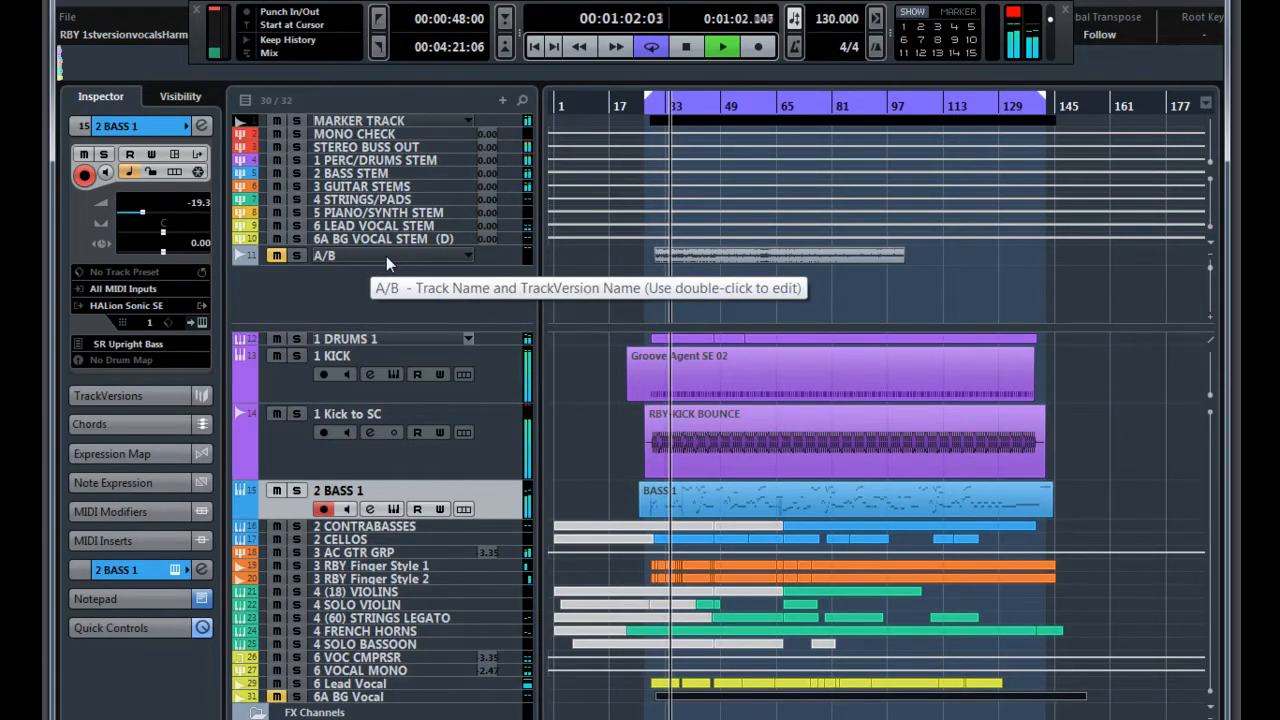
click(727, 258)
right_click(626, 269)
click(615, 270)
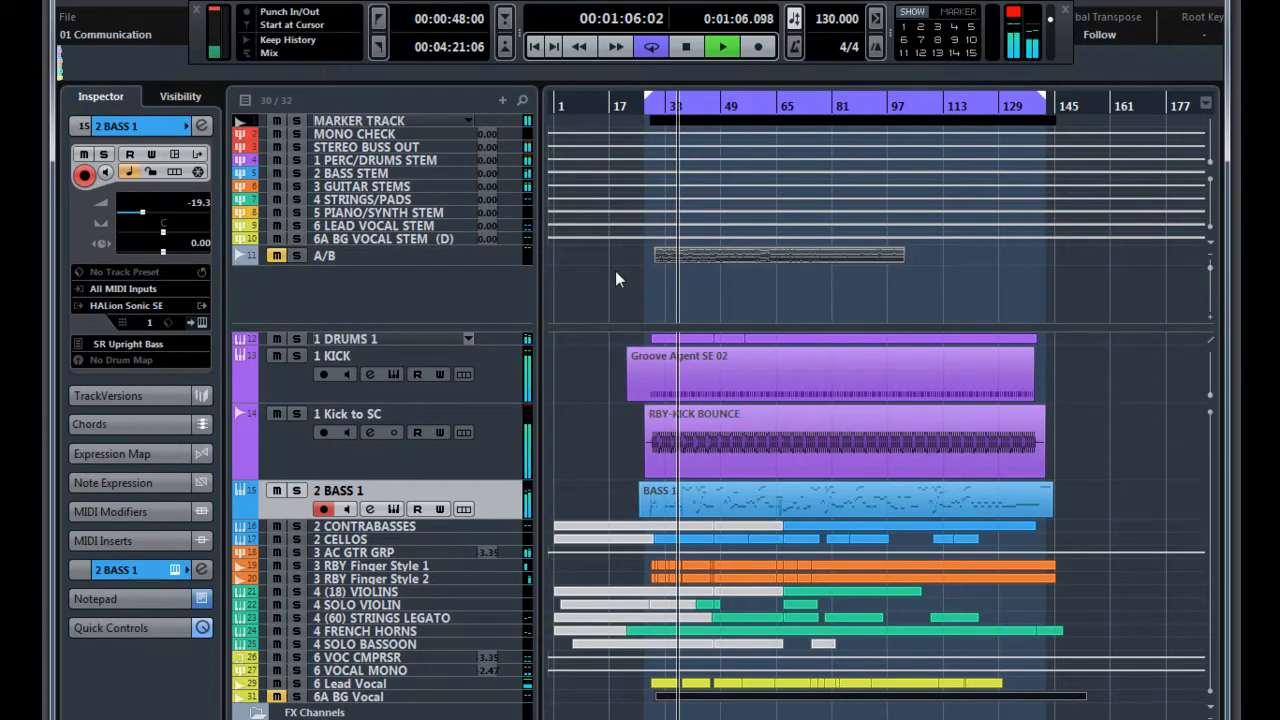
right_click(622, 272)
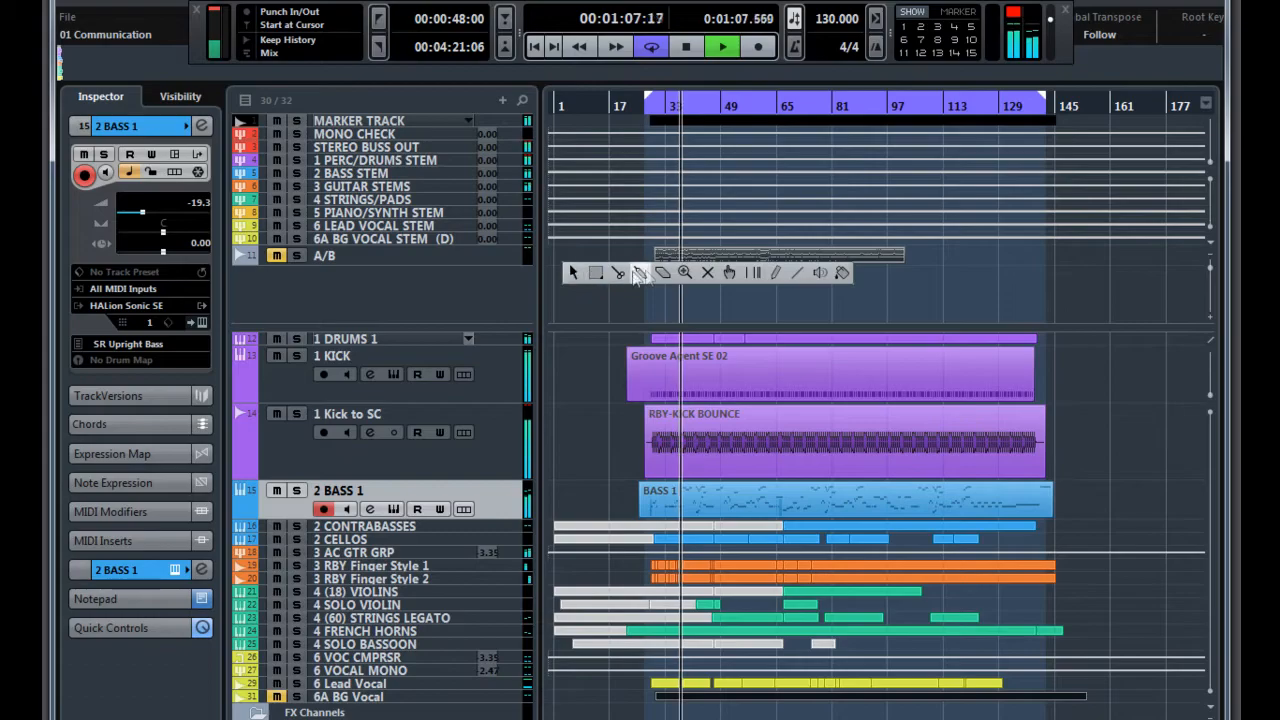
click(705, 270)
click(716, 258)
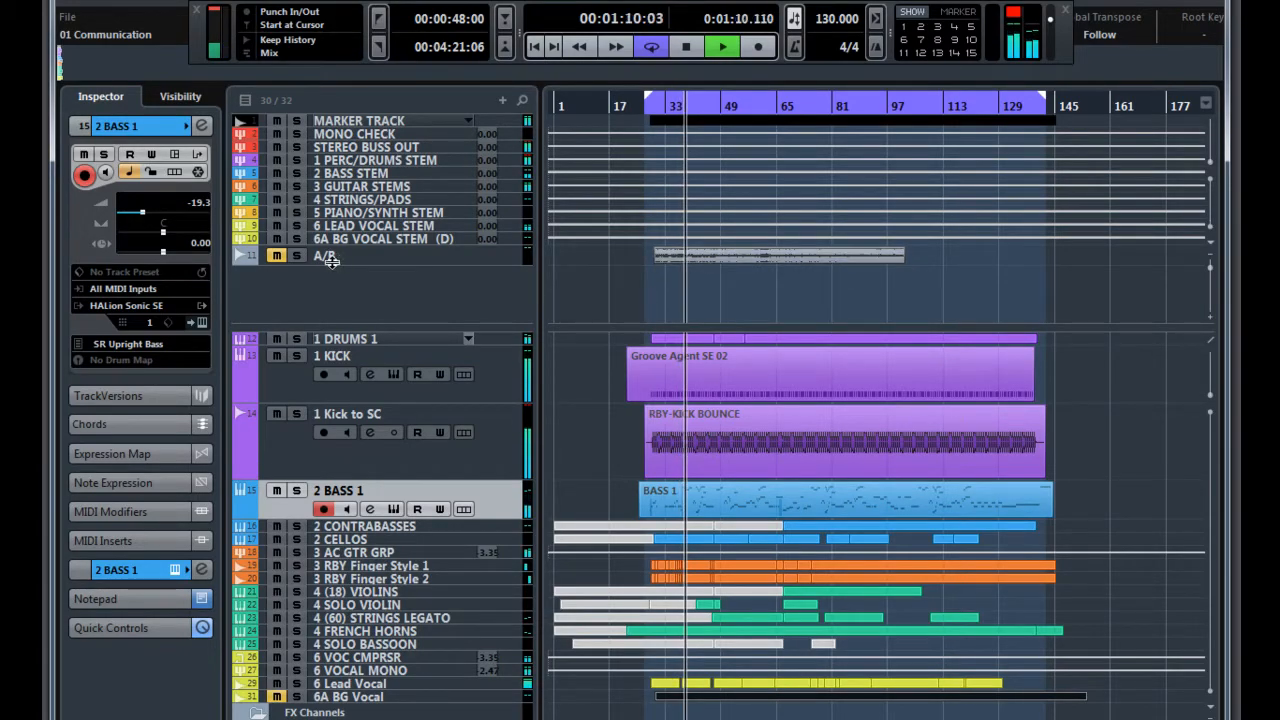
click(295, 256)
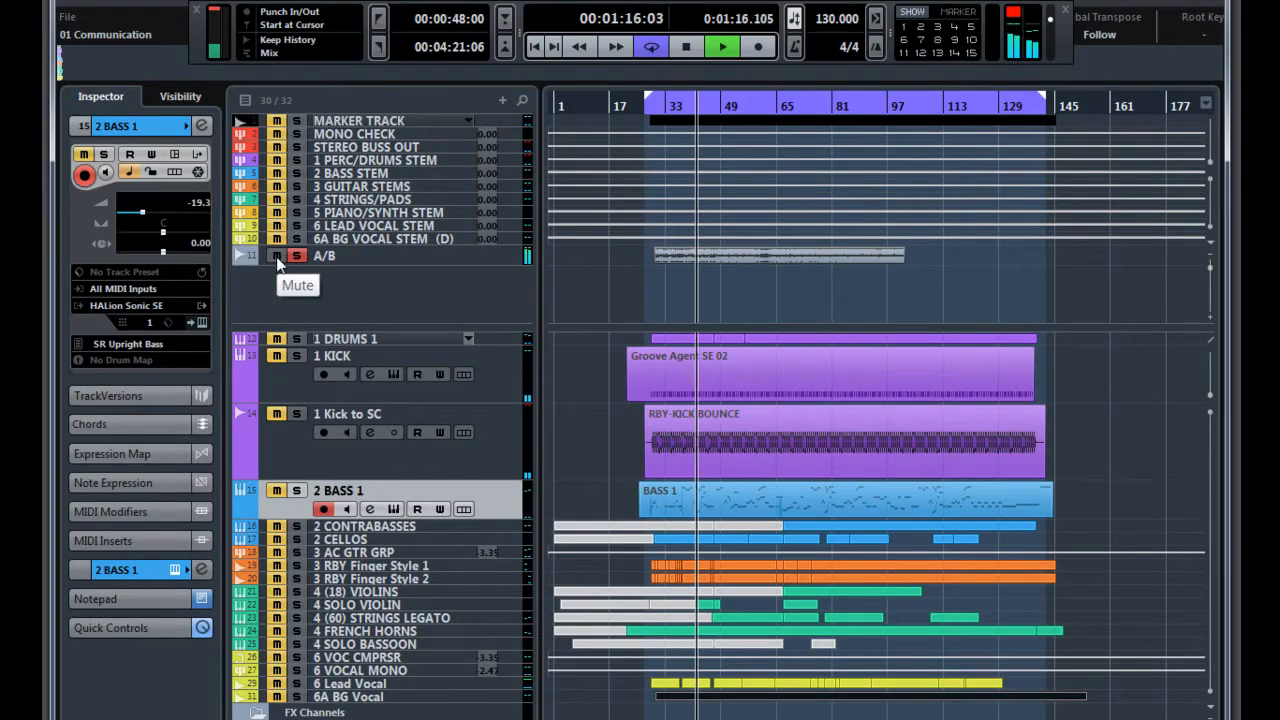
Compare the mix with the reference by muting and re-soloing the A/B track, and set BASS 1's volume to -20.0.
click(277, 257)
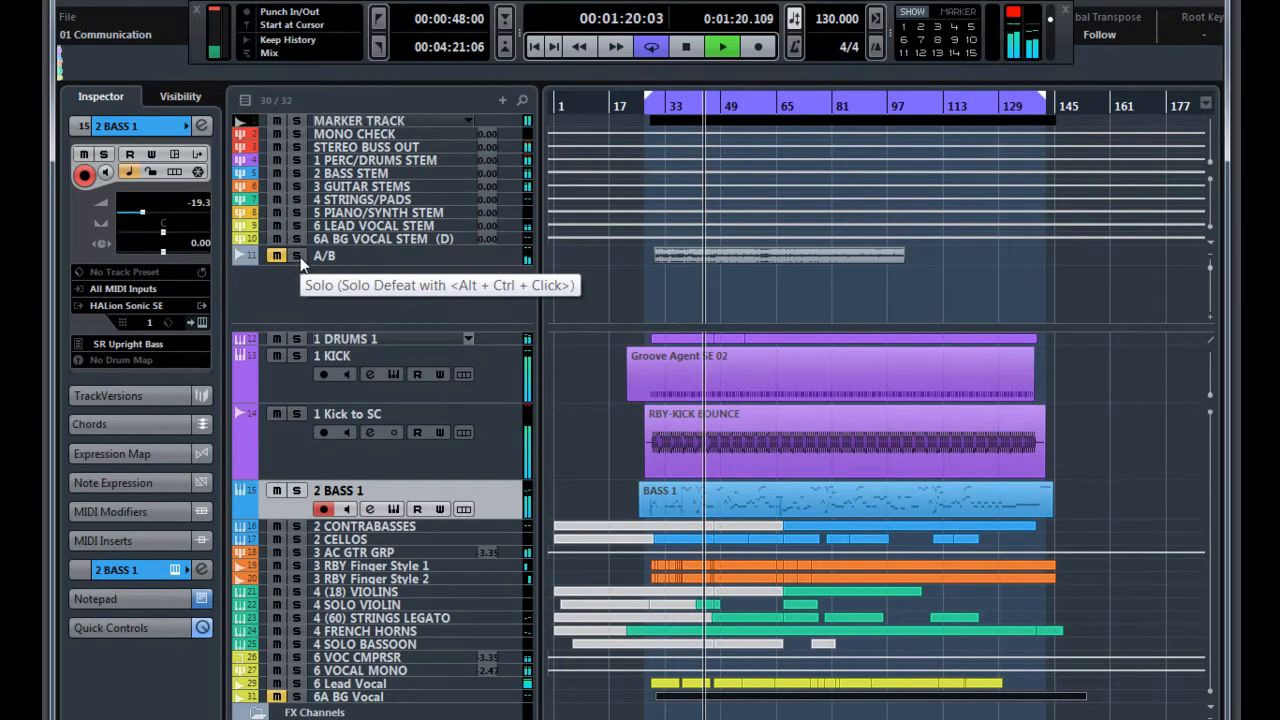
click(297, 257)
drag(142, 213, 149, 213)
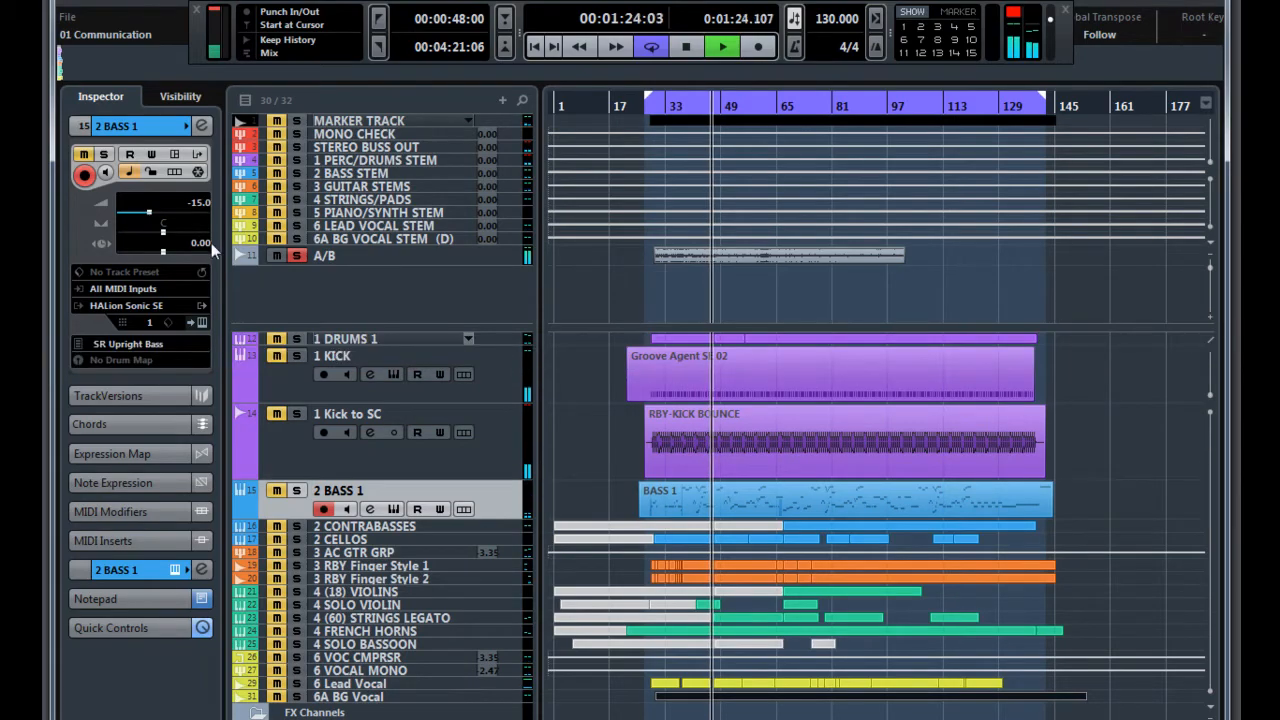
drag(149, 213, 141, 215)
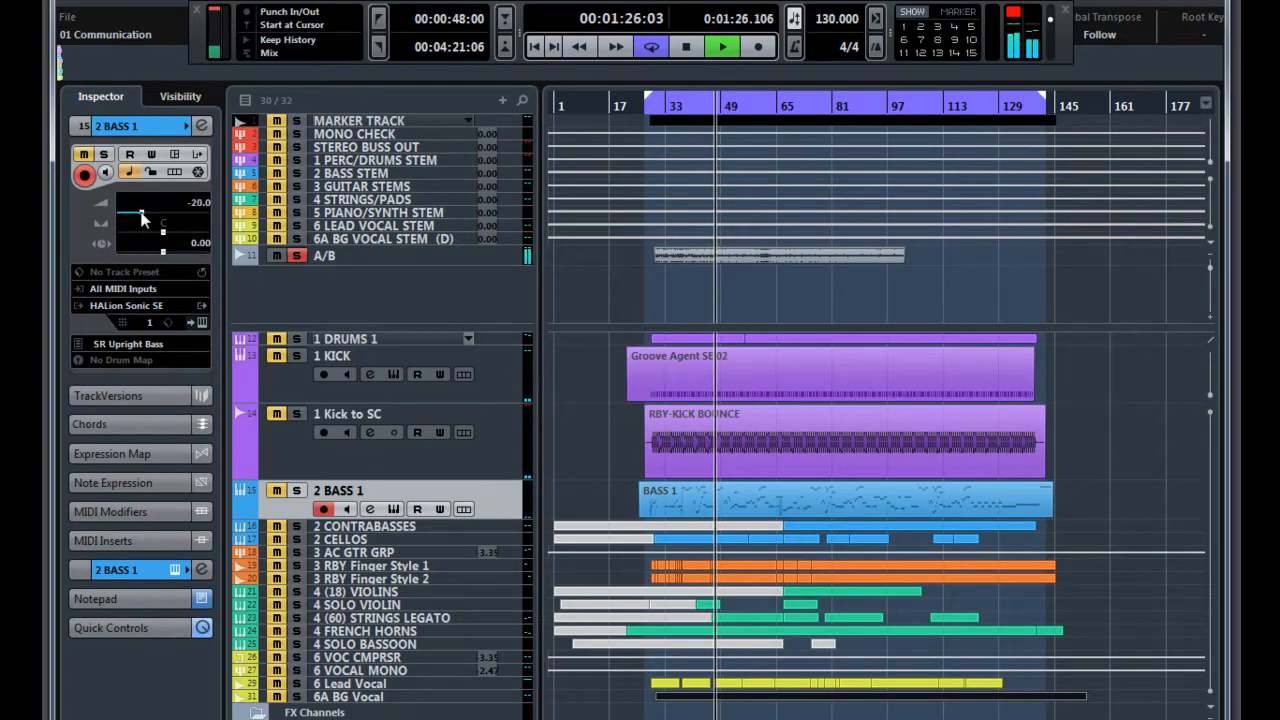
Select the A/B track and slightly lower the volume of its 01 Communication event.
click(374, 254)
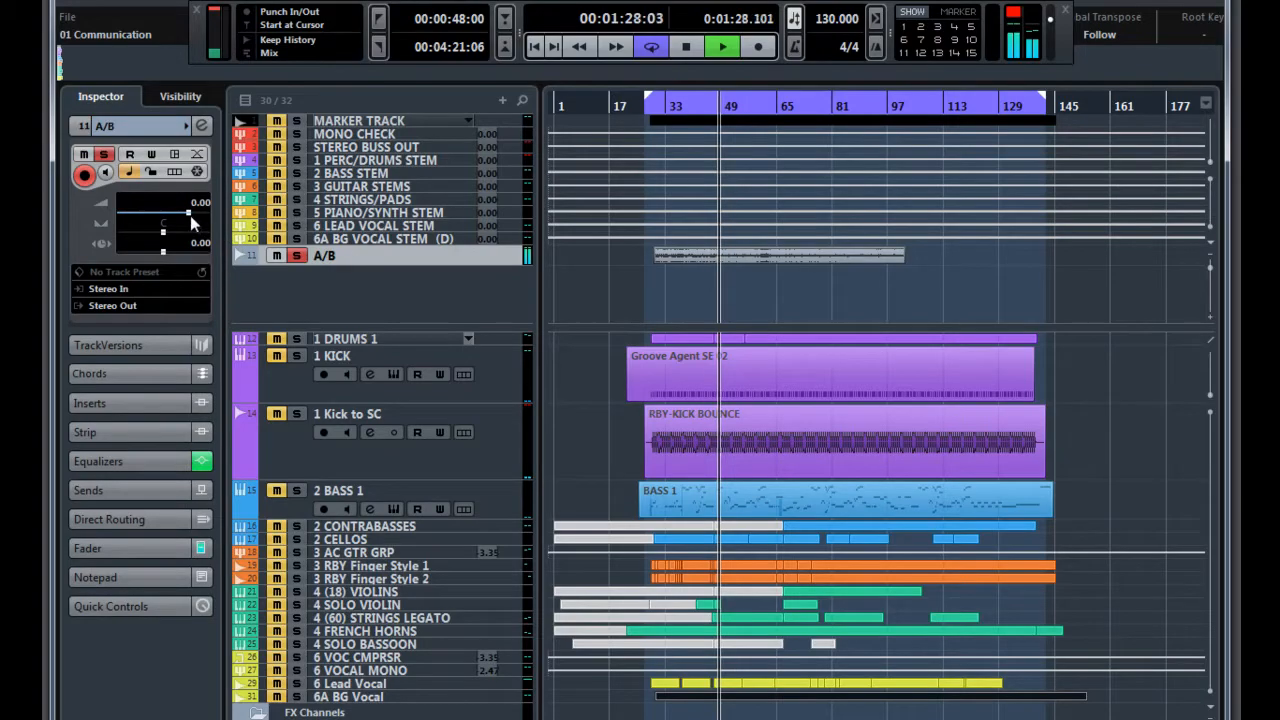
right_click(751, 281)
click(749, 281)
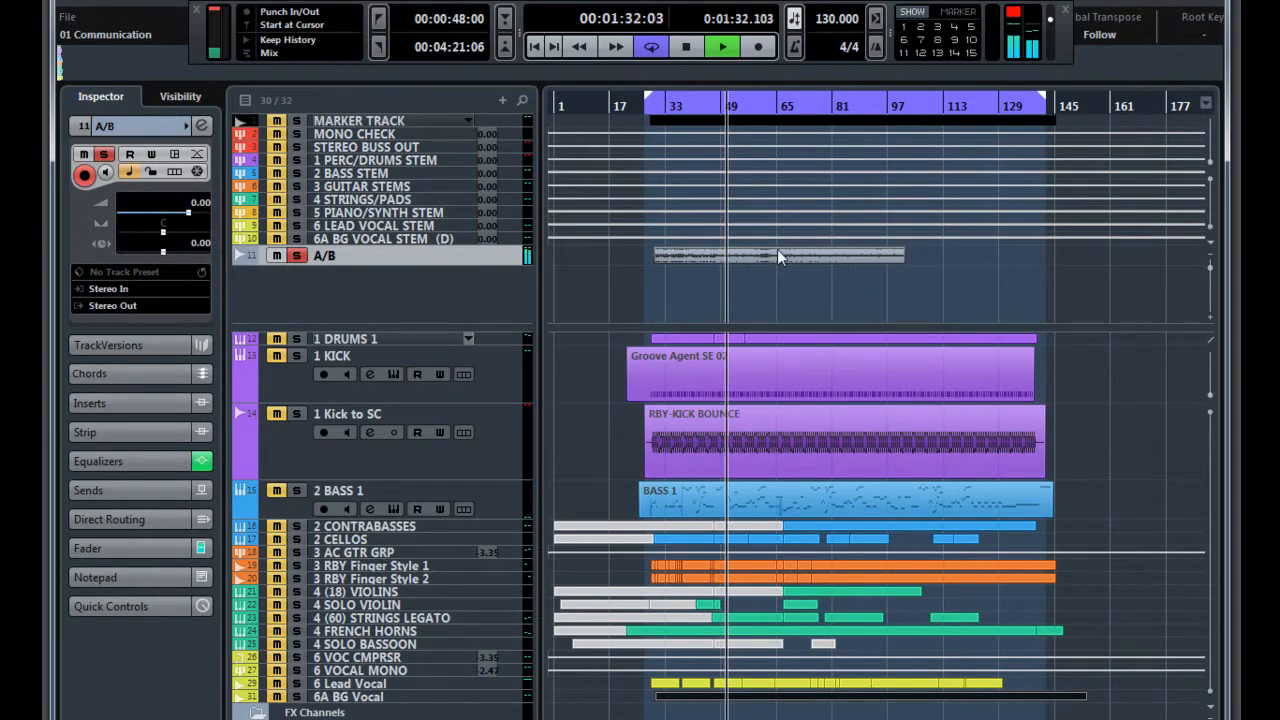
drag(777, 252, 776, 254)
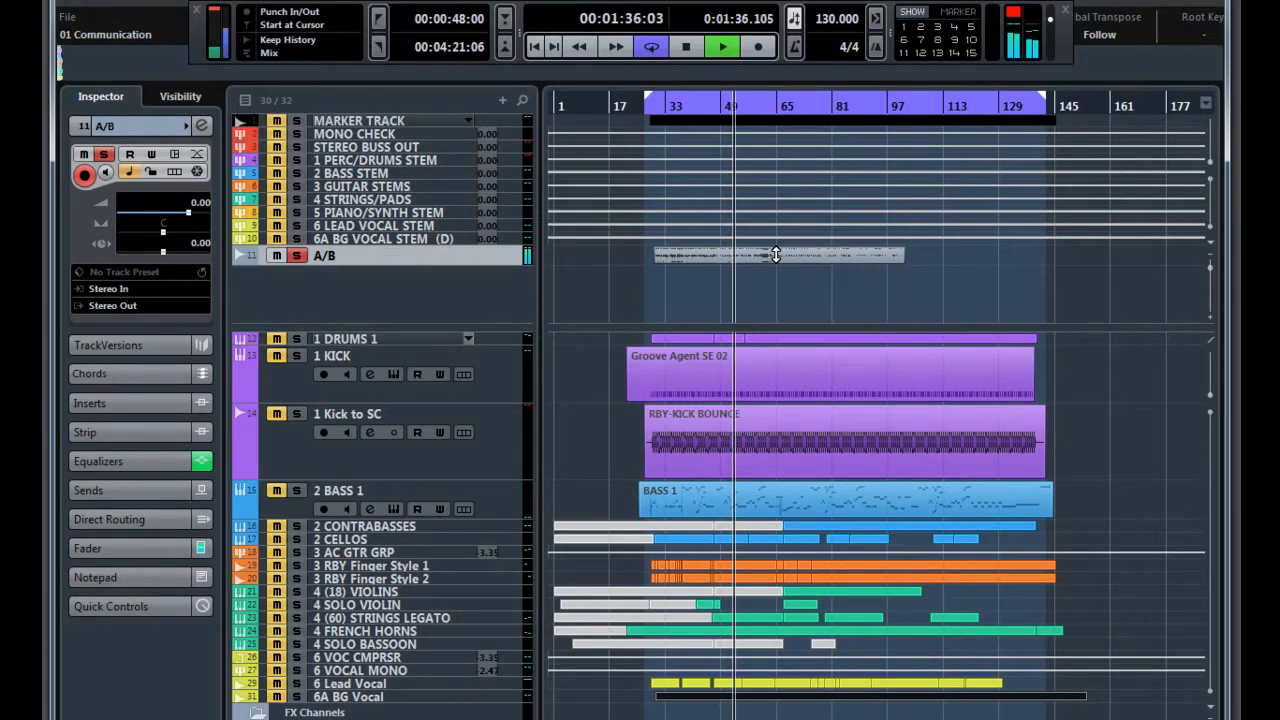
Compare the mix with the level-adjusted reference by alternately muting and soloing the A/B track.
click(289, 255)
click(281, 254)
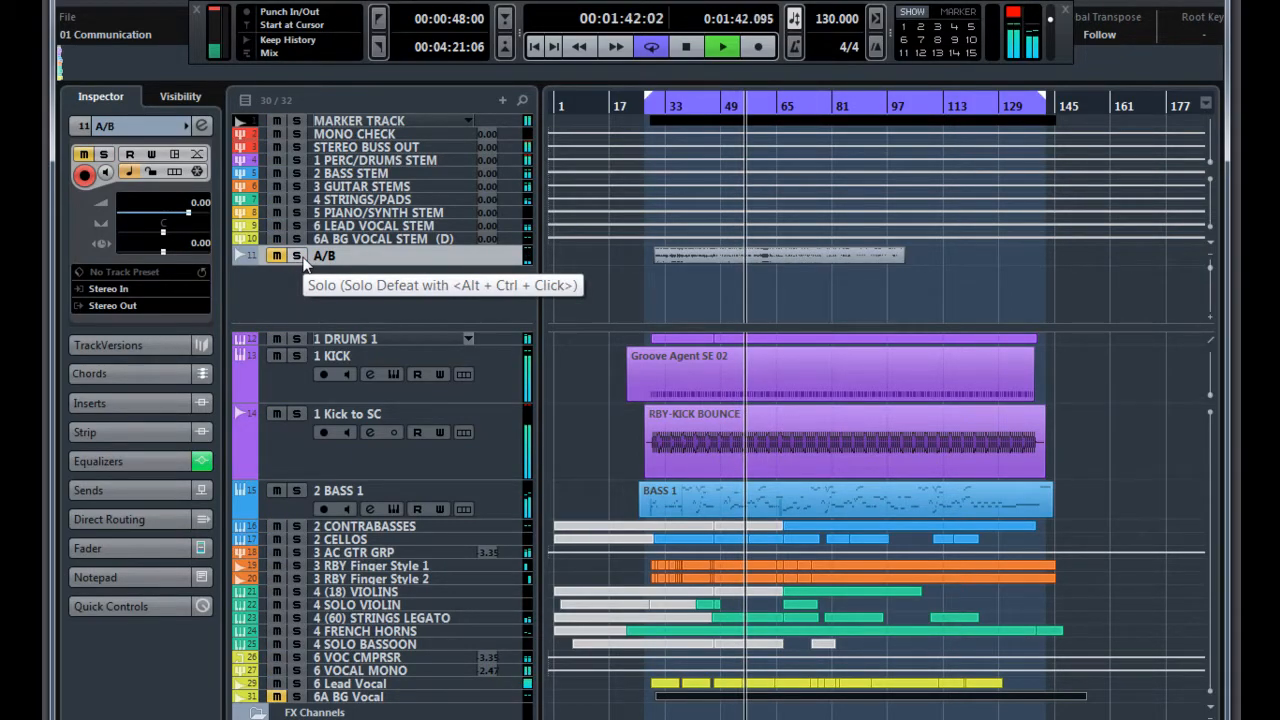
click(302, 258)
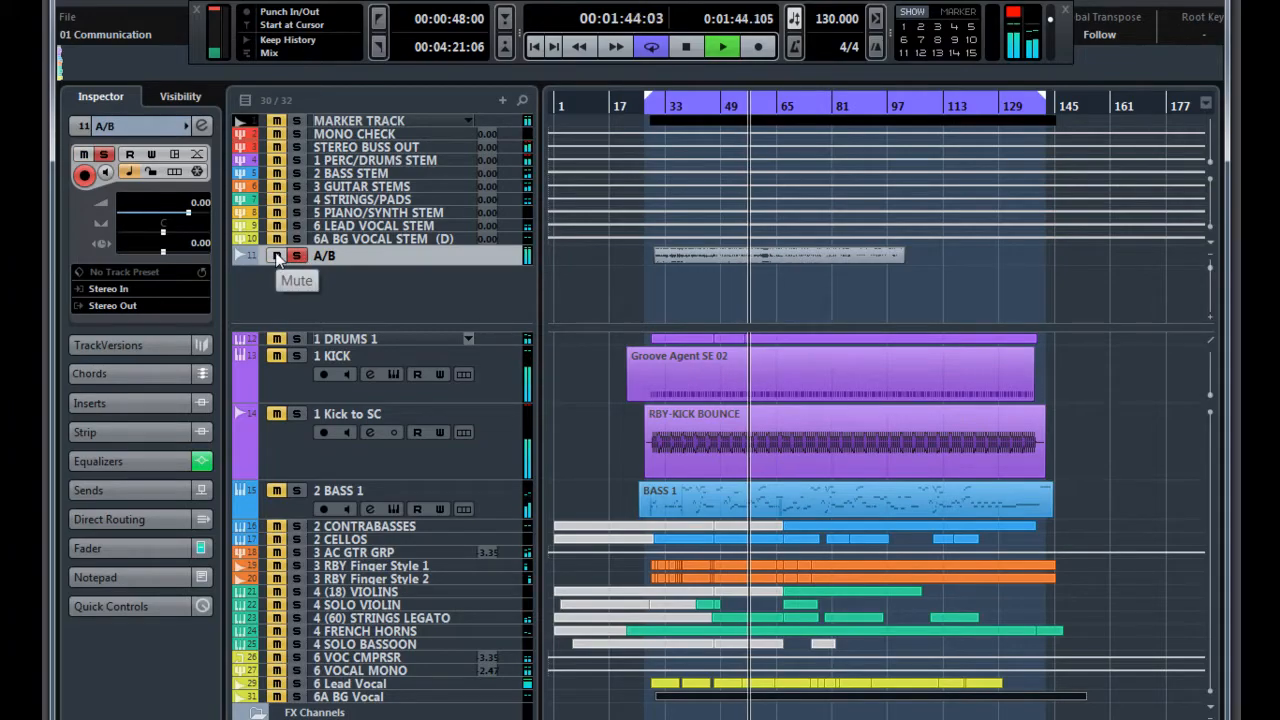
click(277, 256)
click(298, 256)
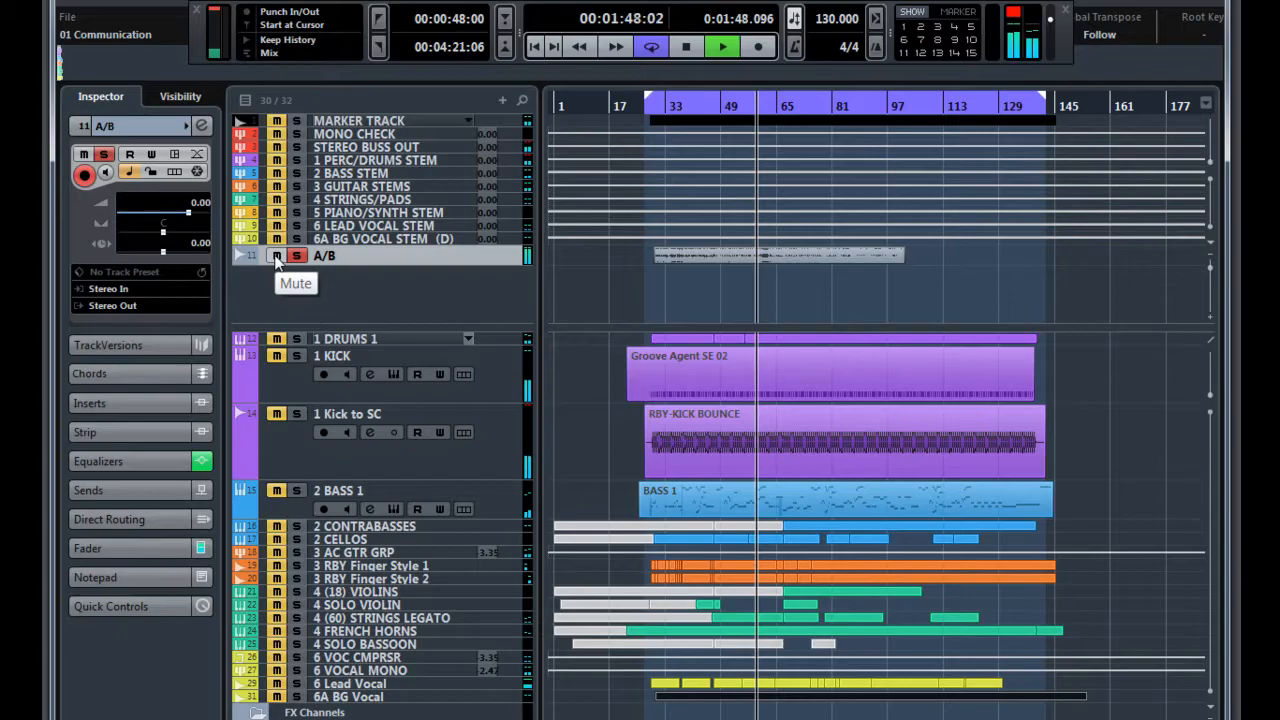
click(277, 256)
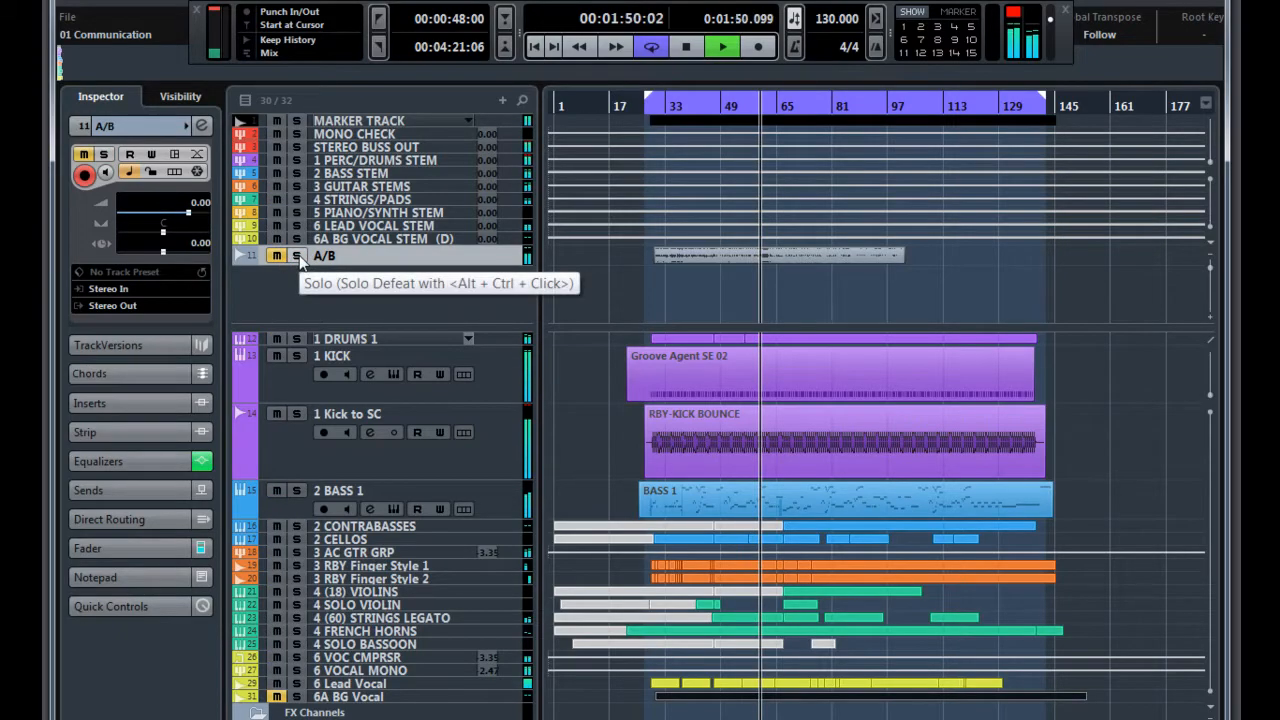
click(298, 256)
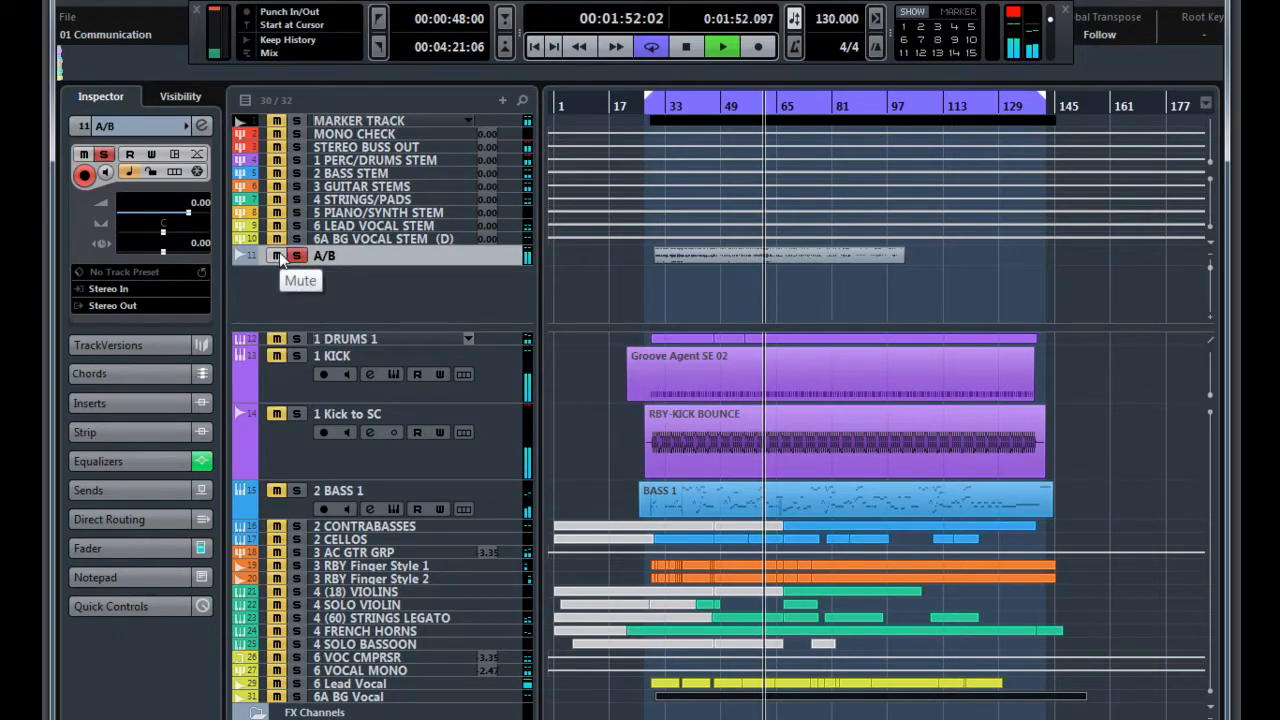
click(281, 256)
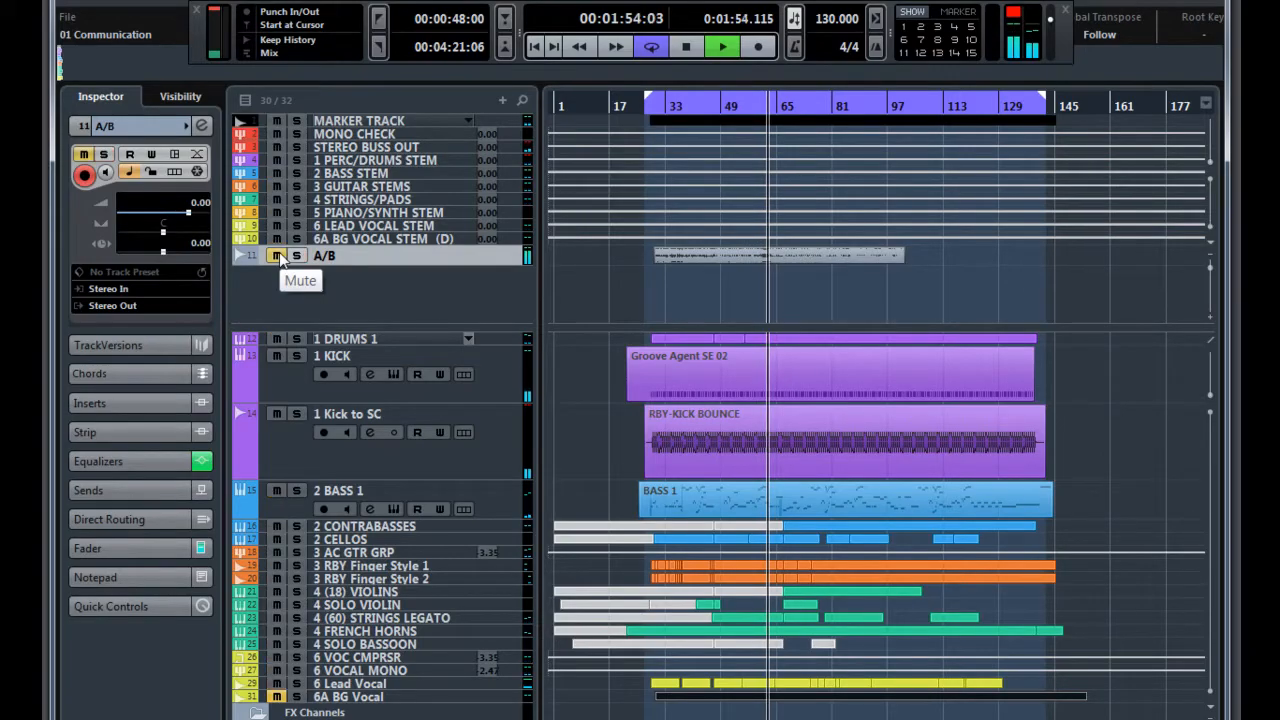
Continue playback from about bar 70 and compare the mix with the soloed A/B reference in that section, leaving A/B muted.
click(798, 106)
click(297, 256)
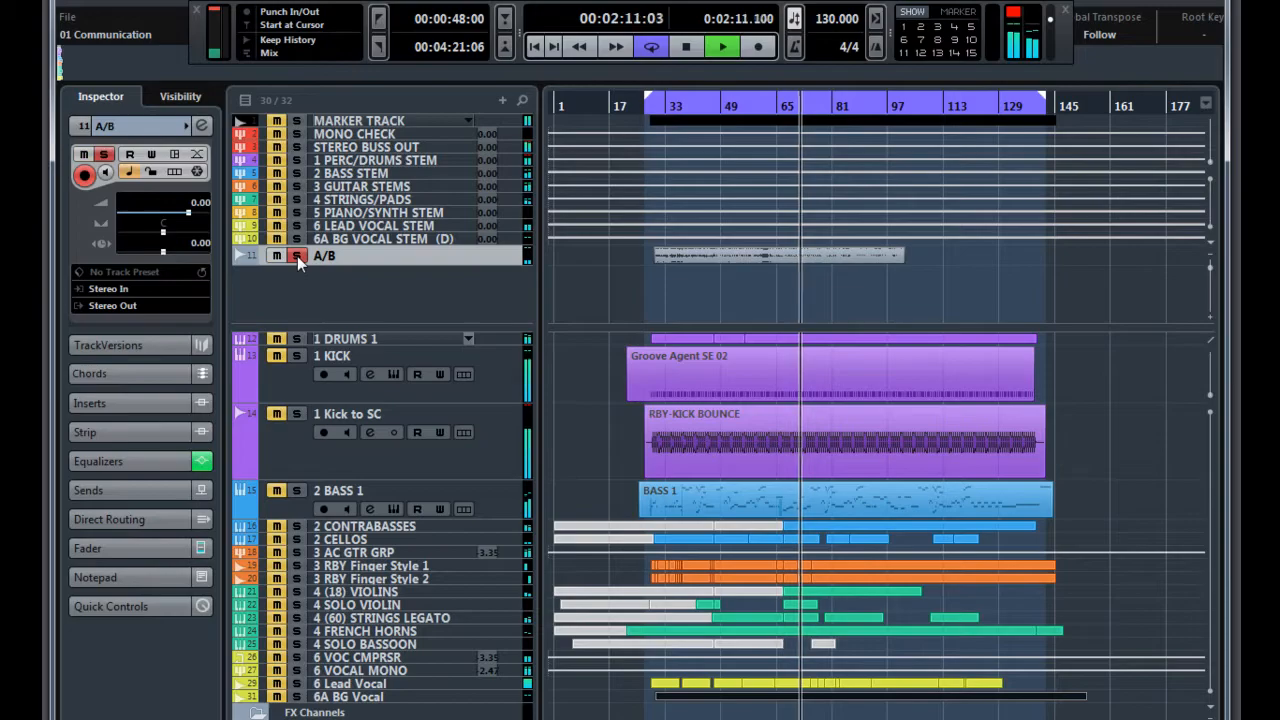
click(277, 257)
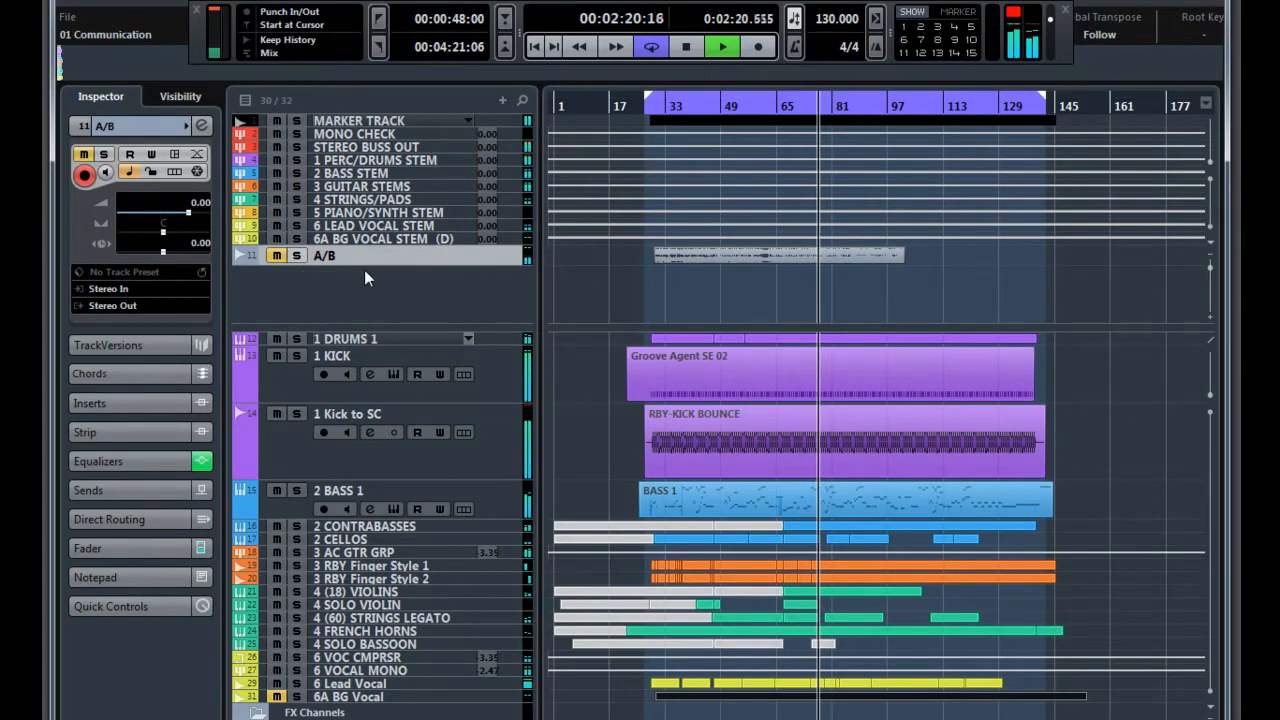
click(298, 255)
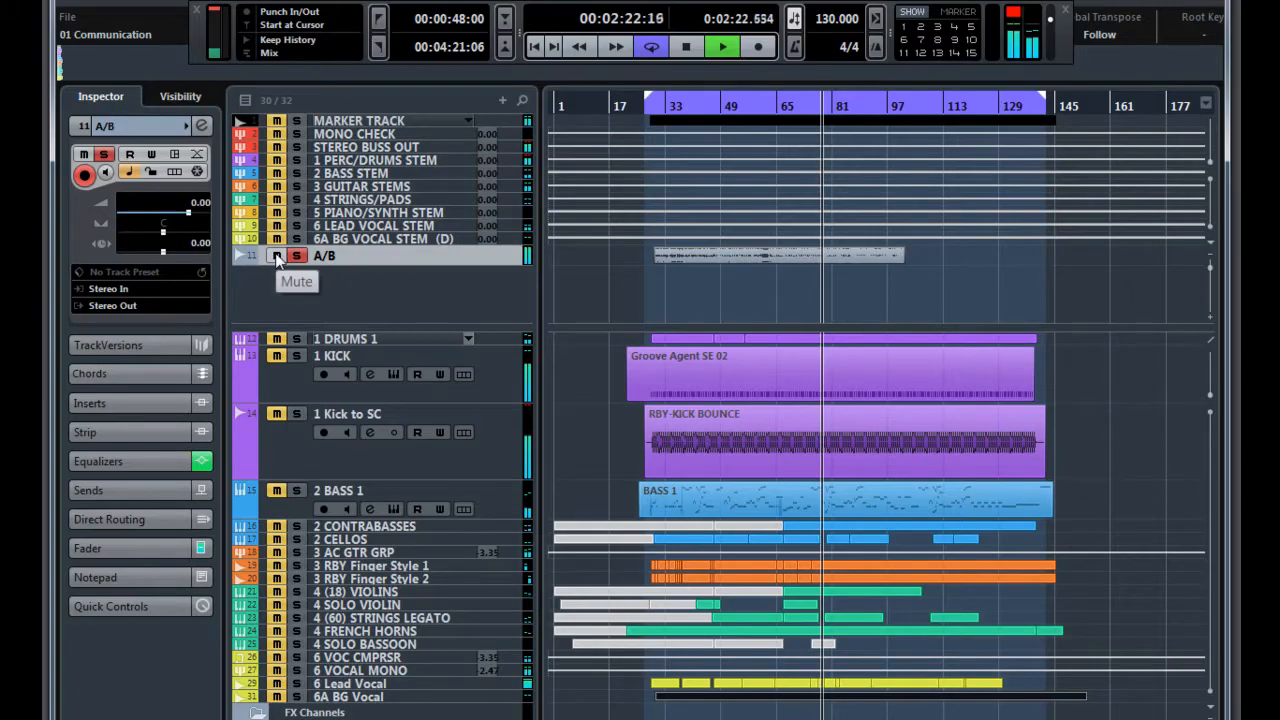
click(277, 256)
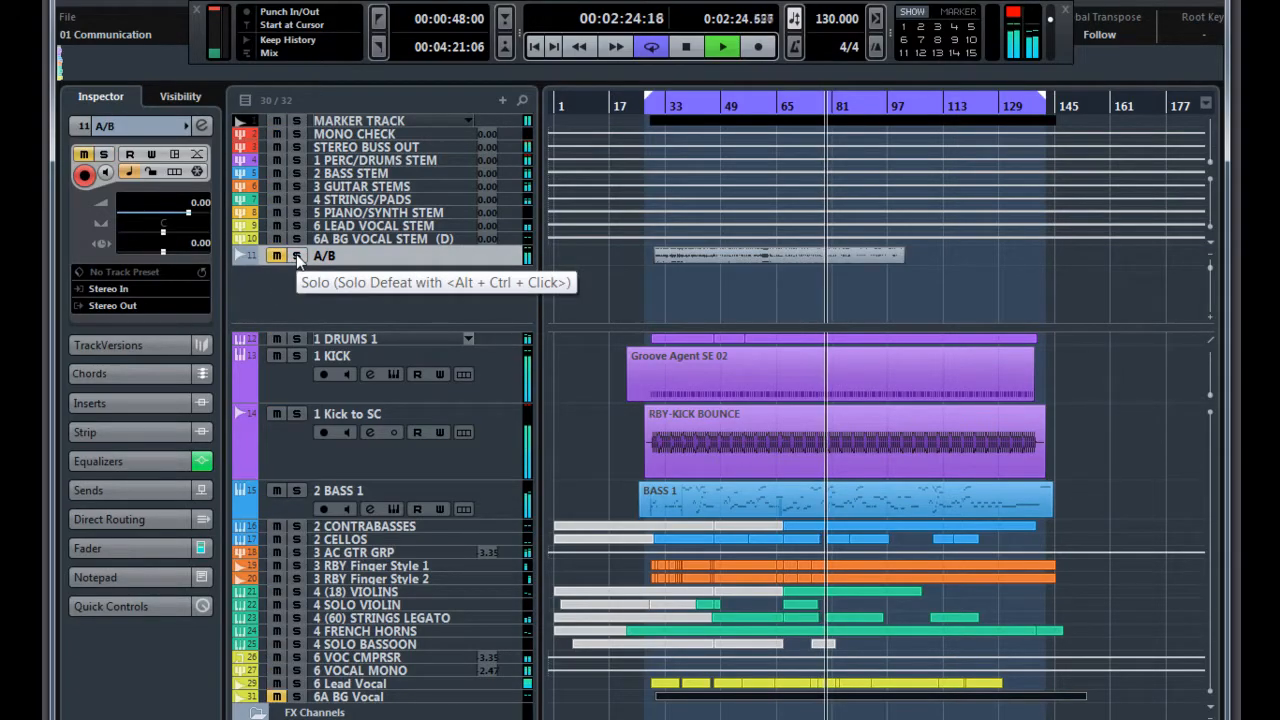
click(297, 256)
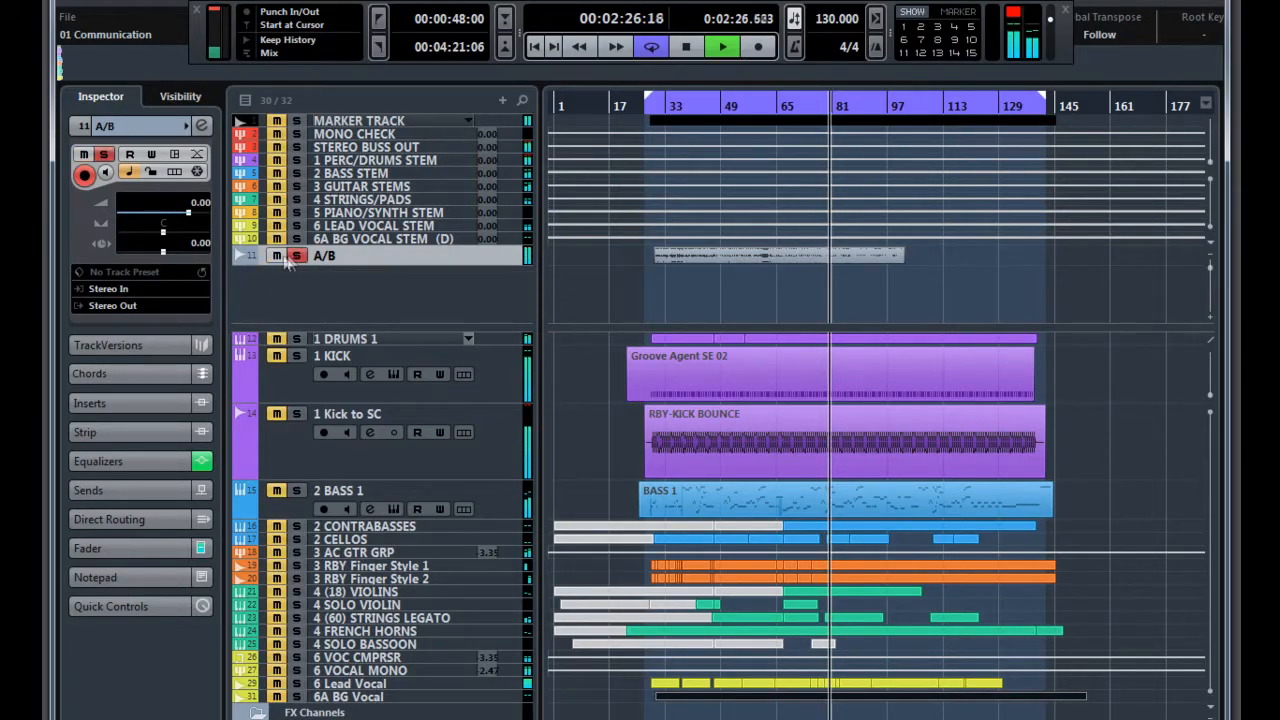
click(277, 256)
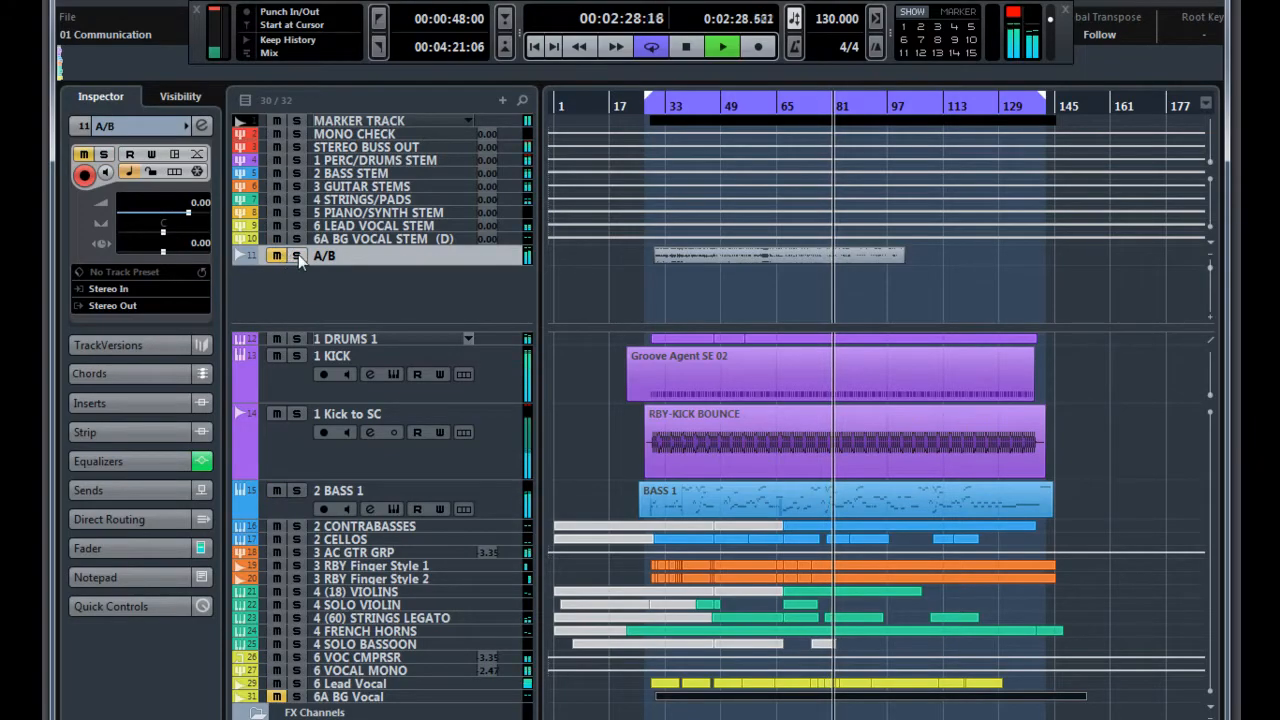
click(298, 256)
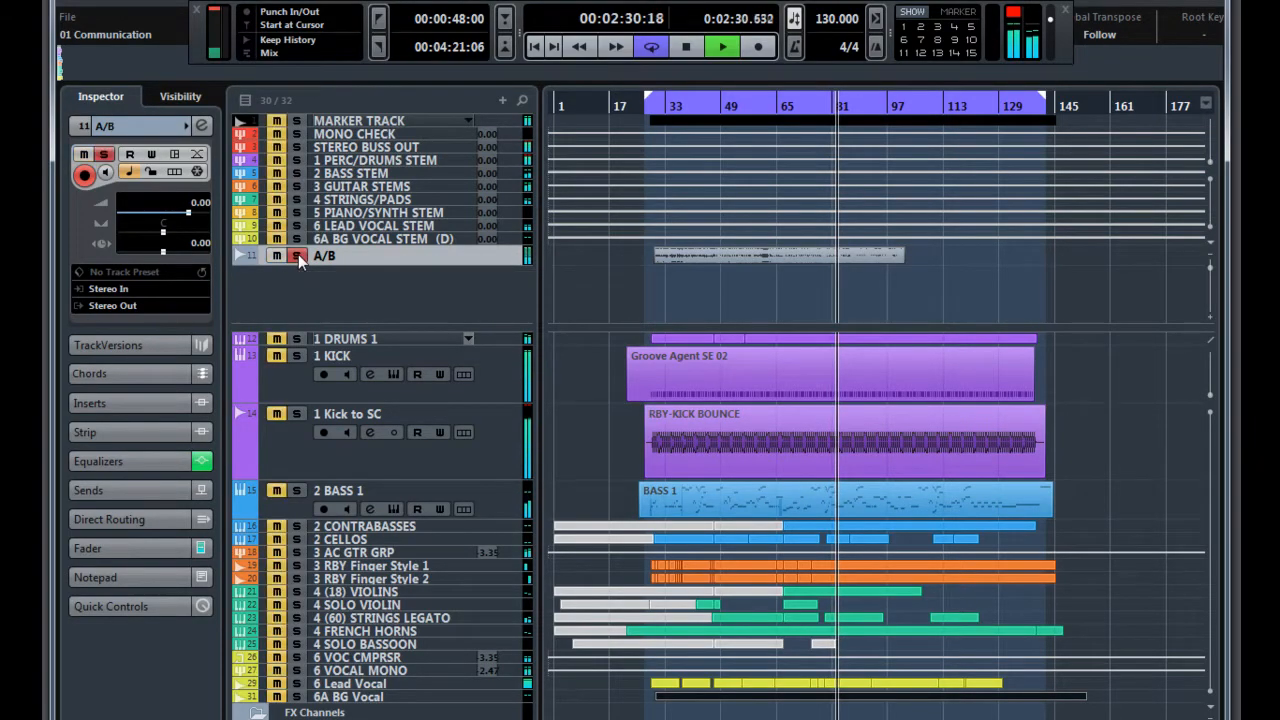
click(279, 256)
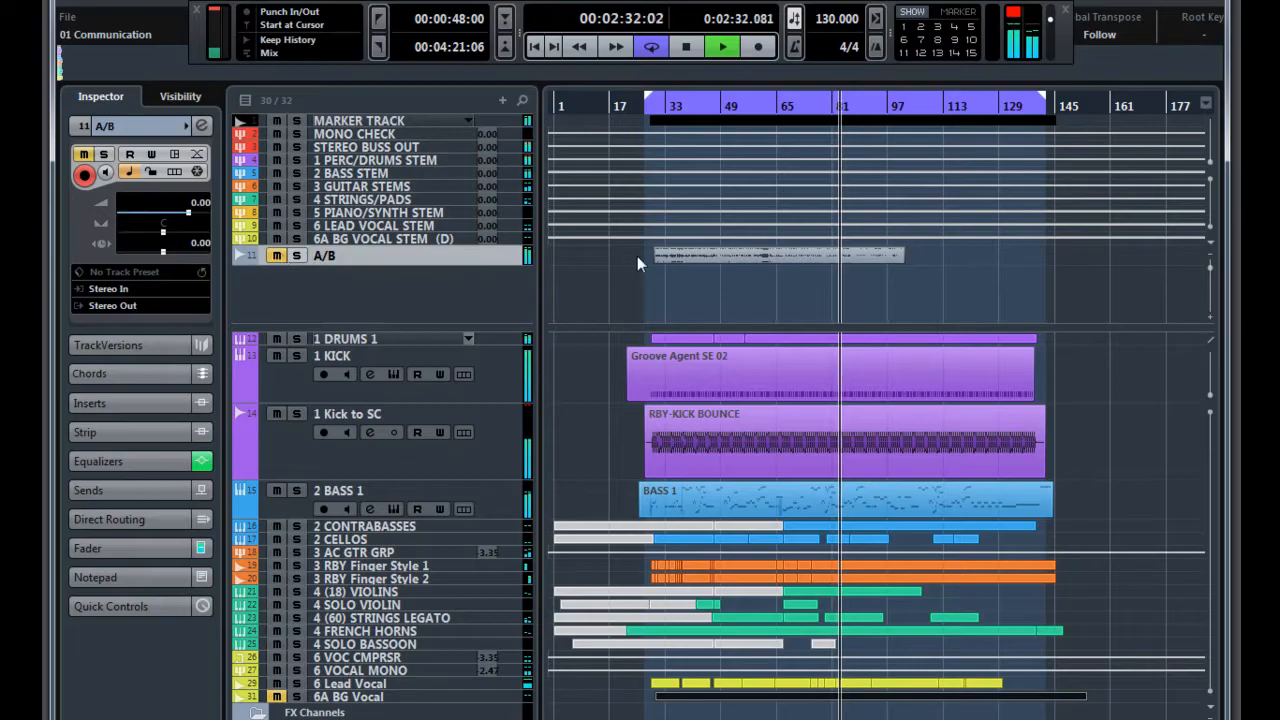
Return playback to about bar 40 and switch between the soloed A/B reference and the mix, ending with A/B muted.
click(689, 106)
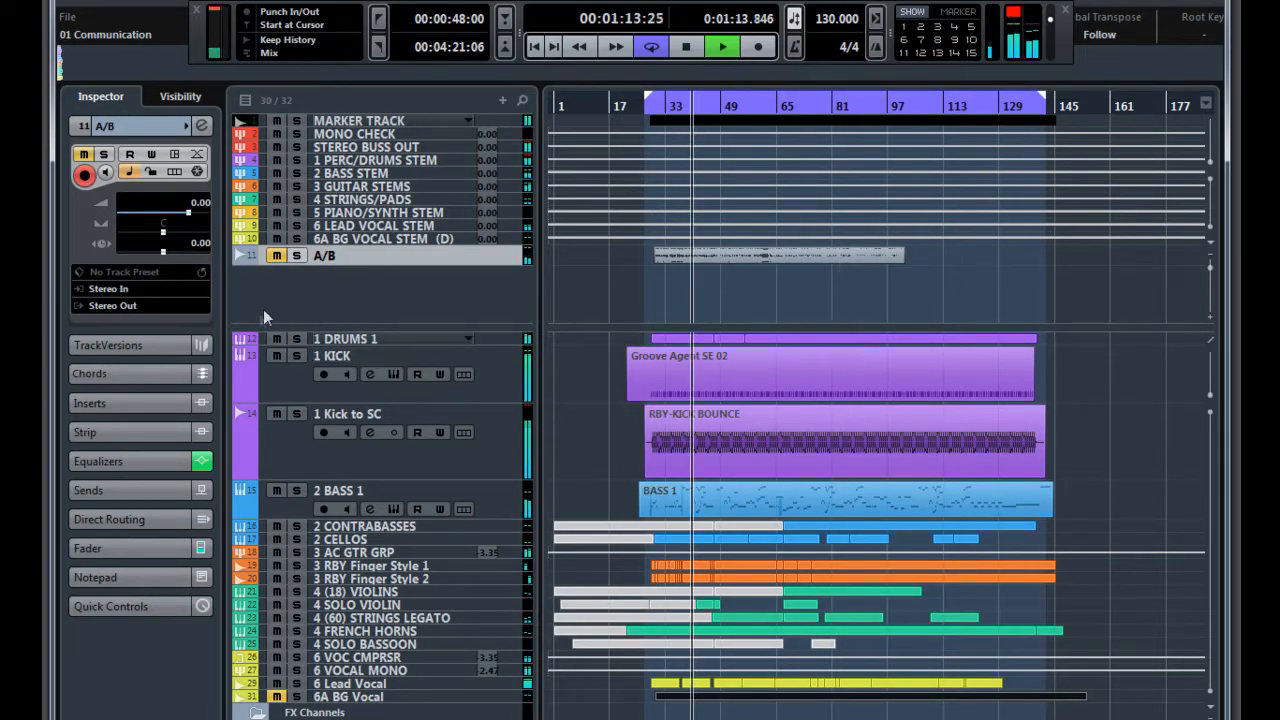
click(296, 256)
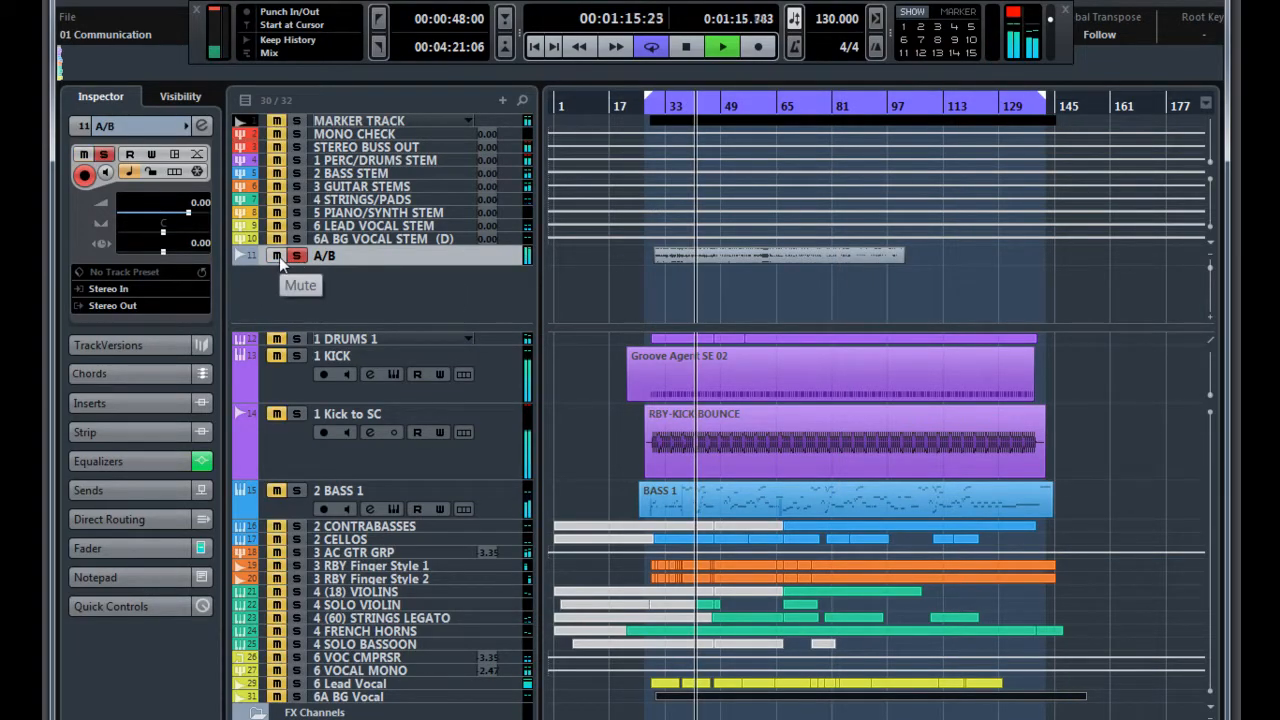
click(279, 257)
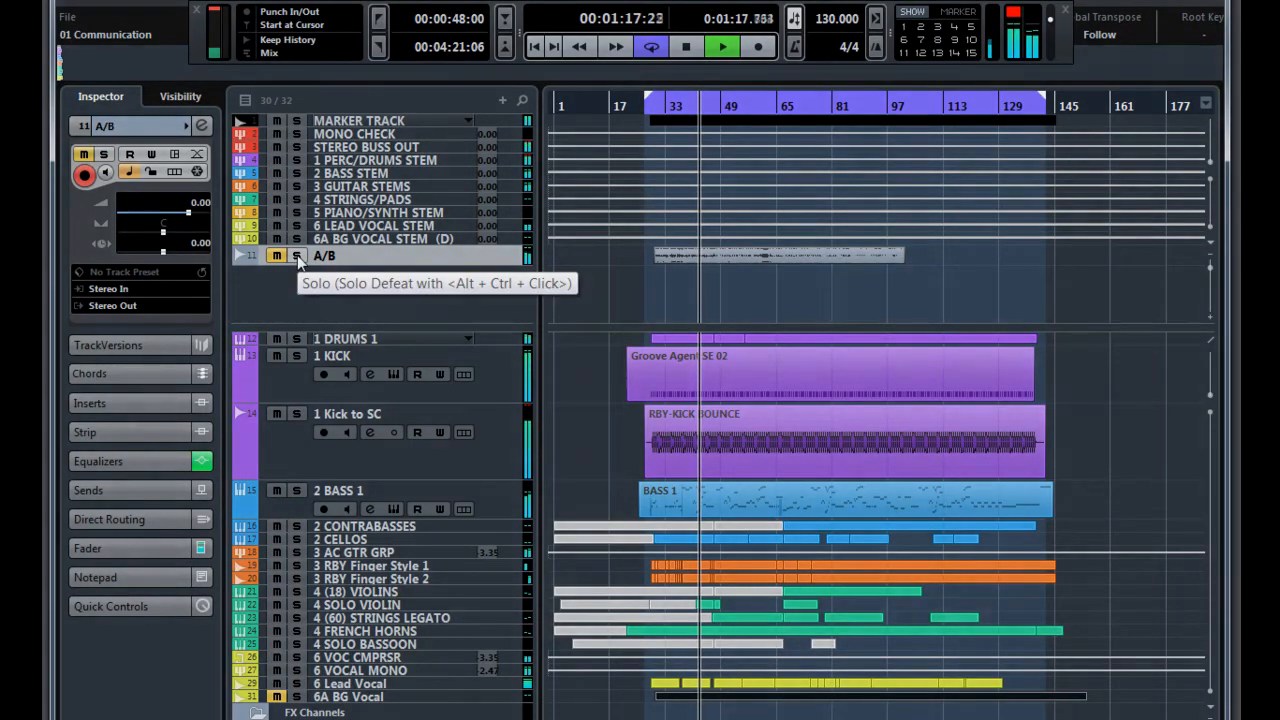
click(297, 255)
click(279, 257)
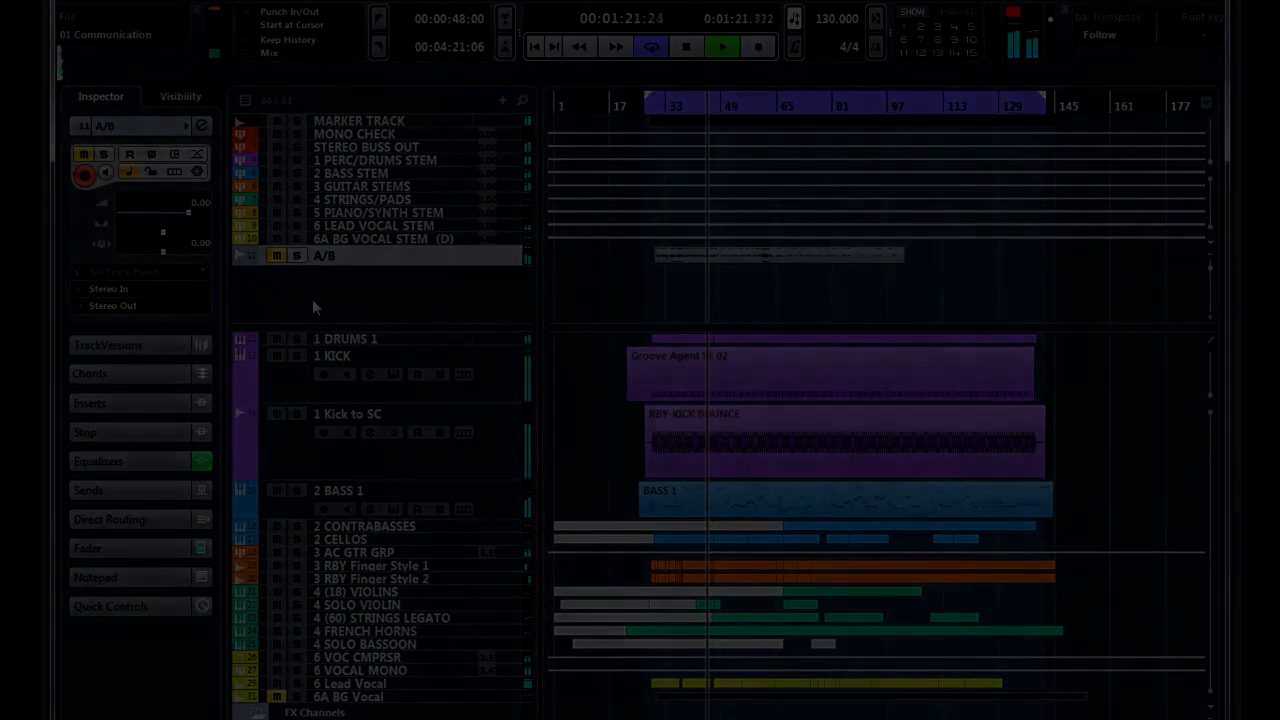